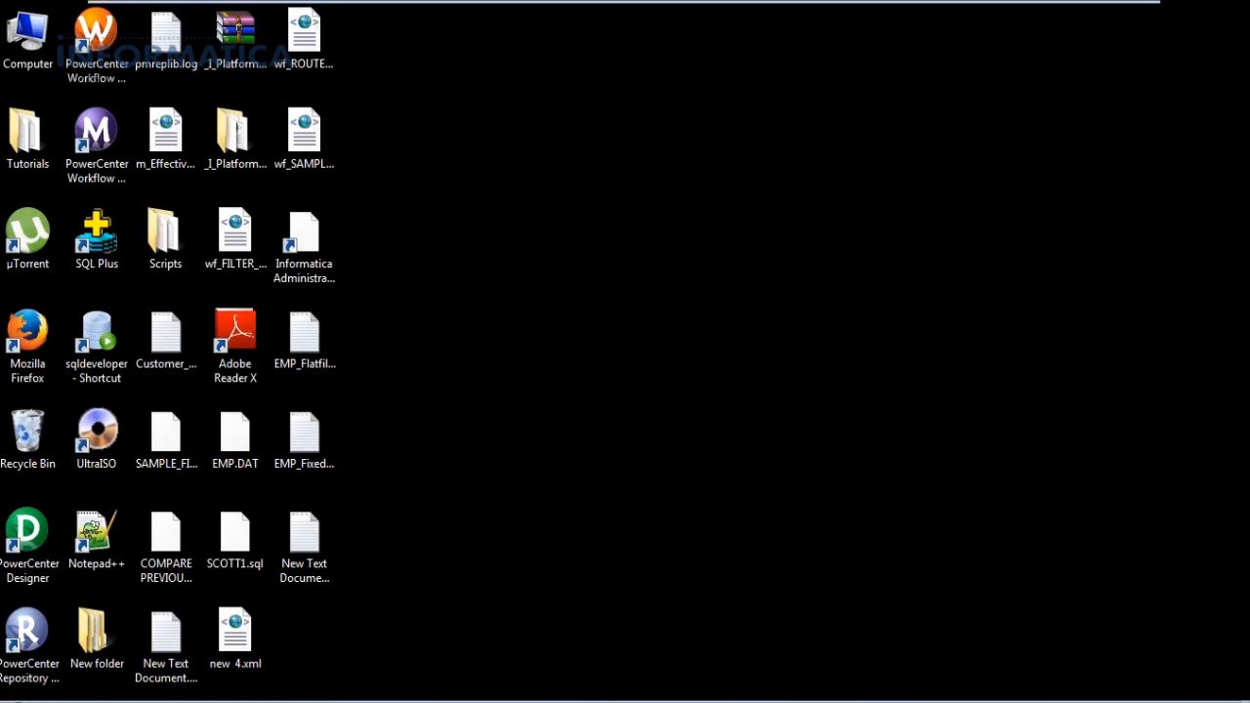
Launch PowerCenter Designer from the Informatica 9.0.1 Client > PowerCenter Client programs folder.
left_click(18, 699)
left_click(70, 635)
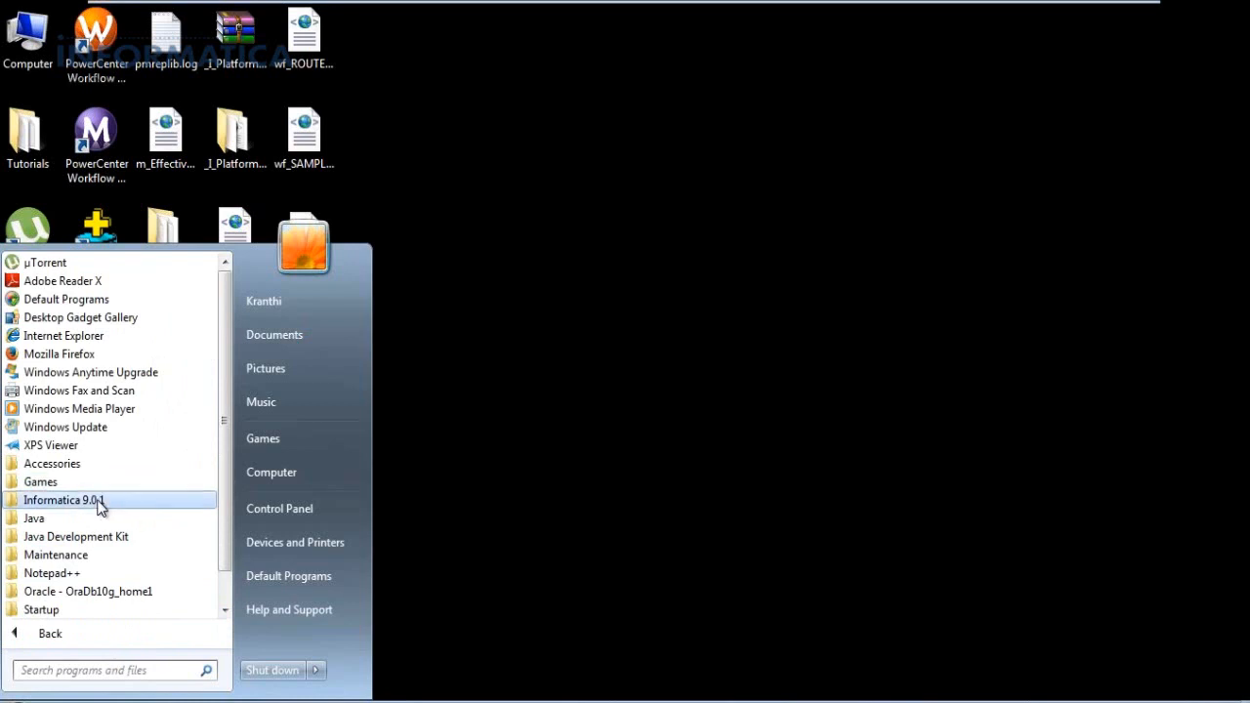
left_click(99, 506)
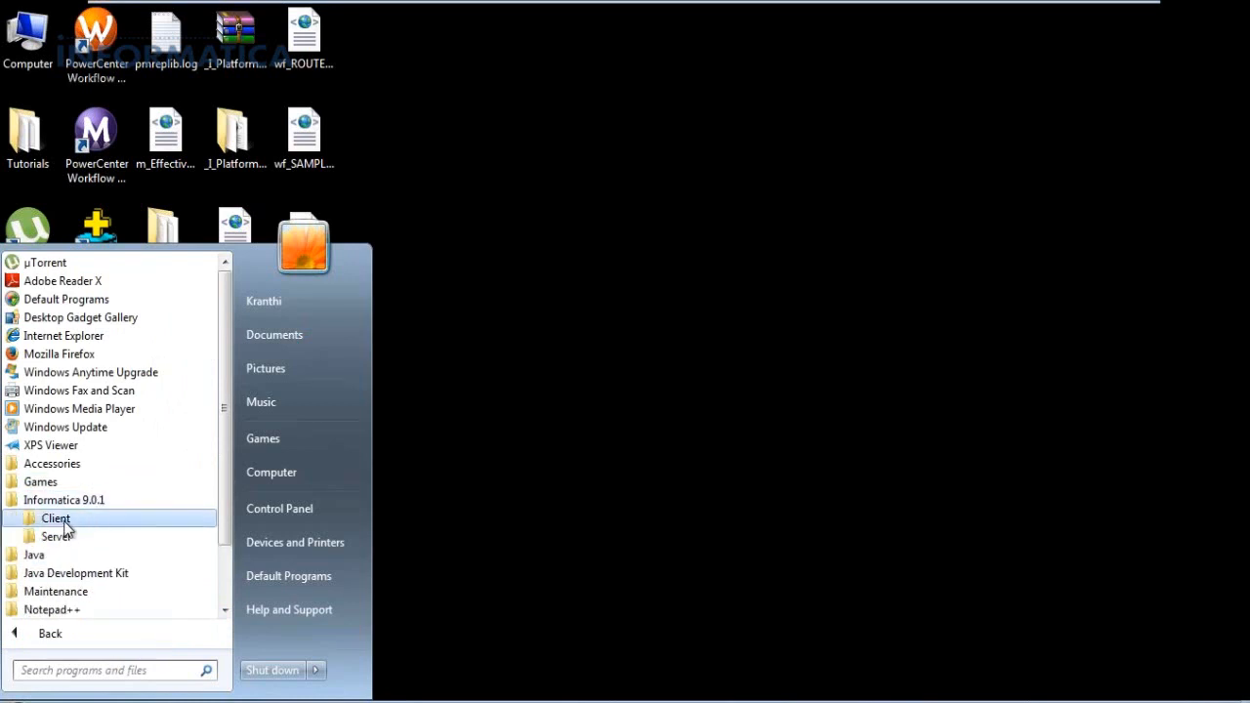
left_click(59, 540)
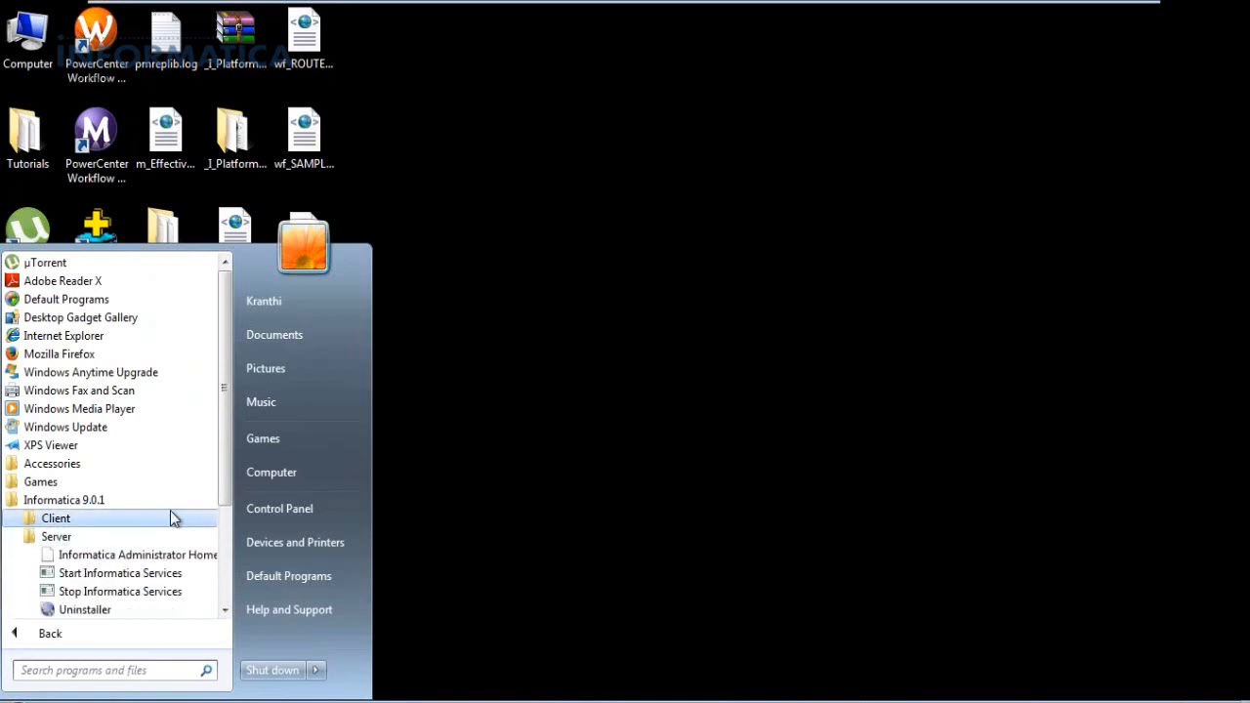
left_click_drag(223, 463, 222, 486)
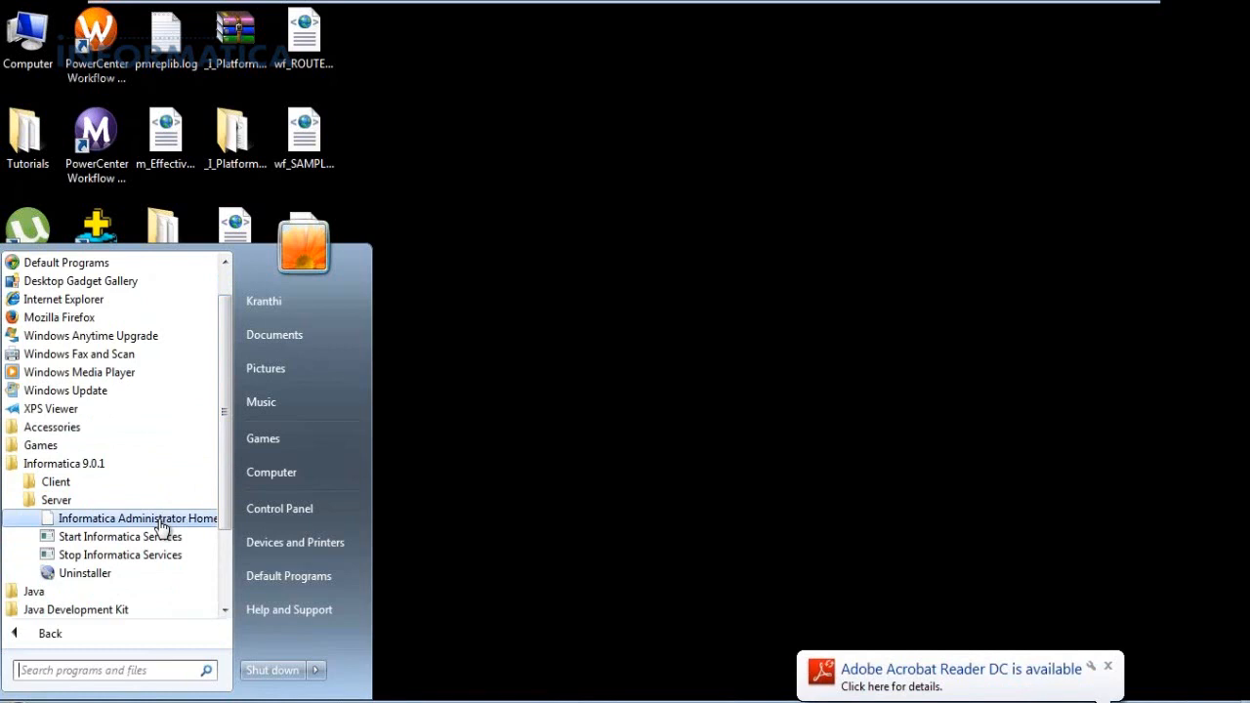
left_click(61, 505)
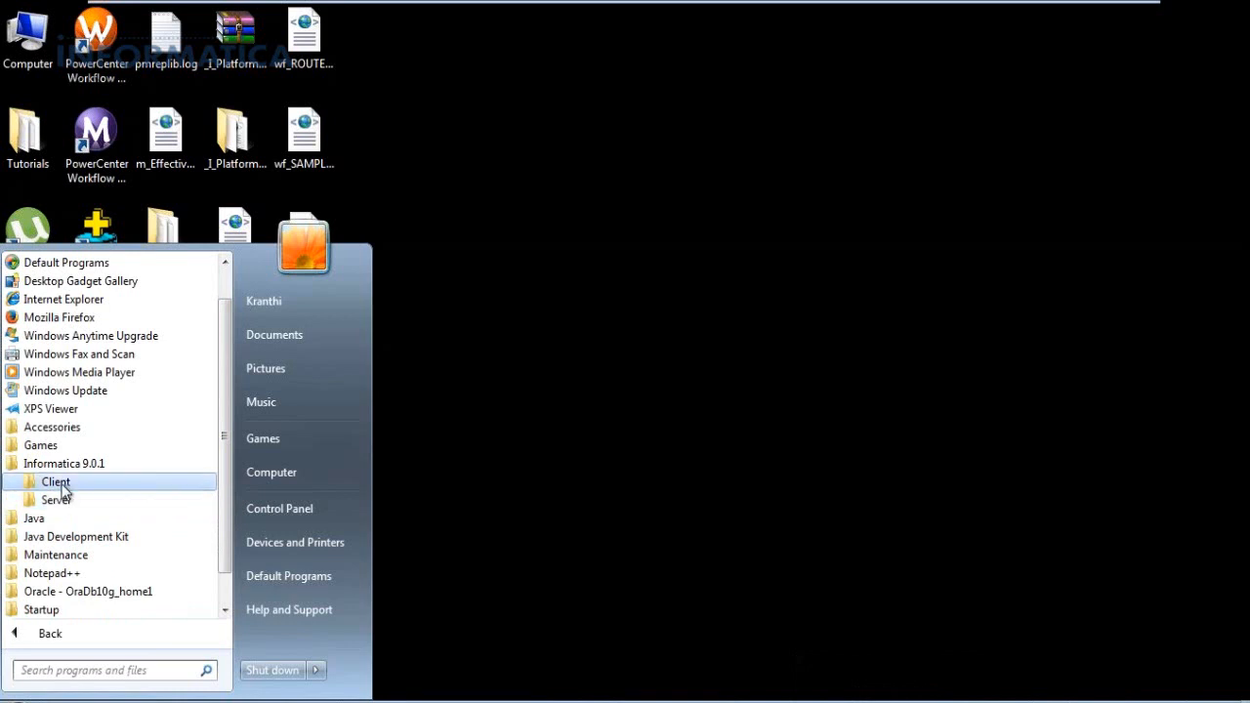
left_click(60, 486)
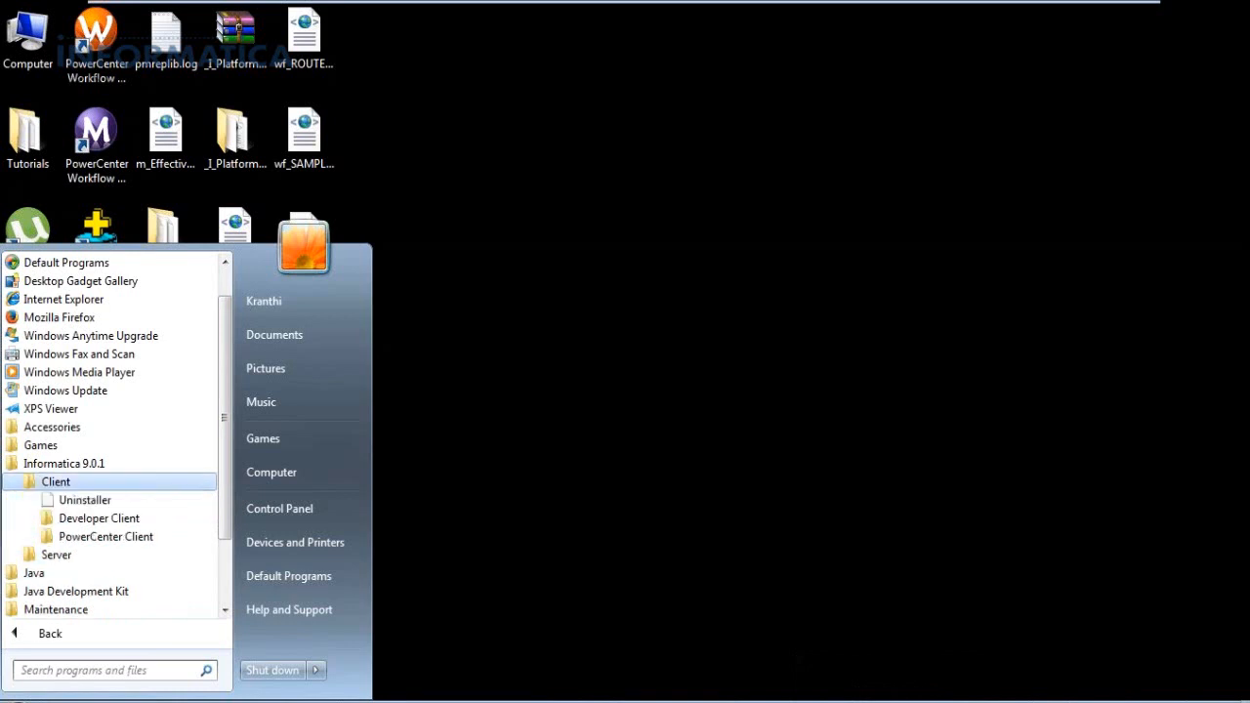
left_click(90, 539)
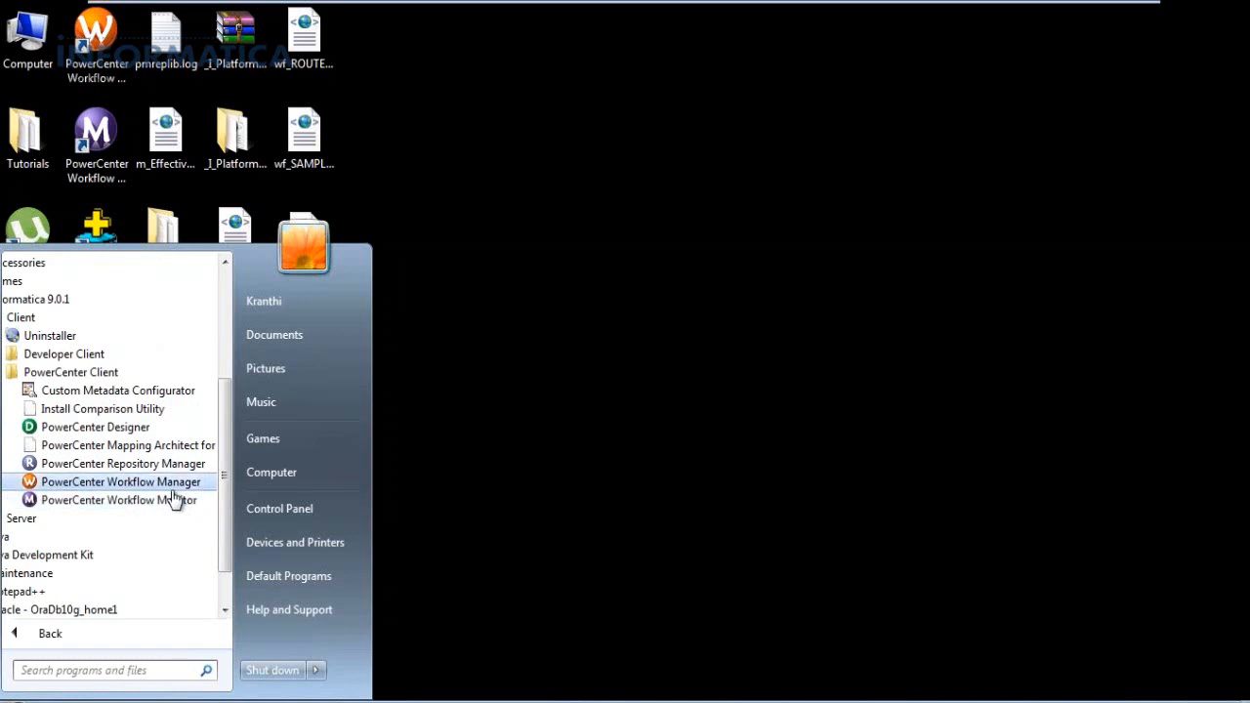
left_click(122, 433)
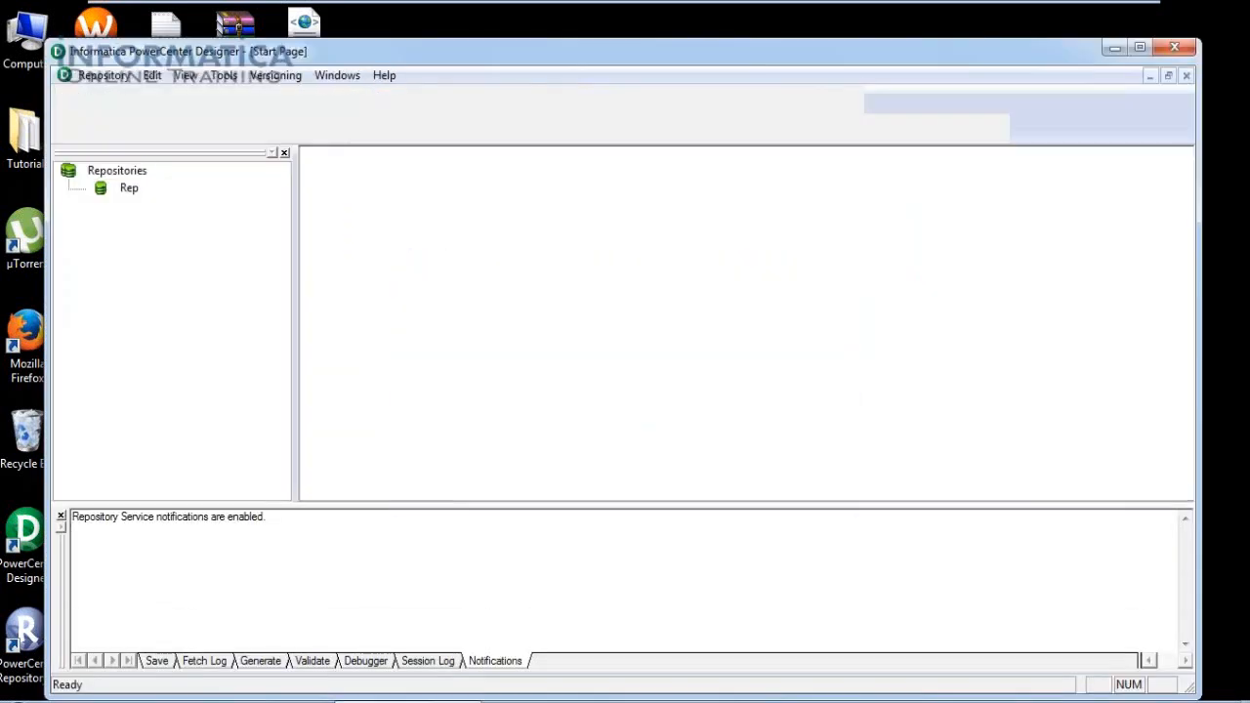
Dismiss the 'Did you know' tip and maximize the Designer window.
left_click(734, 299)
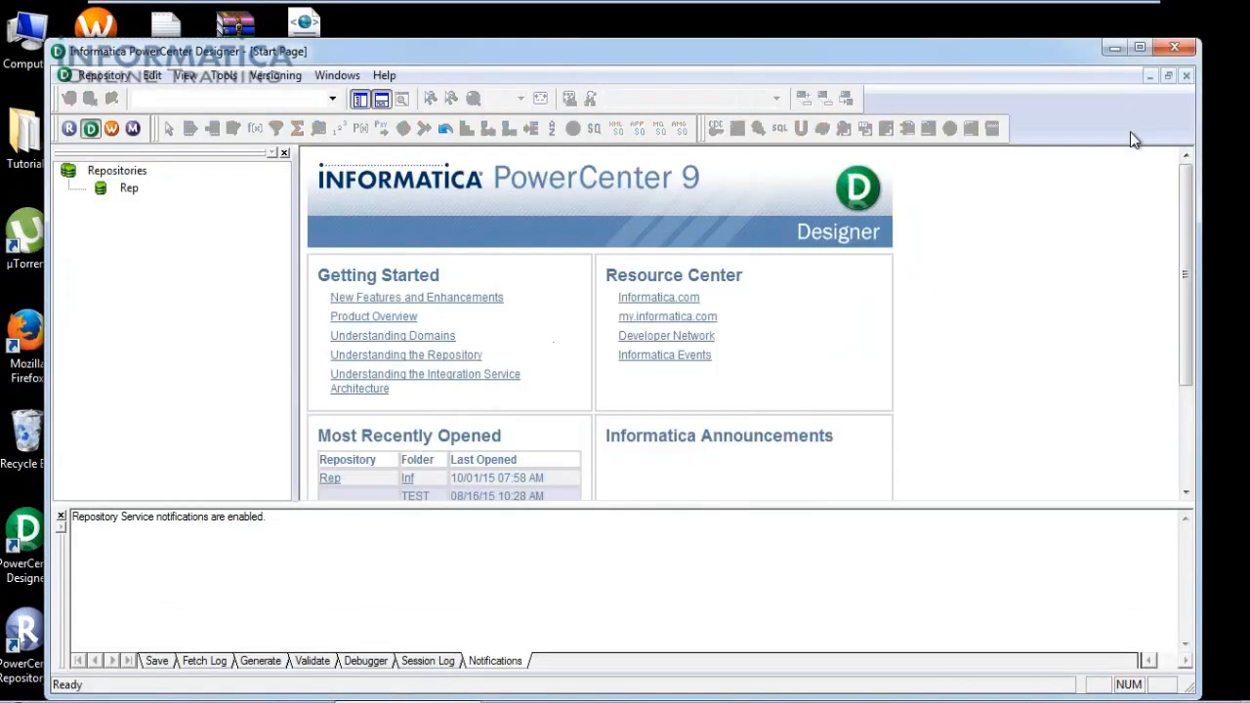
left_click(1143, 46)
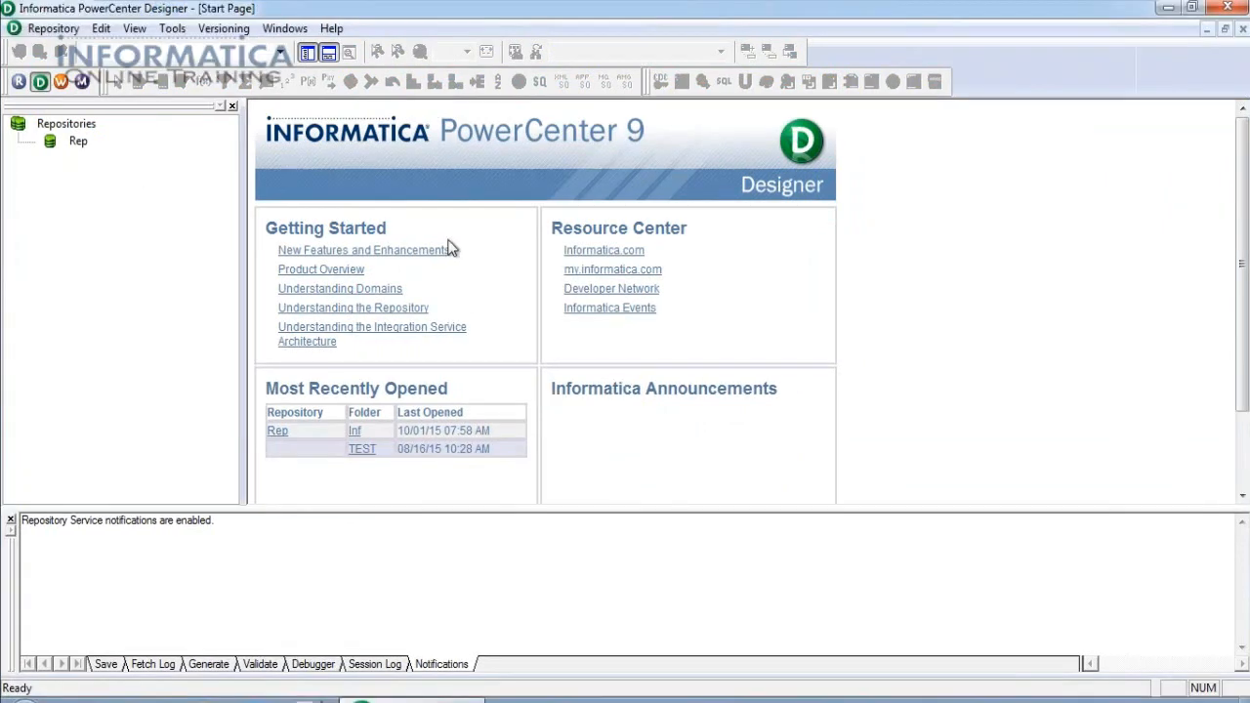
Connect to the Rep repository and open the Inf folder.
double_click(78, 142)
key("Return")
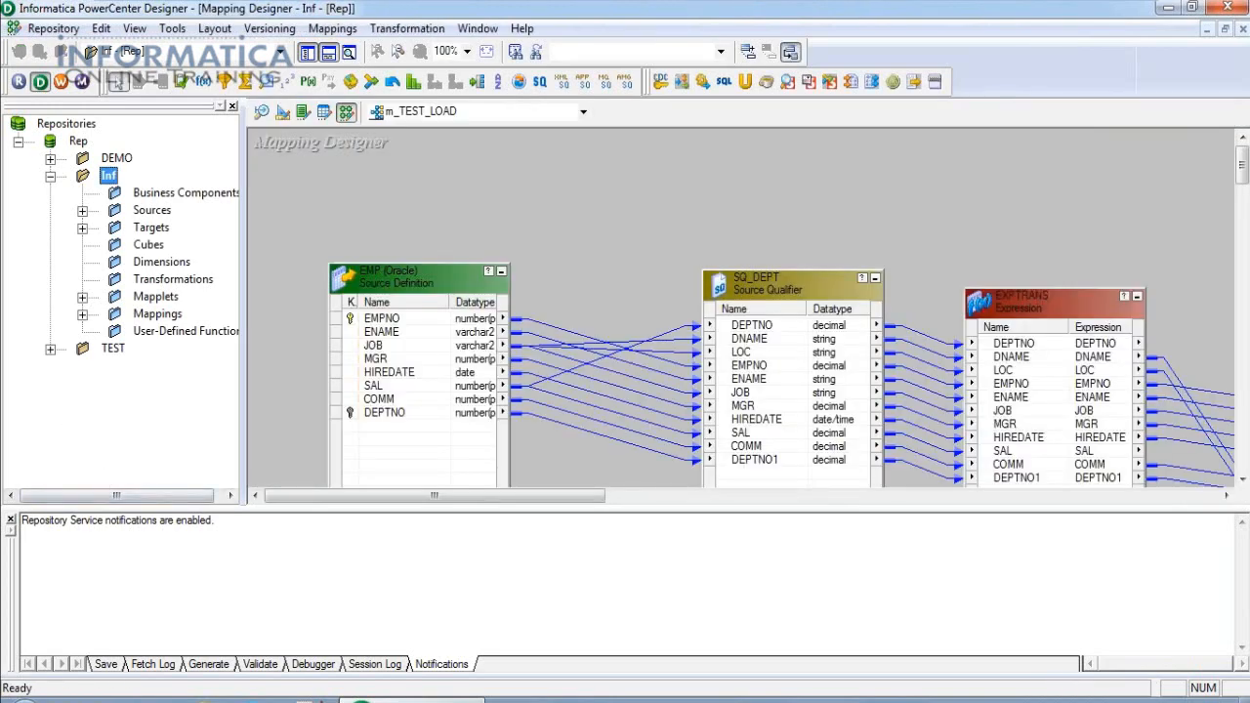
left_click(50, 175)
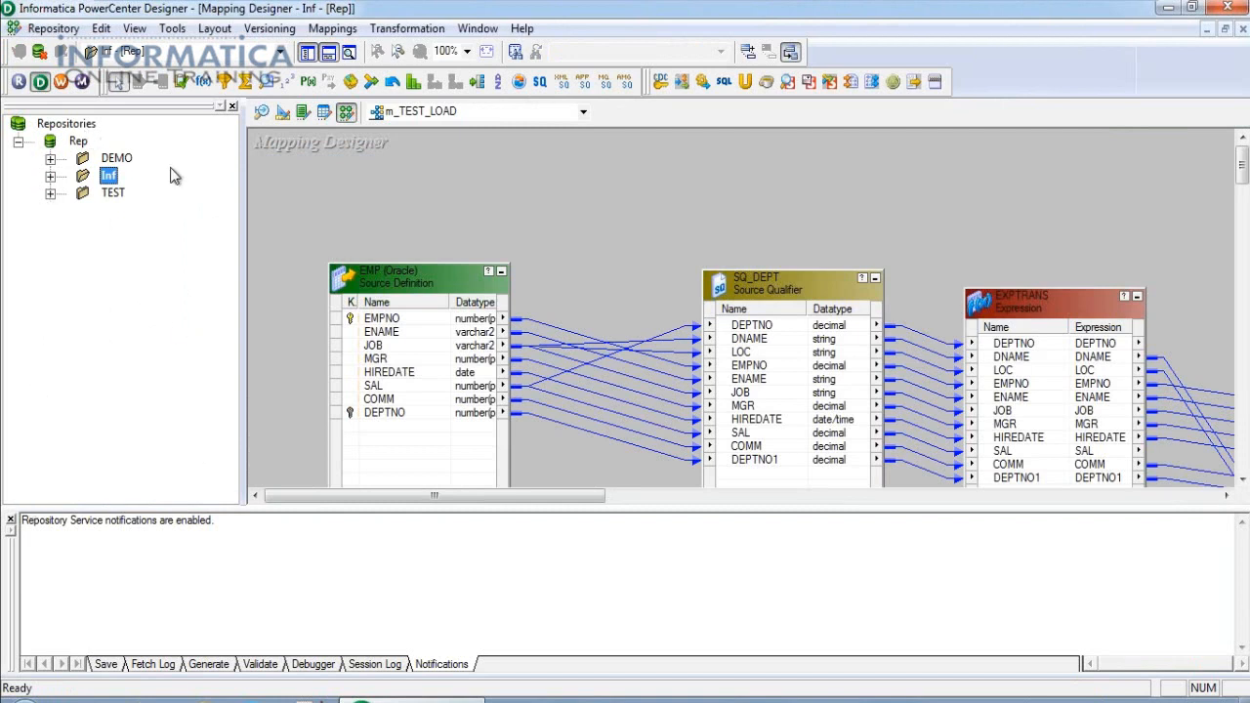
left_click(50, 176)
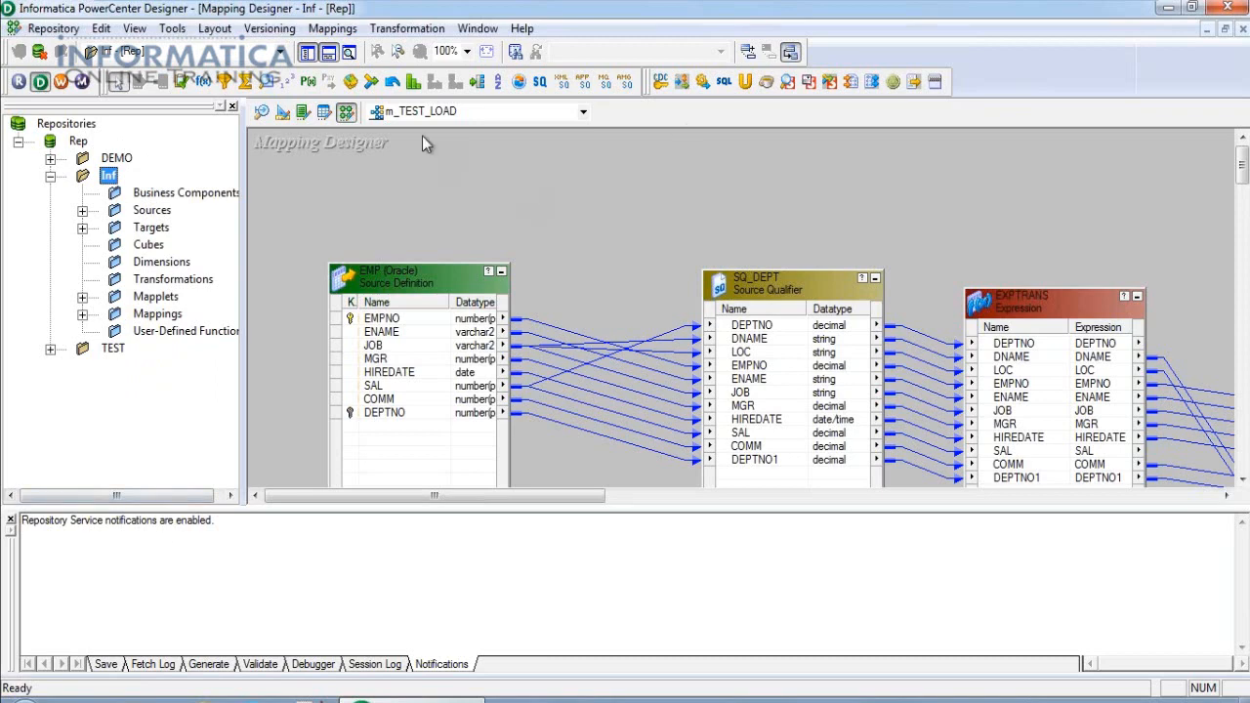
left_click(332, 28)
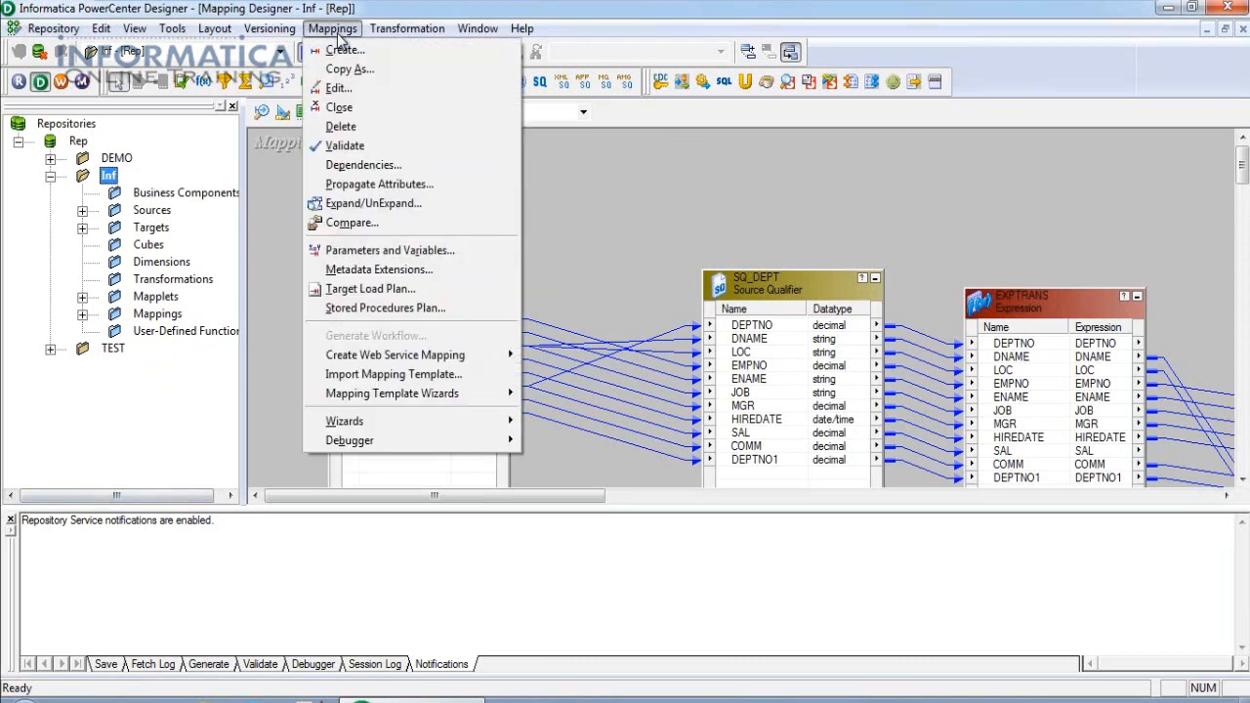
Close the m_TEST_LOAD mapping so the Mapping Designer workspace is empty.
left_click(339, 106)
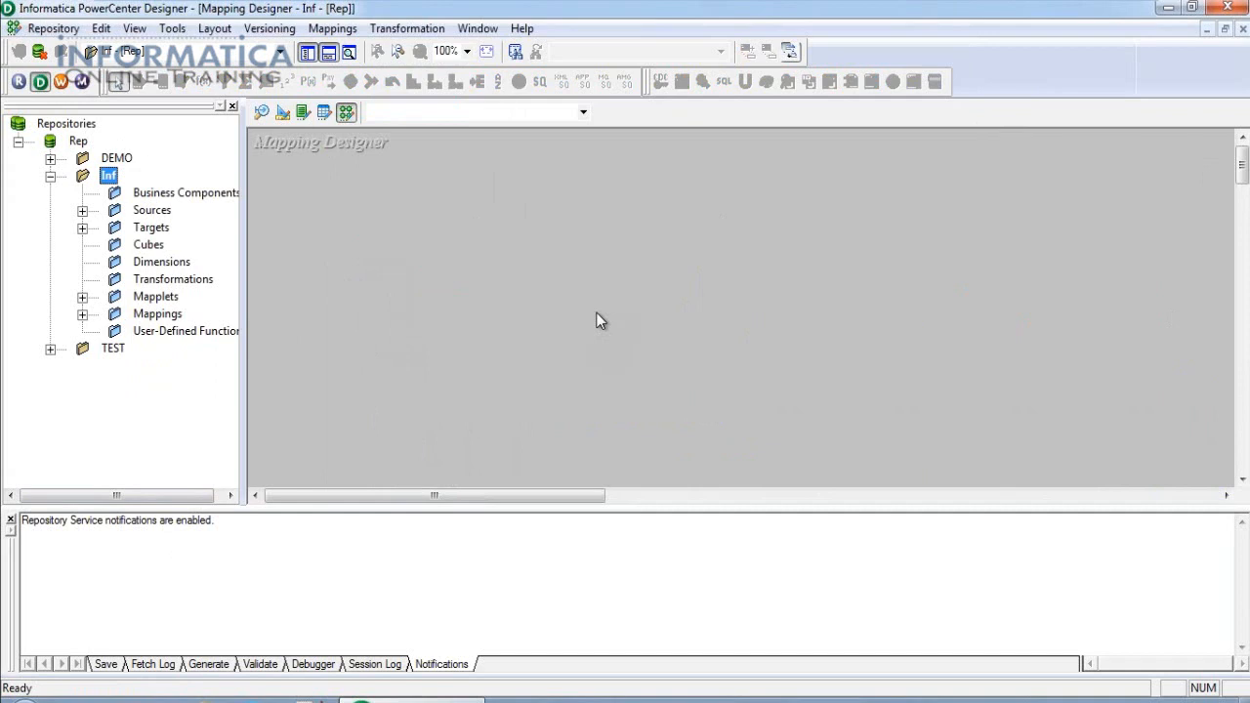
left_click(173, 577)
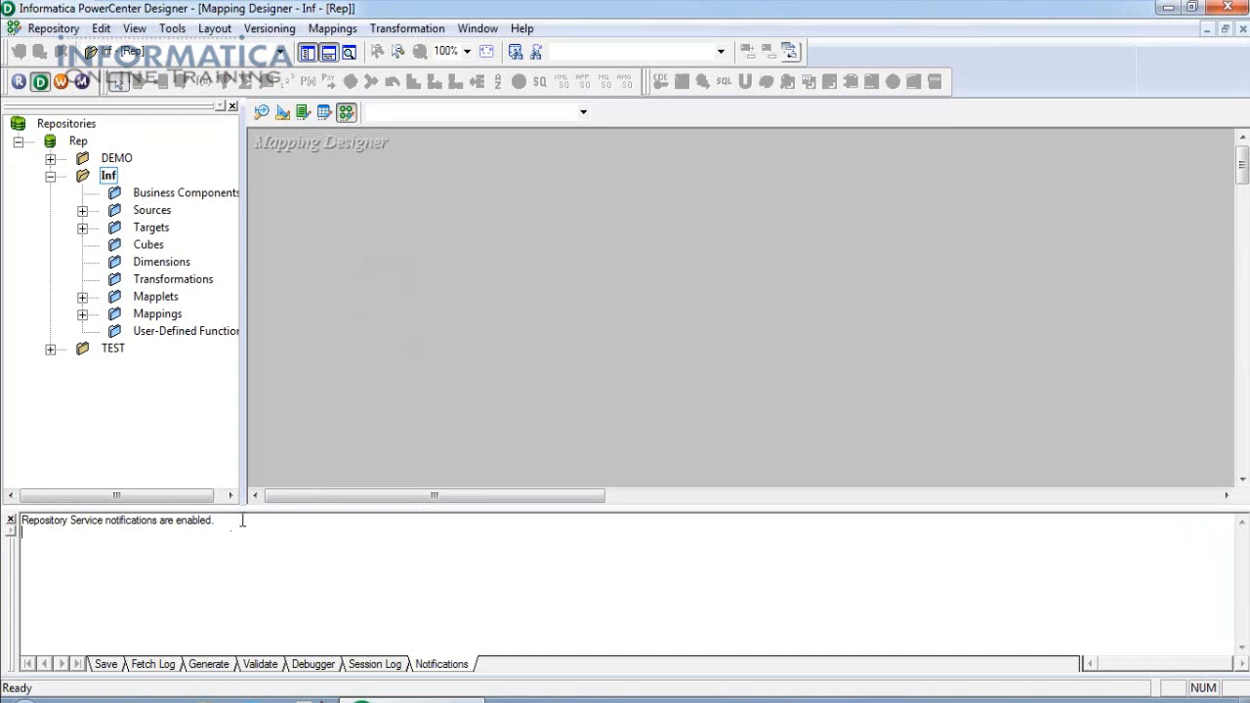
left_click_drag(243, 519, 22, 524)
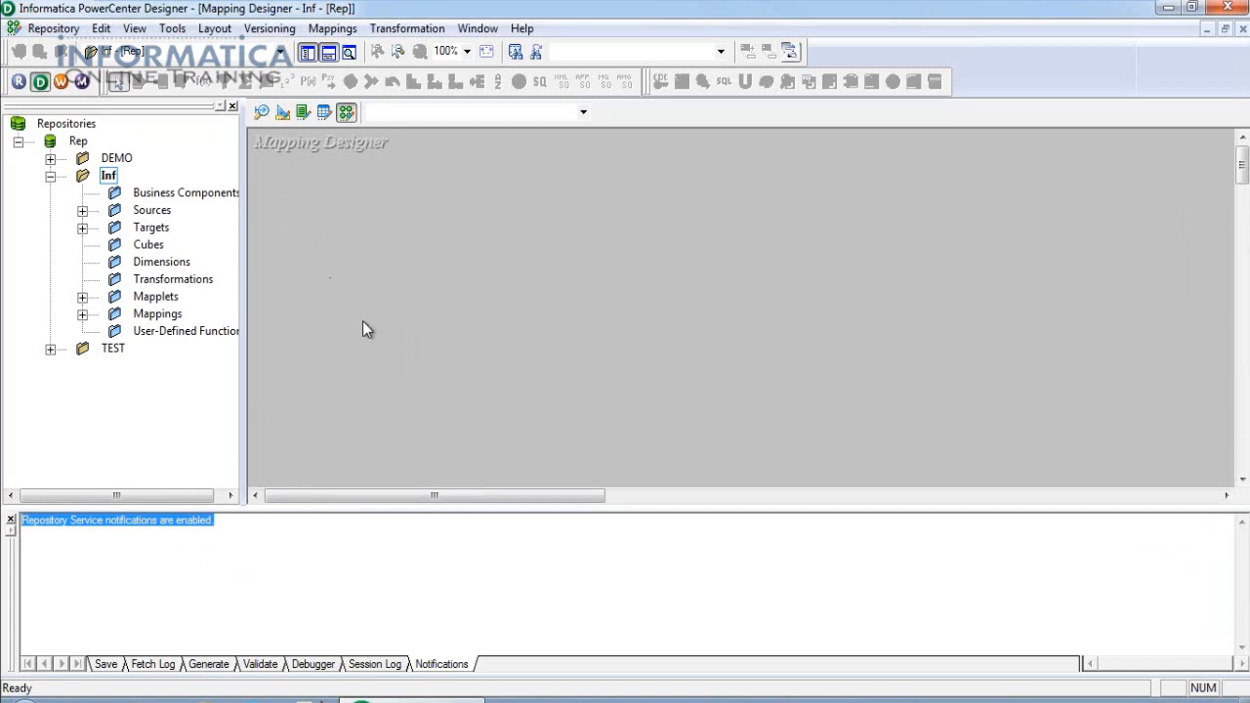
left_click(227, 524)
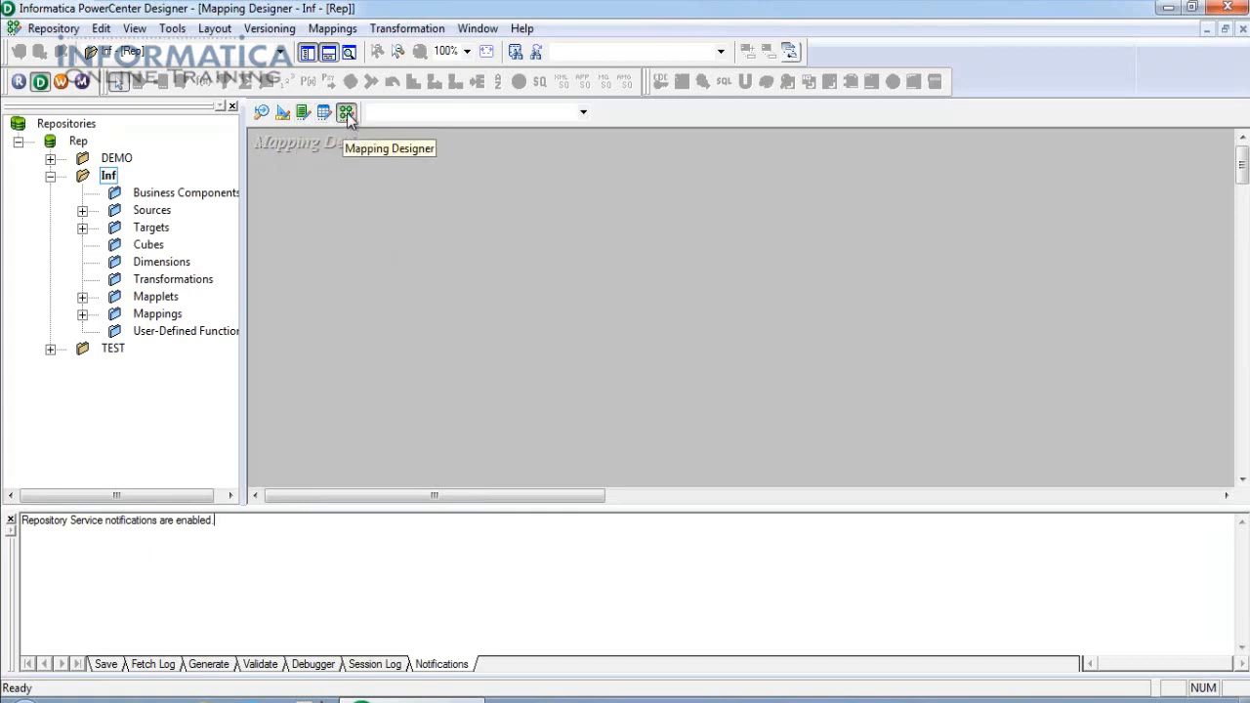
In the Source Analyzer, clear the DEPT and EMP tables and start Import from Database.
left_click(261, 114)
left_click(594, 193)
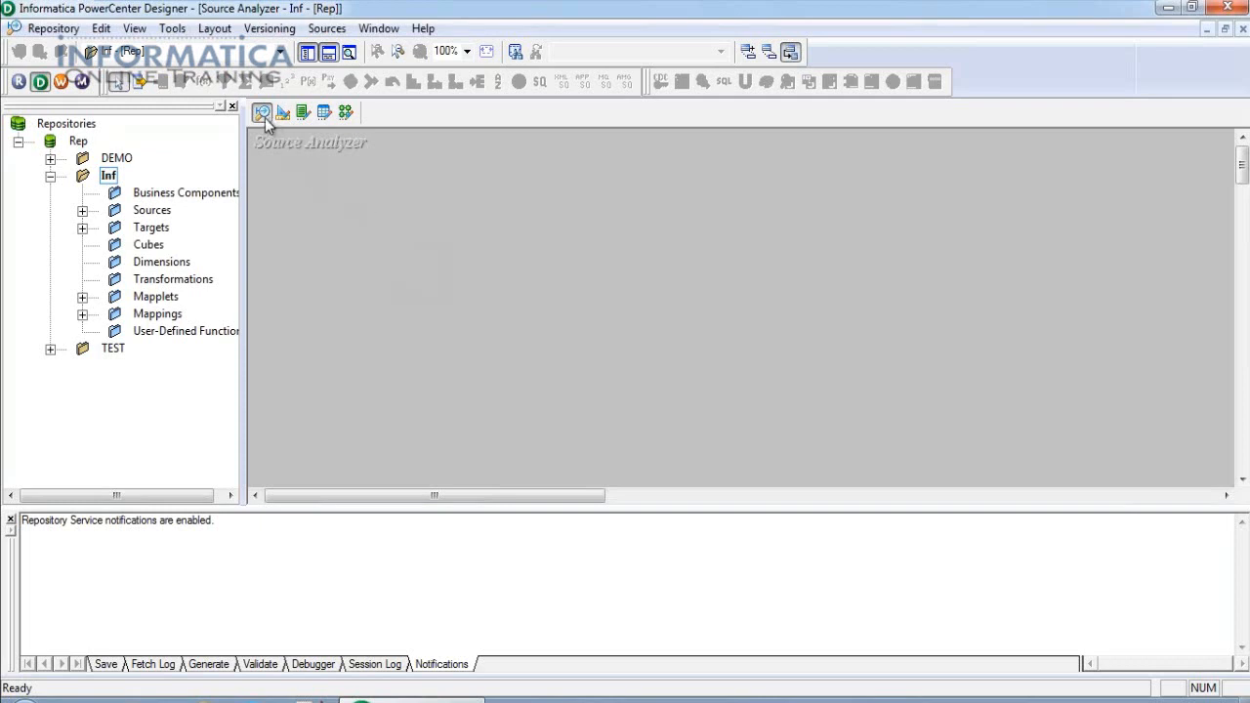
left_click(327, 30)
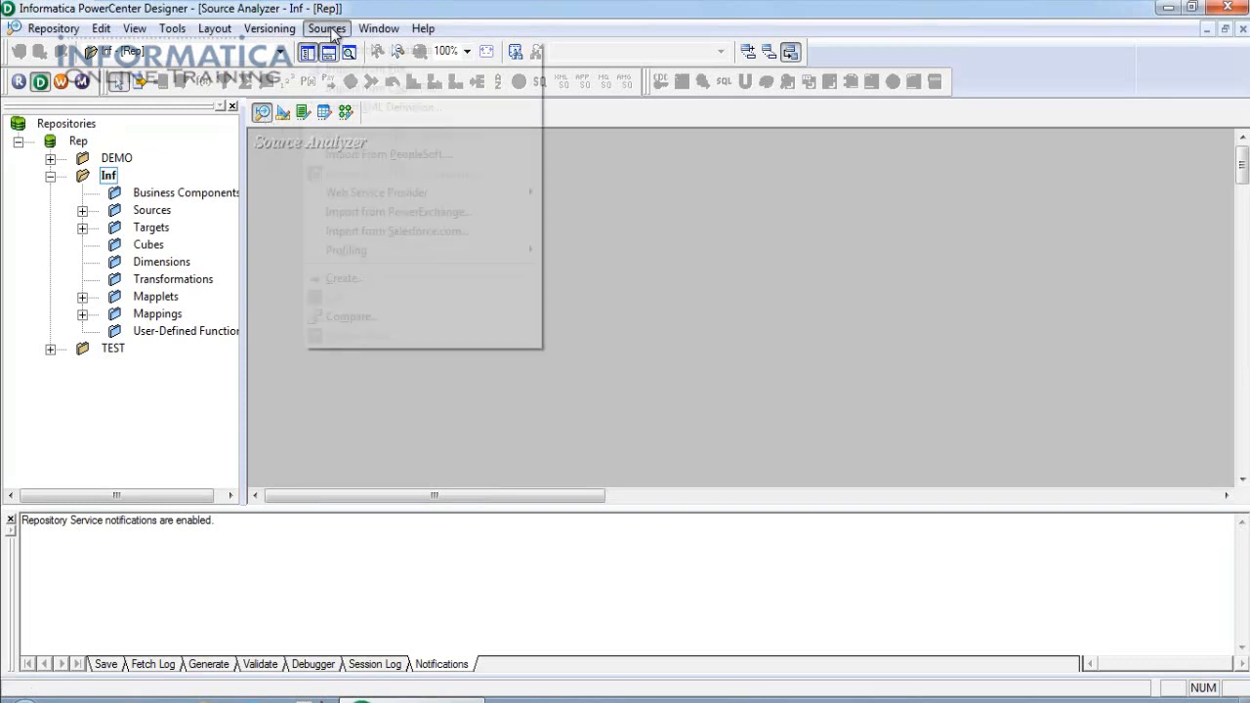
left_click(349, 49)
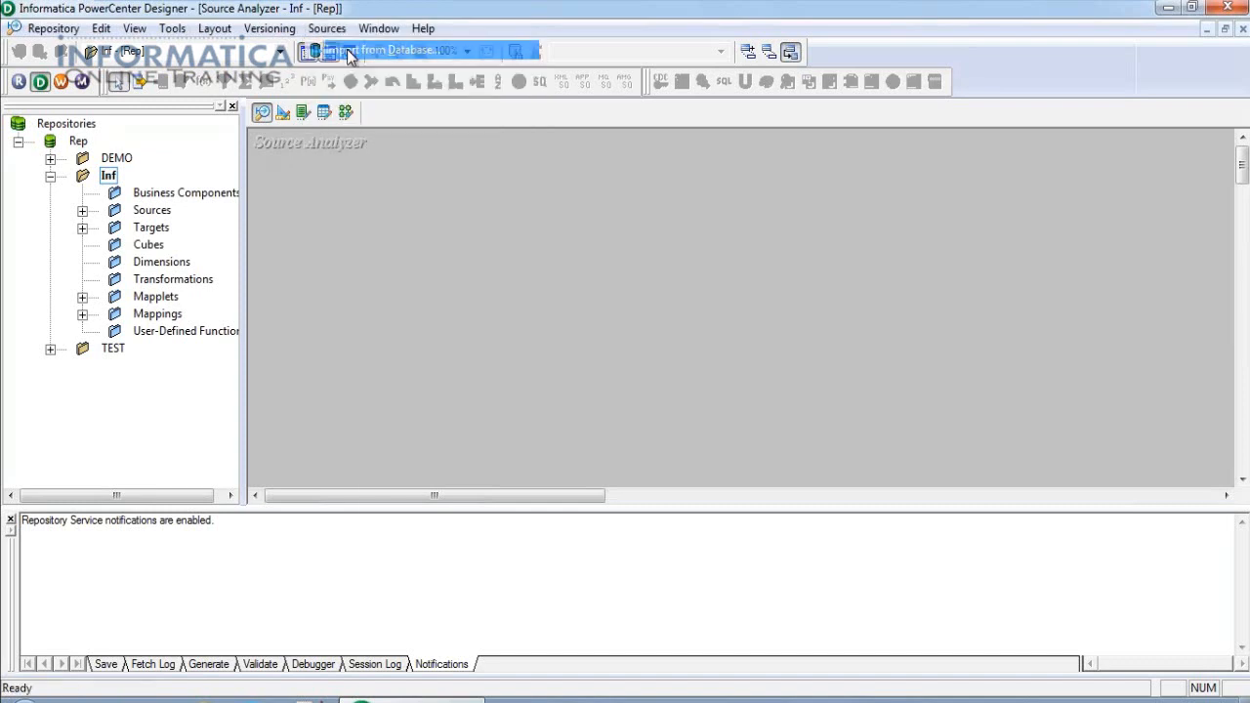
left_click(725, 219)
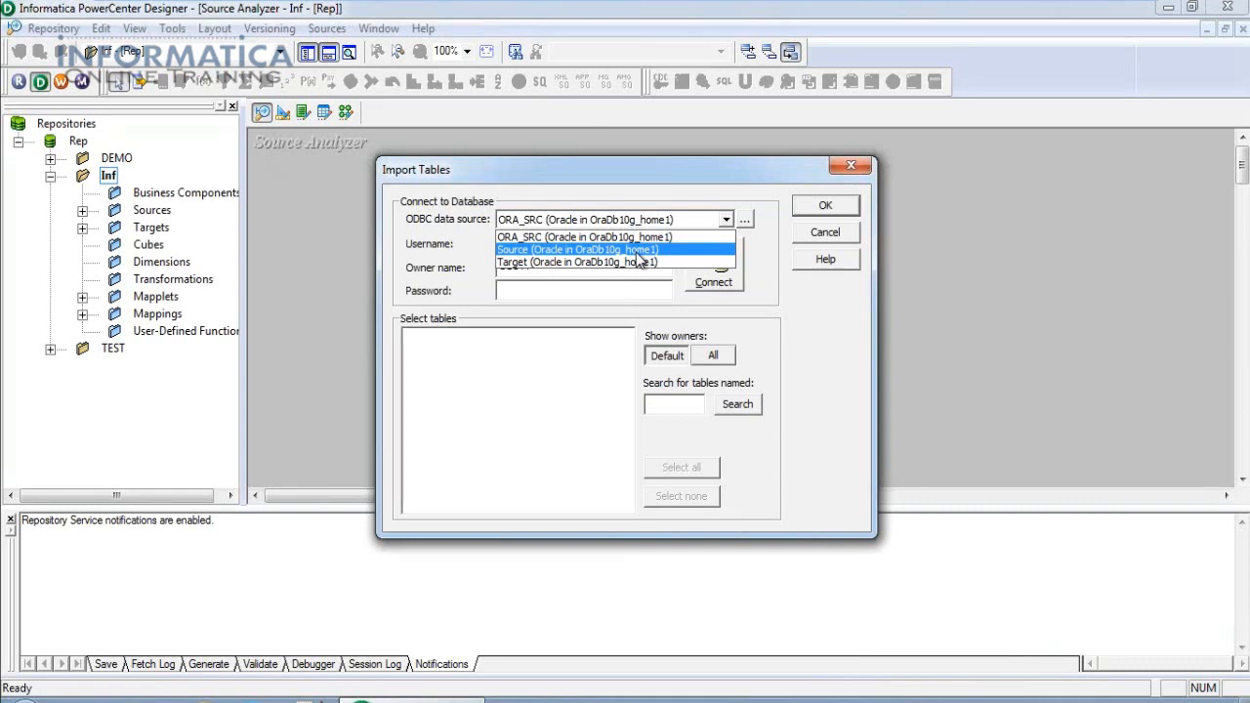
Connect to the Source ODBC data source using the database password.
left_click(638, 253)
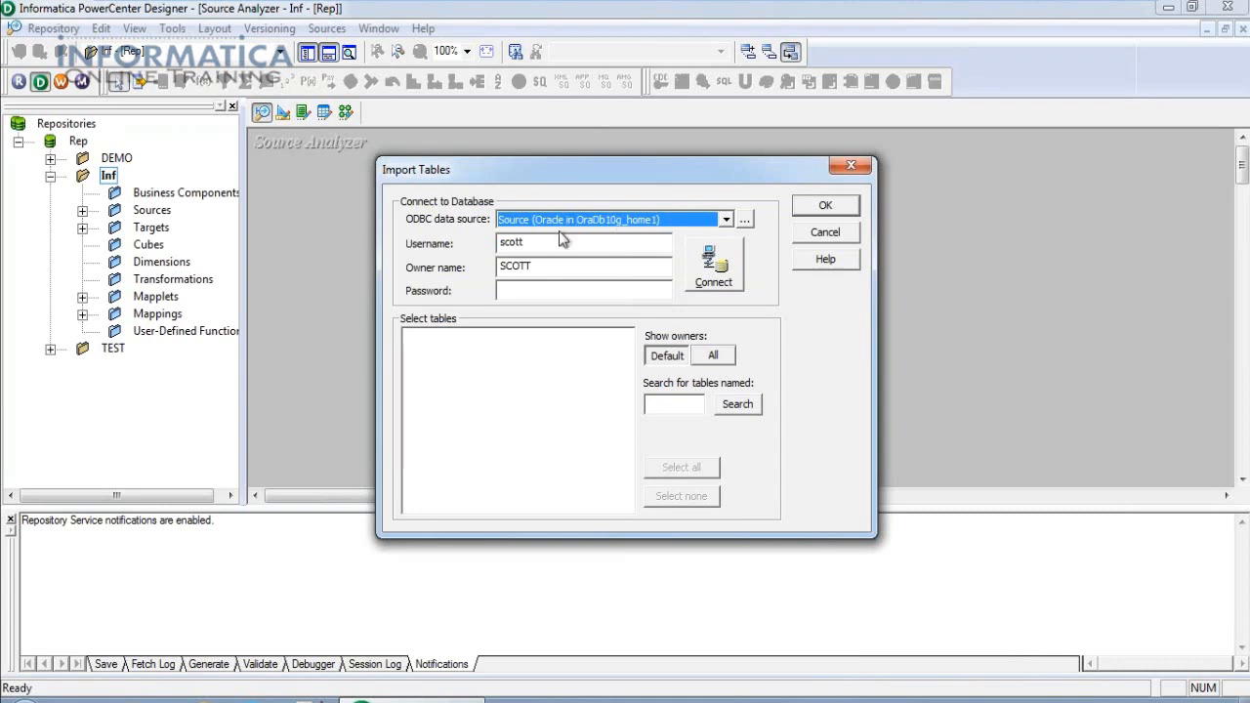
left_click(524, 289)
type("tiger")
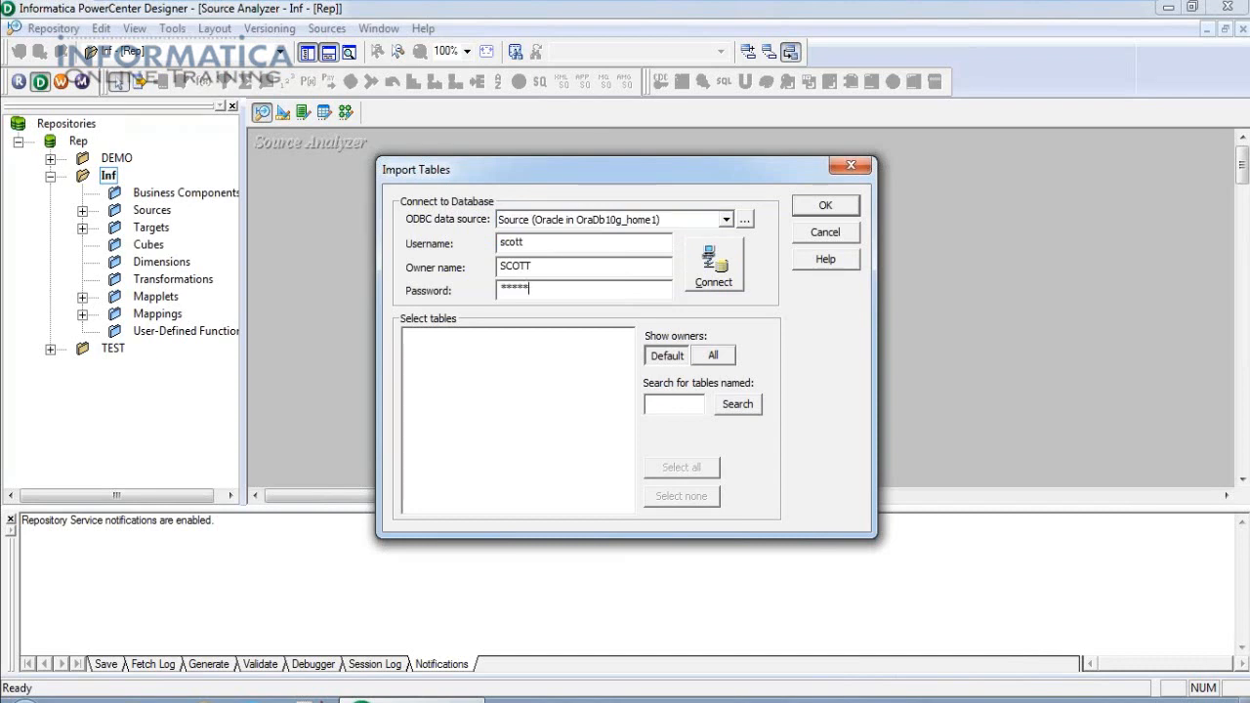
left_click(712, 268)
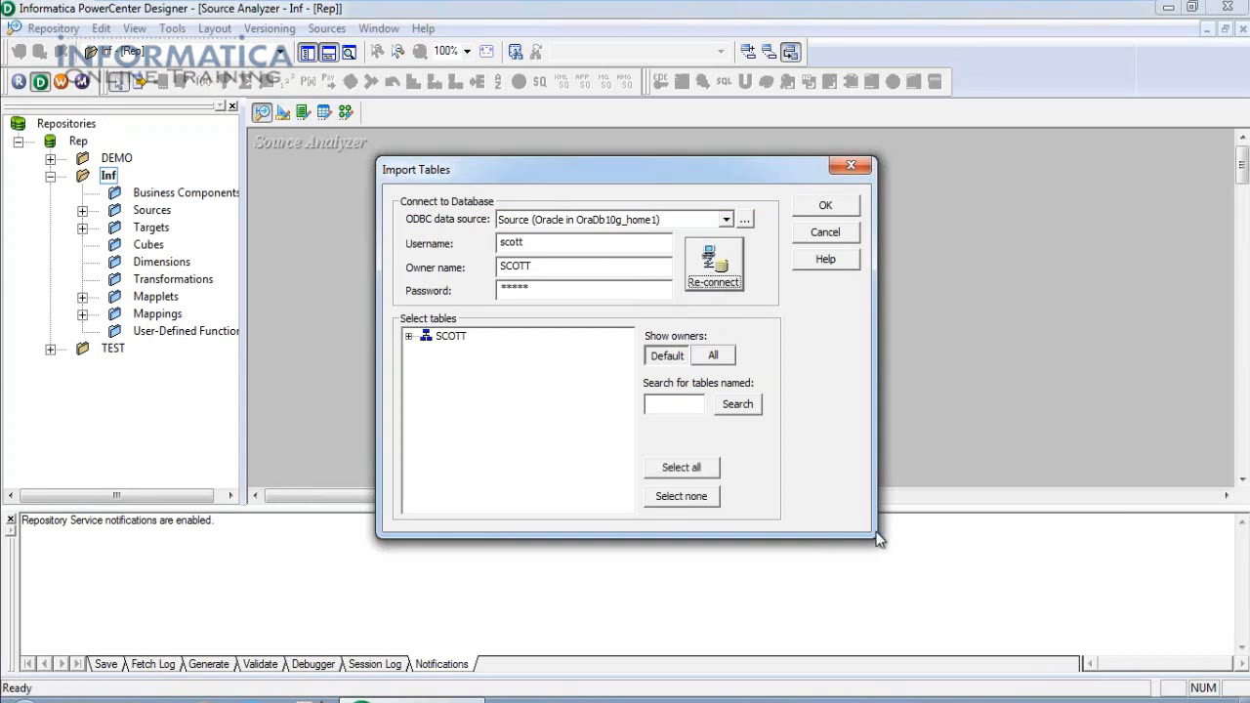
Import the EMP table from the SCOTT schema's TABLES list.
left_click(408, 336)
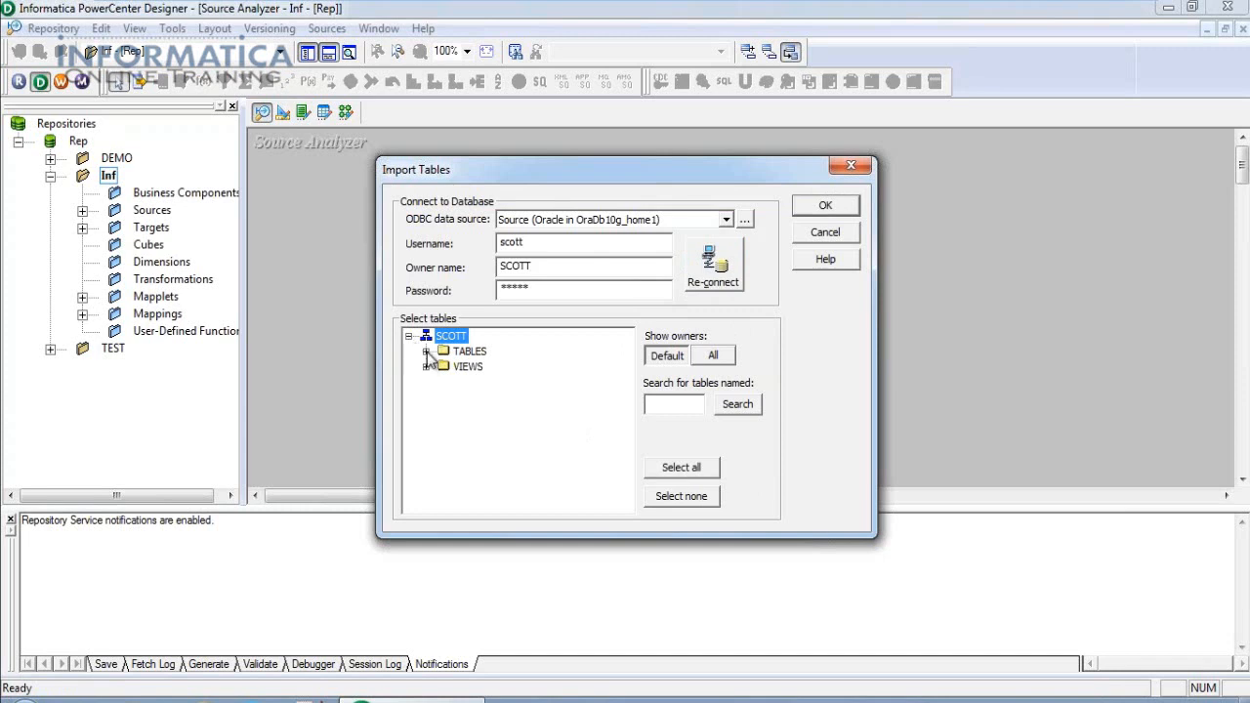
left_click(426, 350)
left_click(496, 351)
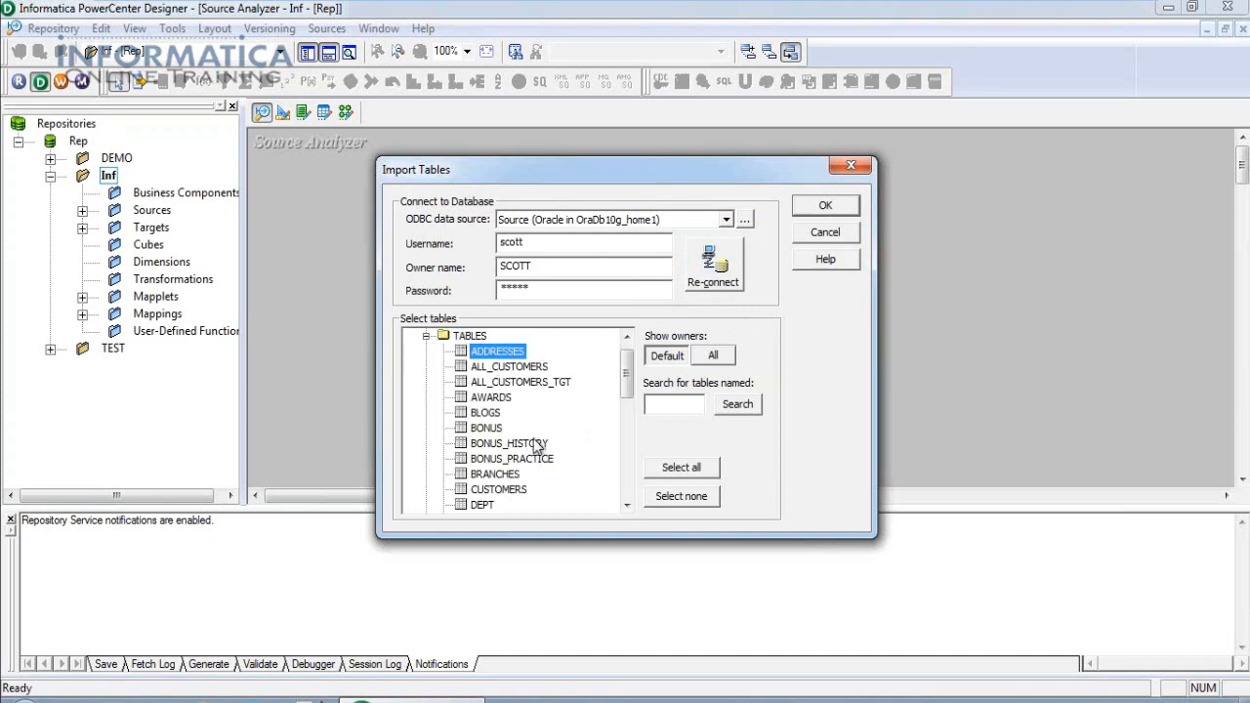
scroll(537, 447, "down", 3)
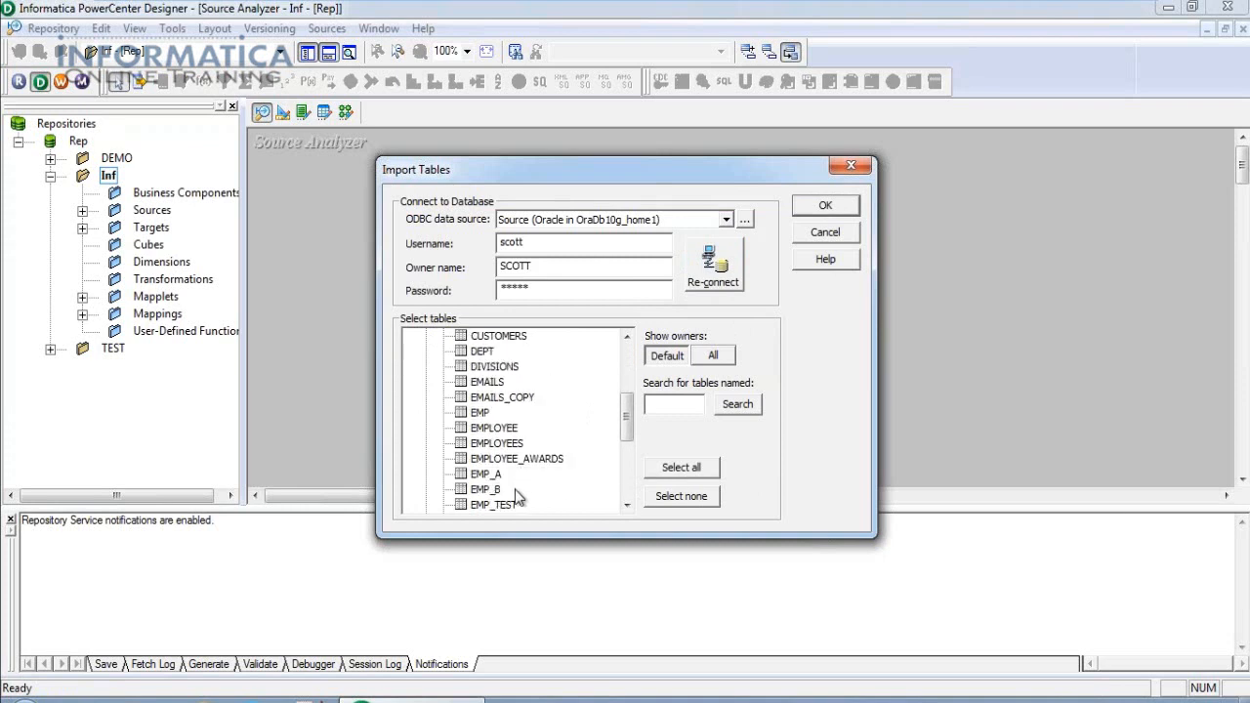
scroll(517, 498, "up", 3)
scroll(535, 486, "down", 1)
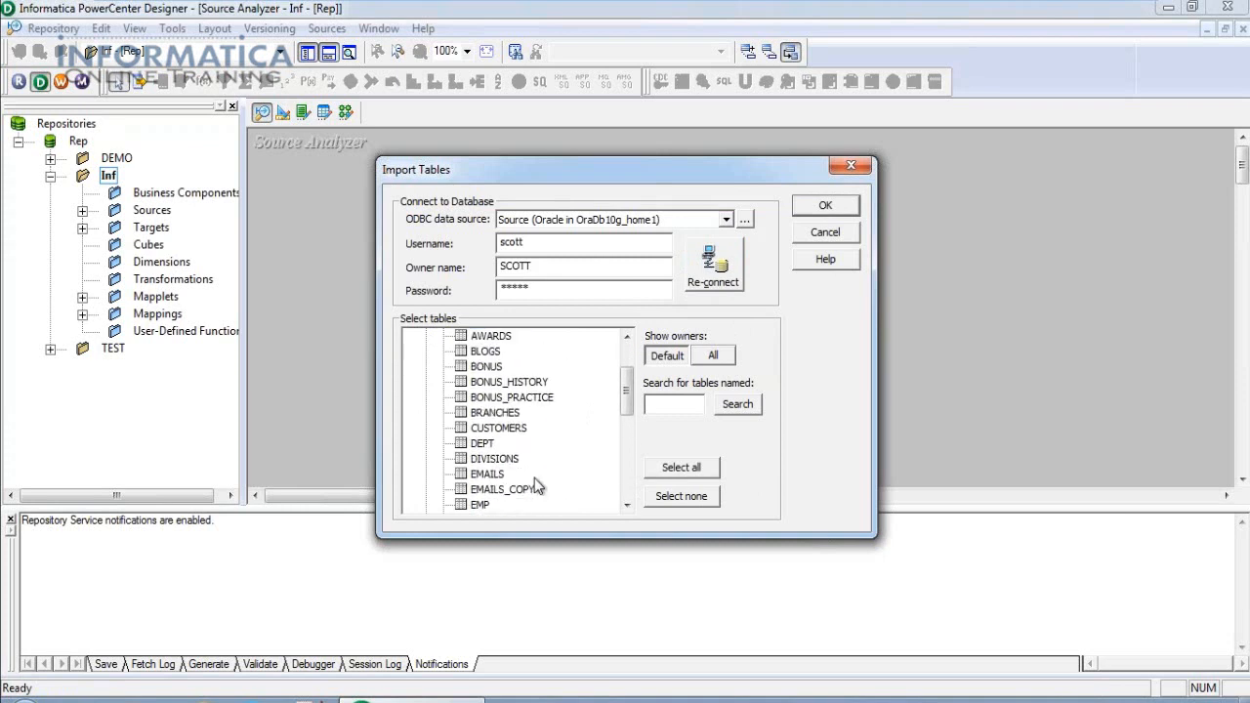
scroll(535, 485, "down", 1)
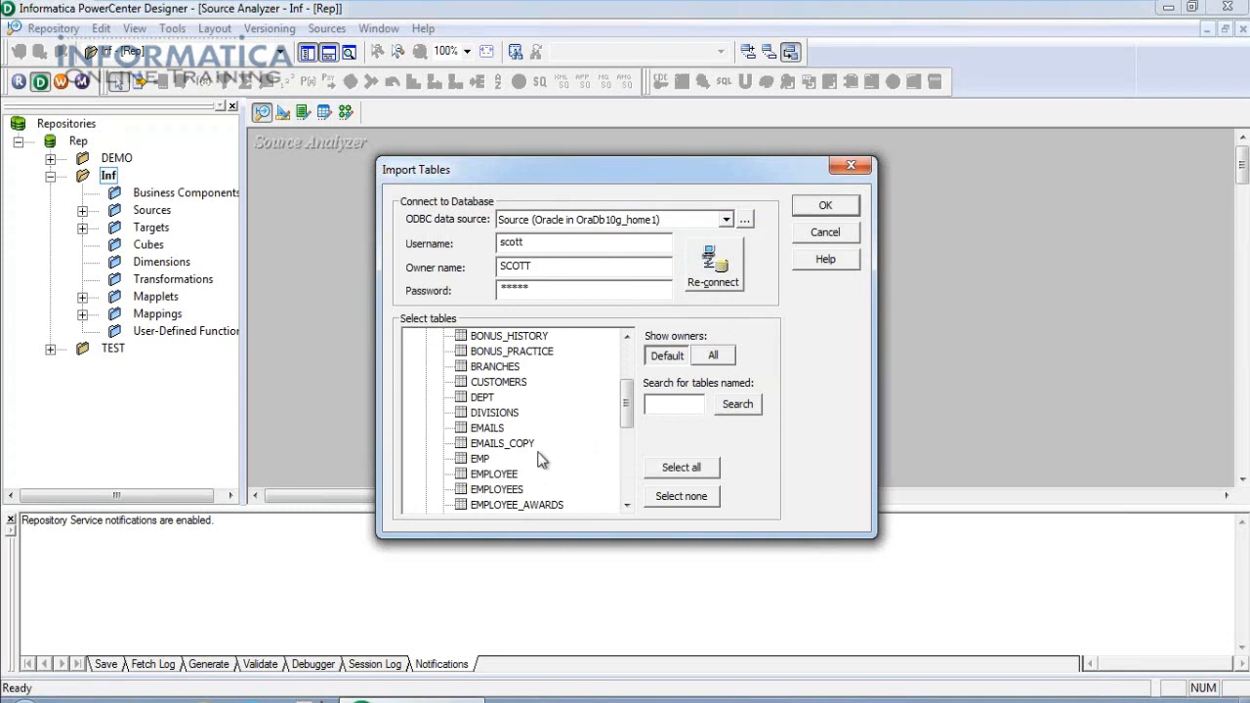
left_click(480, 461)
left_click(826, 207)
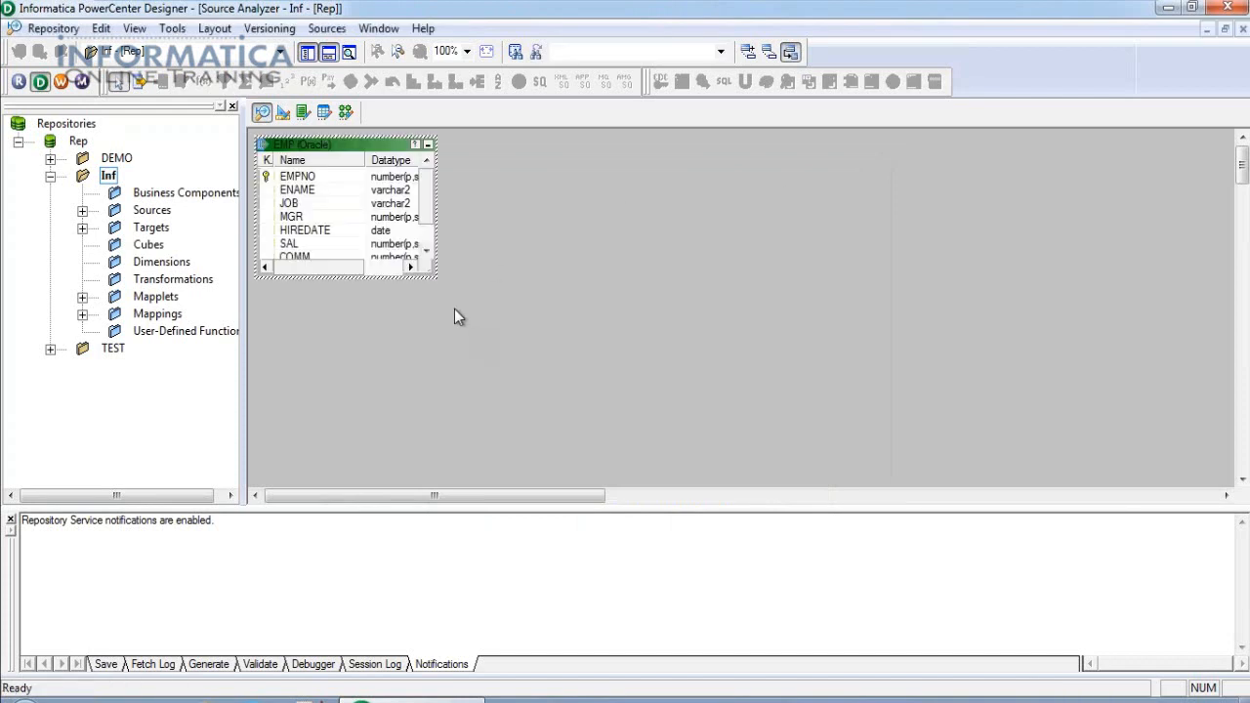
Reposition the EMP source and enlarge it to show all eight columns EMPNO through DEPTNO.
left_click_drag(342, 155, 413, 197)
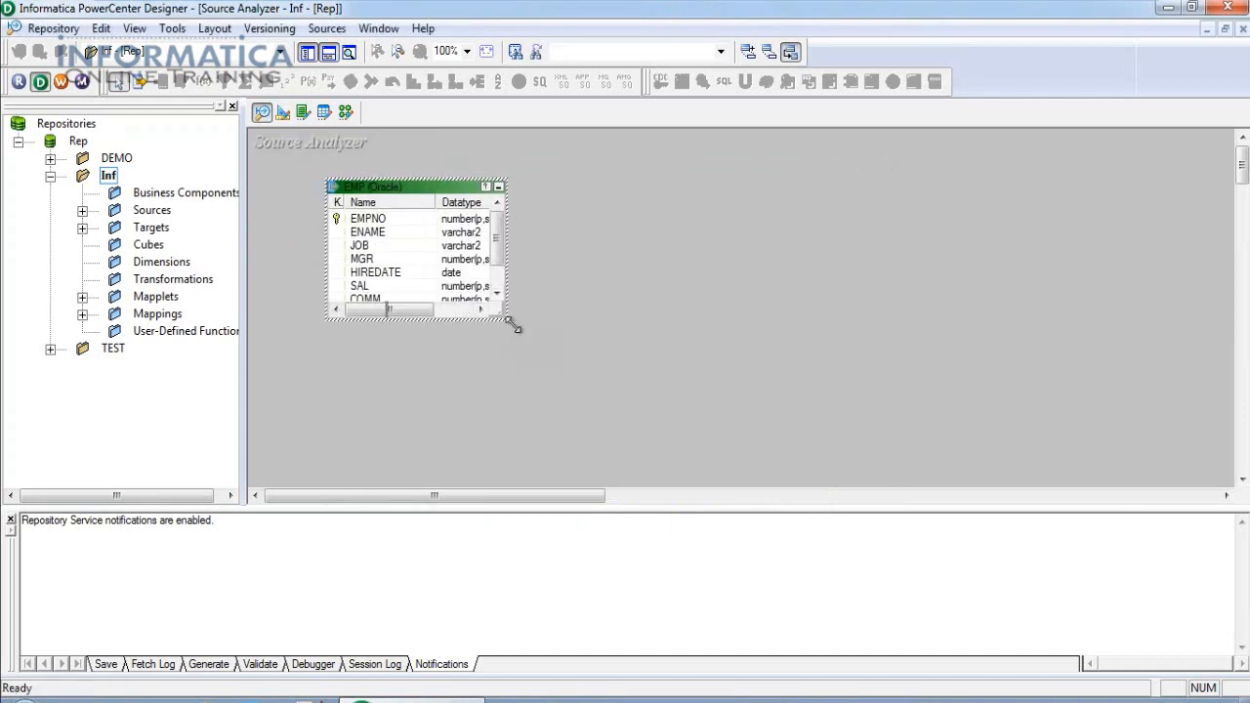
left_click_drag(511, 326, 704, 423)
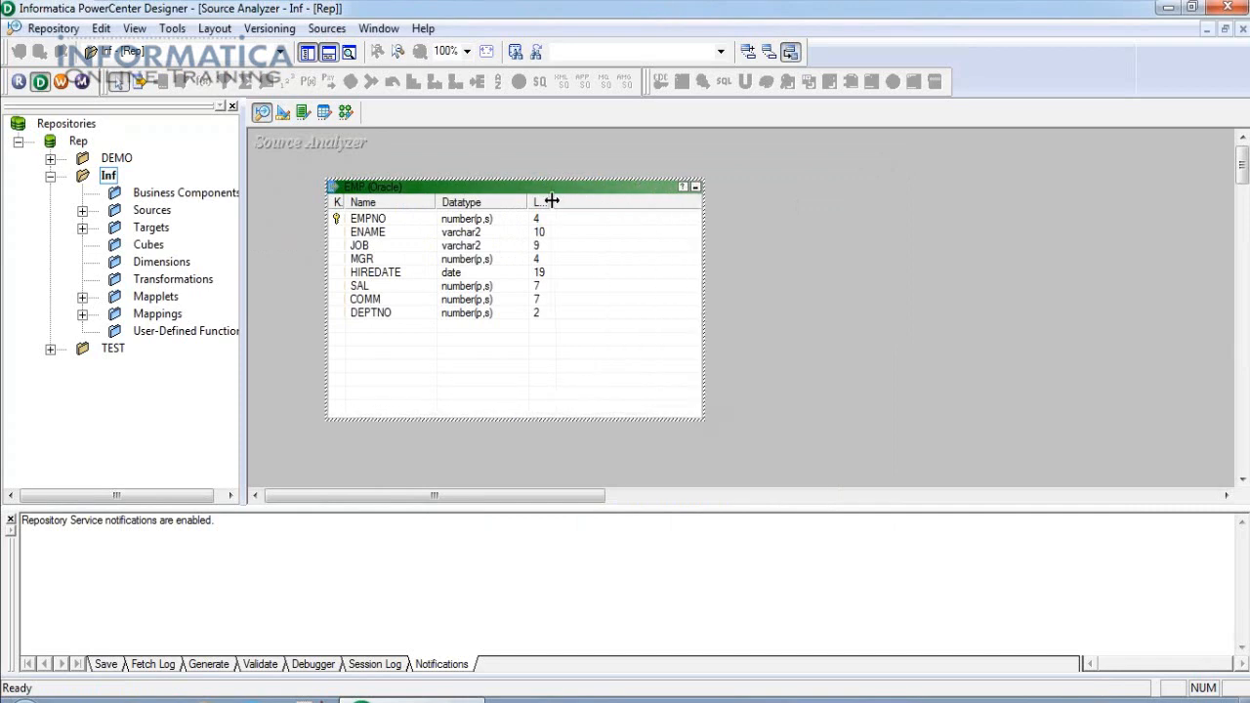
left_click(390, 224)
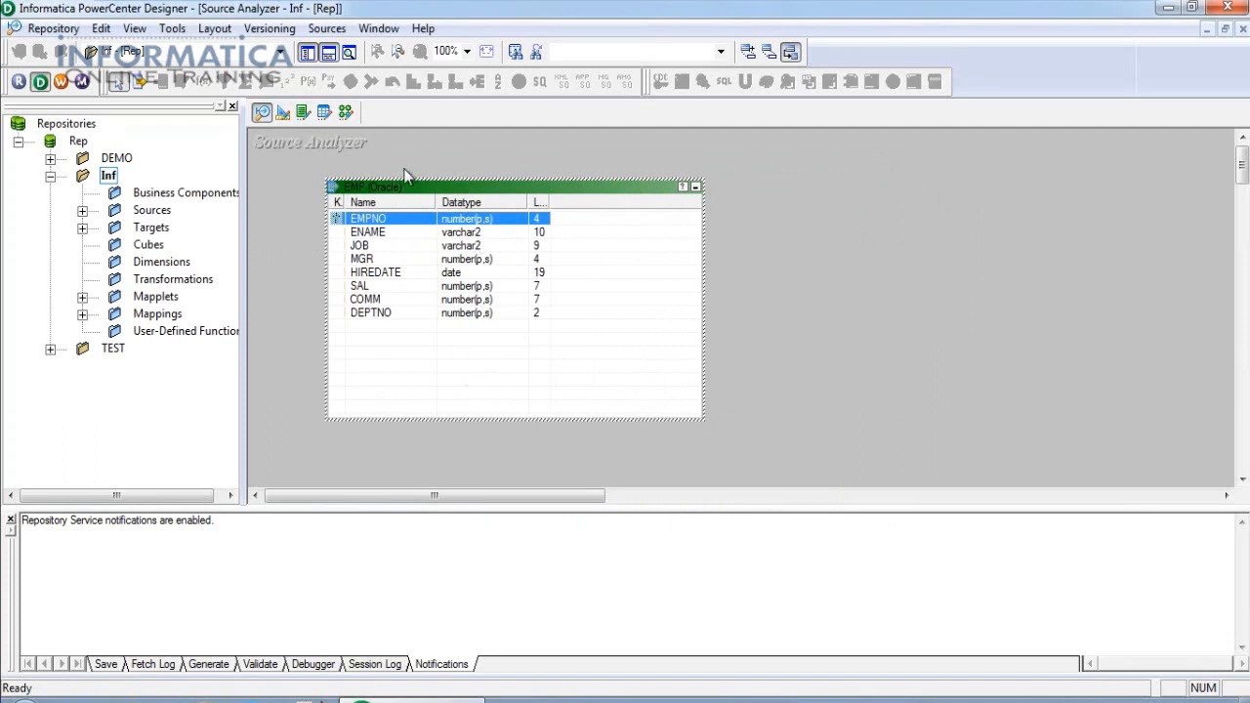
Save the EMP source to the repository and check the save log messages.
left_click(54, 28)
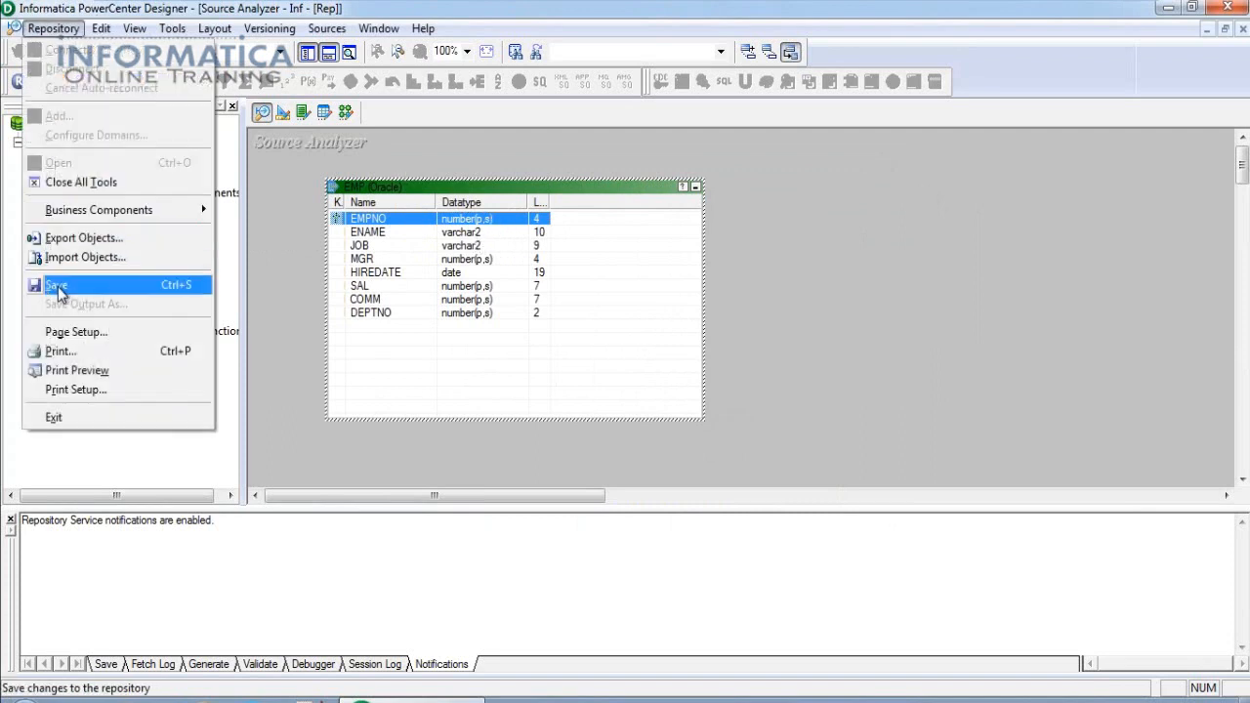
left_click(58, 285)
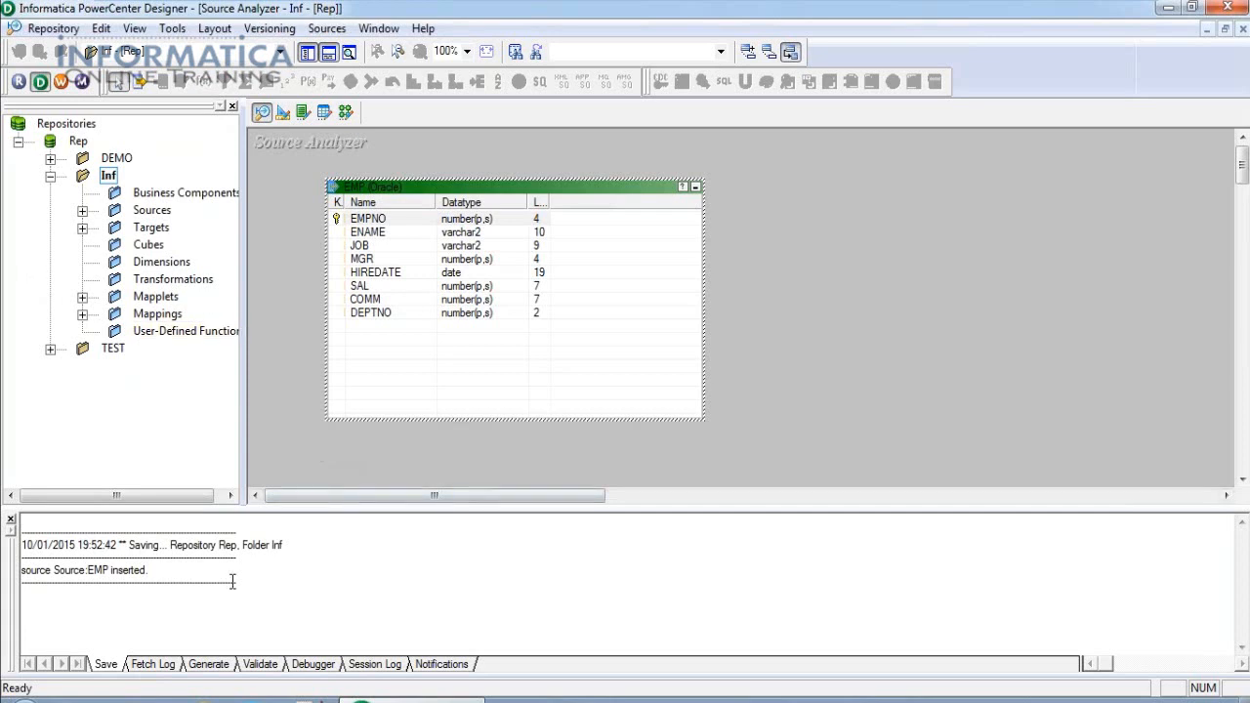
left_click_drag(293, 581, 22, 528)
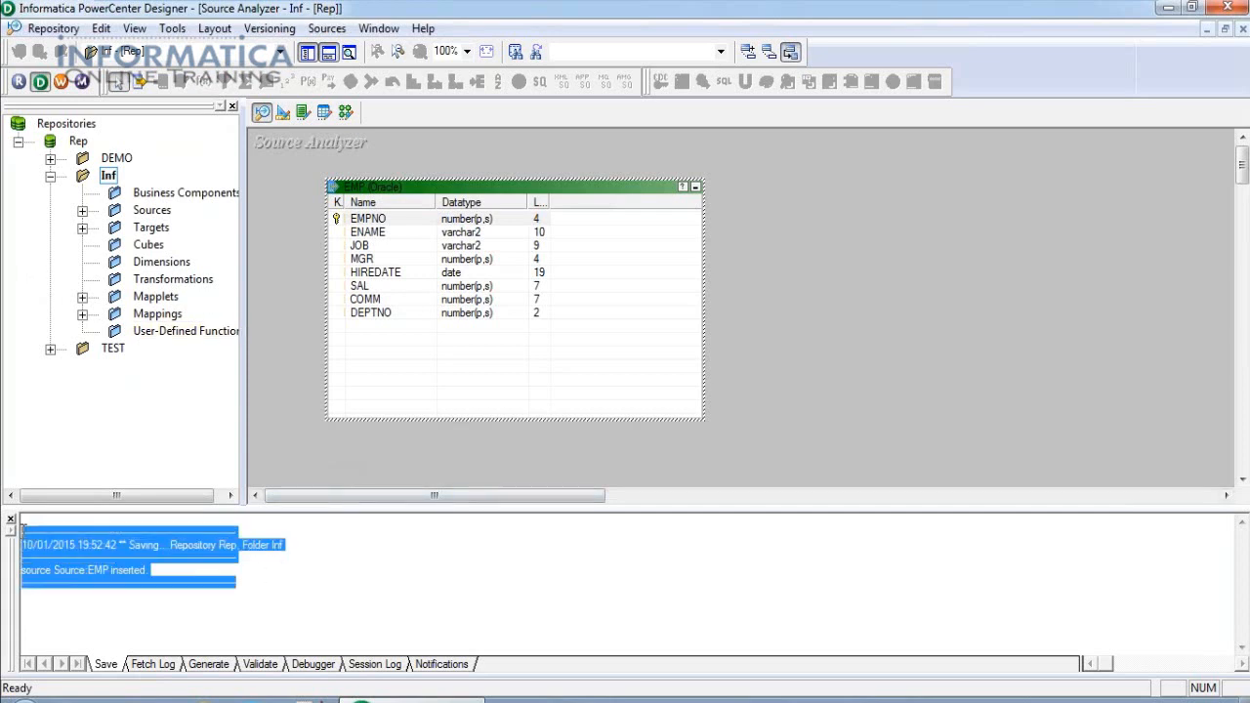
left_click_drag(129, 545, 238, 545)
left_click_drag(166, 572, 21, 576)
left_click_drag(303, 545, 270, 545)
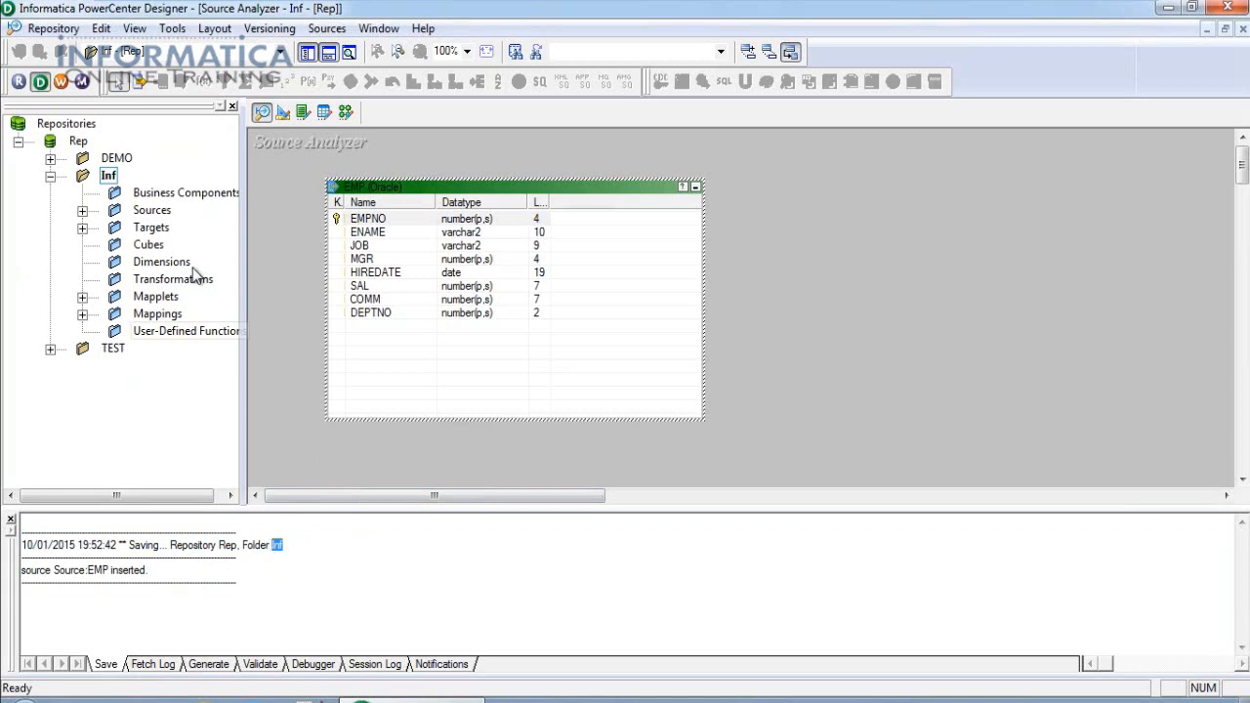
Expand Sources in the Inf folder to show FlatFile, Oracle, ORA_SRC and Source.
left_click(110, 176)
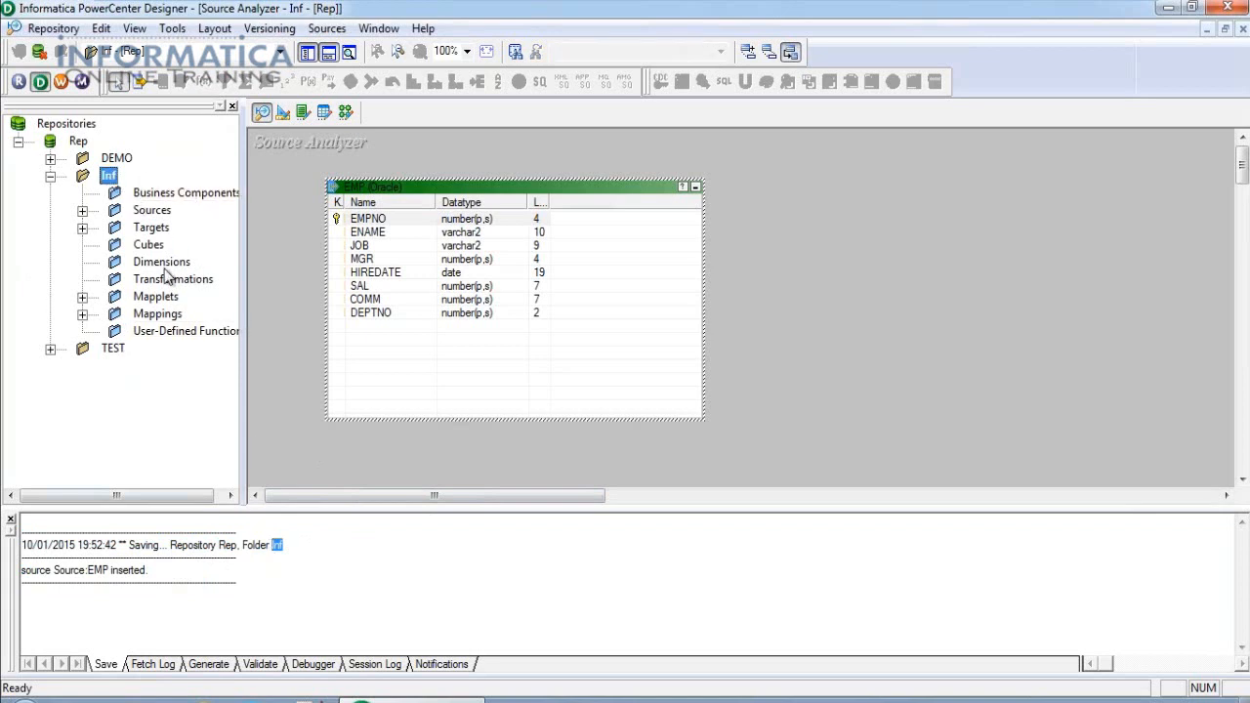
left_click(147, 211)
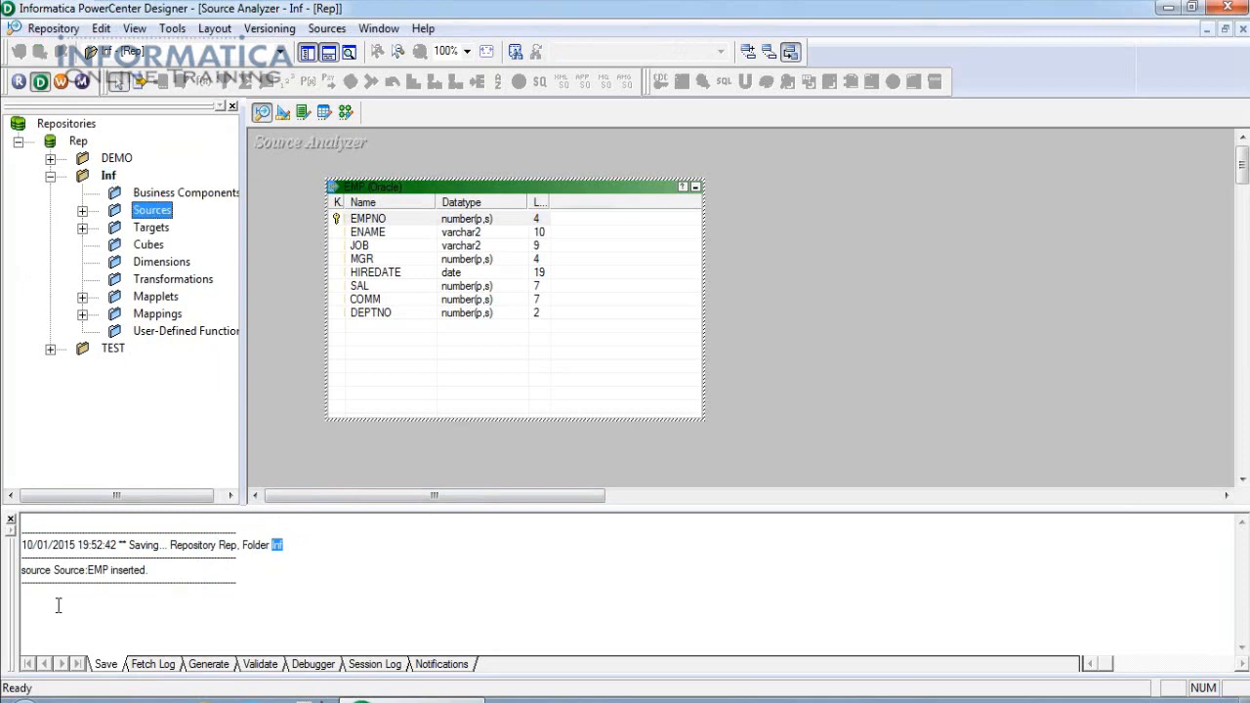
left_click_drag(22, 570, 86, 572)
left_click(82, 211)
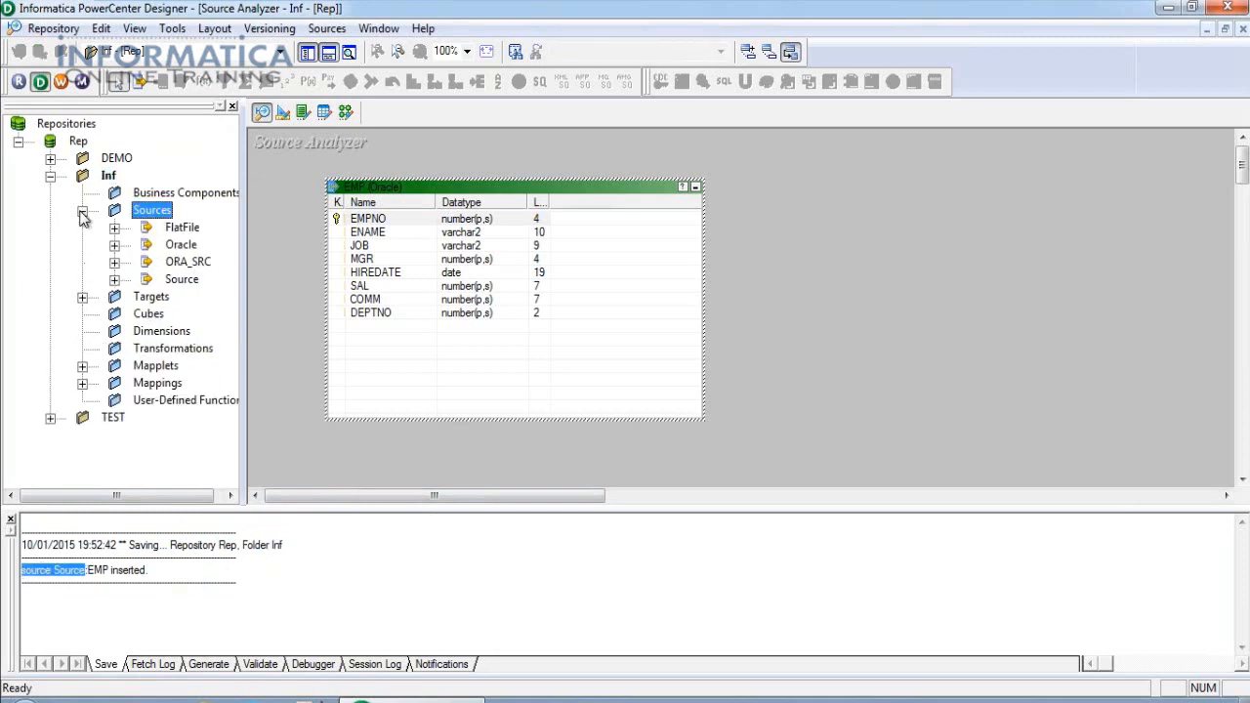
Expand the Source group, select EMP, and clear all tables from the canvas.
left_click(115, 280)
left_click_drag(120, 497, 156, 505)
left_click(160, 333)
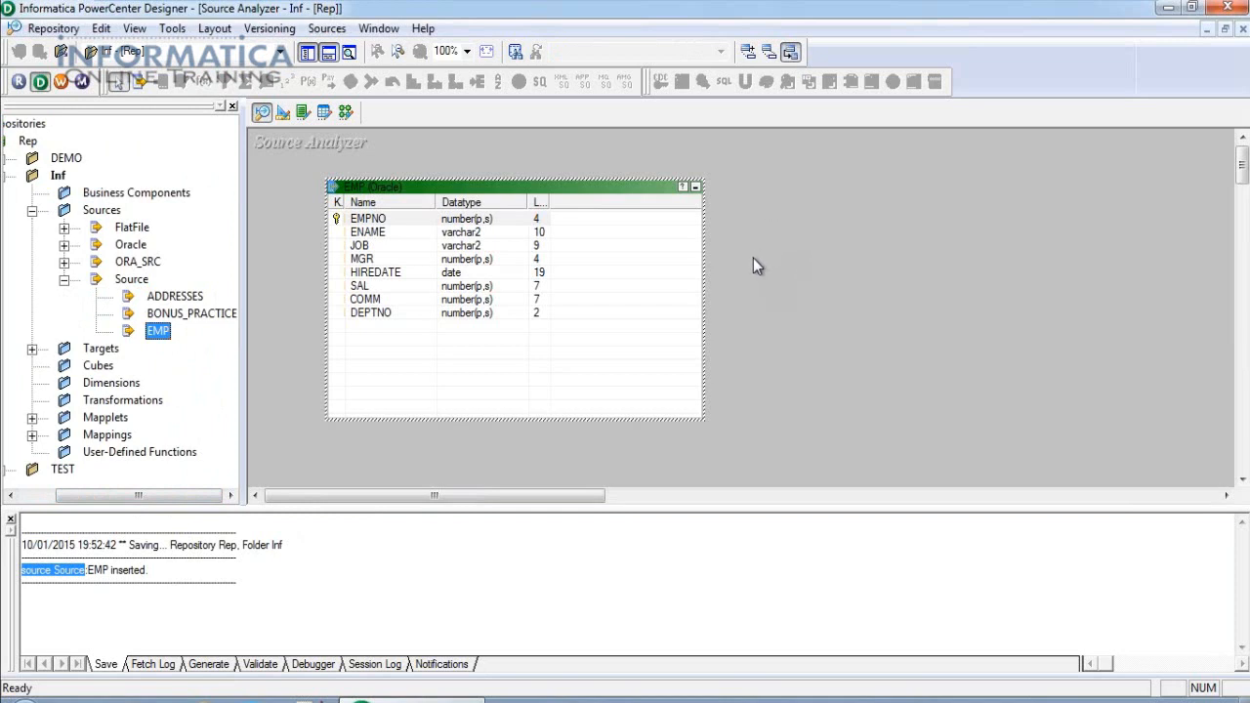
right_click(782, 215)
left_click(823, 245)
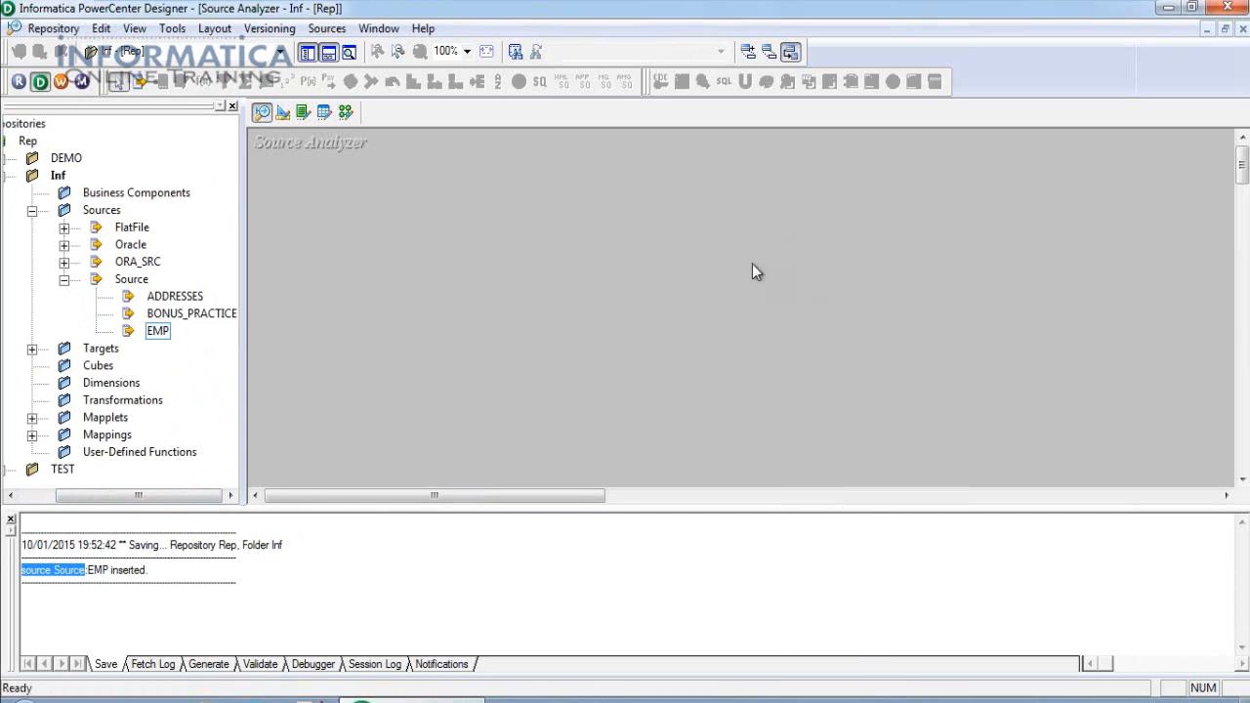
Create a new Oracle source definition named EMP_SRC.
left_click(335, 32)
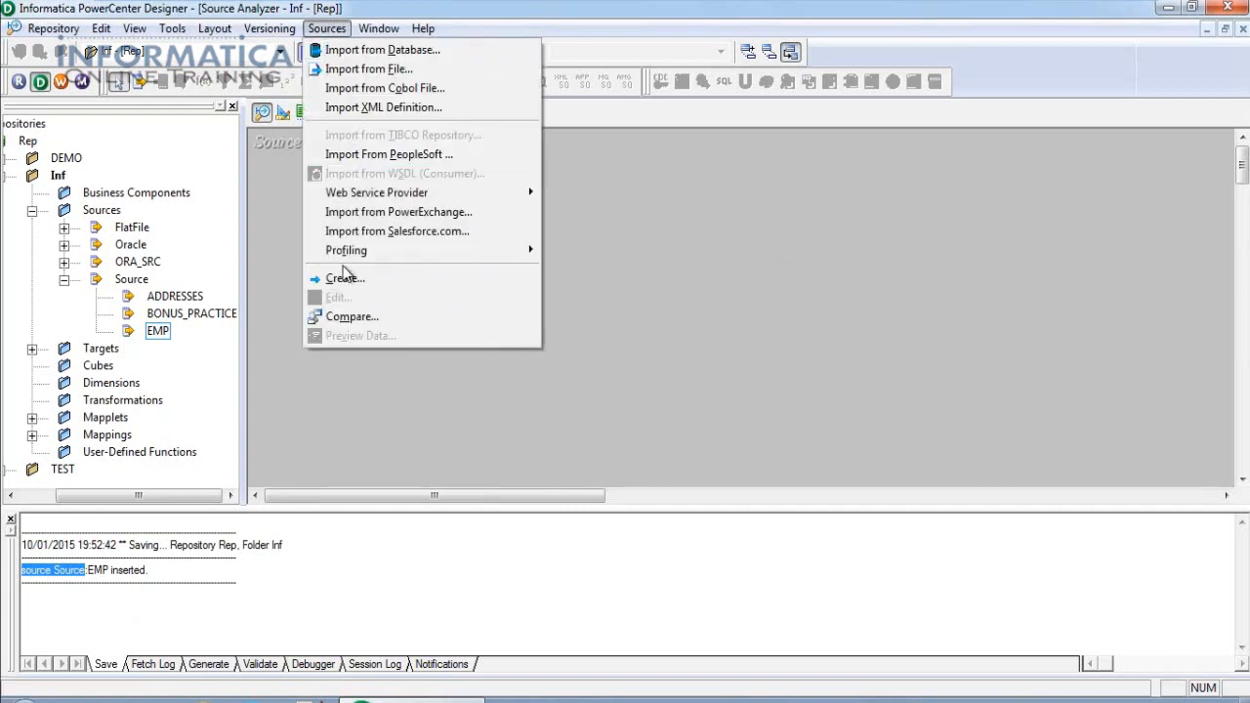
left_click(344, 280)
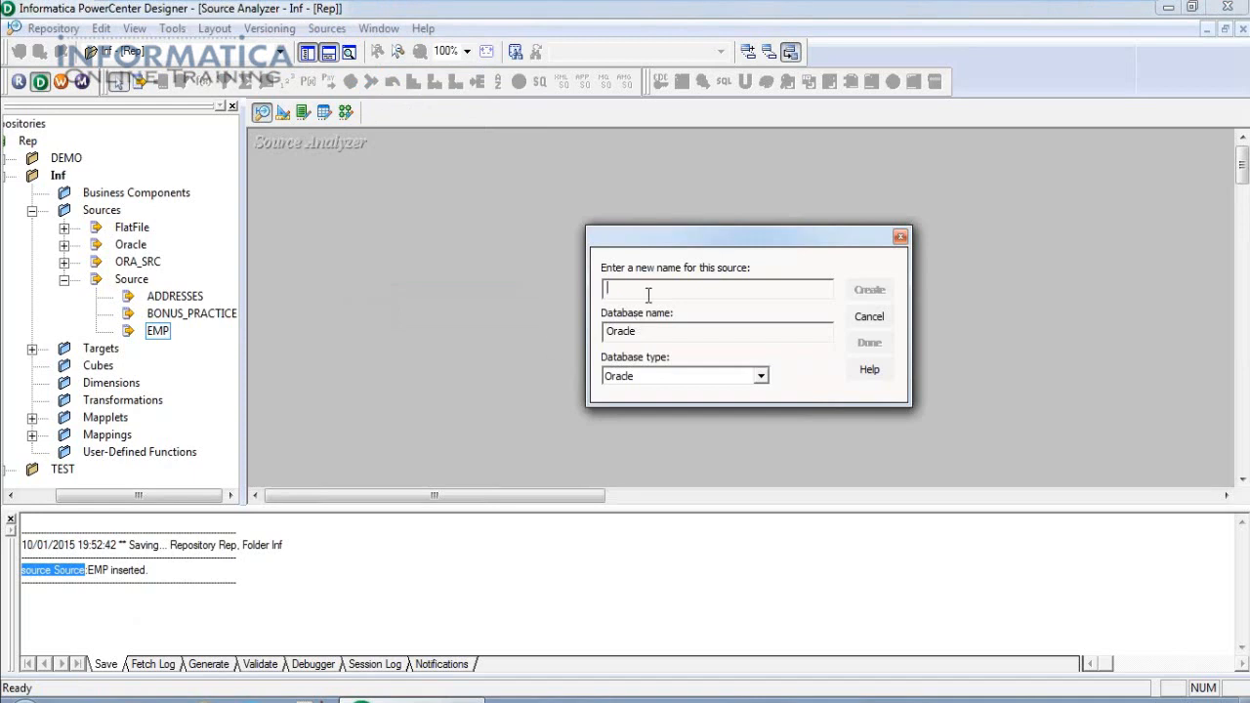
type("EMP_SRC")
left_click(762, 378)
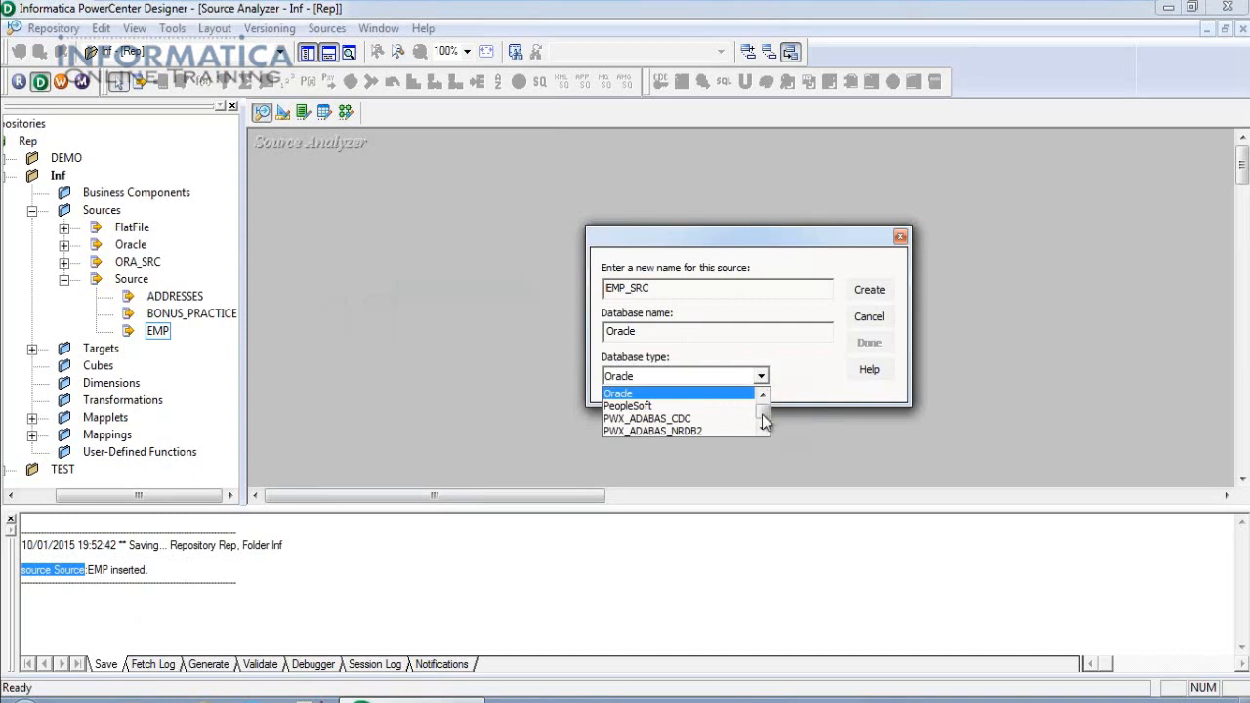
left_click(639, 393)
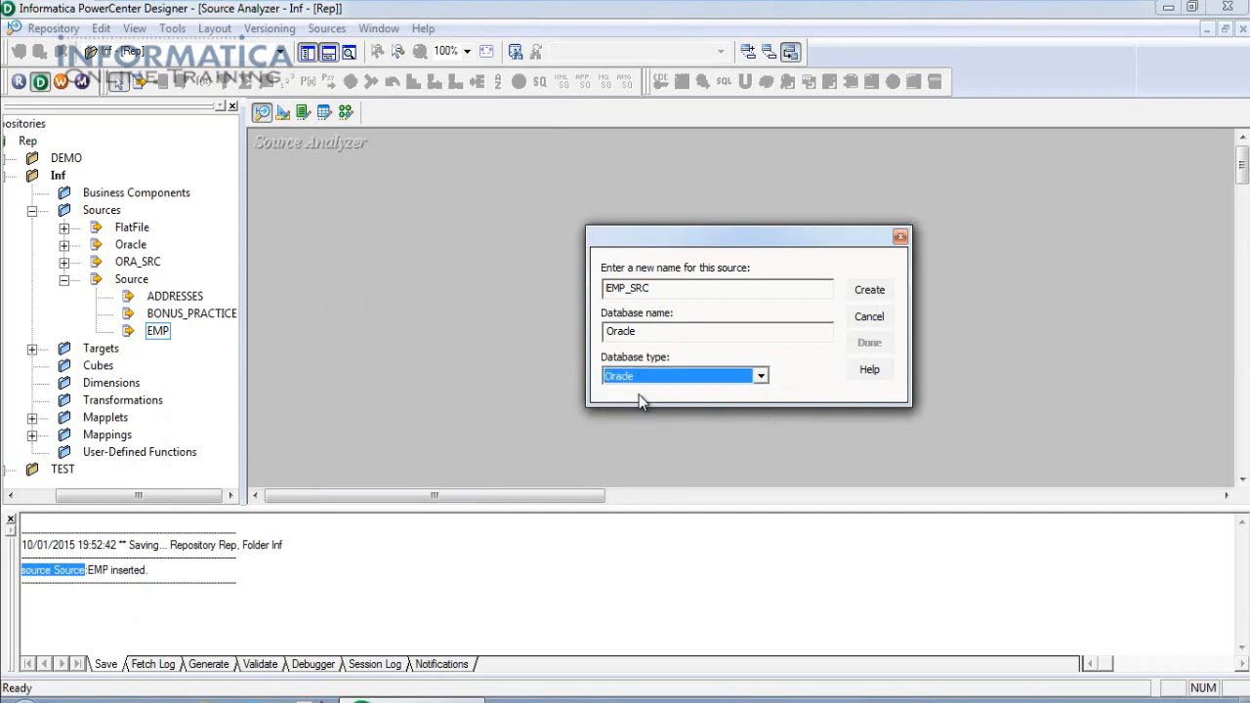
left_click(869, 290)
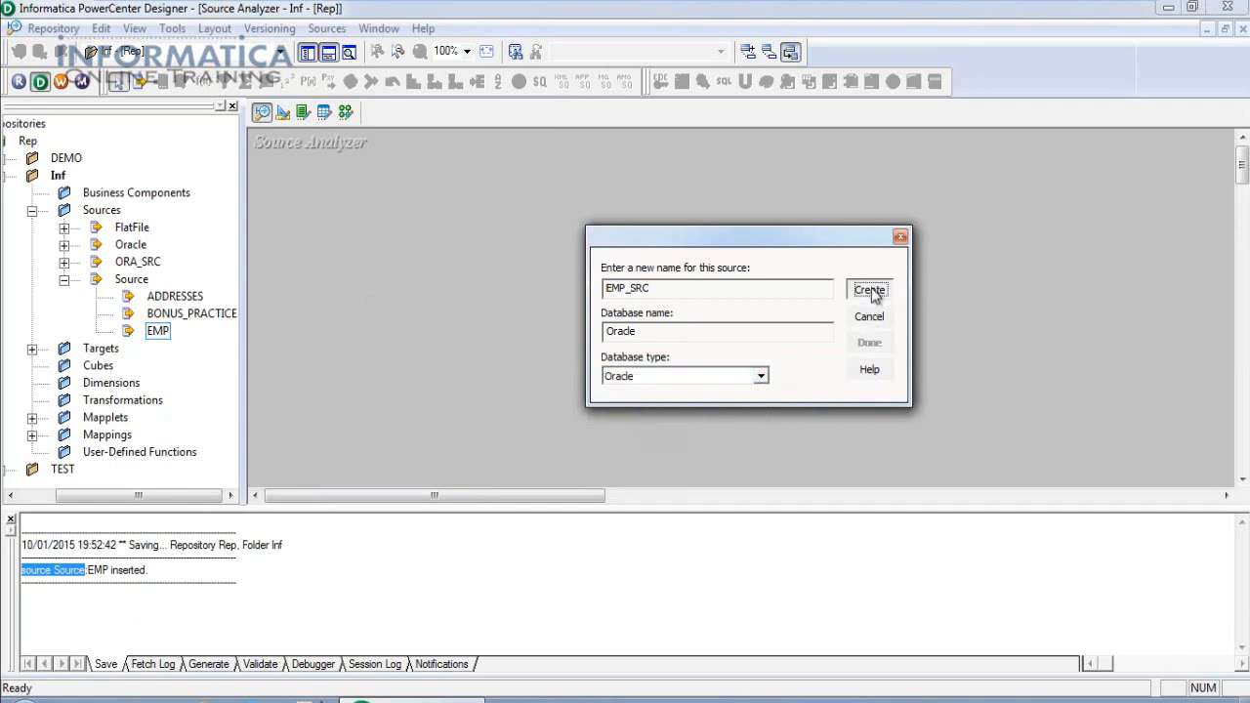
Enlarge the EMP_SRC table and add a NEWFIELD column in its Columns tab.
left_click(869, 342)
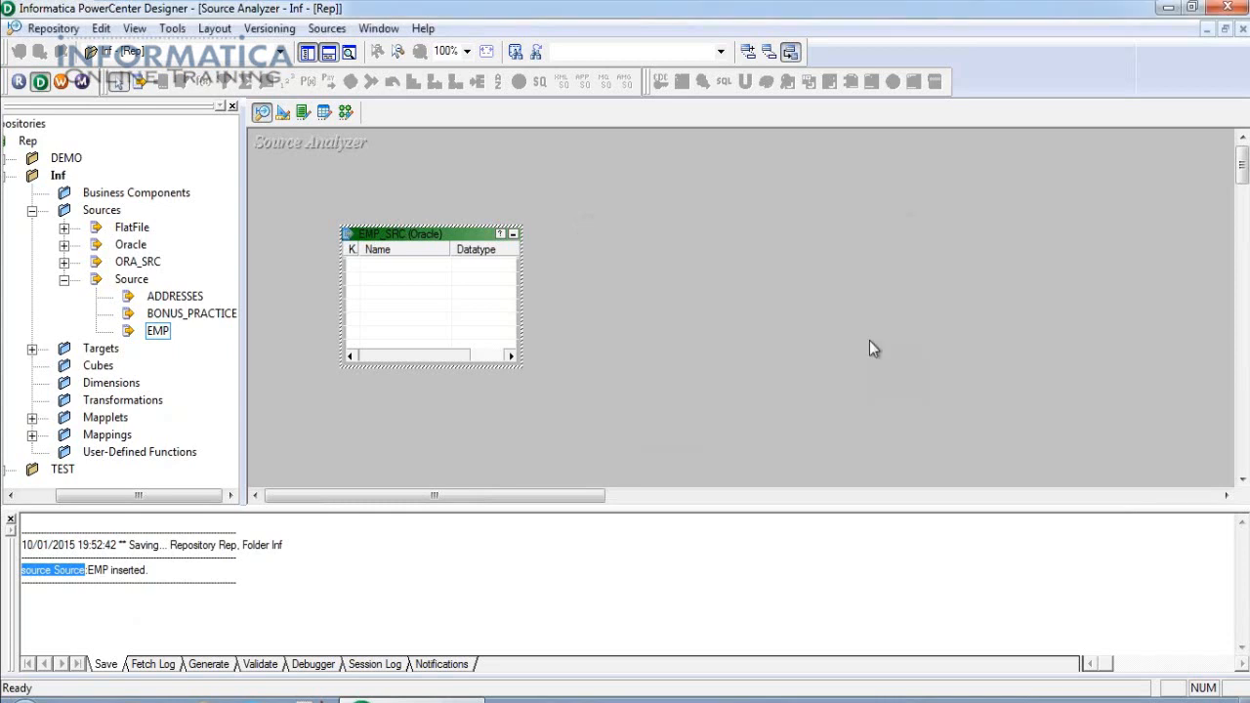
left_click_drag(524, 373, 630, 463)
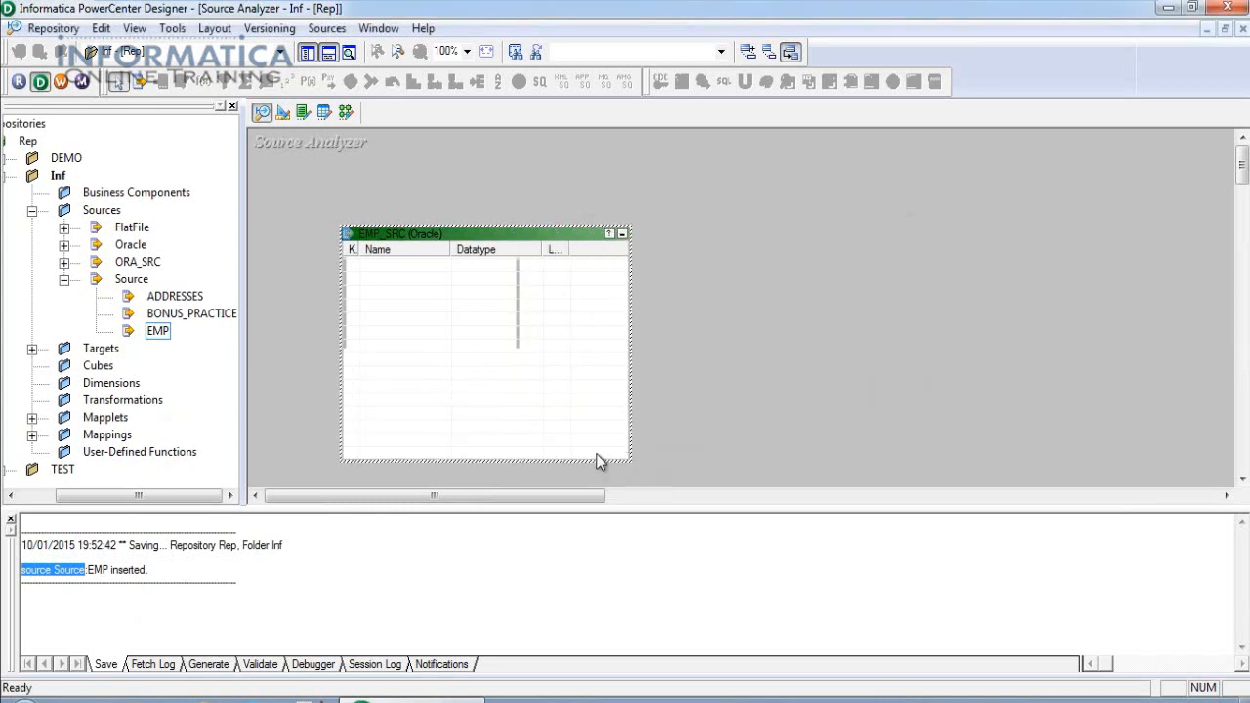
double_click(484, 235)
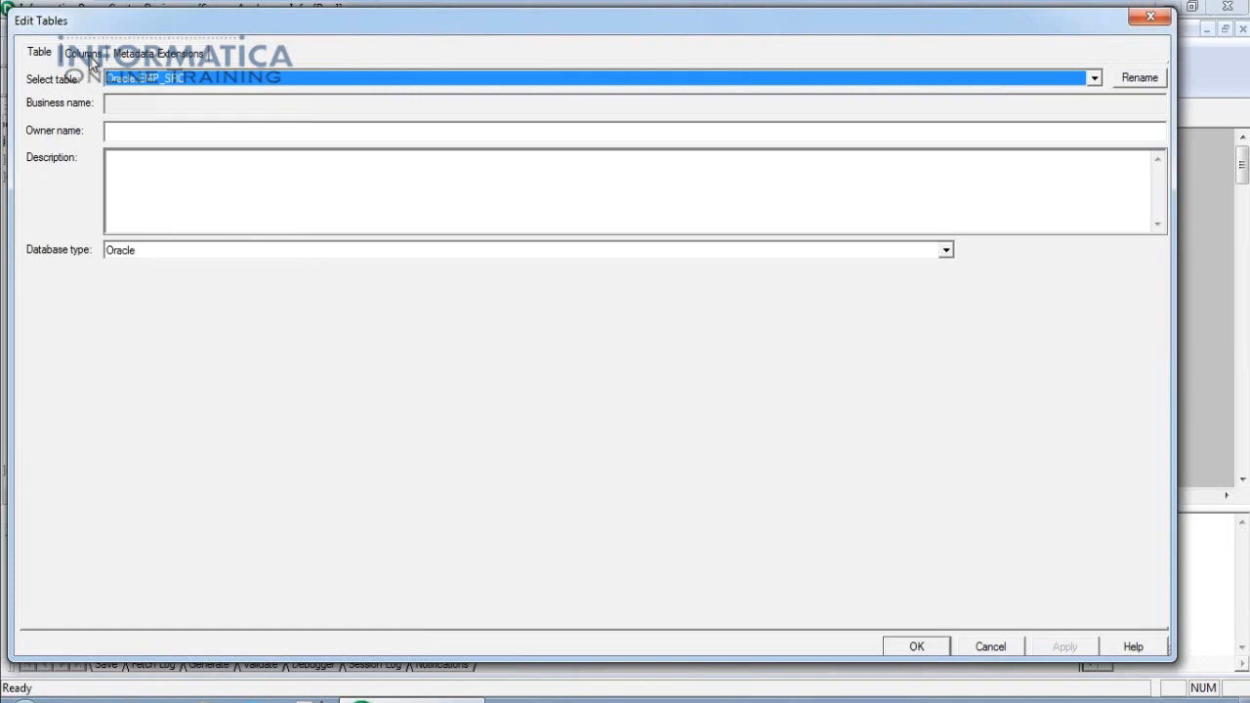
left_click(88, 55)
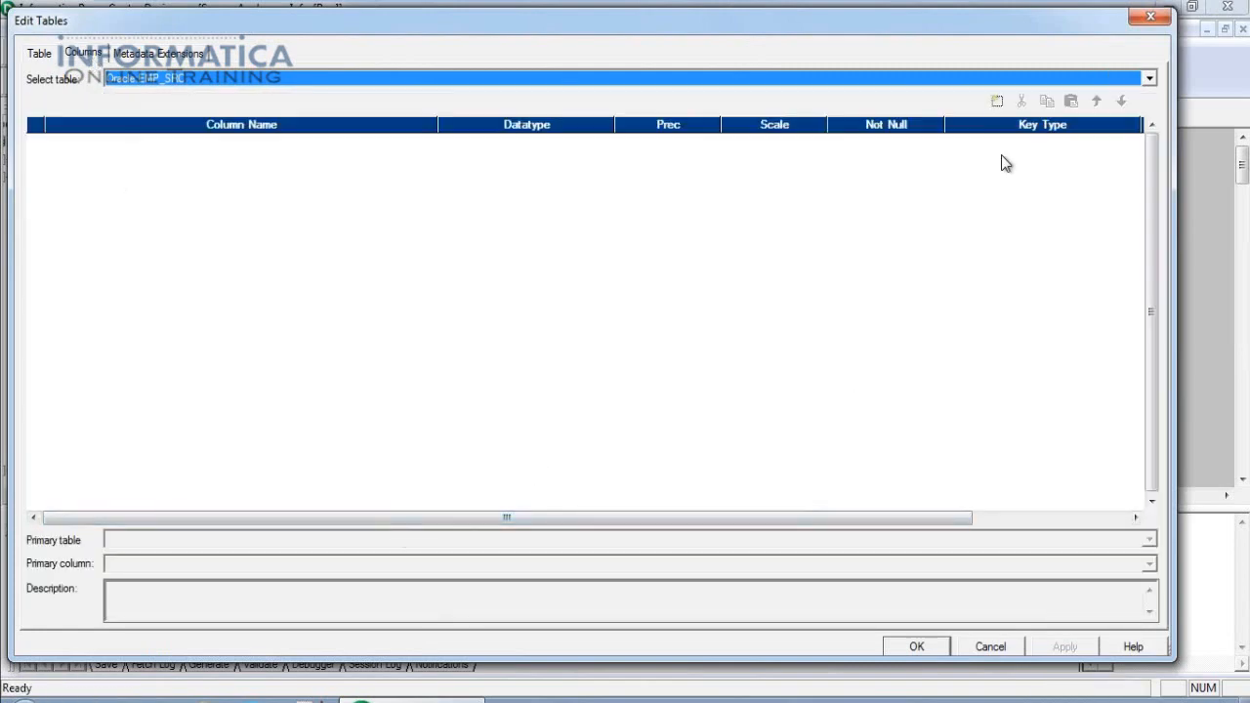
left_click(996, 101)
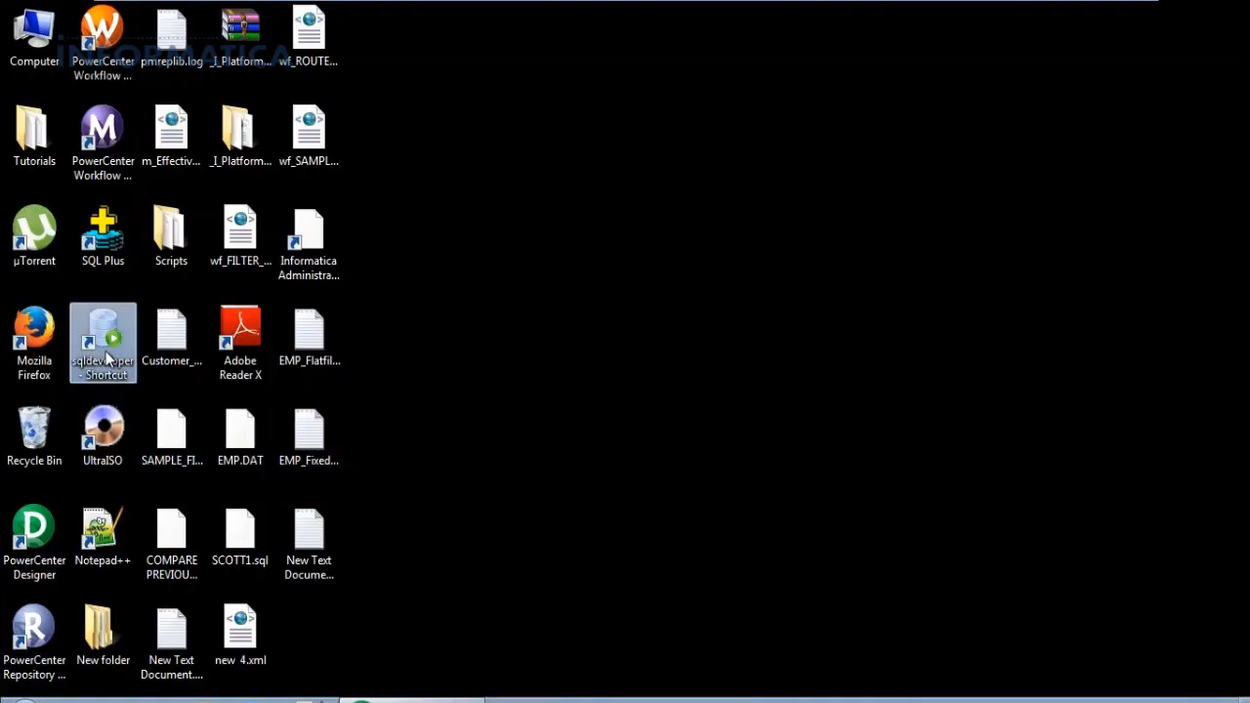
Launch Oracle SQL Developer and open the SCOTT connection's list of tables.
double_click(104, 344)
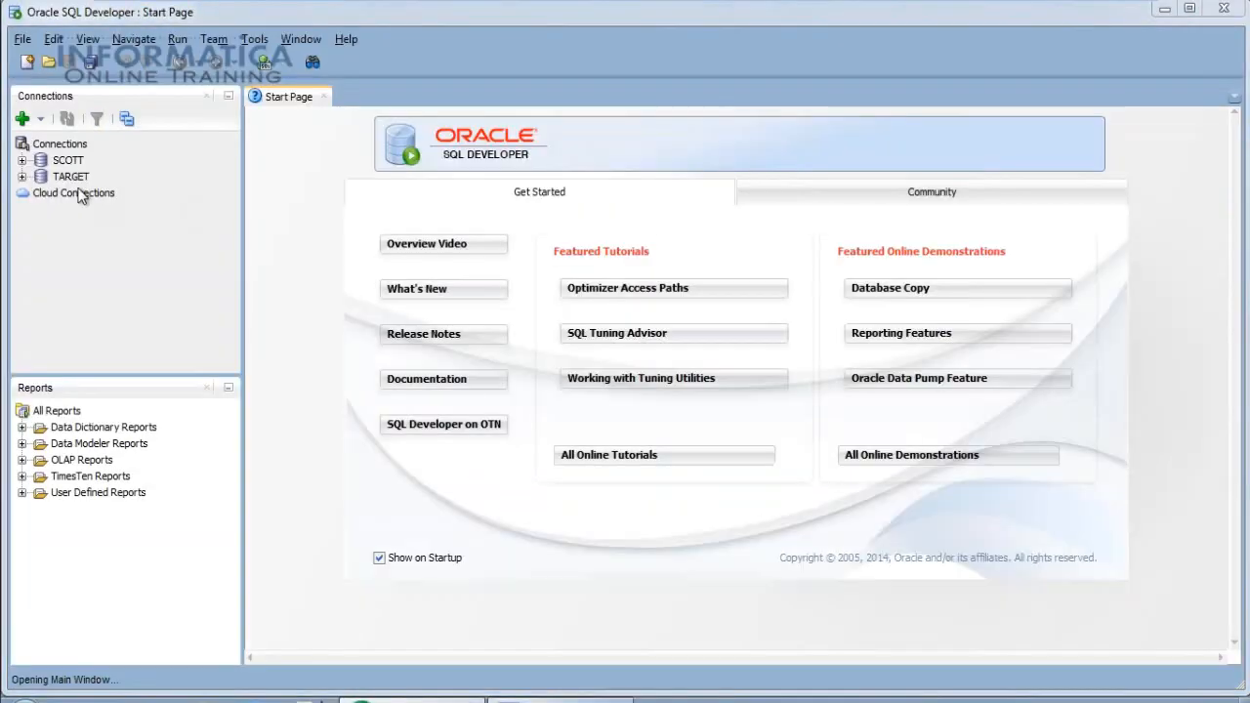
left_click(70, 162)
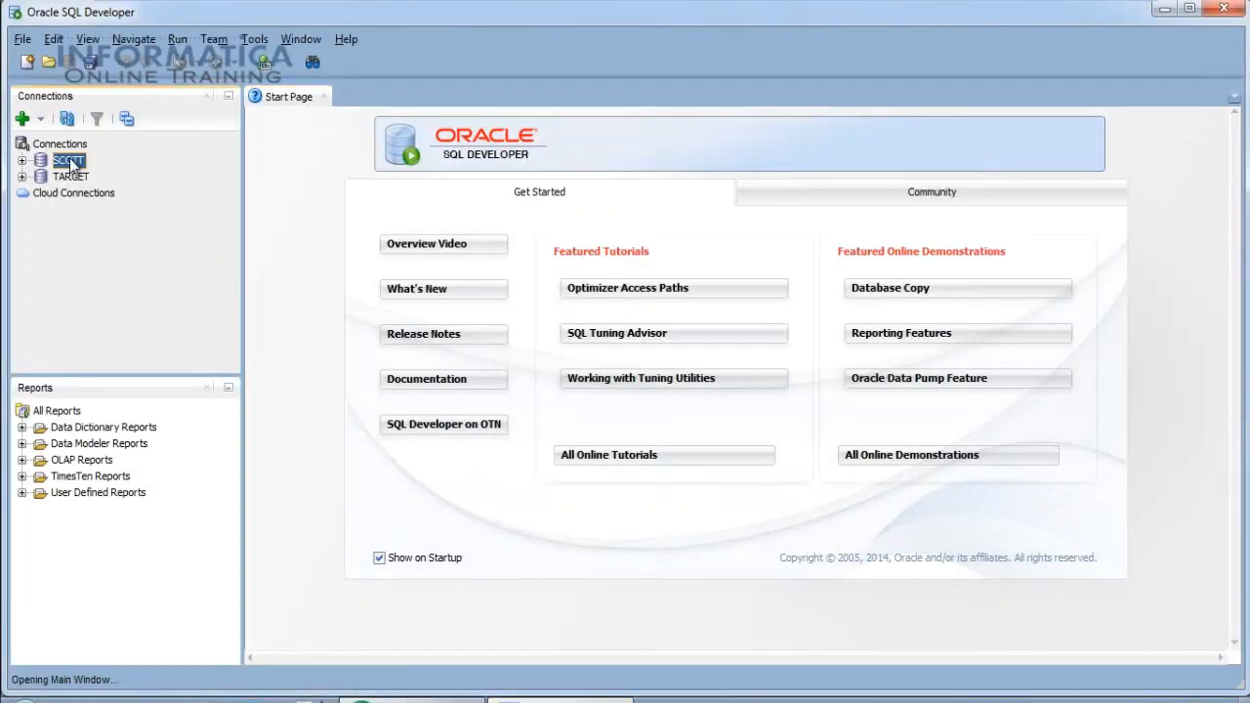
double_click(70, 162)
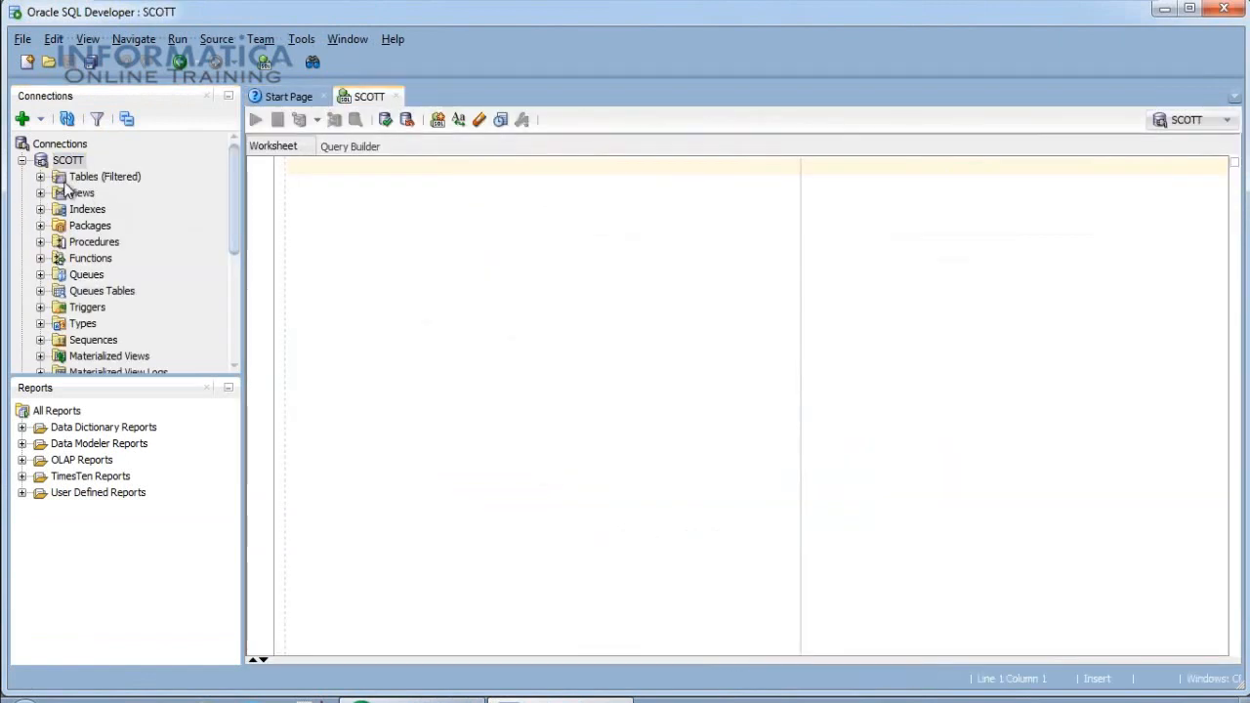
double_click(61, 179)
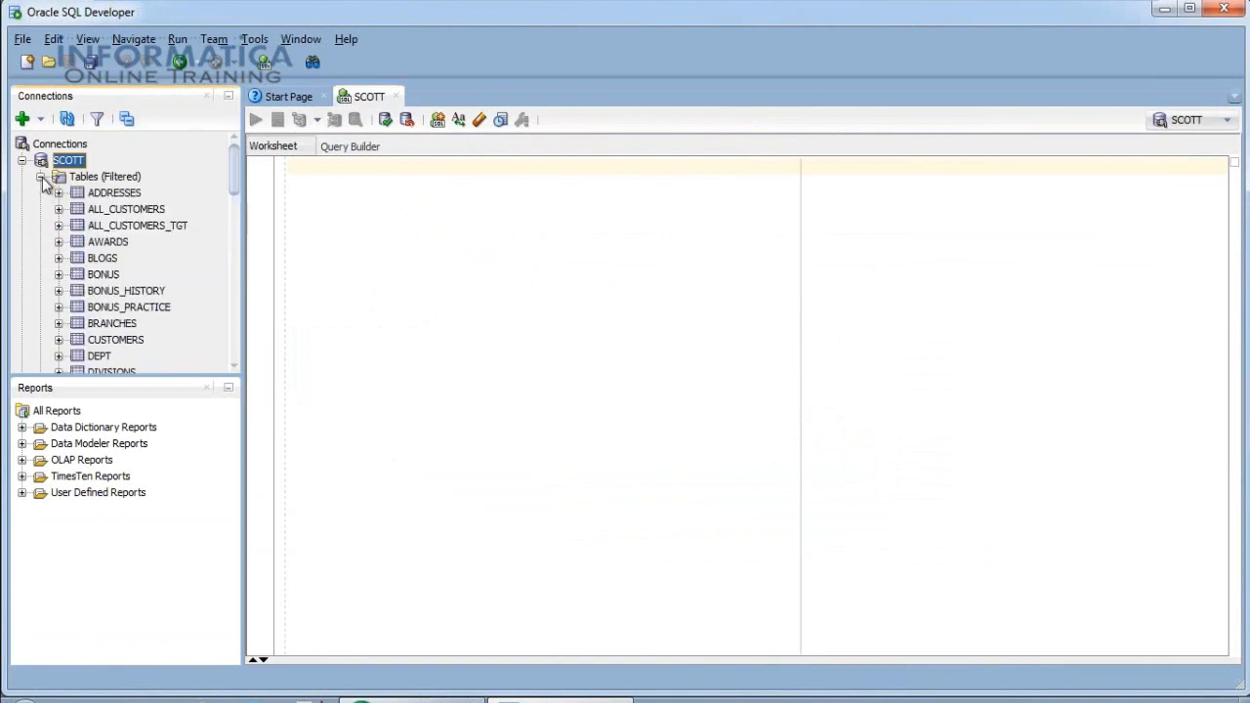
Show the EMP table's eight column definitions and highlight the EMPNO column name.
left_click_drag(234, 181, 231, 204)
left_click(101, 236)
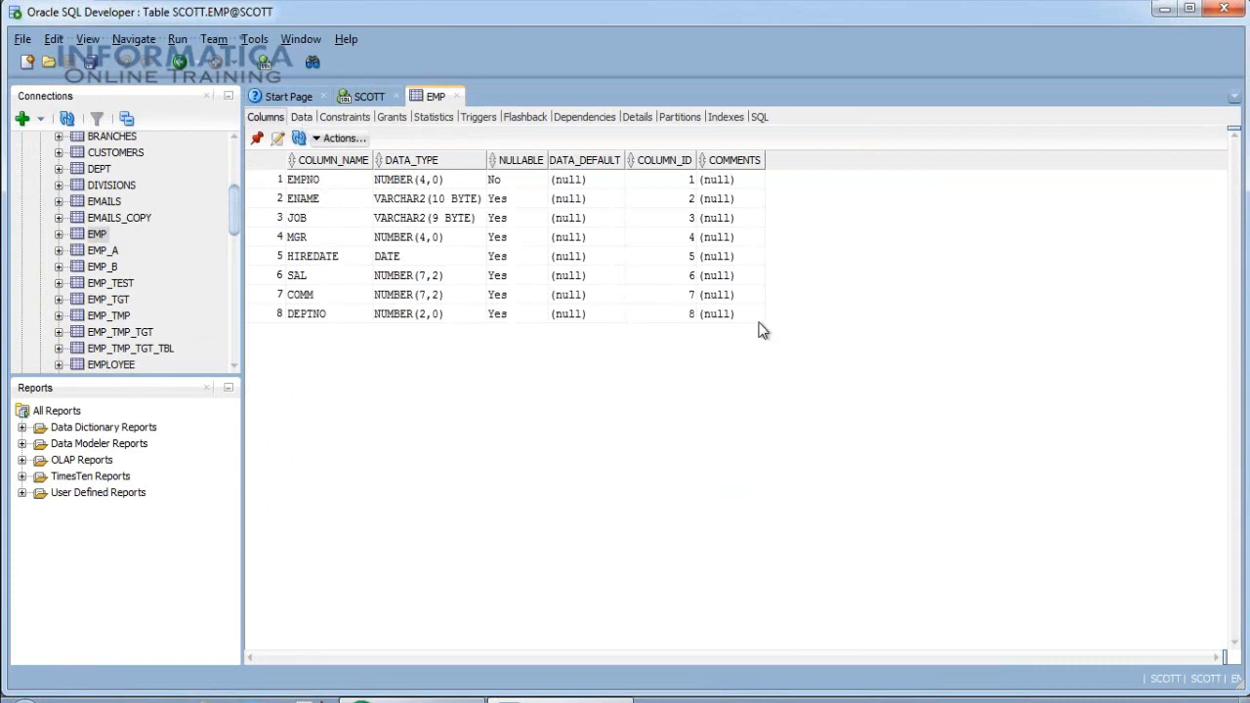
left_click_drag(755, 314, 294, 183)
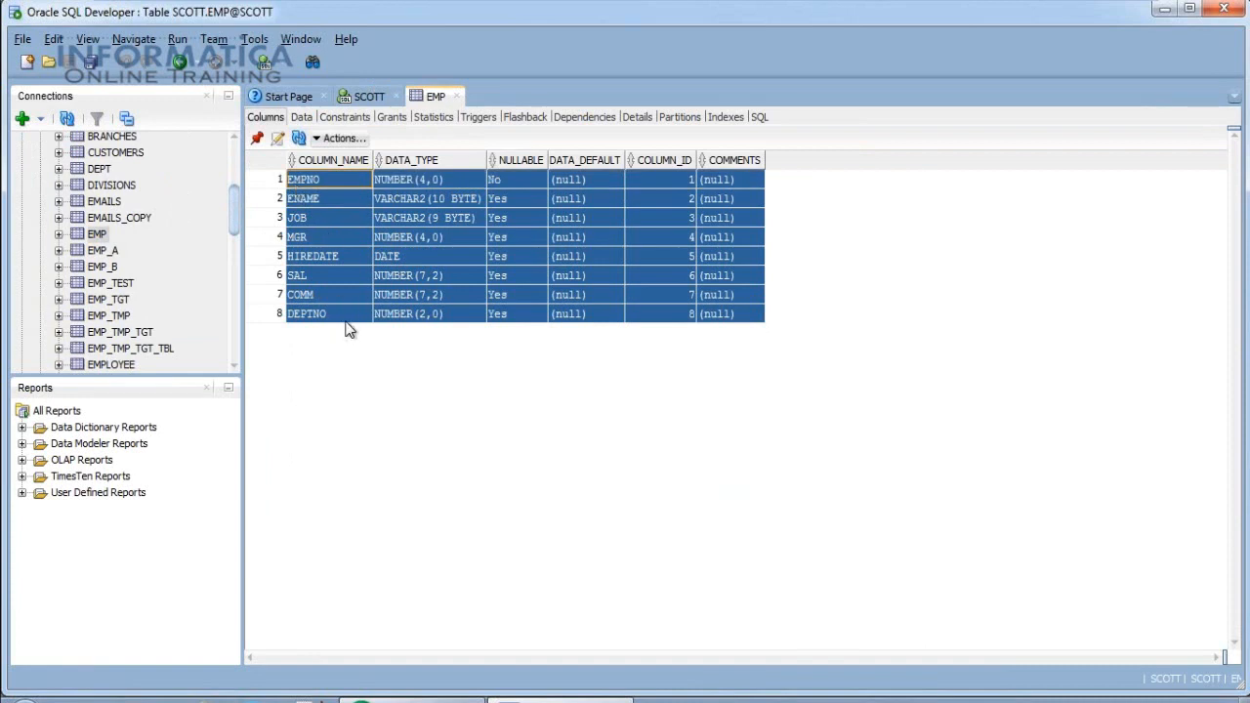
left_click(336, 179)
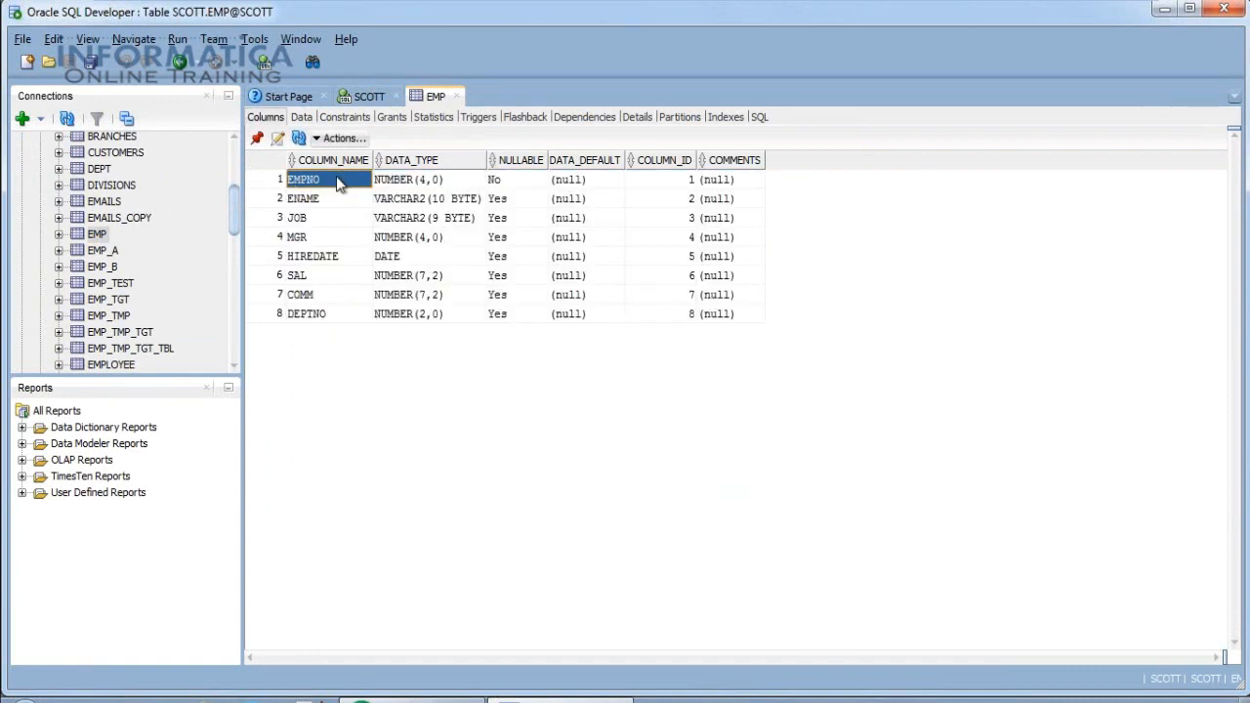
Paste EMPNO as the first source column name and add five more new columns.
key("alt+Tab")
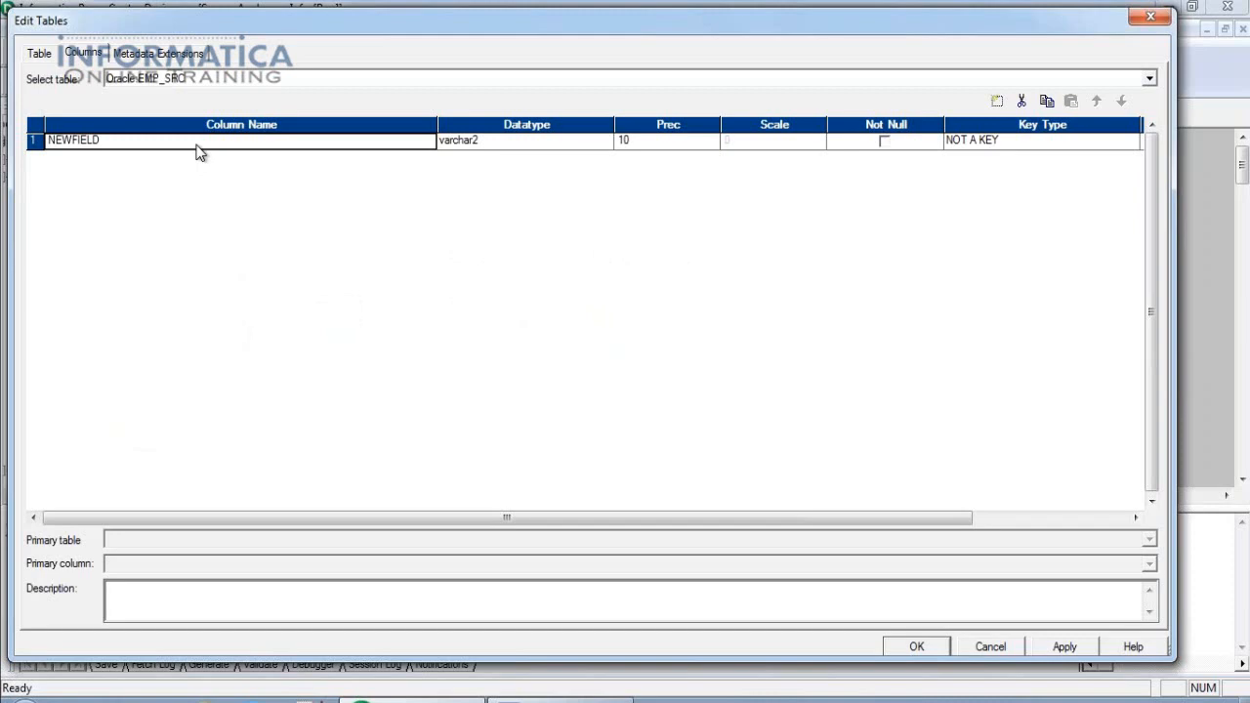
type("EMPNO")
left_click(997, 101)
left_click(997, 101)
left_click(997, 101)
left_click(997, 101)
left_click(996, 100)
left_click(997, 100)
left_click(997, 101)
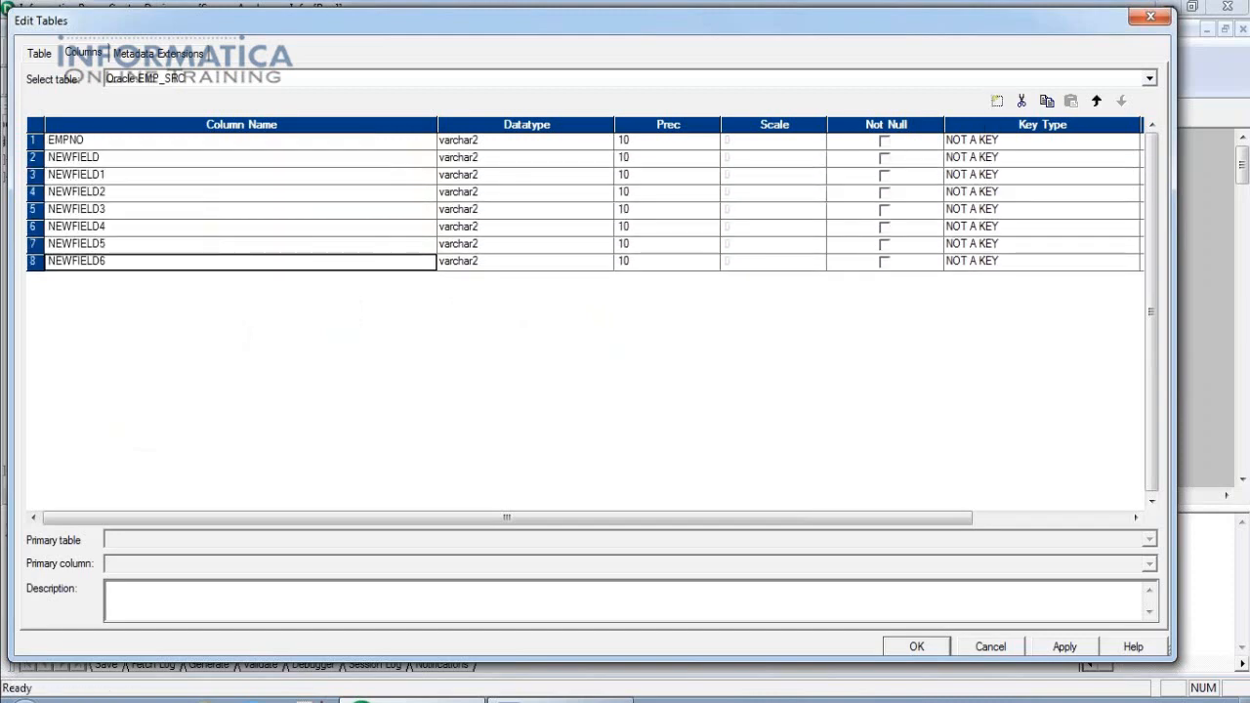
left_click(997, 101)
Copy ENAME and JOB from SQL Developer into the second and third column names.
key("alt+Tab")
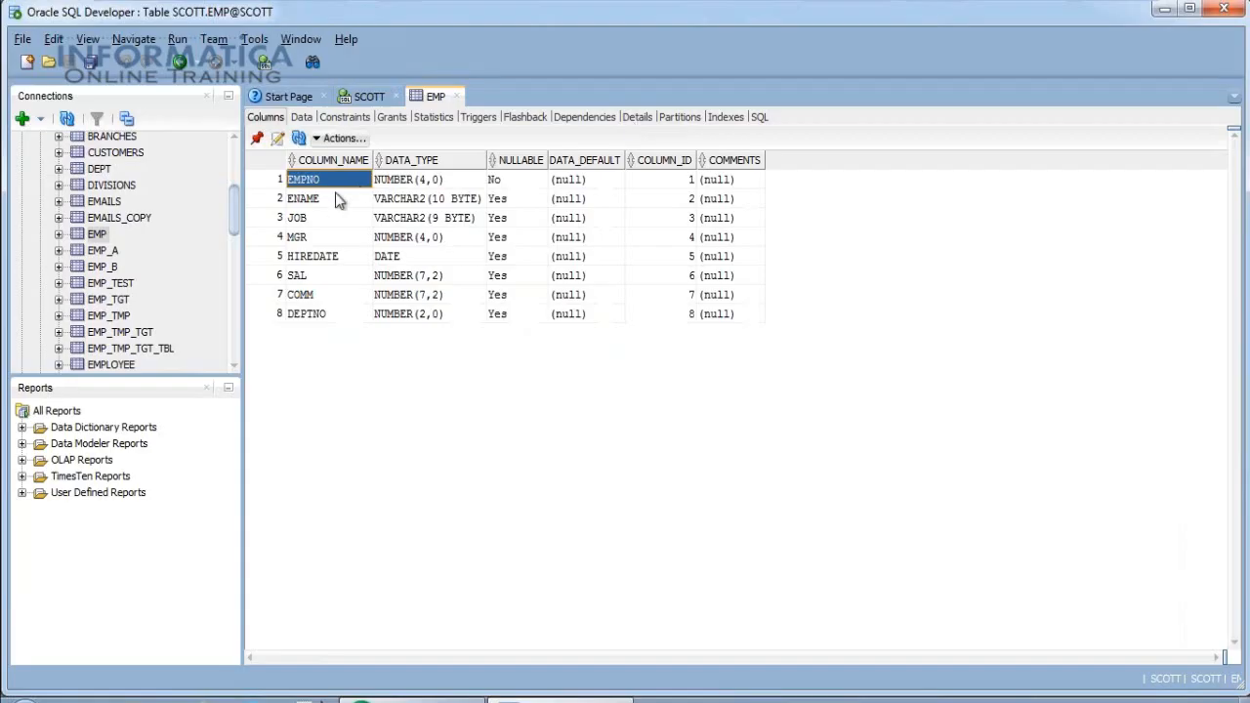
left_click(335, 200)
key("ctrl+c")
key("alt+Tab")
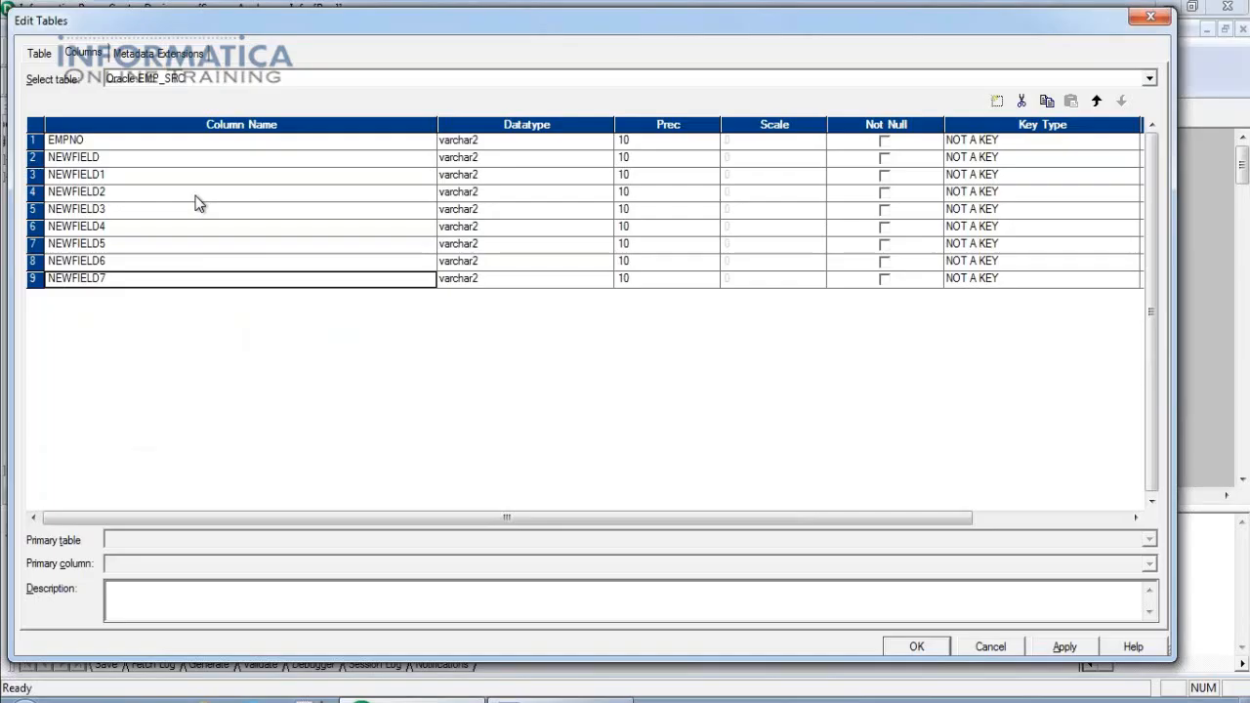
left_click(112, 161)
key("ctrl+v")
key("alt+Tab")
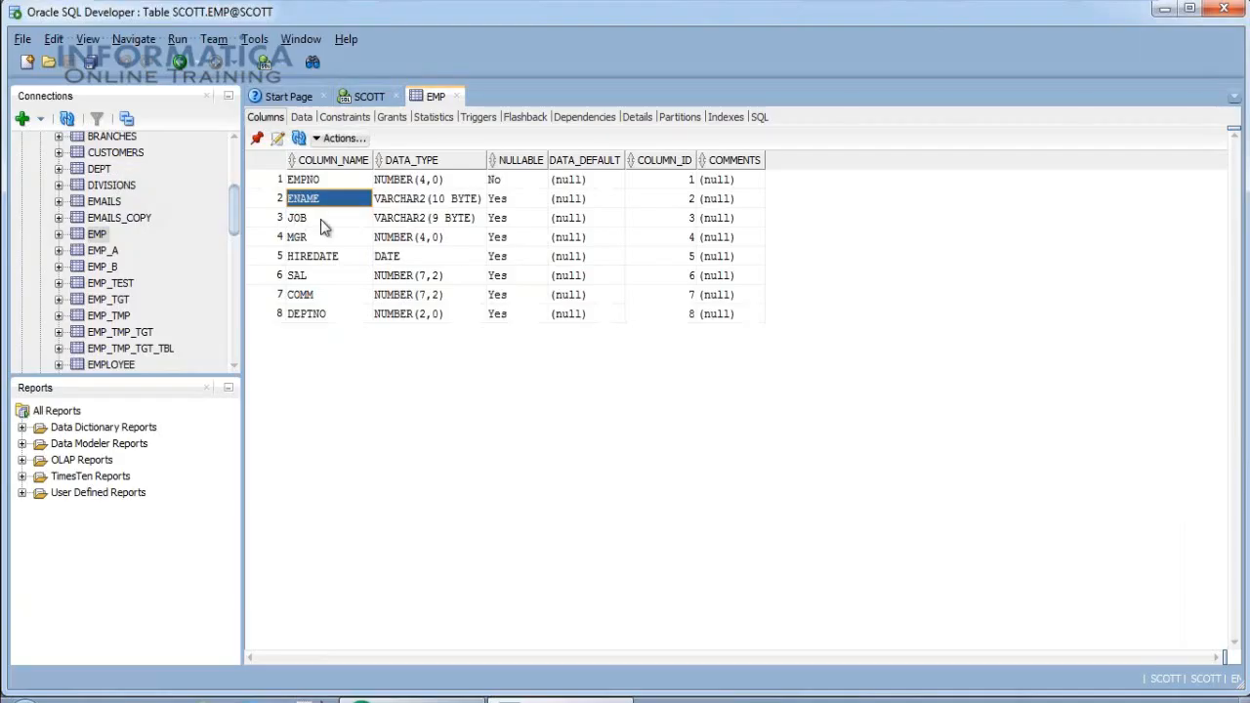
left_click(326, 221)
key("ctrl+c")
key("alt+Tab")
left_click(154, 182)
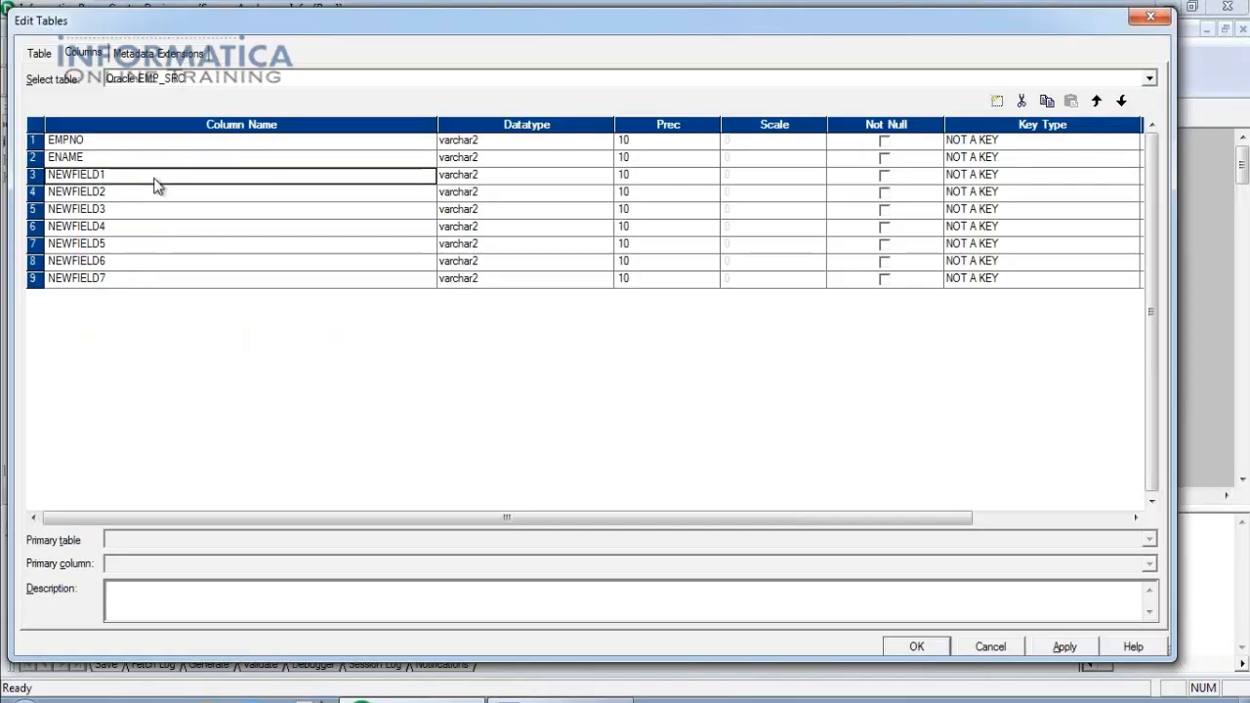
key("ctrl+v")
Copy MGR into the fourth column name.
key("alt+Tab")
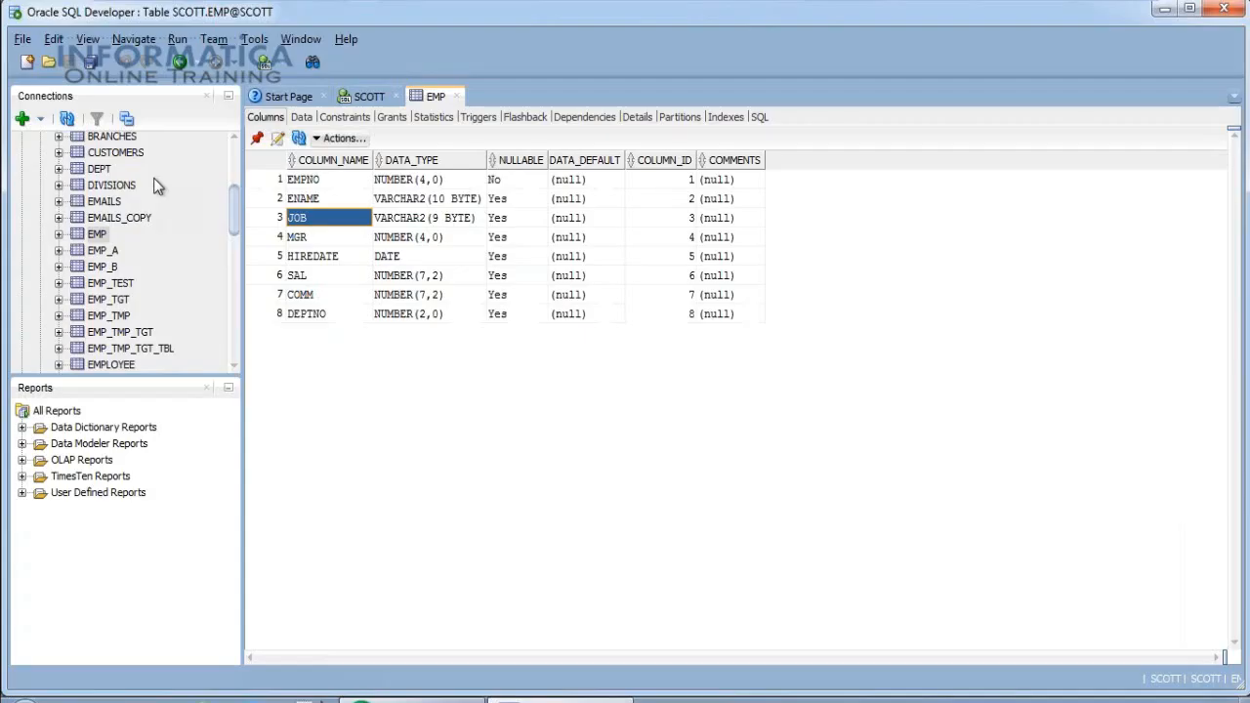
left_click(303, 238)
key("ctrl+c")
key("alt+Tab")
left_click(210, 195)
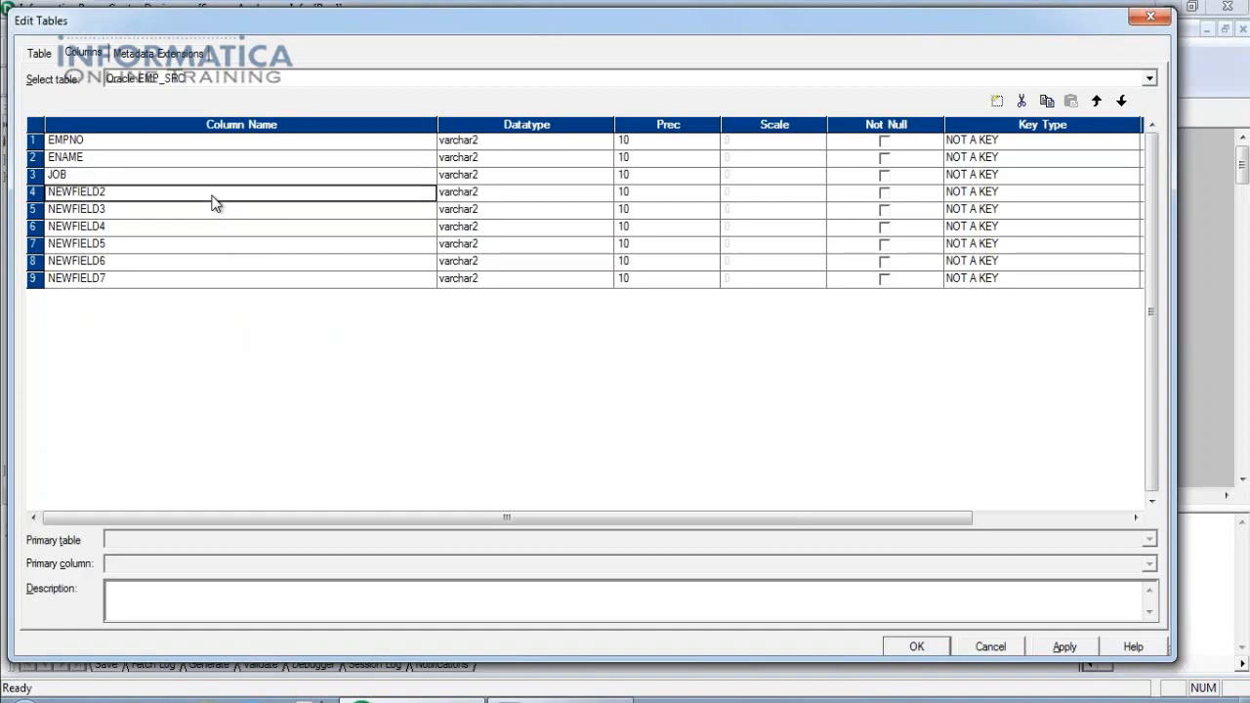
key("ctrl+v")
Copy HIREDATE into the fifth column name.
key("alt+Tab")
left_click(318, 258)
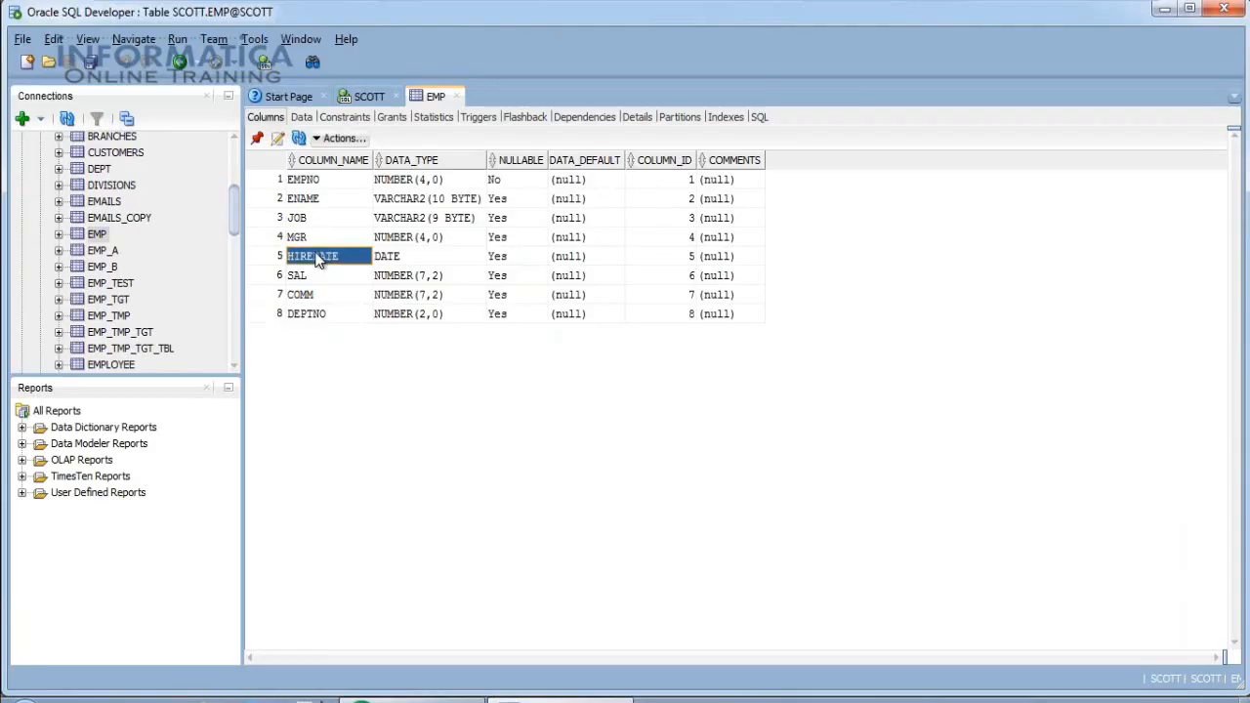
key("ctrl+c")
key("alt+Tab")
left_click(188, 212)
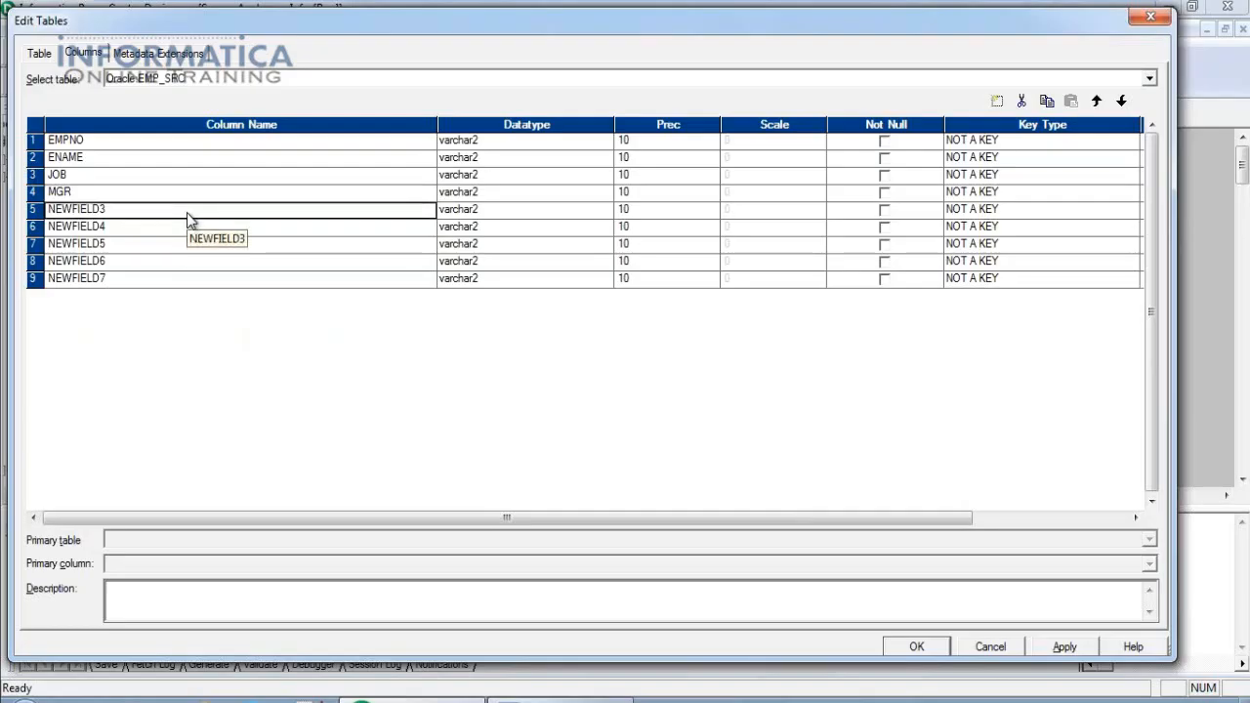
key("alt+Tab")
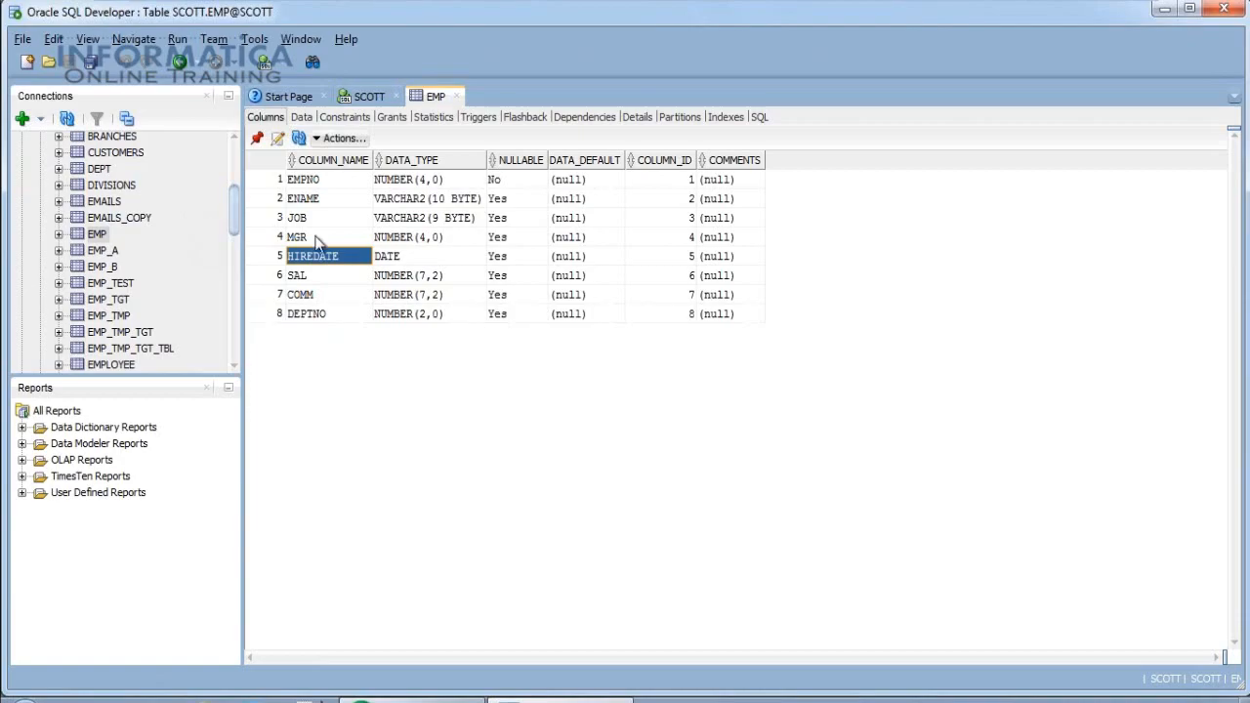
key("alt+Tab")
key("ctrl+v")
key("alt+Tab")
Copy SAL and COMM into the sixth and seventh column names.
left_click(325, 278)
key("alt+Tab")
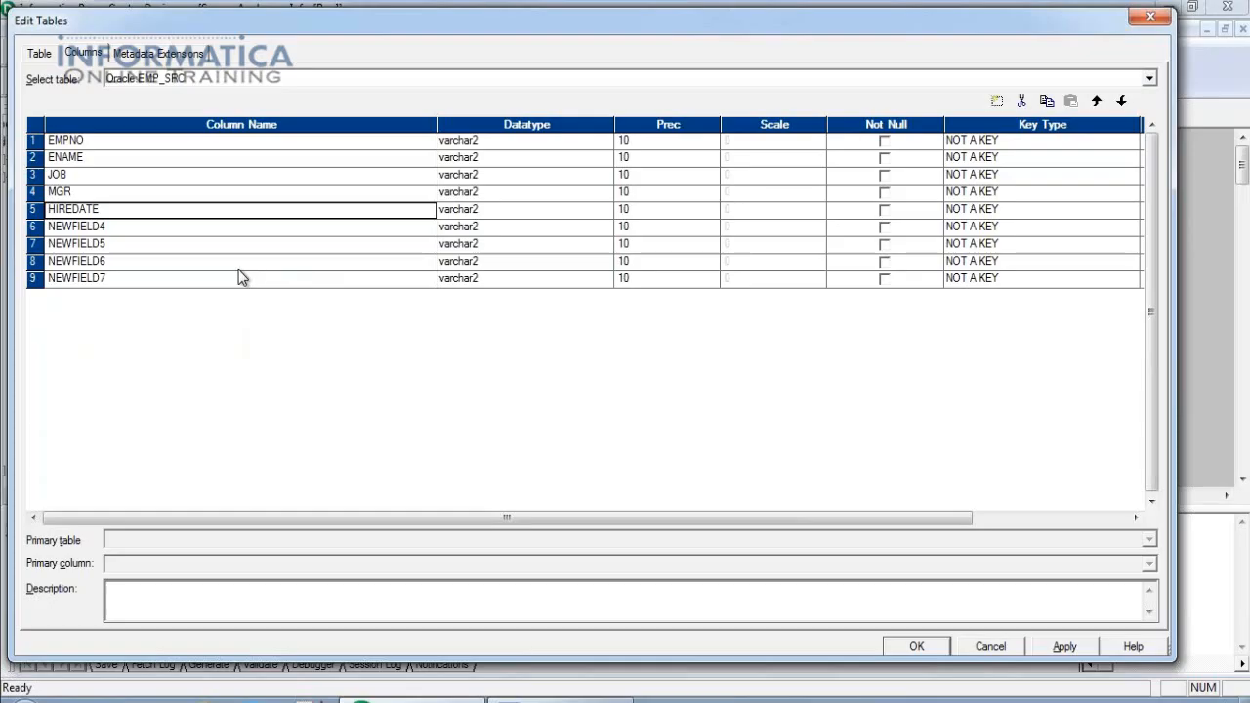
left_click(213, 234)
key("ctrl+v")
key("alt+Tab")
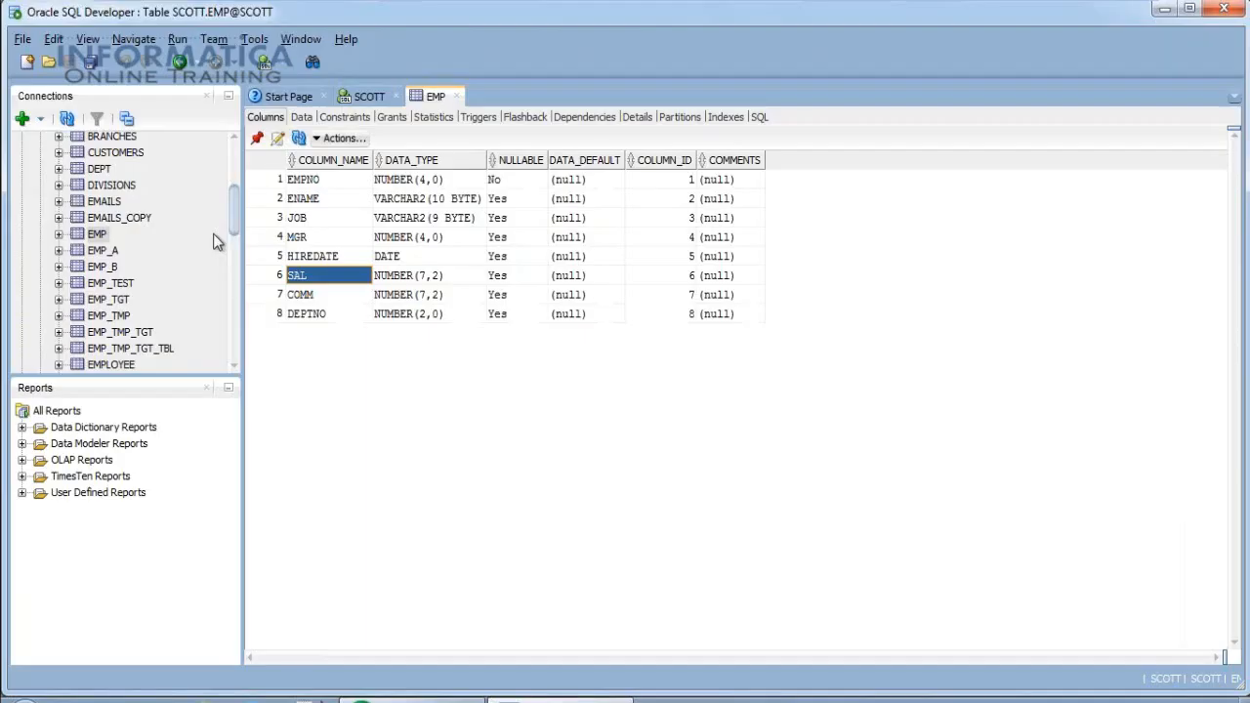
left_click(335, 298)
key("alt+Tab")
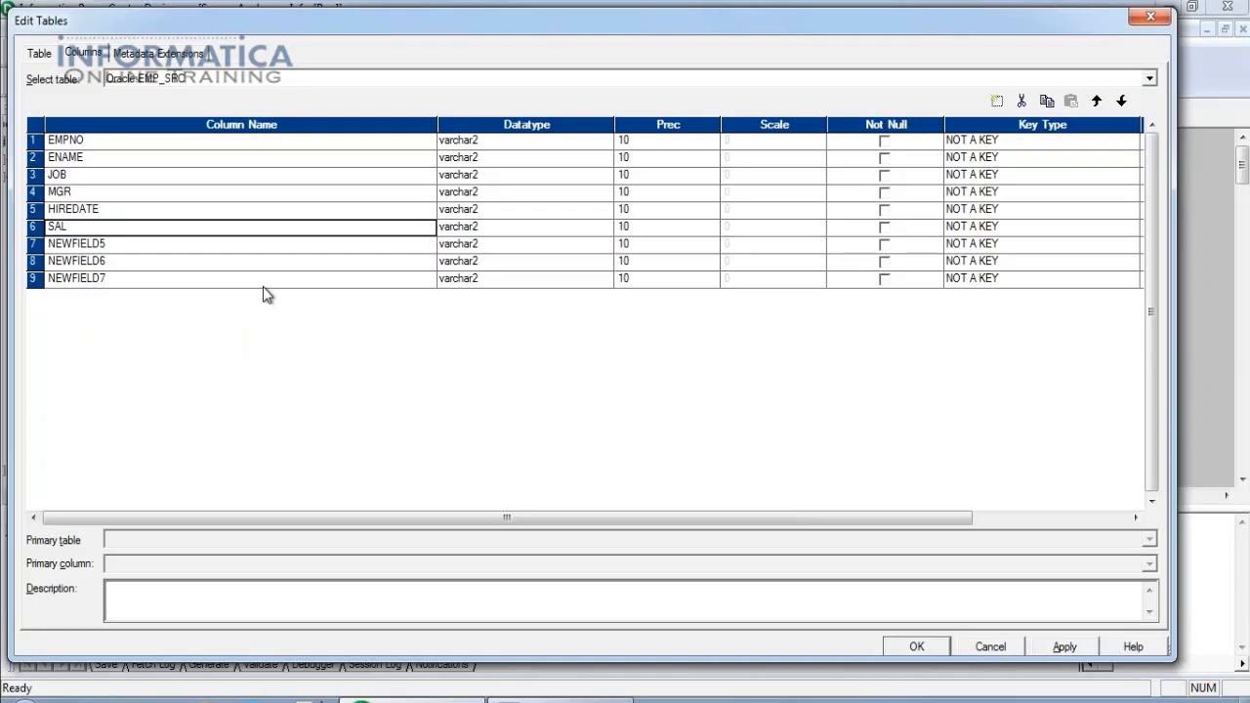
left_click(189, 248)
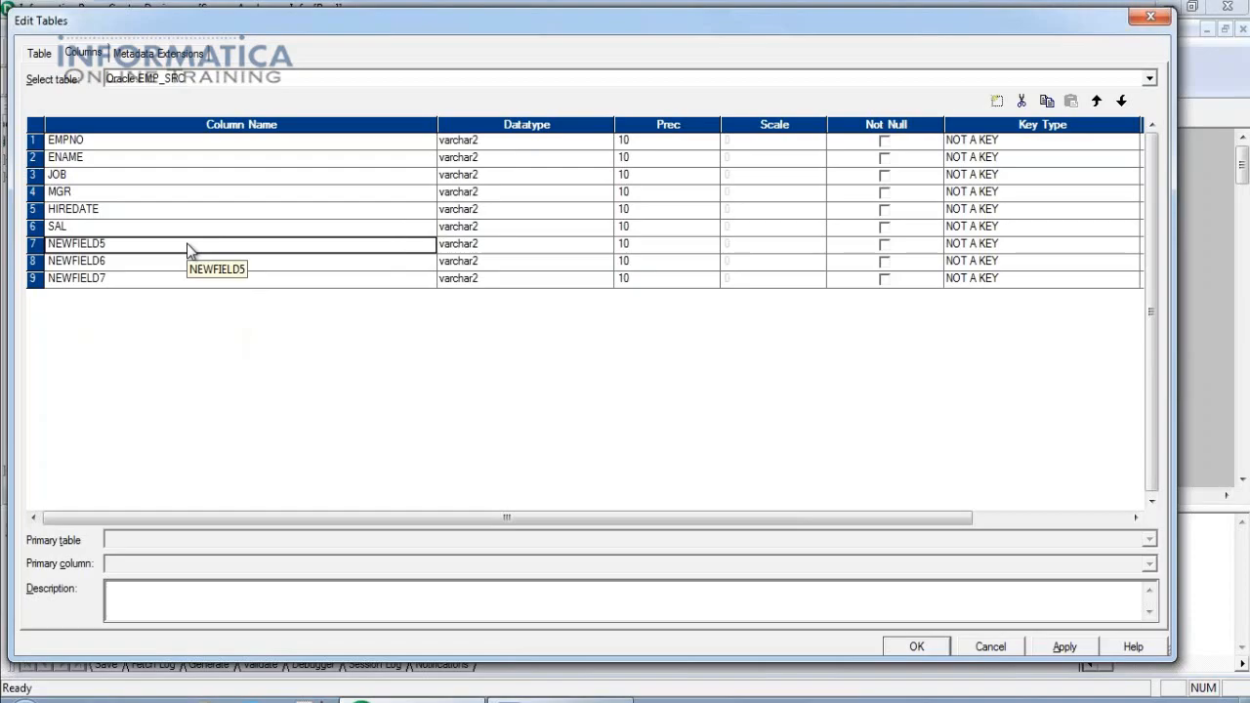
key("alt+Tab")
Copy DEPTNO into the eighth column name and select the leftover NEWFIELD7 column.
key("alt+Tab")
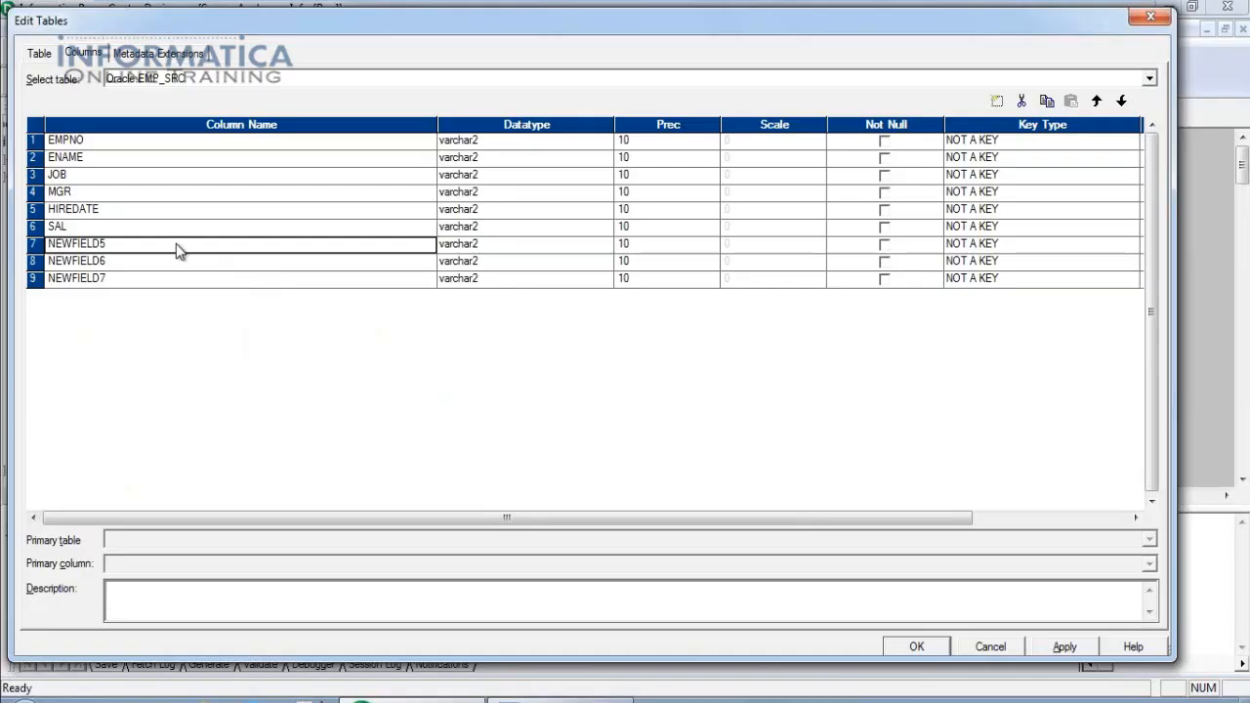
key("ctrl+v")
key("alt+Tab")
left_click(342, 315)
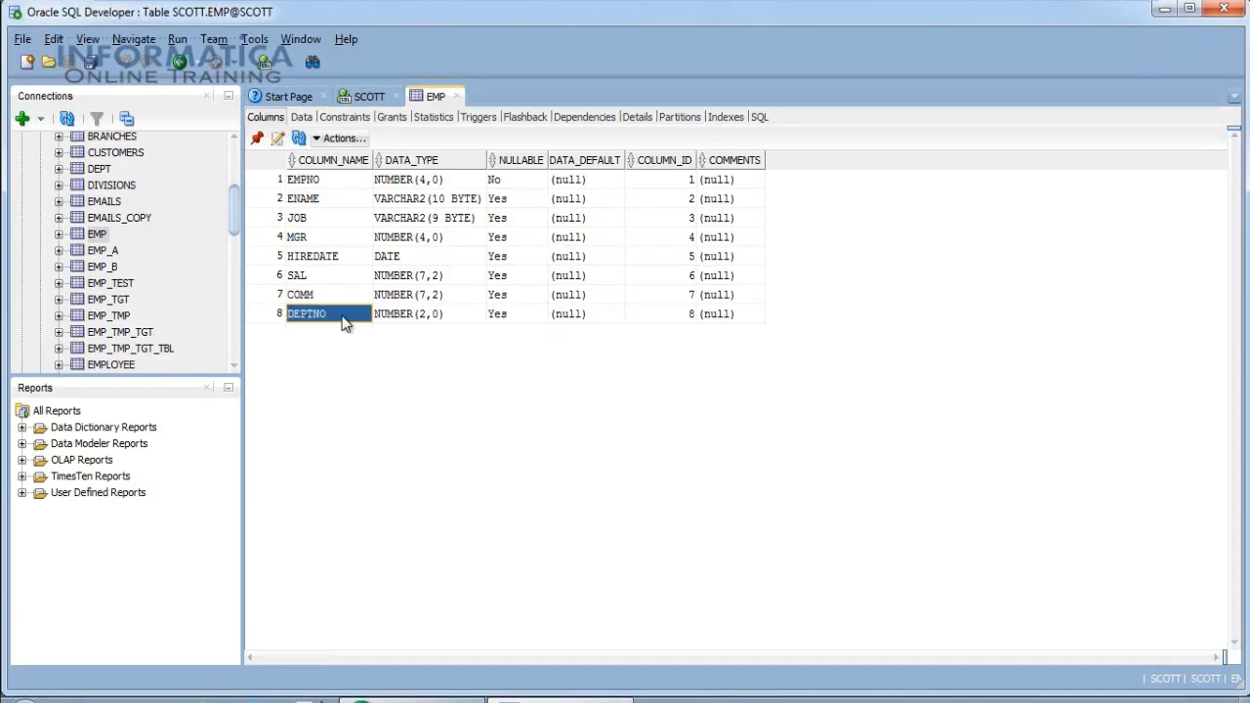
key("alt+Tab")
left_click(187, 262)
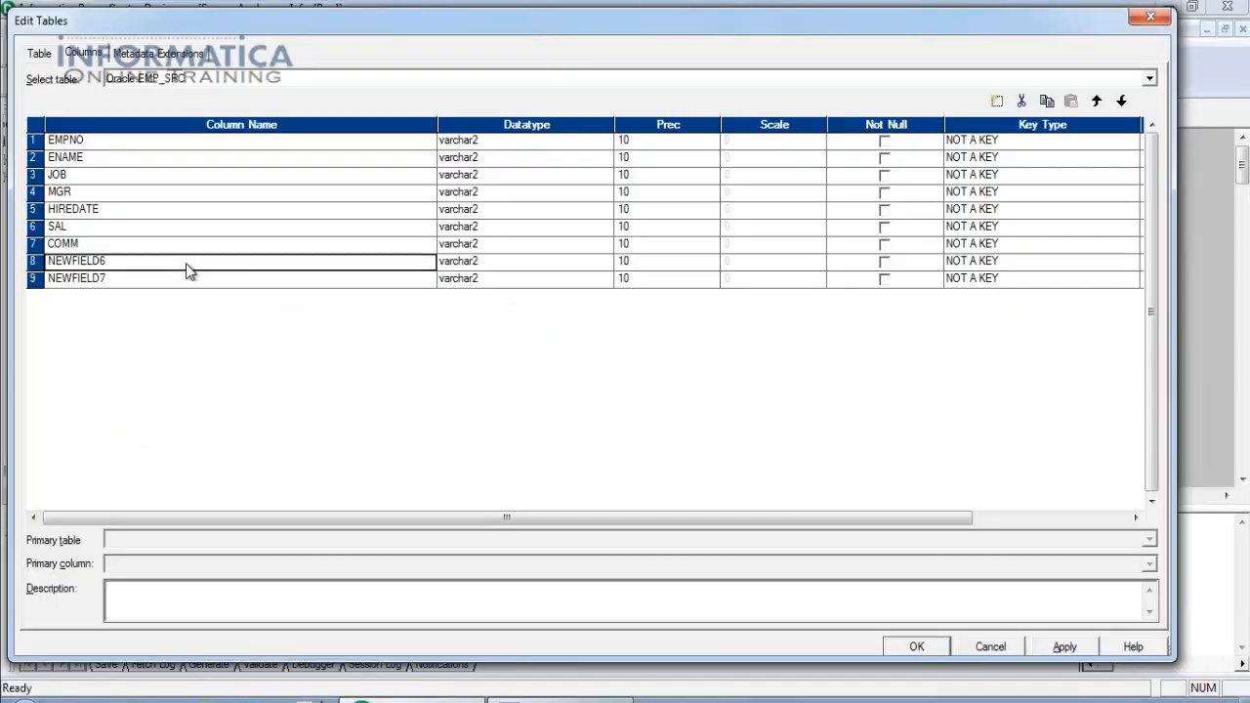
key("ctrl+v")
left_click(175, 280)
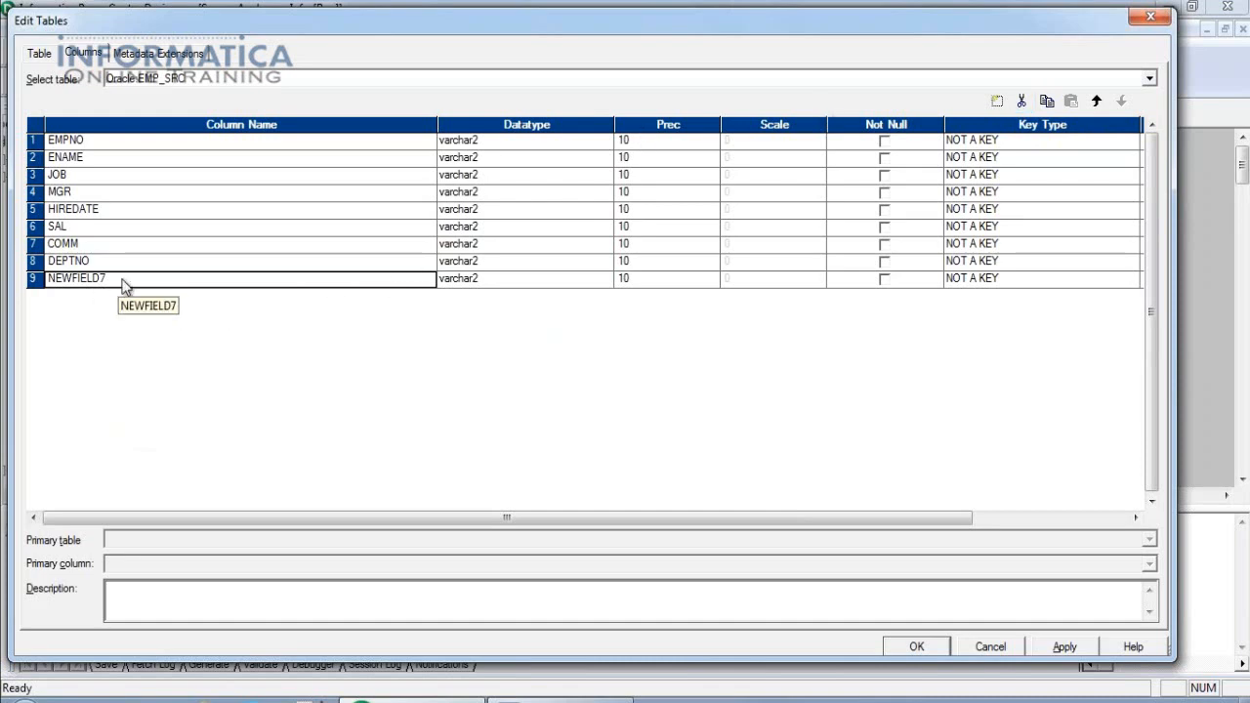
Cut the NEWFIELD7 column, then paste and cut away an extra DEPTNO1 column.
left_click(1020, 102)
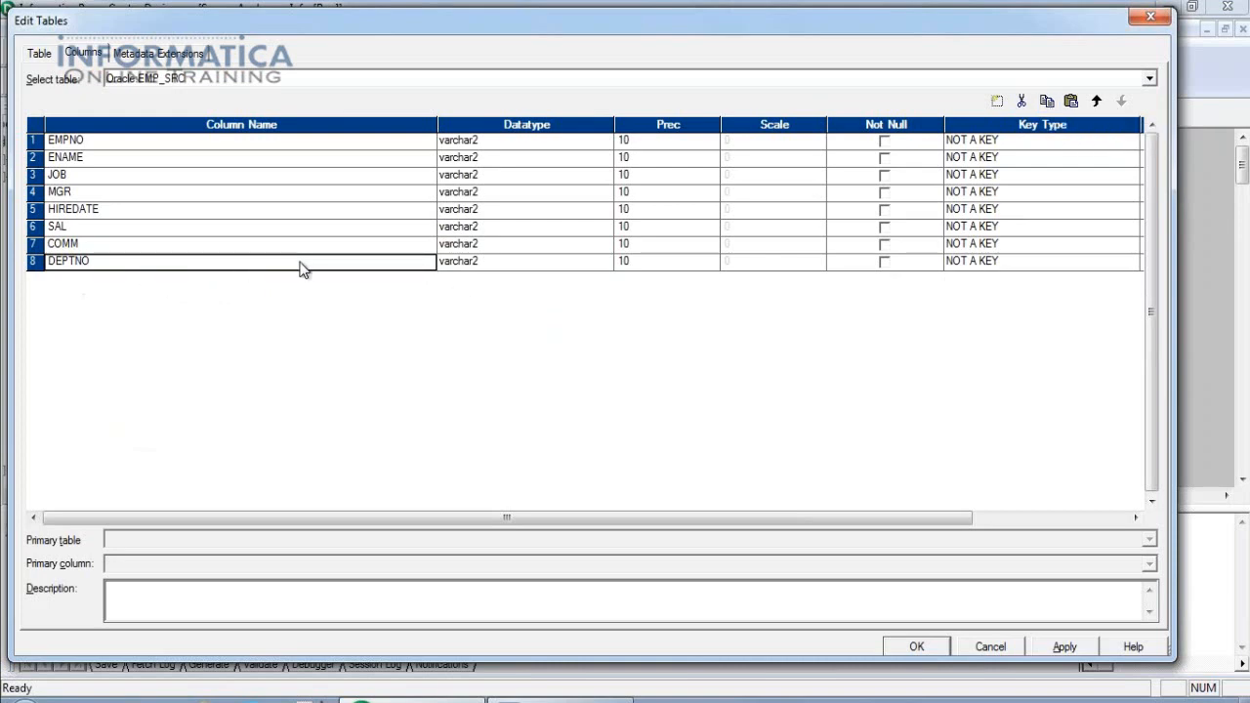
left_click(1071, 102)
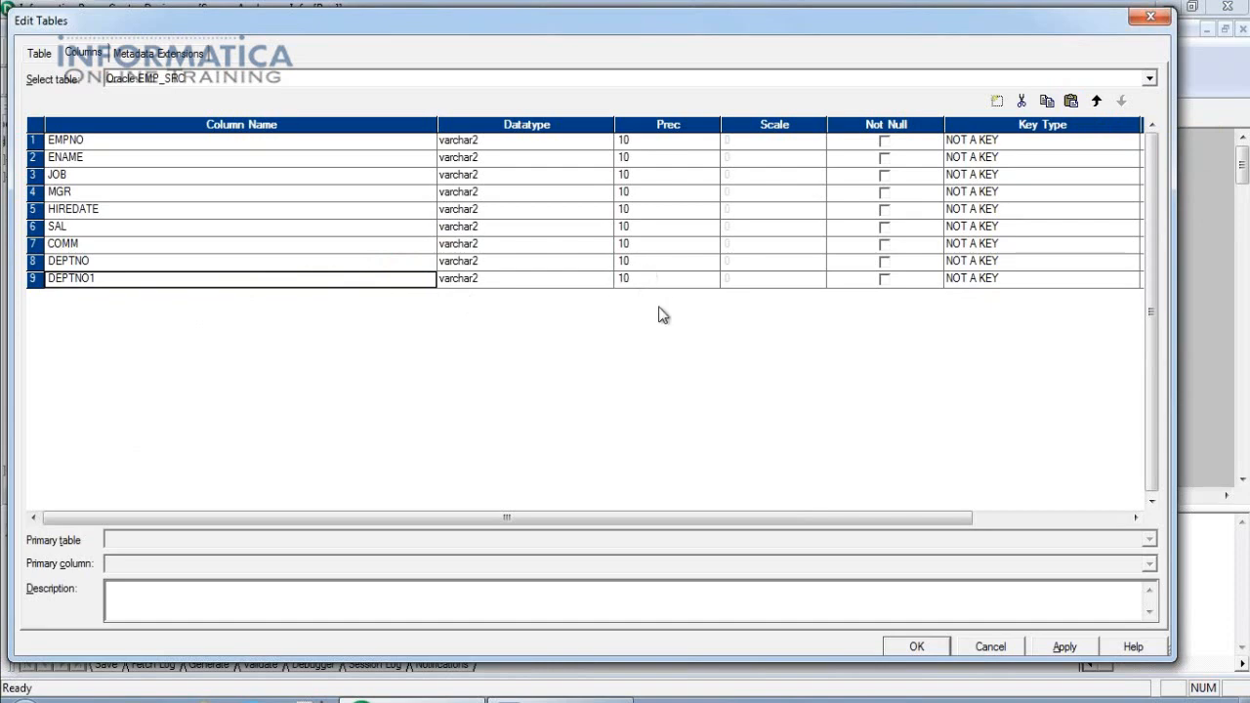
left_click(1023, 101)
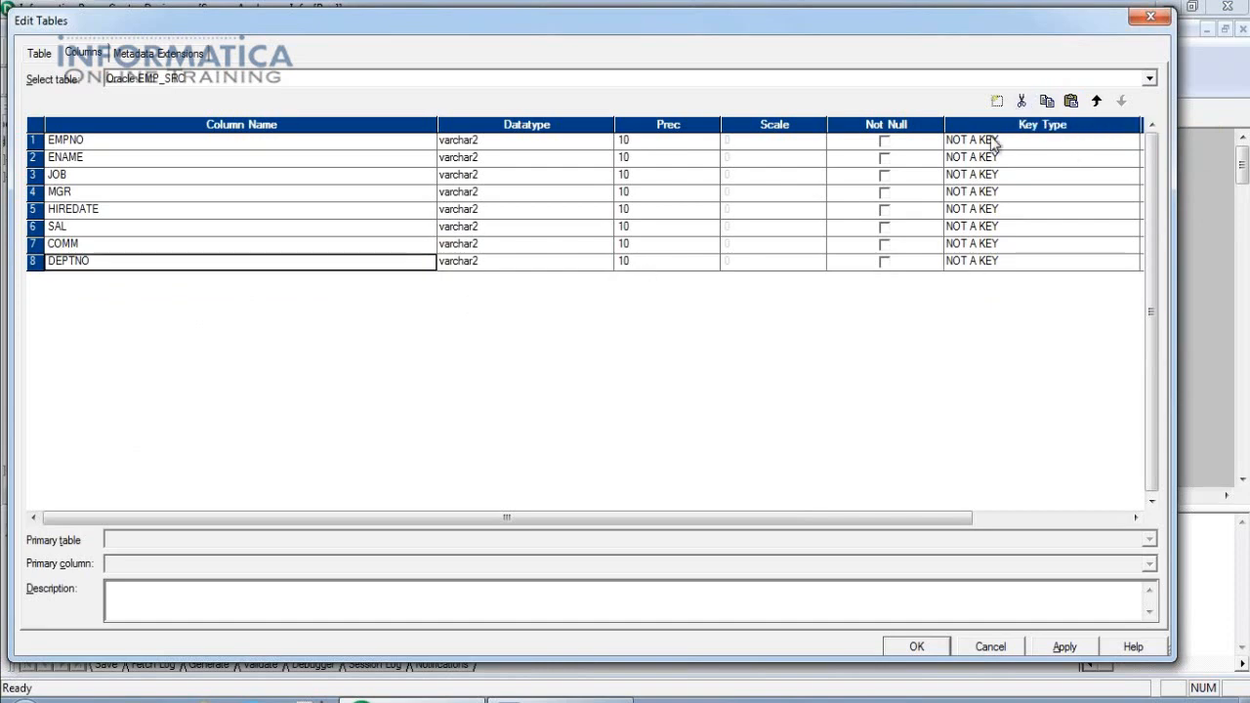
Move DEPTNO up three rows and back down to the last position.
left_click(1096, 102)
left_click(1097, 101)
left_click(1097, 102)
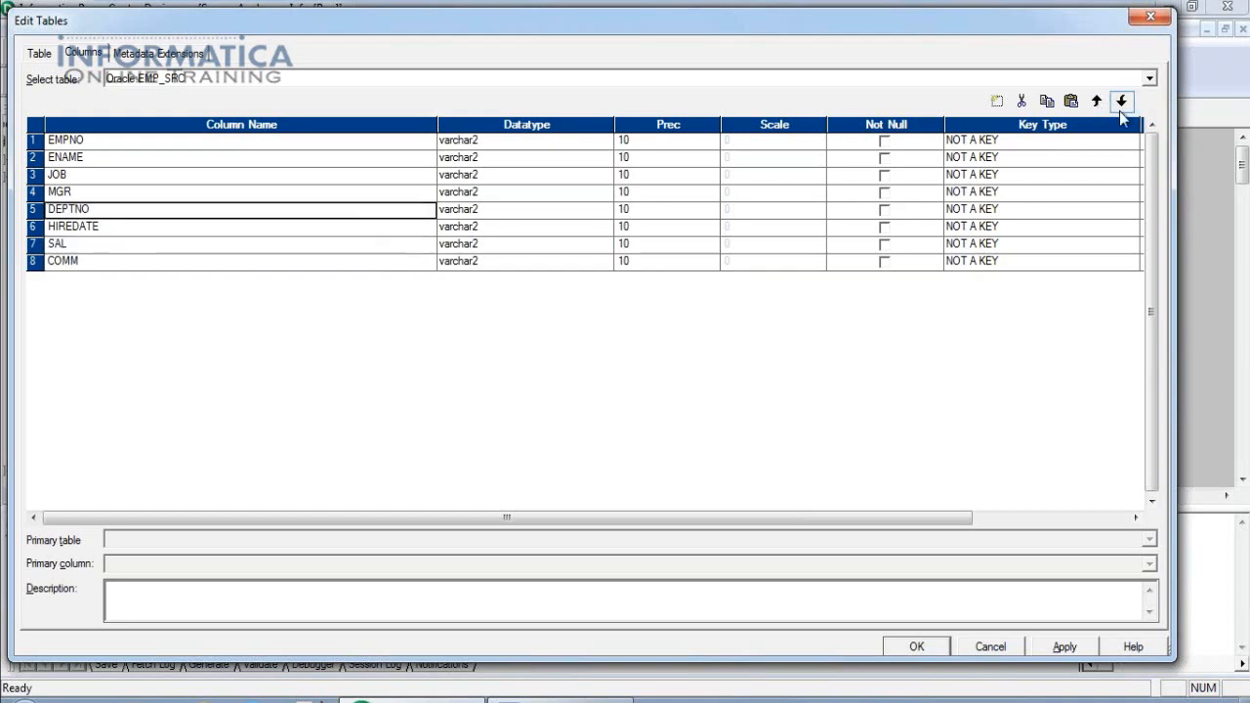
left_click(1122, 101)
left_click(1121, 101)
left_click(1122, 101)
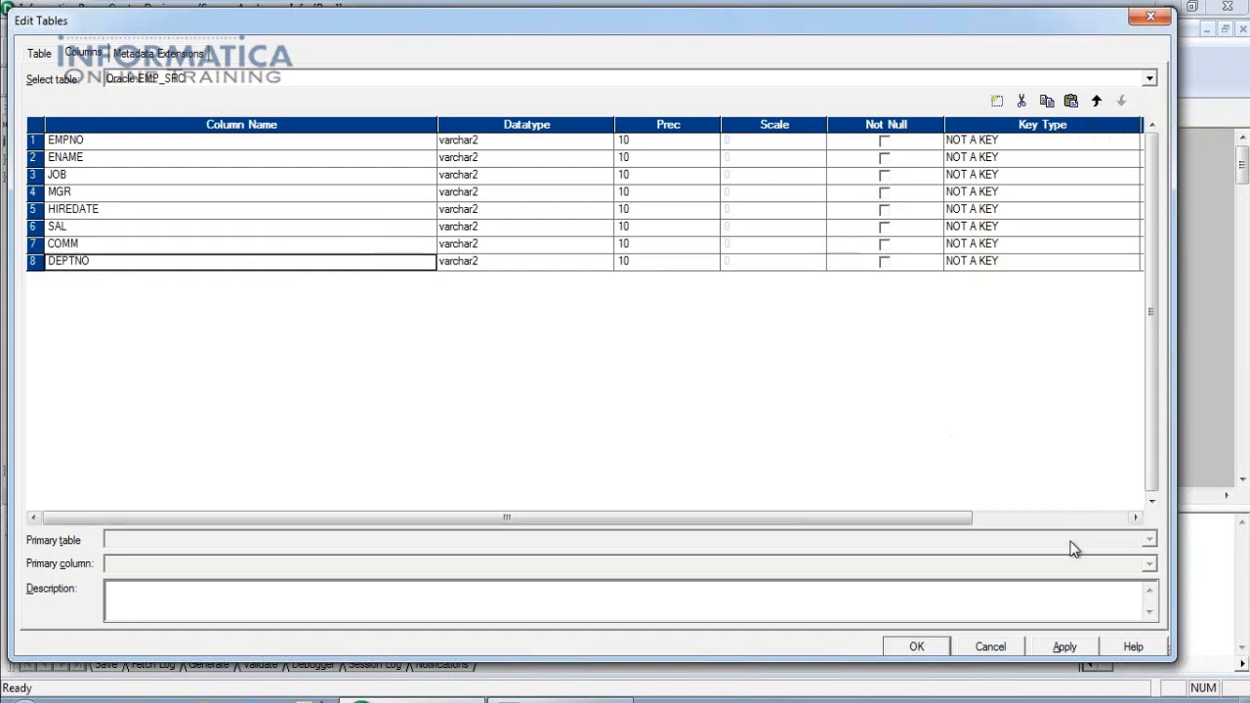
left_click(560, 699)
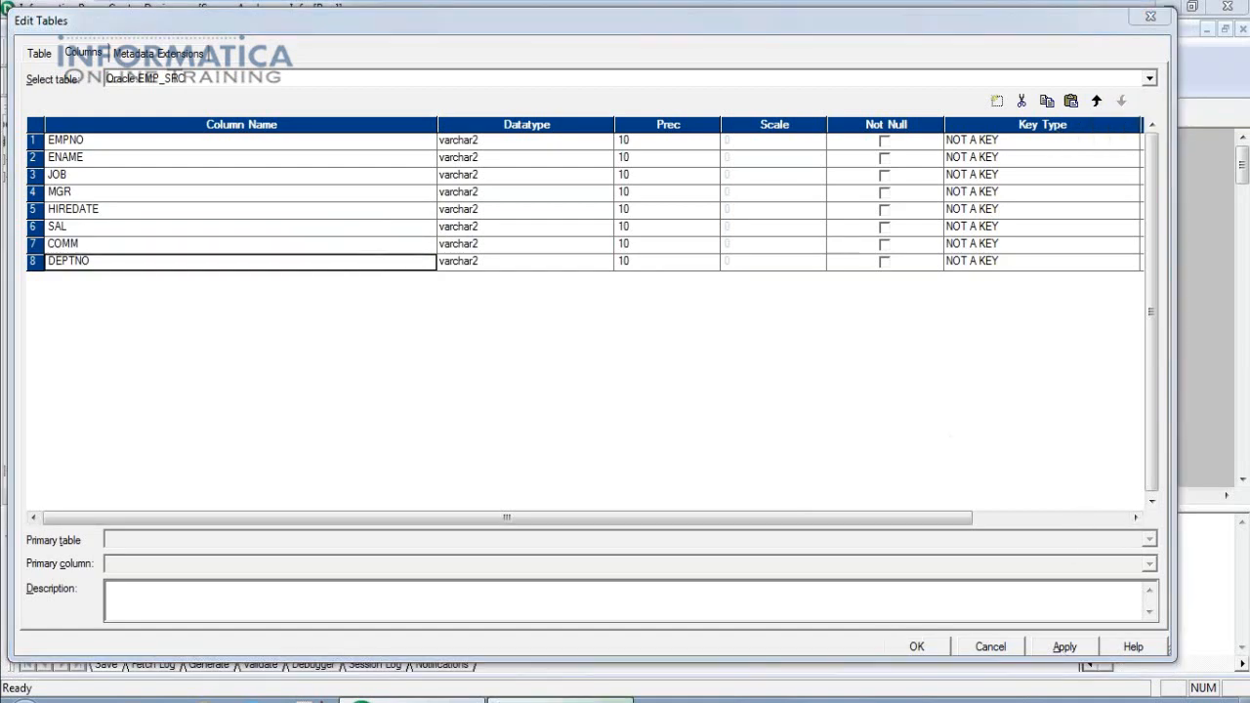
Set EMPNO to number(p,s) with precision 4, matching Oracle's NUMBER(4,0).
key("alt+Tab")
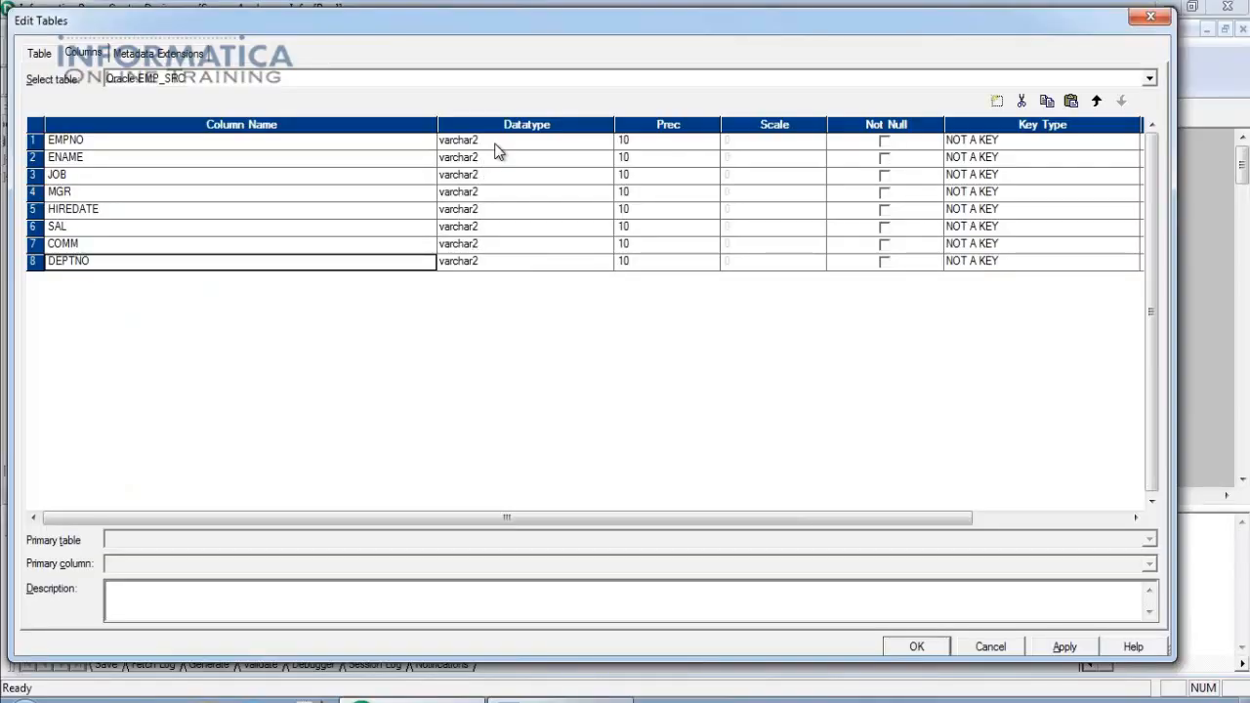
left_click(495, 144)
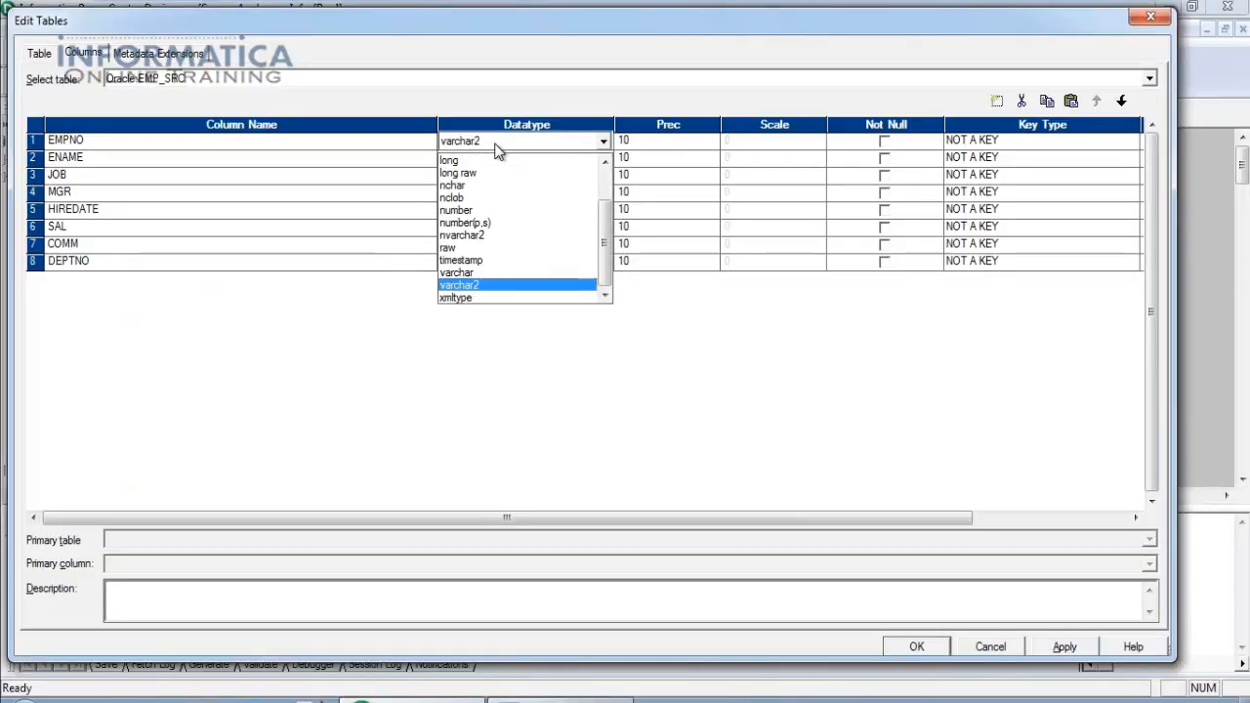
left_click(480, 228)
key("alt+Tab")
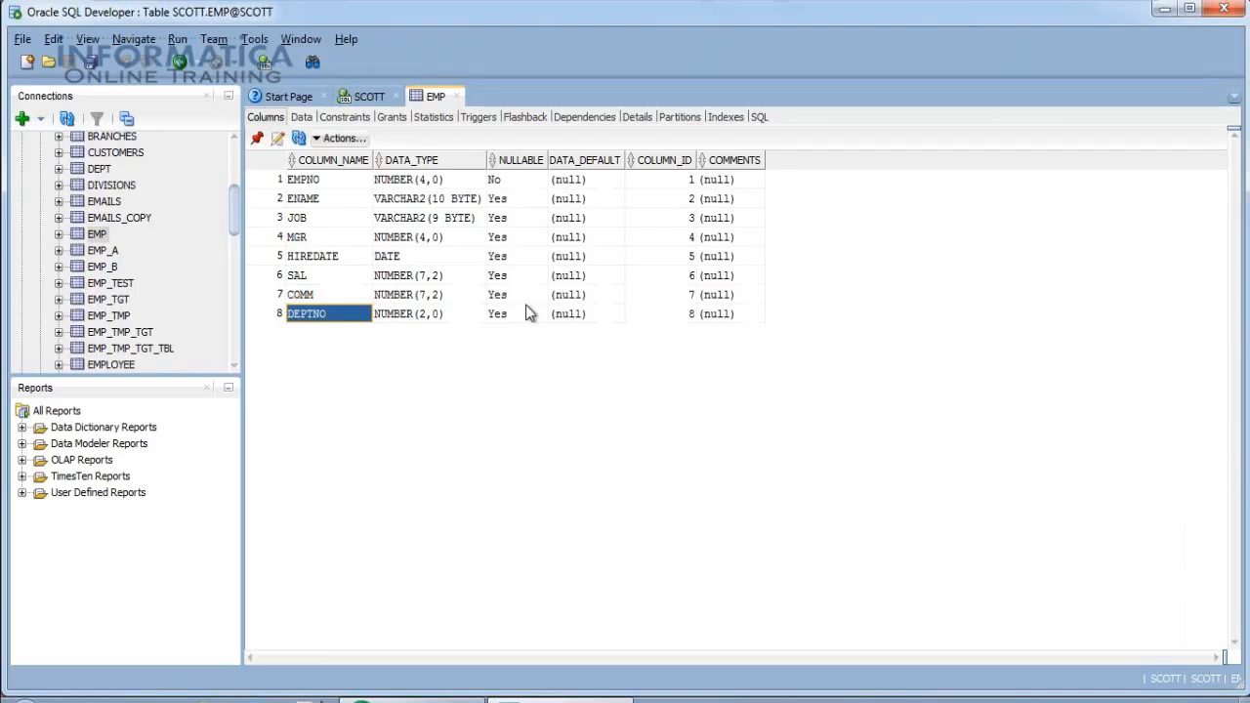
left_click(432, 180)
key("alt+Tab")
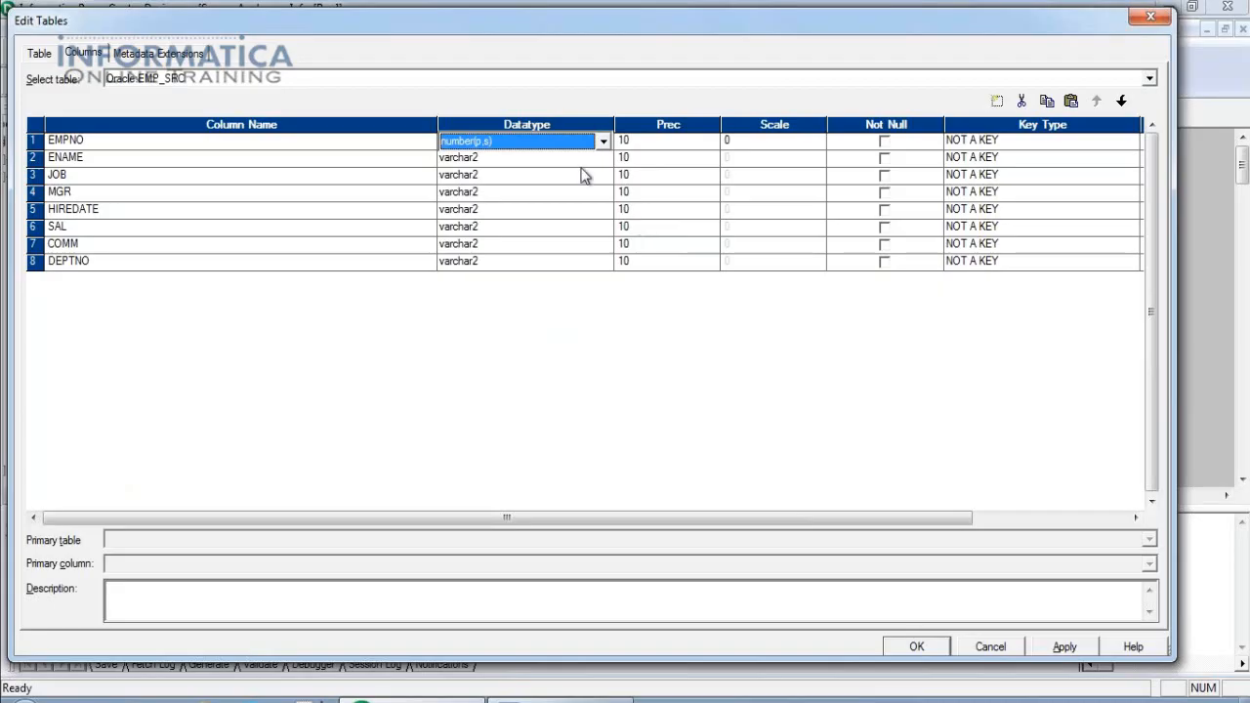
left_click(656, 142)
type("4")
Keep ENAME as varchar2 per Oracle's VARCHAR2(10 BYTE) and edit JOB's precision.
key("alt+Tab")
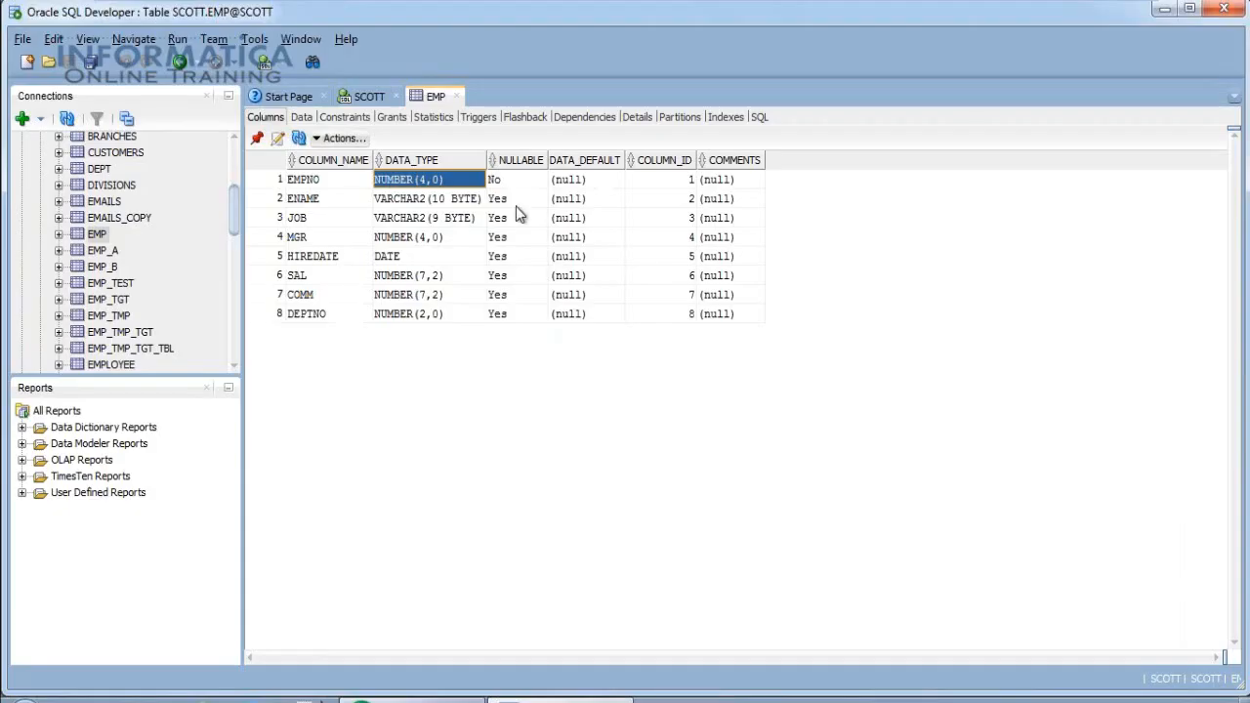
left_click(449, 202)
key("alt+Tab")
left_click(516, 158)
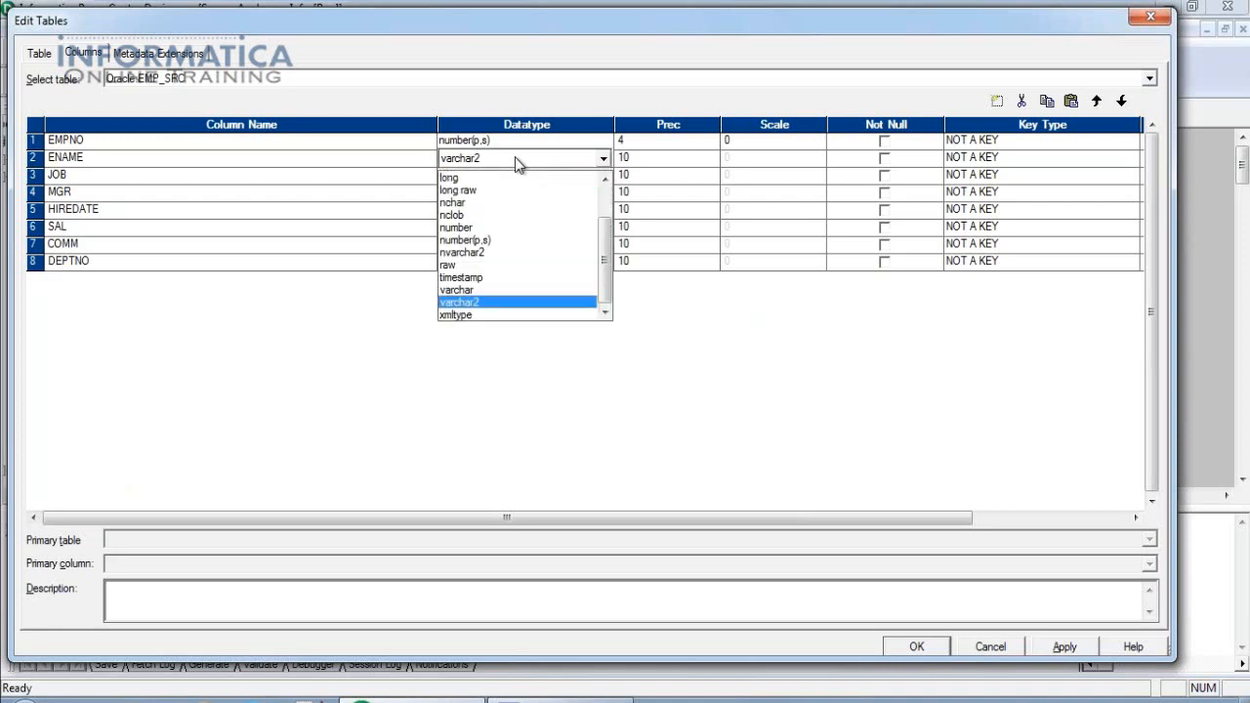
left_click(516, 158)
left_click(659, 177)
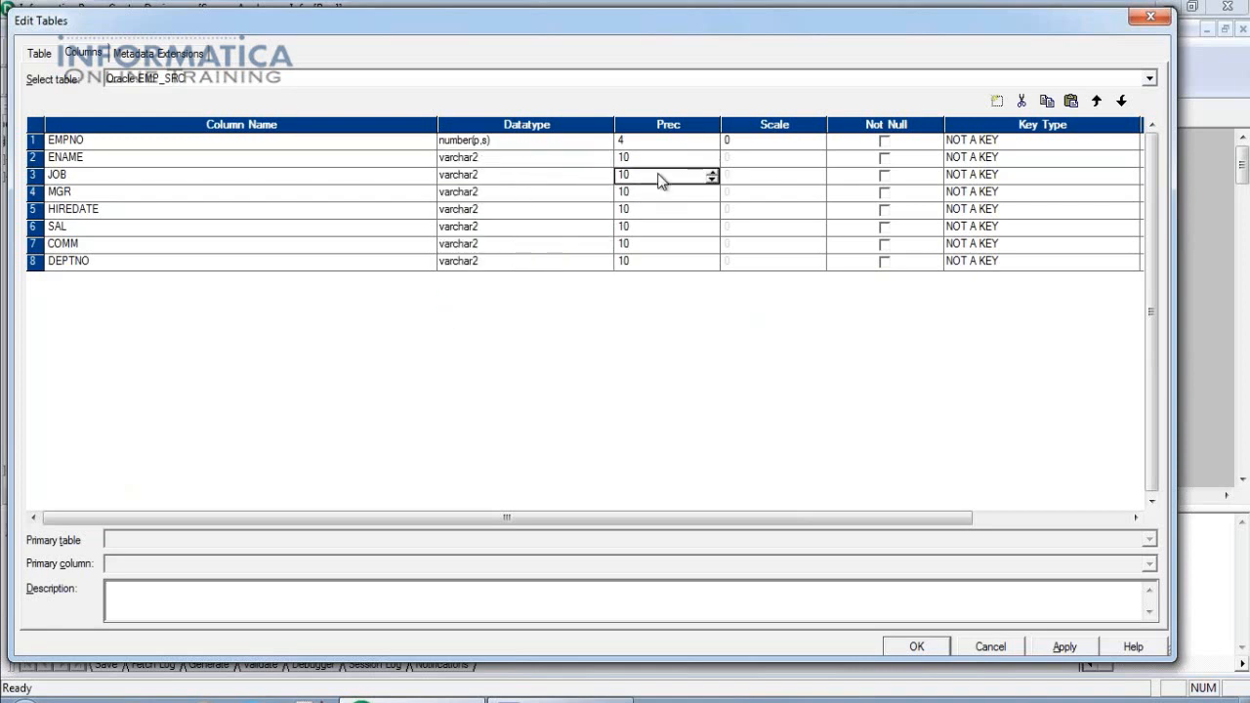
Set MGR to number(p,s) and adjust its precision to match NUMBER(4,0).
key("alt+Tab")
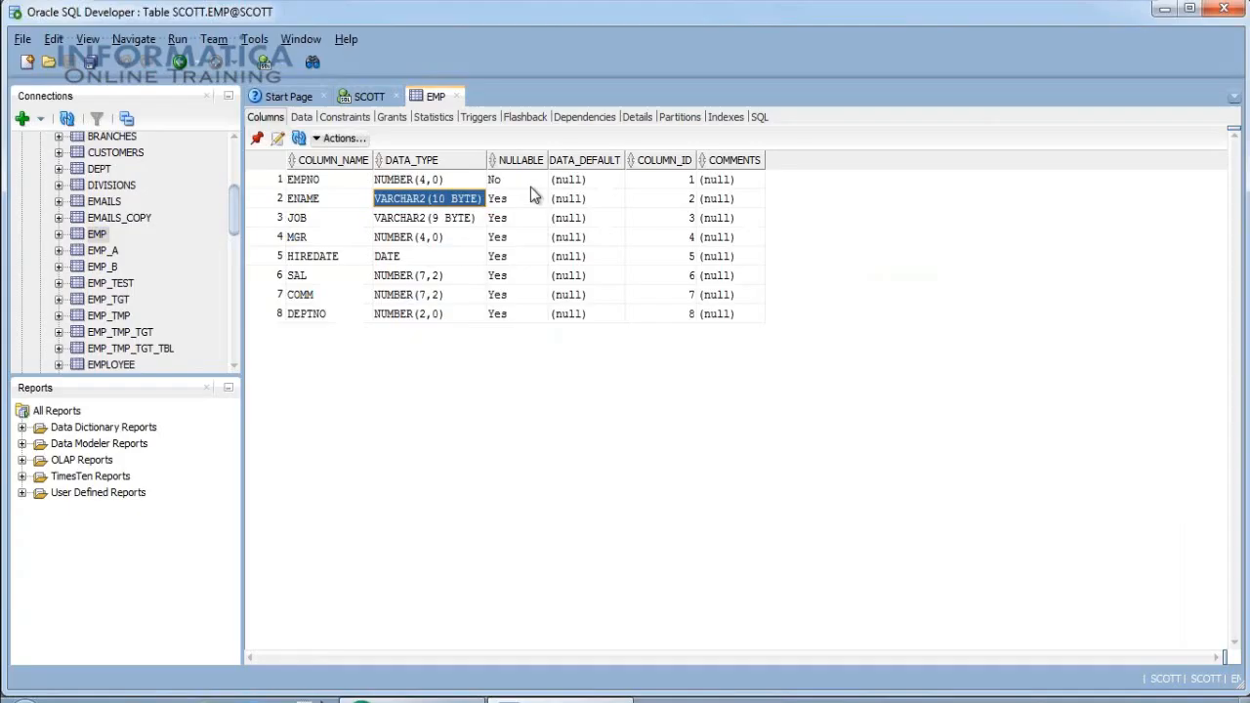
left_click(437, 238)
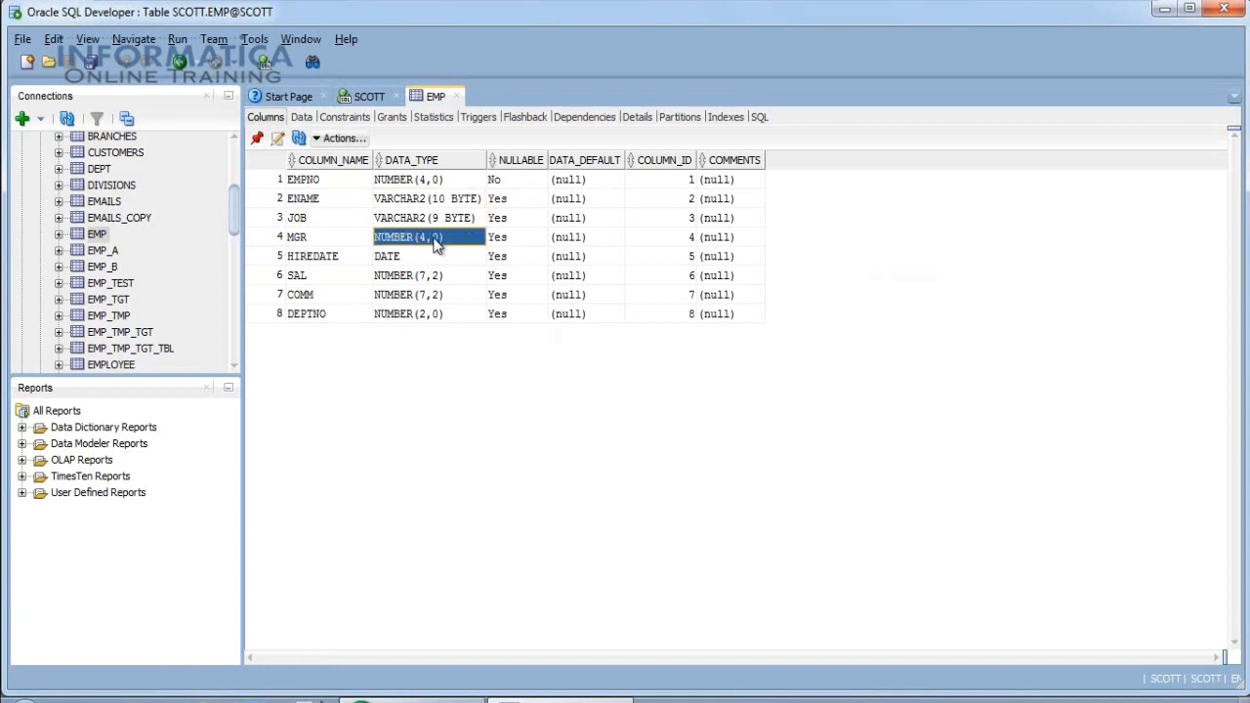
key("alt+Tab")
left_click(538, 196)
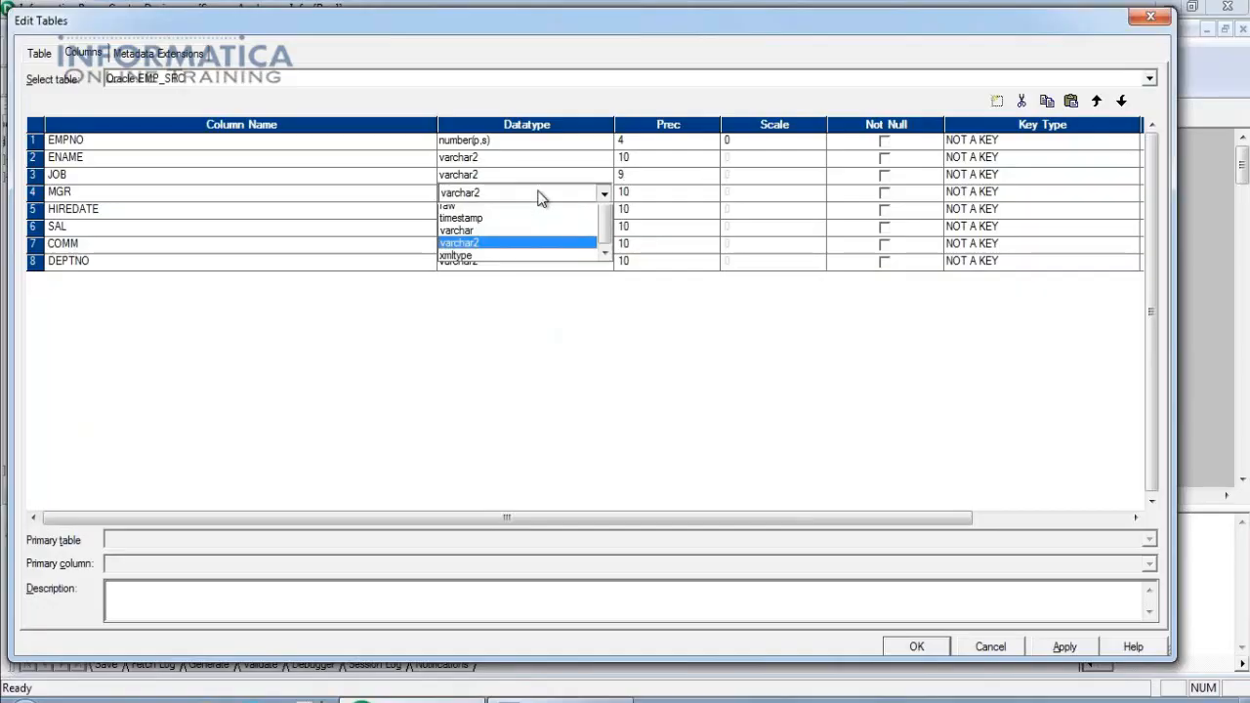
left_click(481, 283)
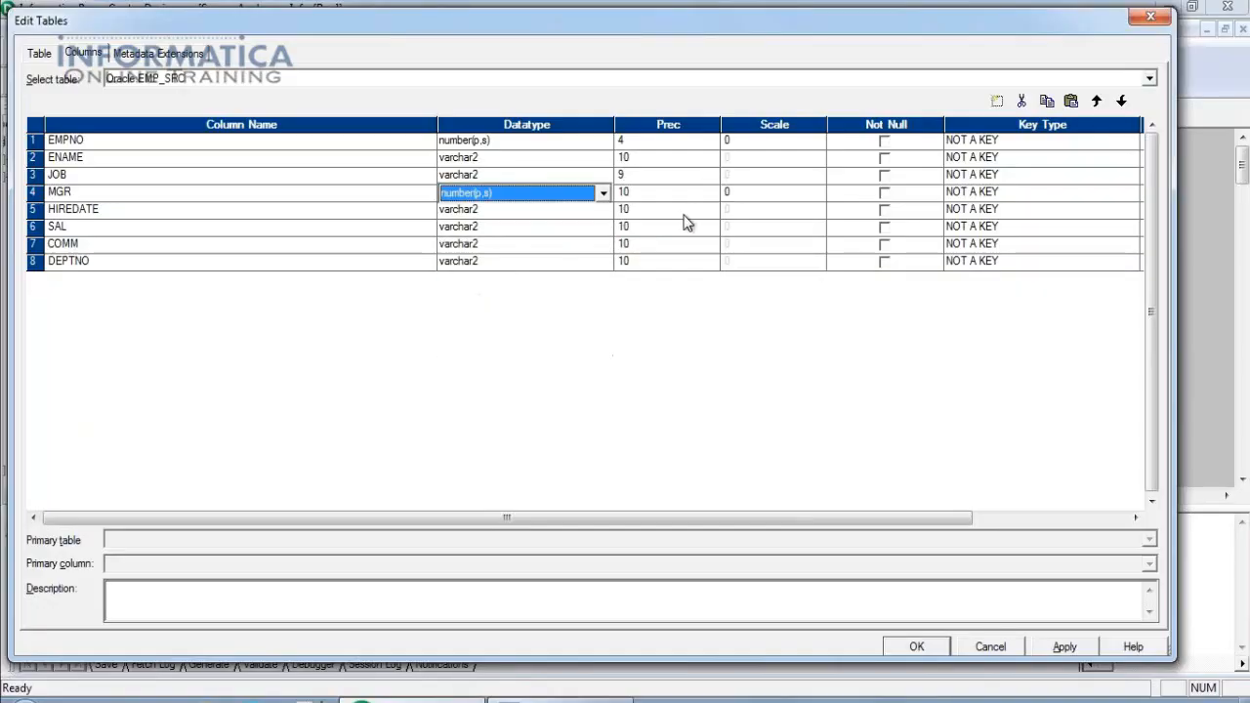
key("alt+Tab")
key("alt+Tab")
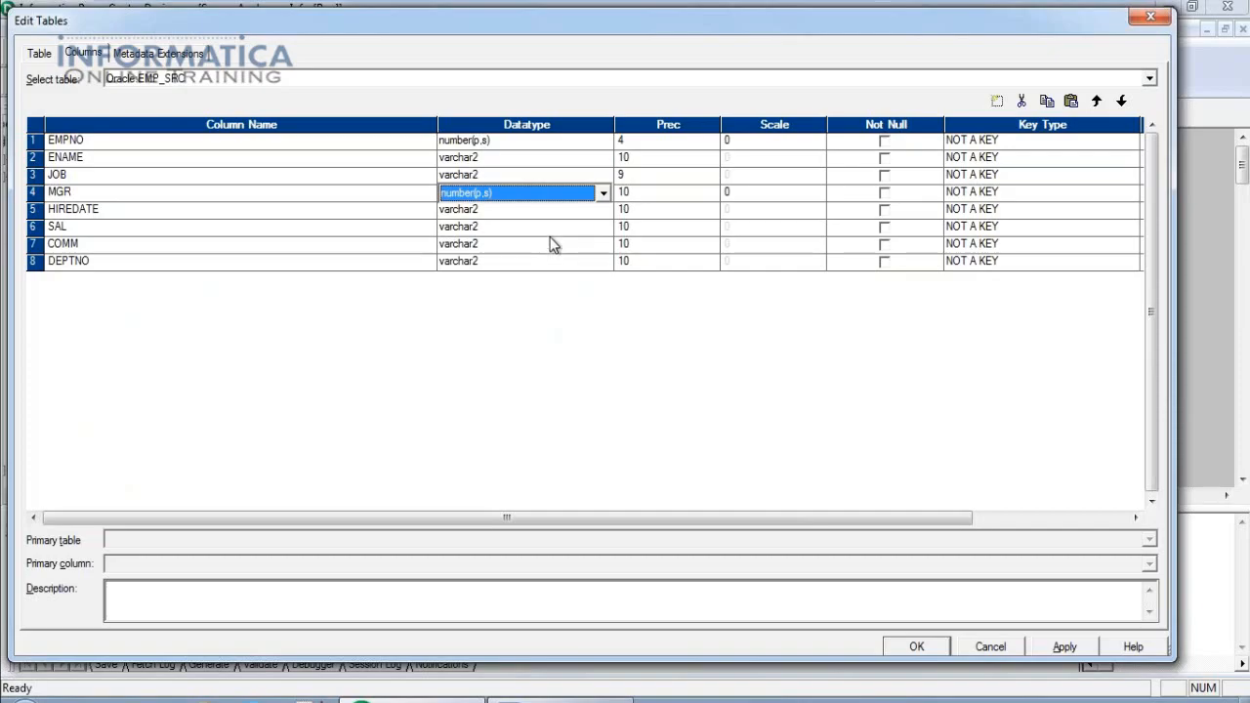
key("alt+Tab")
key("alt+Tab")
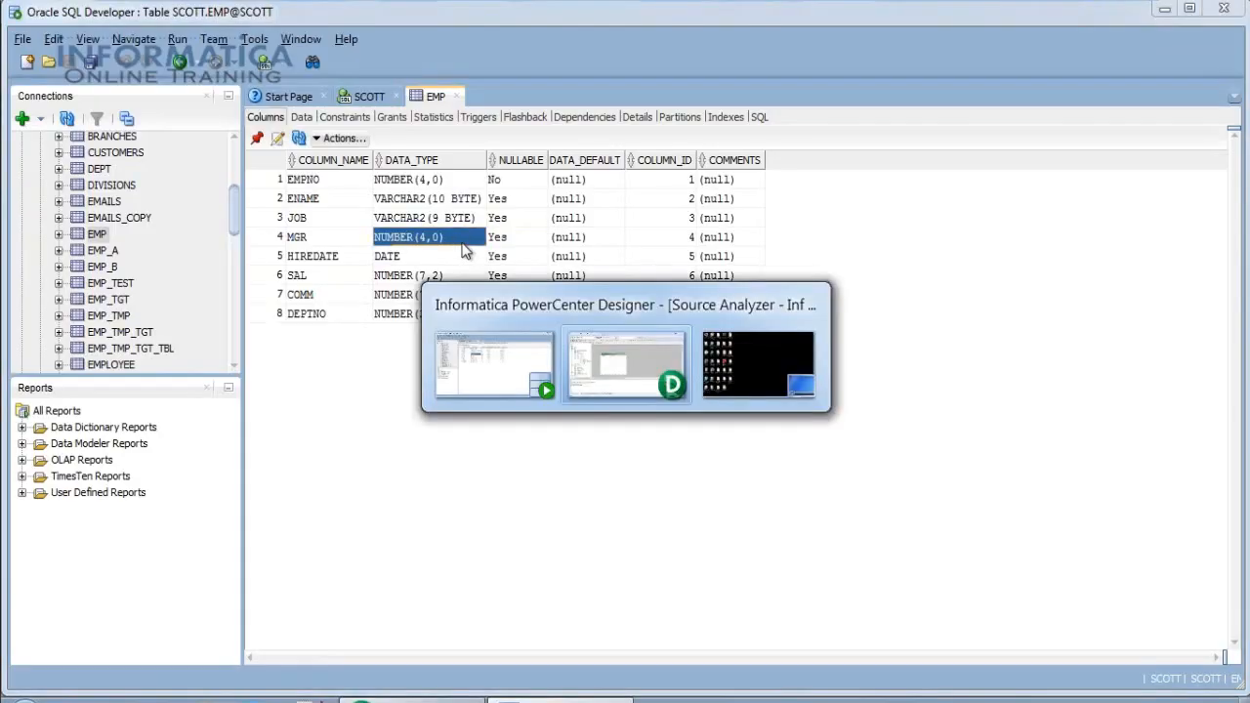
left_click(648, 191)
Set HIREDATE's datatype to date.
key("alt+Tab")
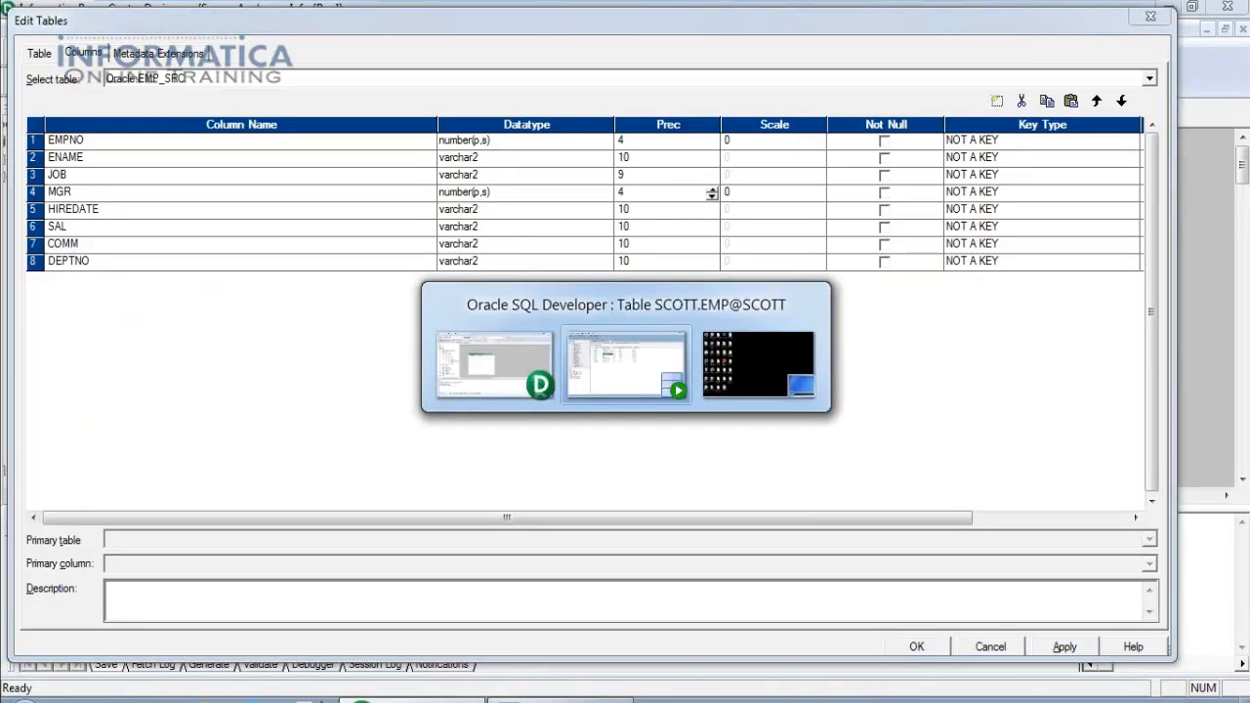
left_click(452, 229)
key("alt+Tab")
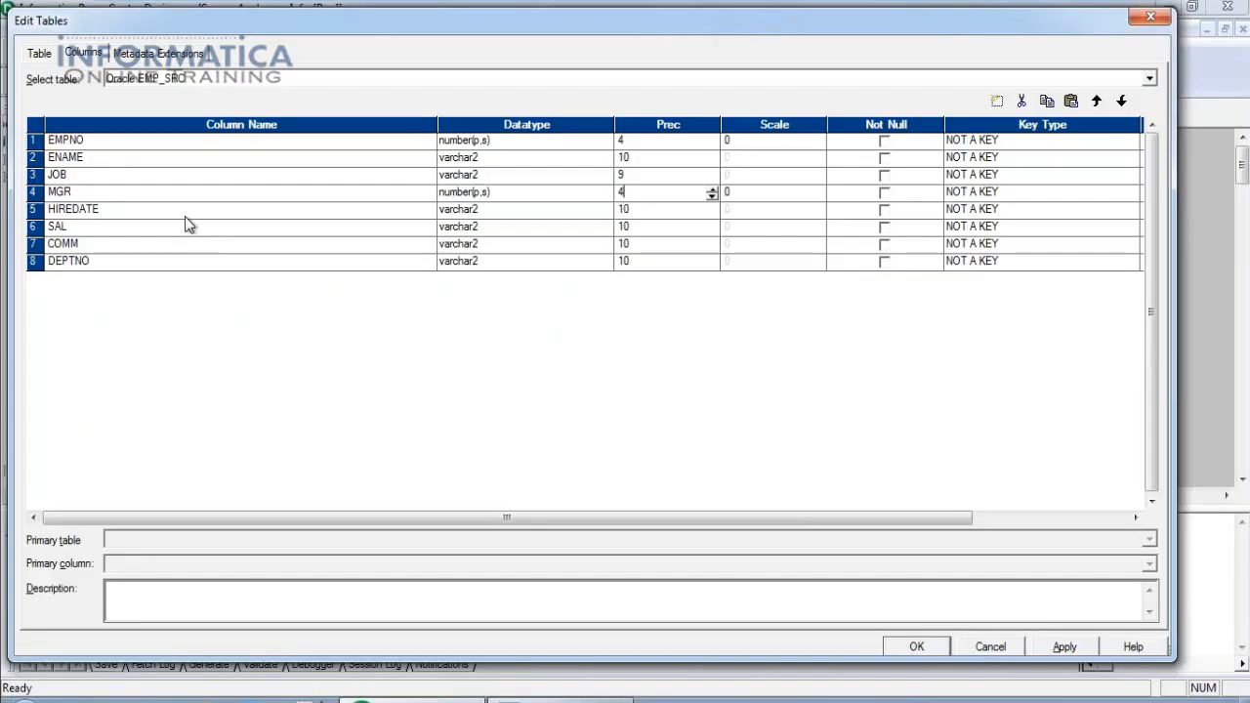
left_click(544, 210)
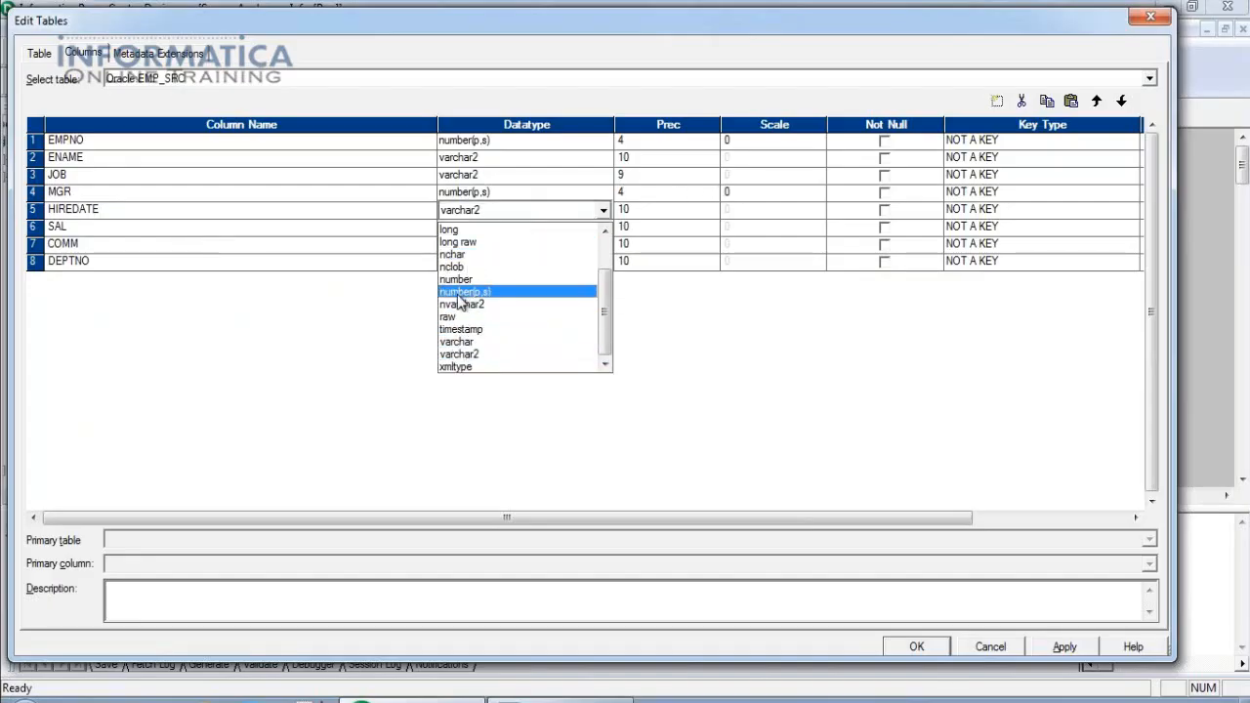
scroll(460, 303, "up", 2)
left_click(457, 234)
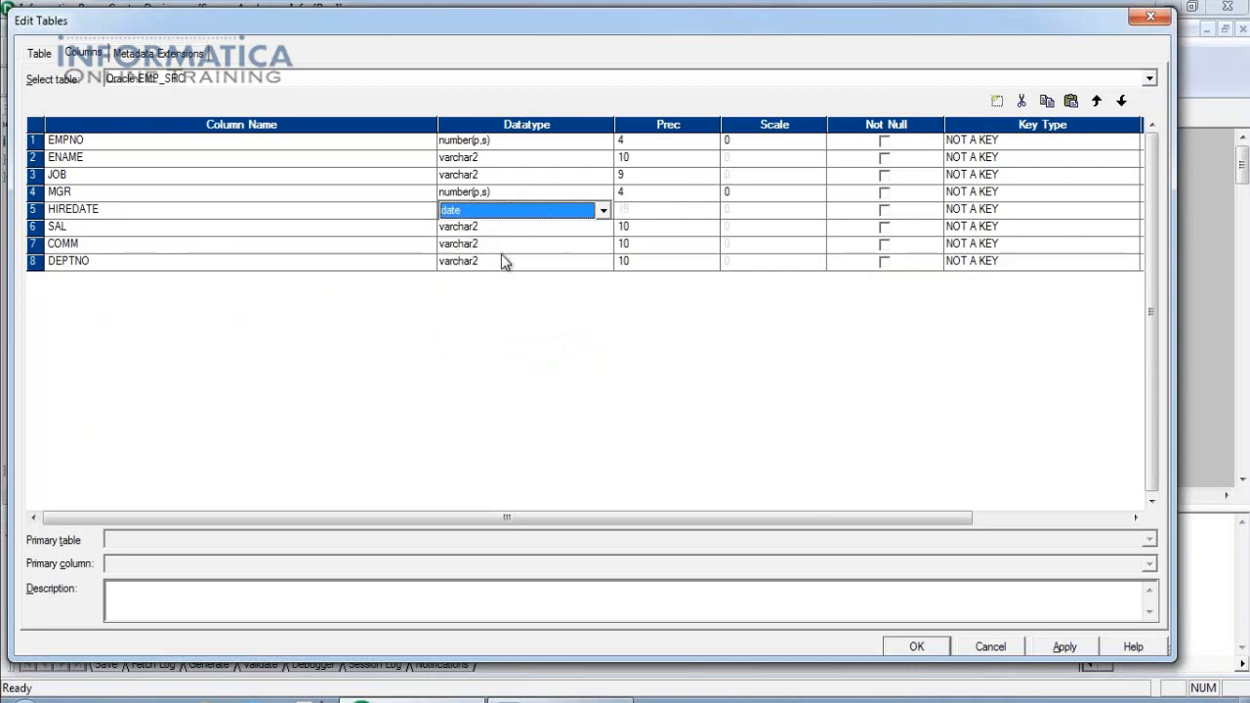
left_click(541, 214)
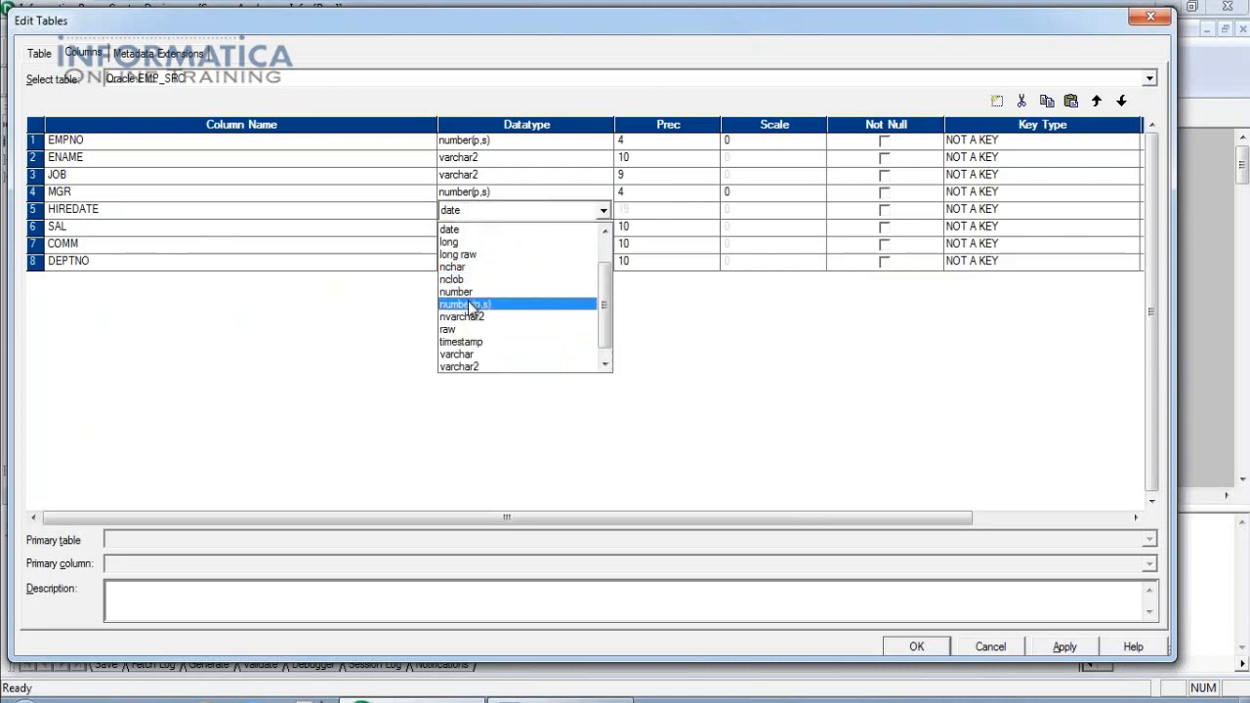
left_click(469, 303)
left_click(554, 213)
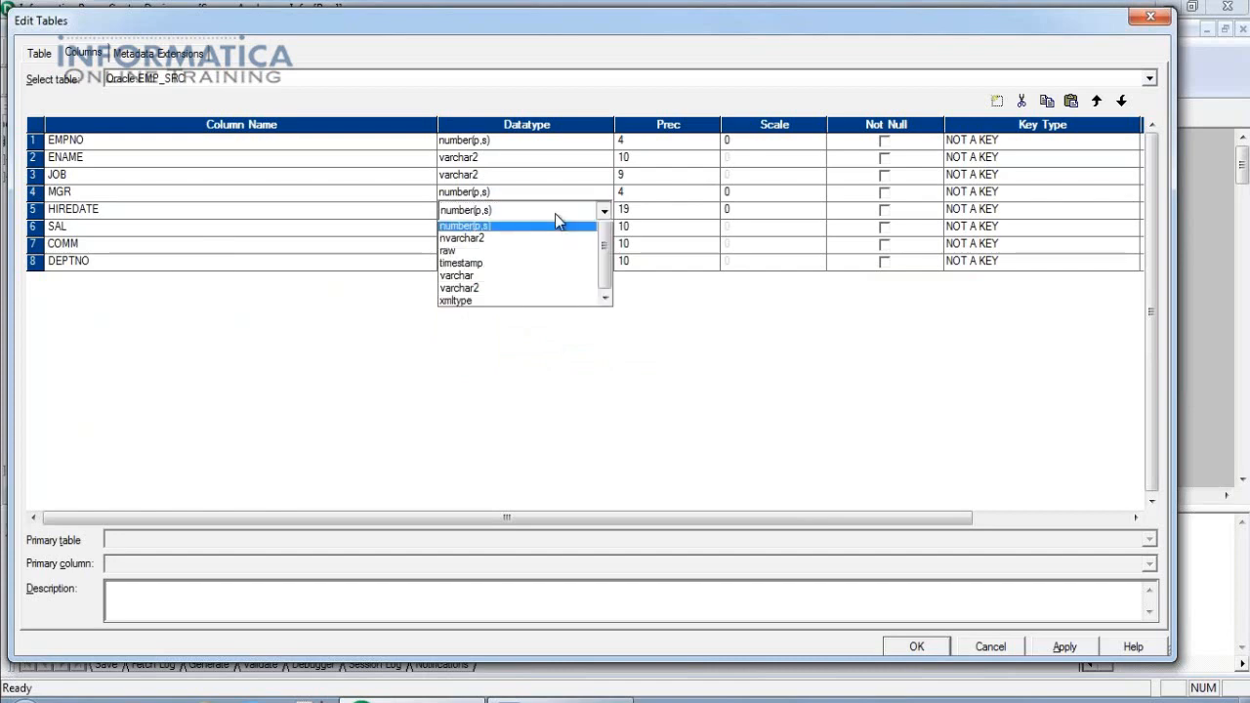
scroll(555, 221, "up", 3)
left_click(505, 230)
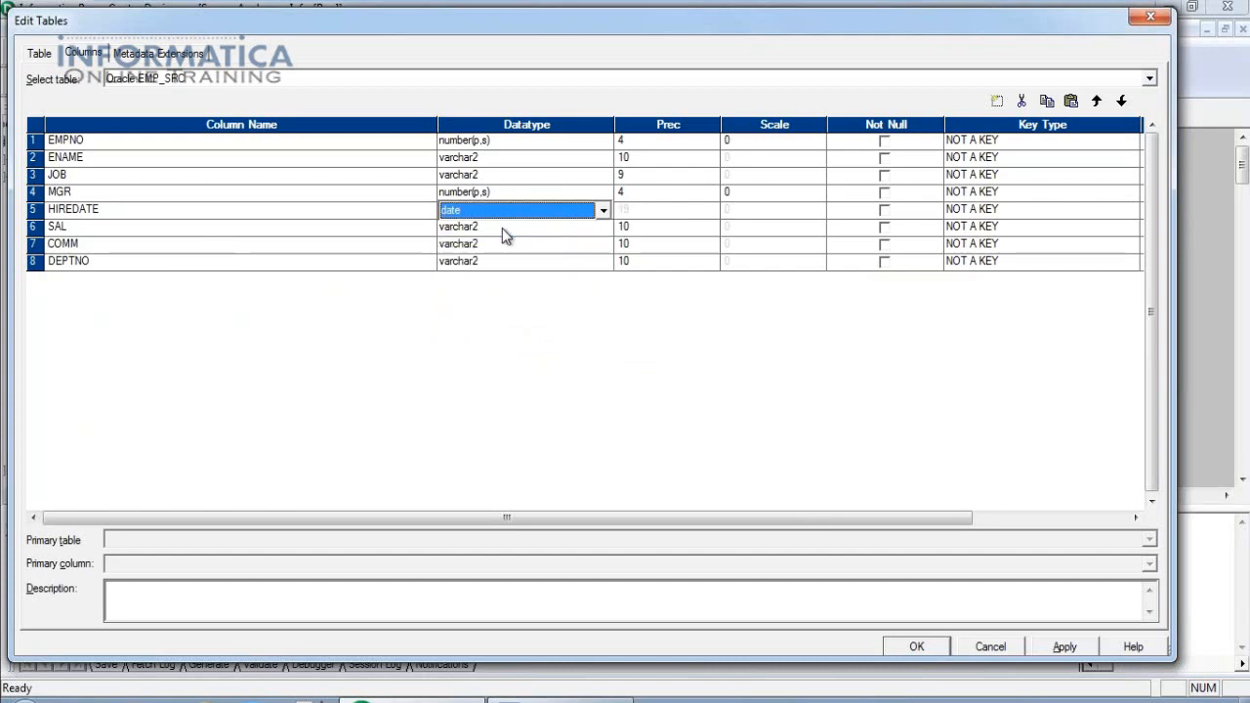
Set SAL, COMM and DEPTNO to number, then apply and close the table editor.
left_click(505, 231)
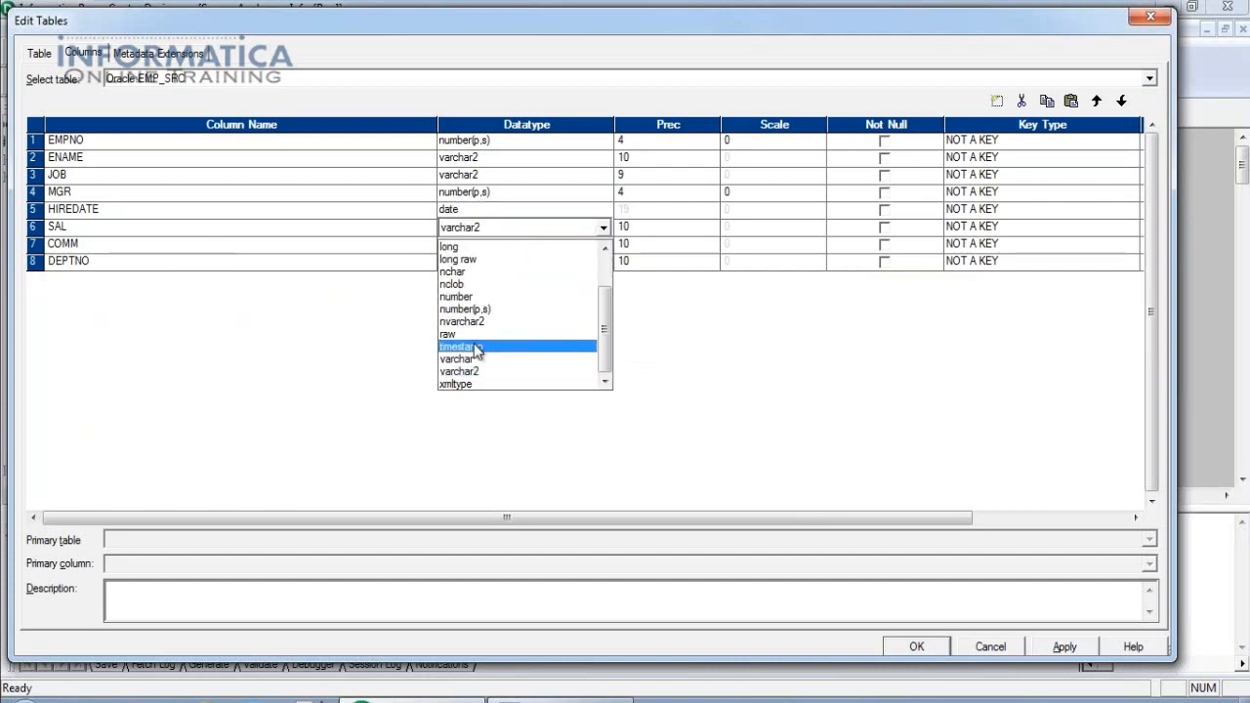
left_click(468, 299)
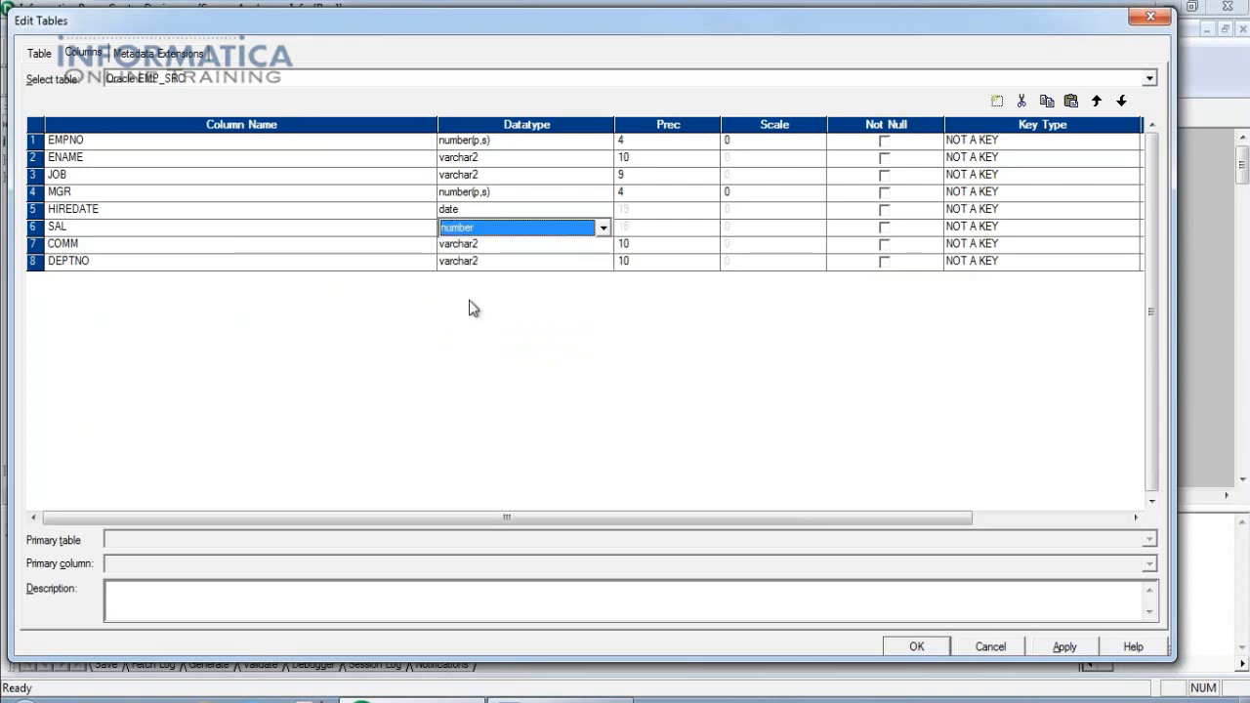
left_click(488, 247)
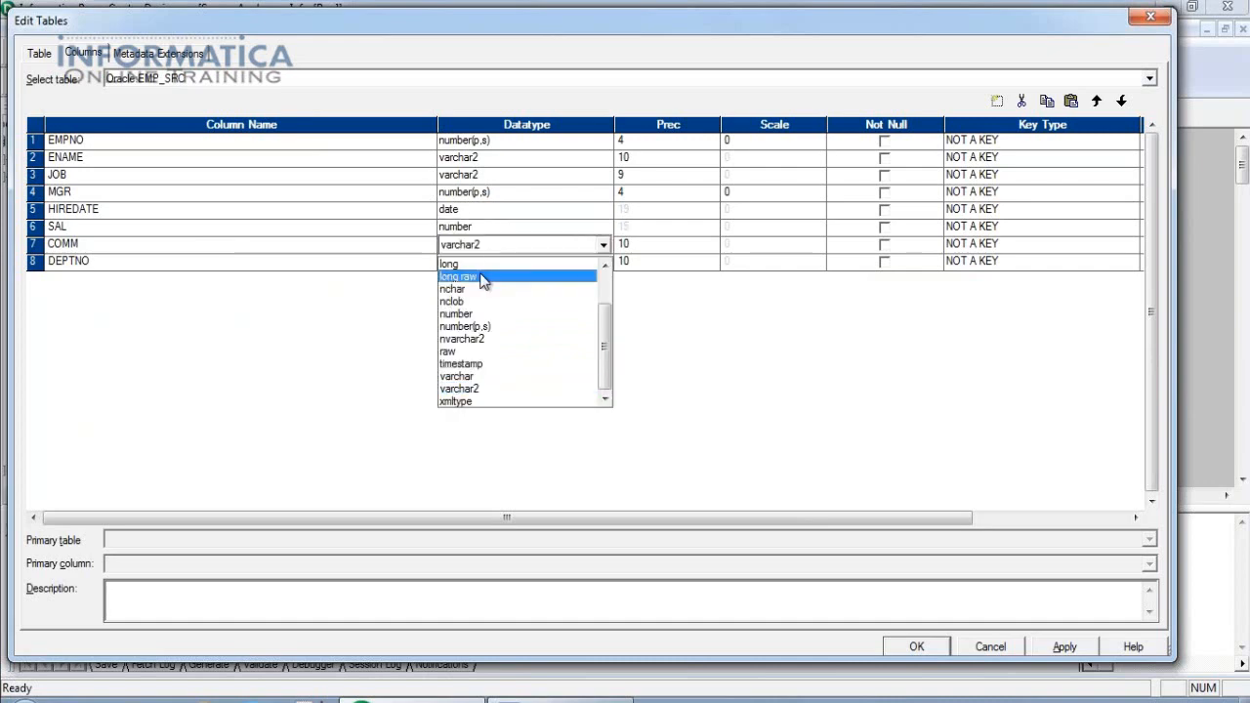
left_click(466, 313)
left_click(525, 263)
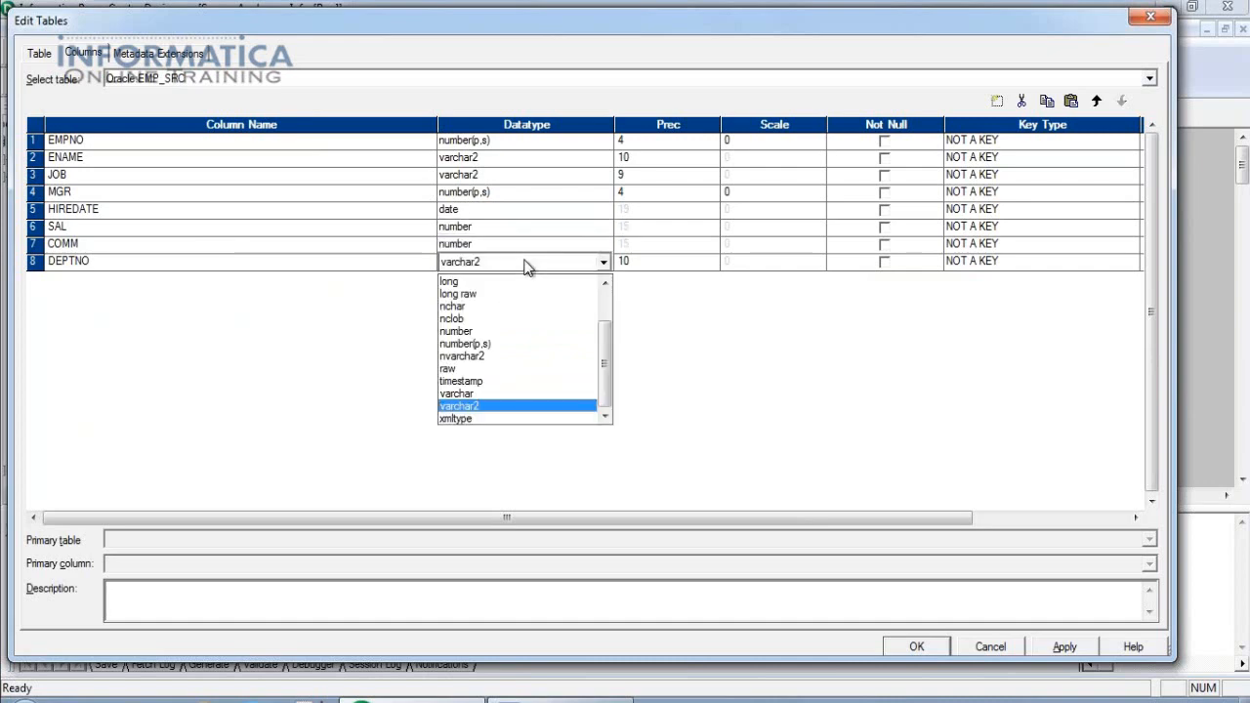
left_click(493, 329)
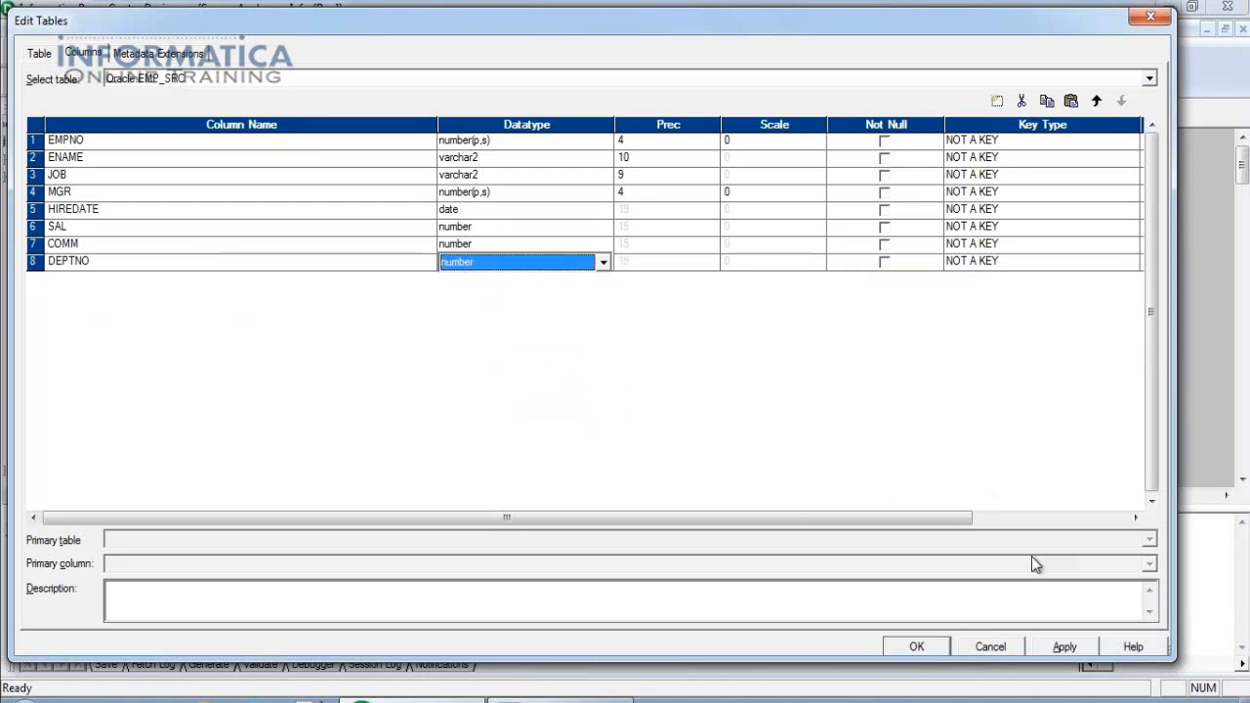
left_click(1063, 646)
left_click(928, 652)
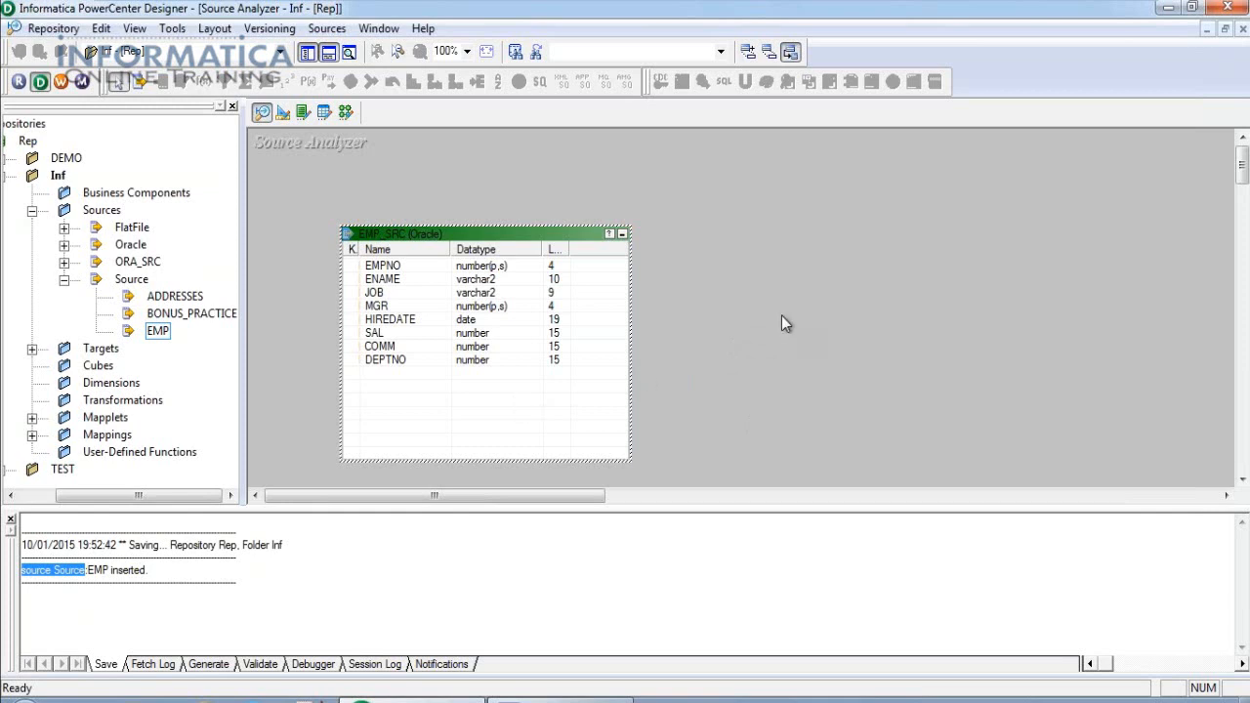
Save the EMP_SRC source definition to the repository.
right_click(755, 213)
left_click(46, 30)
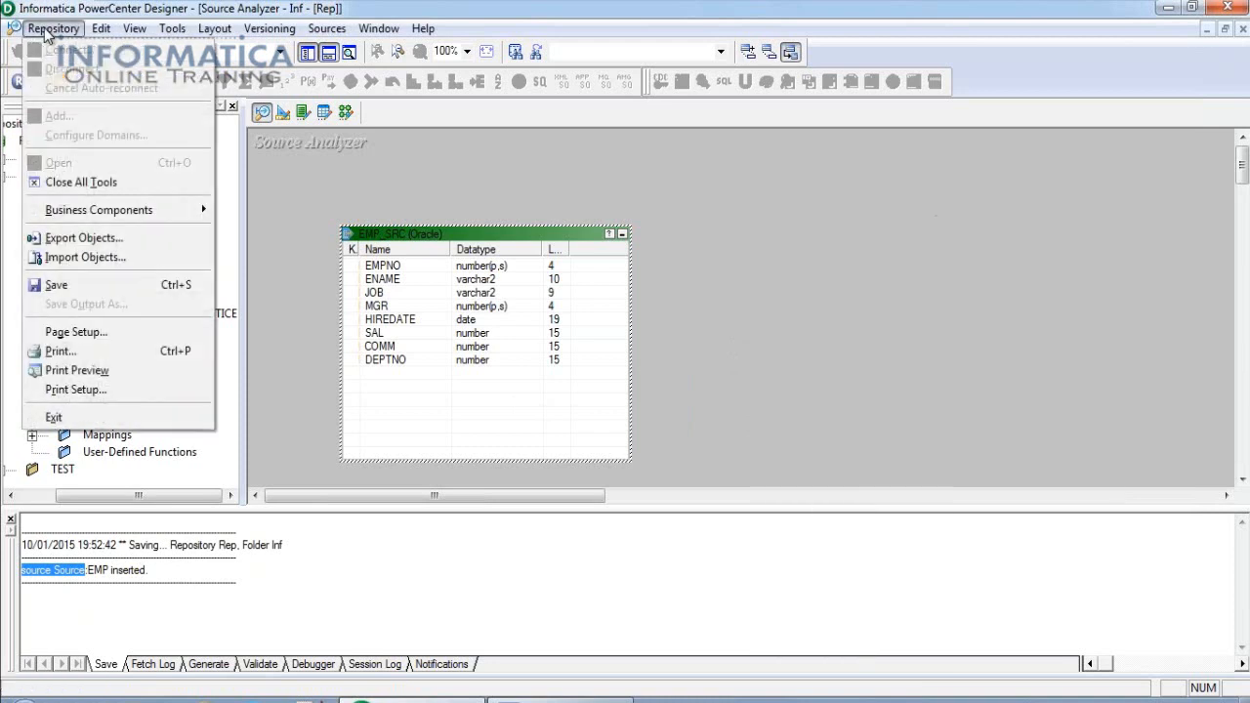
left_click(41, 285)
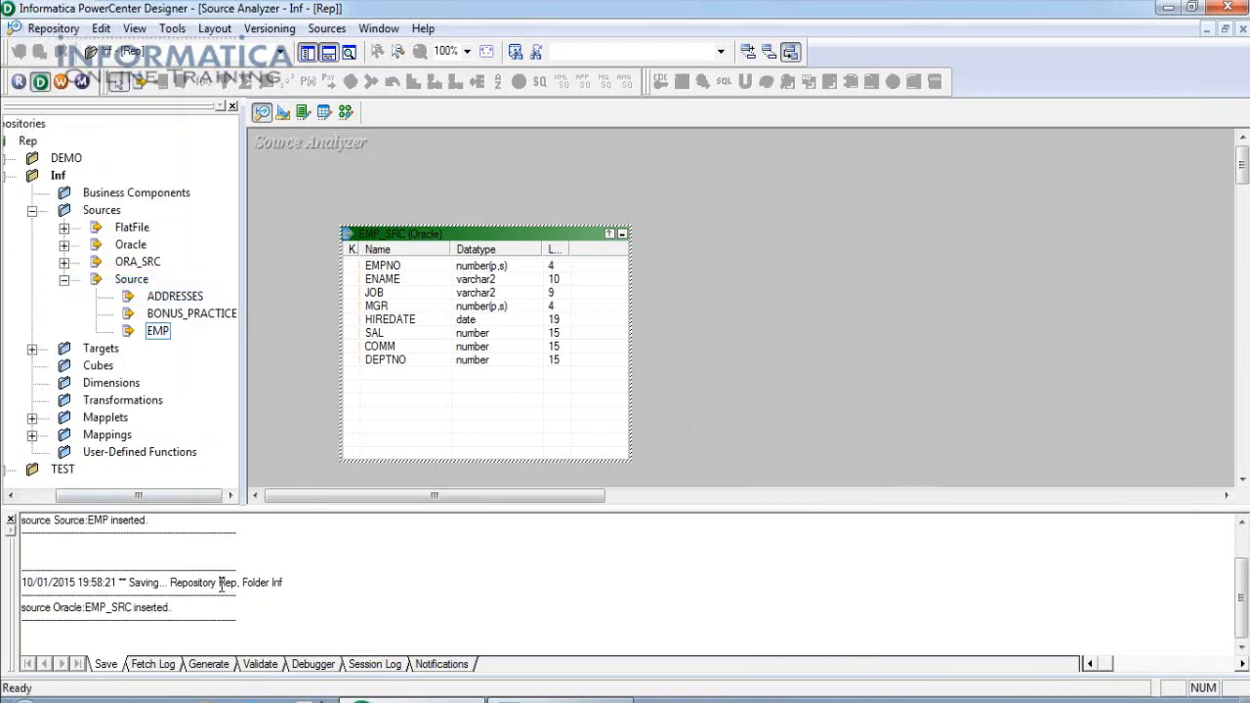
left_click_drag(219, 582, 237, 622)
left_click(49, 639)
Confirm EMP_SRC under the Oracle sources, then switch to the Target Designer.
double_click(507, 237)
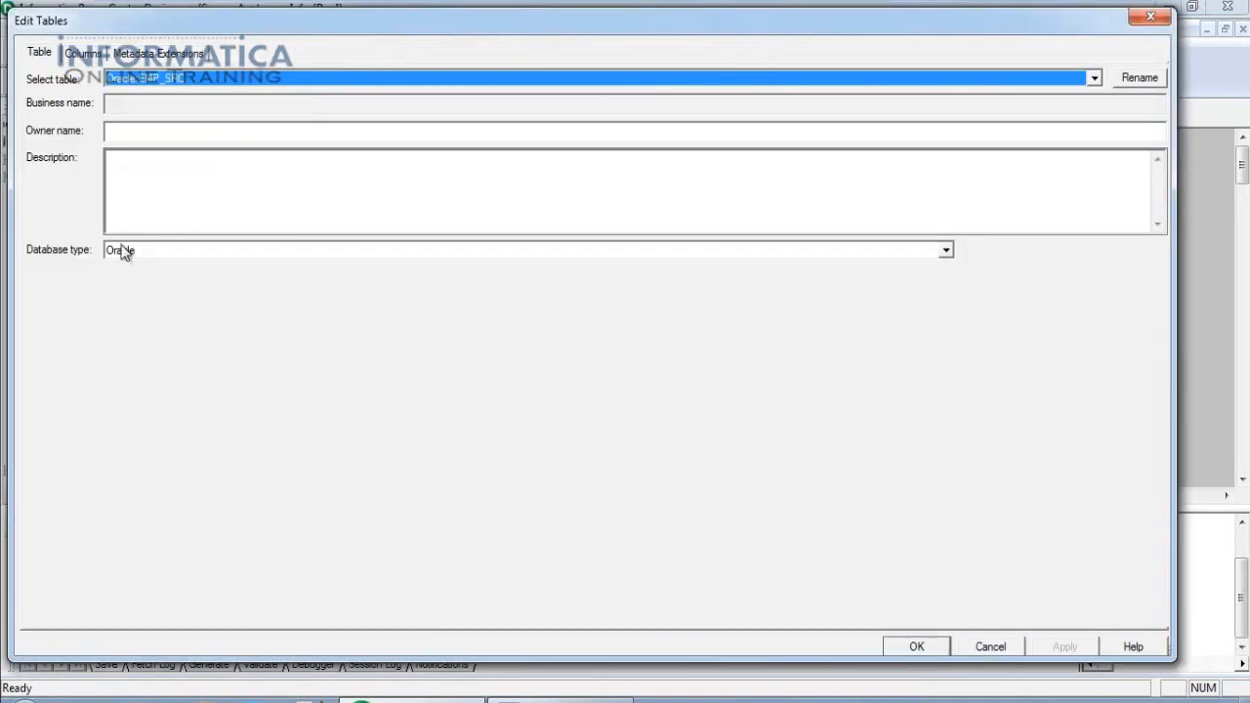
left_click(914, 640)
left_click(63, 245)
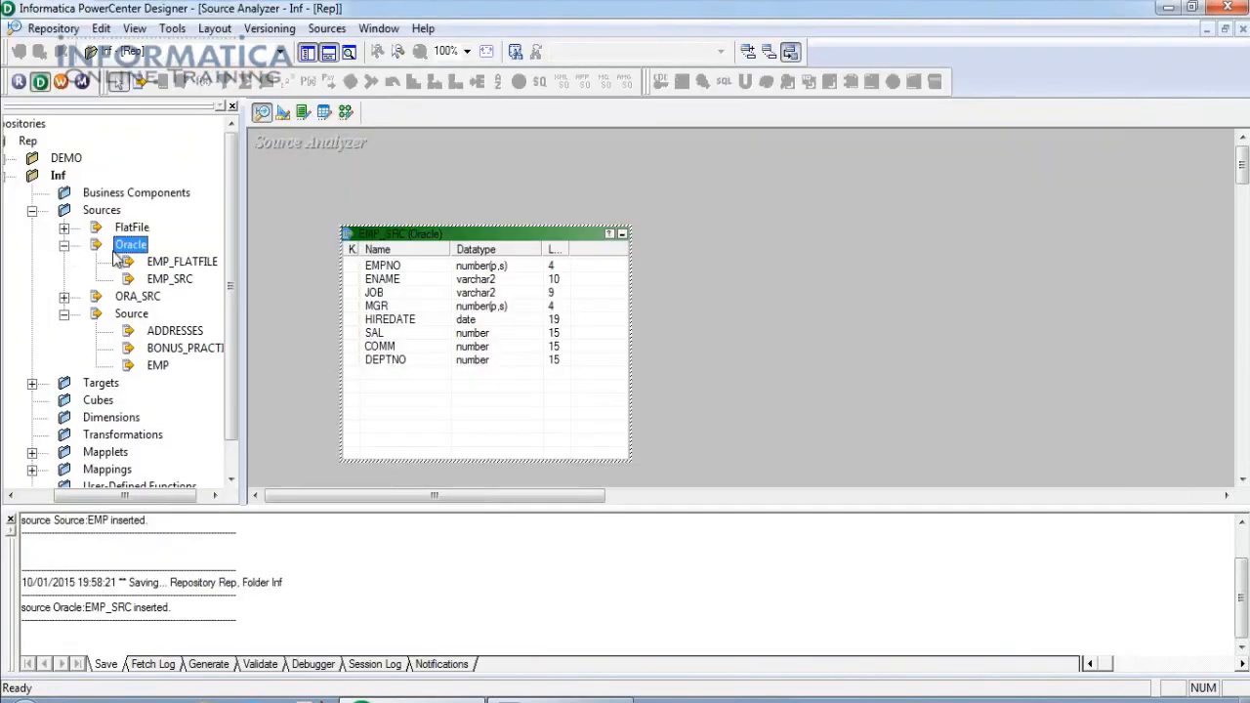
left_click(175, 283)
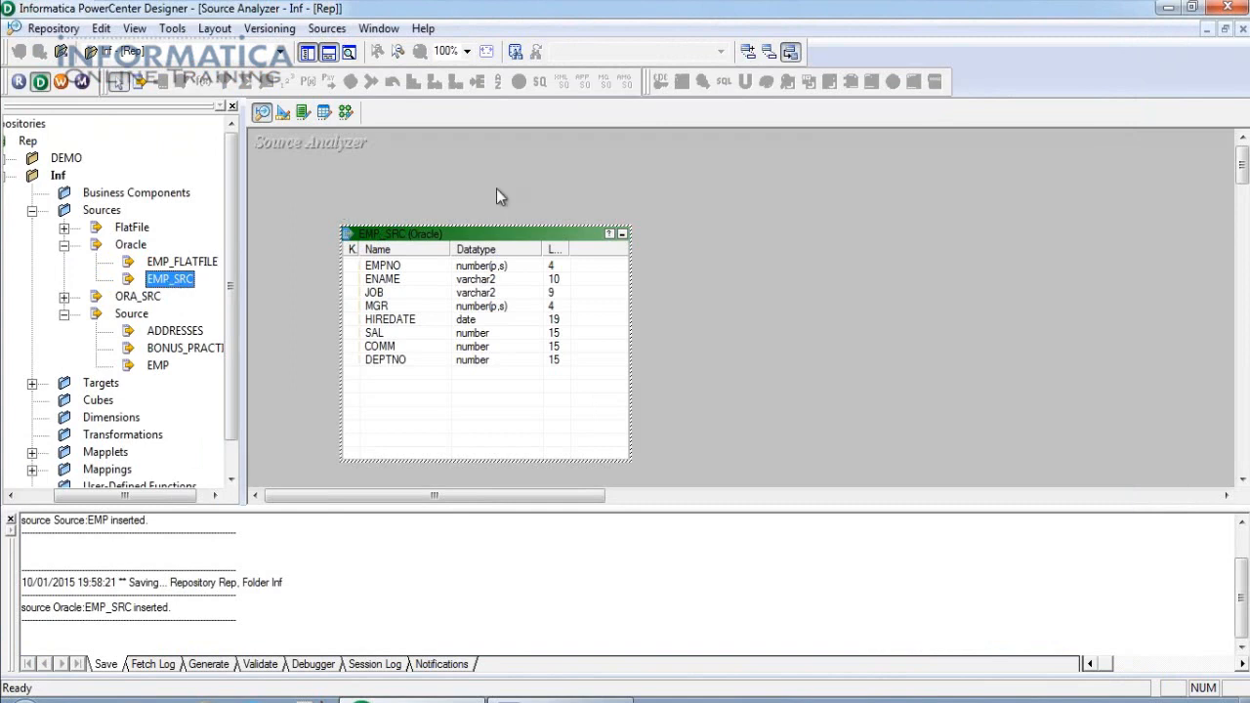
left_click(283, 113)
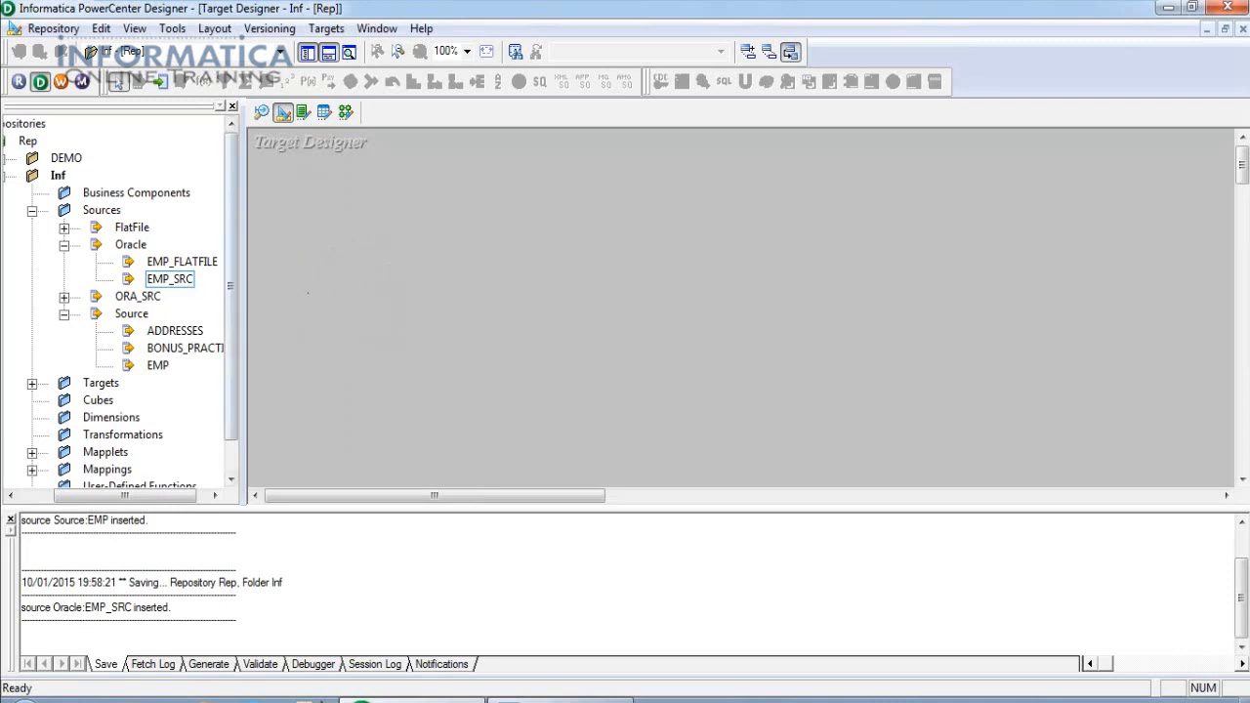
left_click(261, 113)
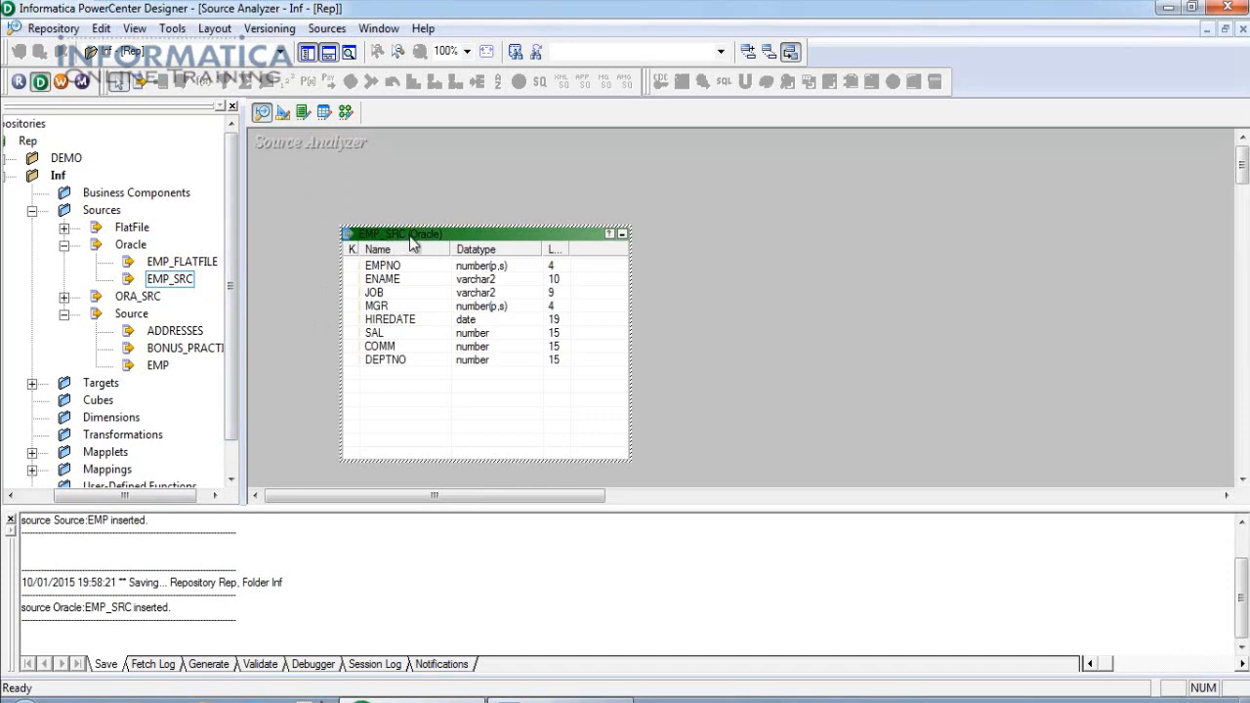
mouse_move(418, 240)
left_click(282, 112)
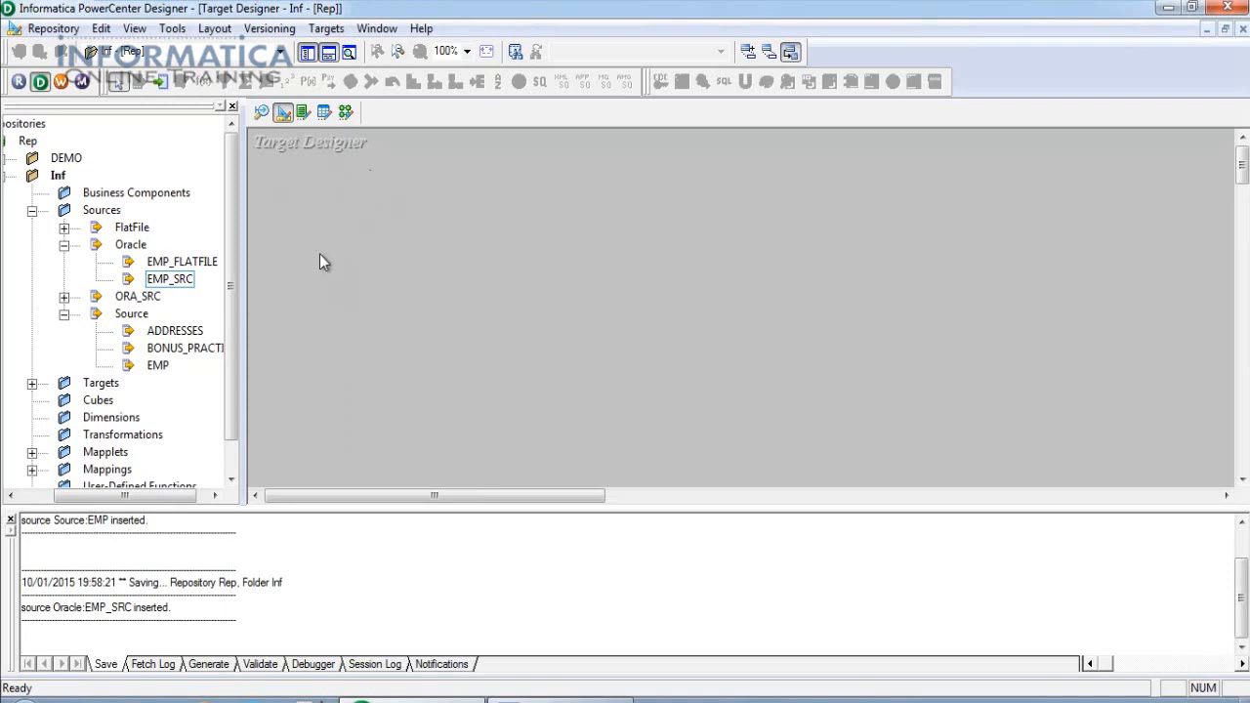
left_click(337, 29)
Import from database, connecting to the Target ODBC data source with its password.
left_click(350, 53)
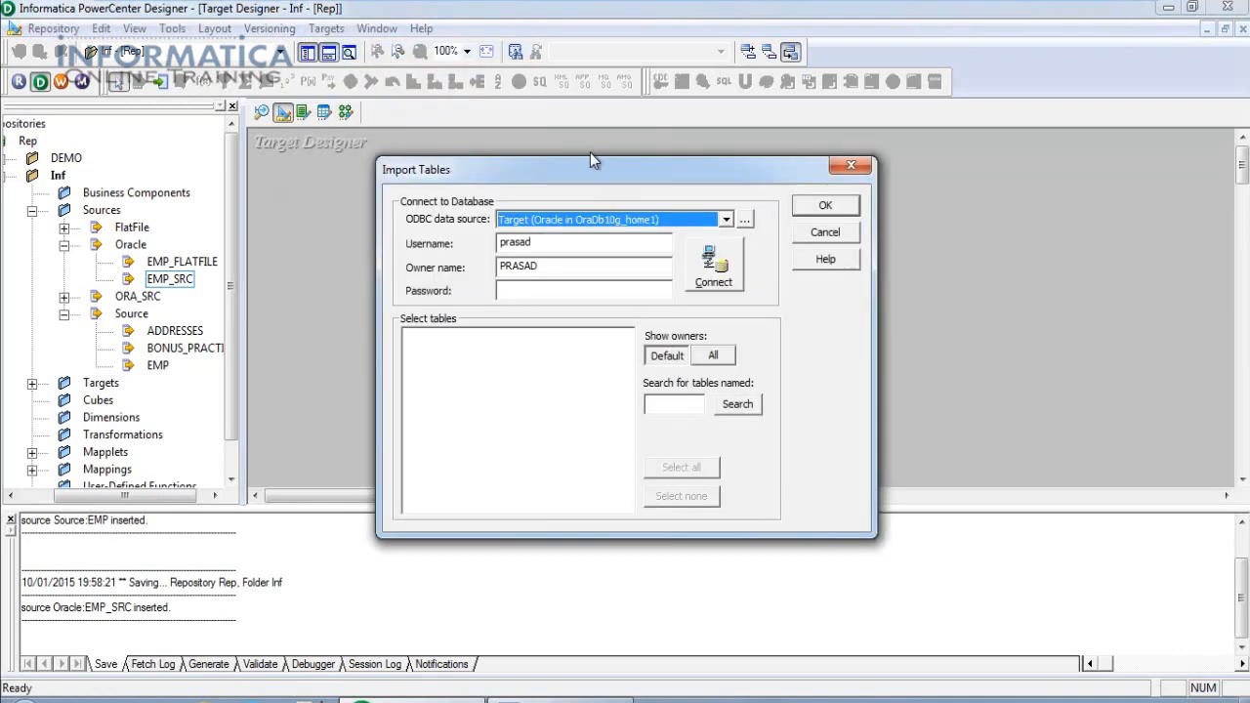
left_click(726, 219)
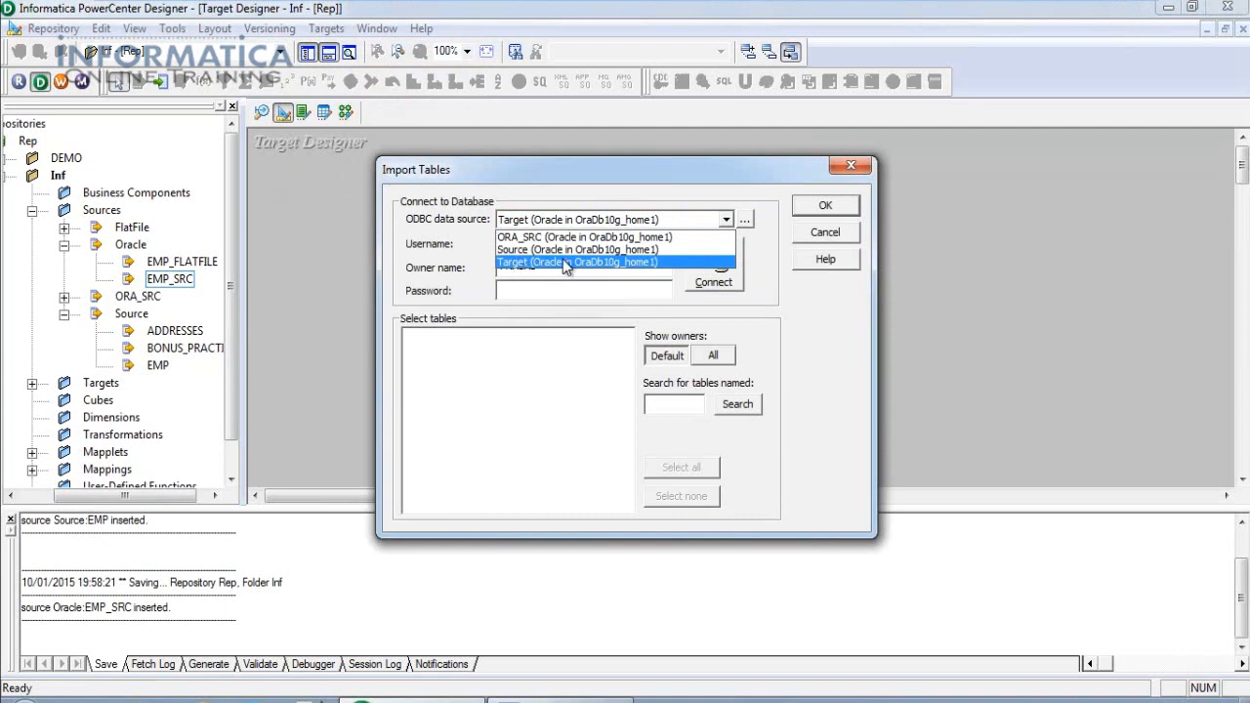
left_click(527, 262)
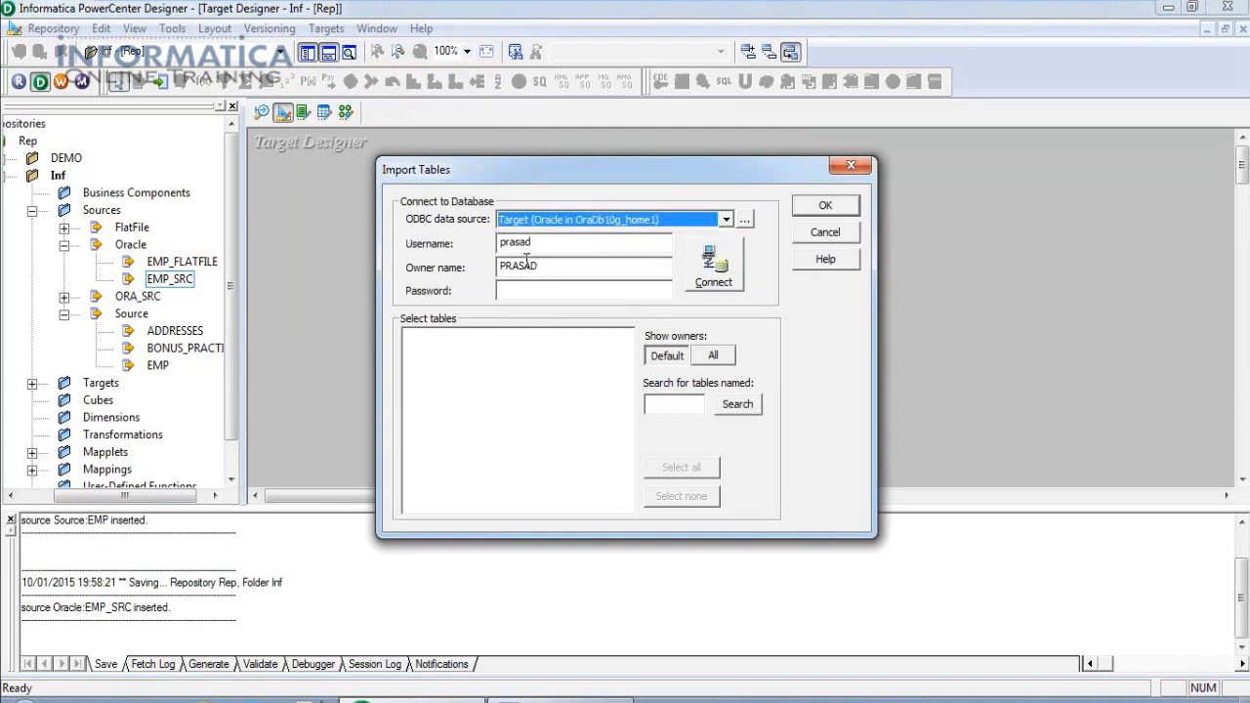
left_click(542, 291)
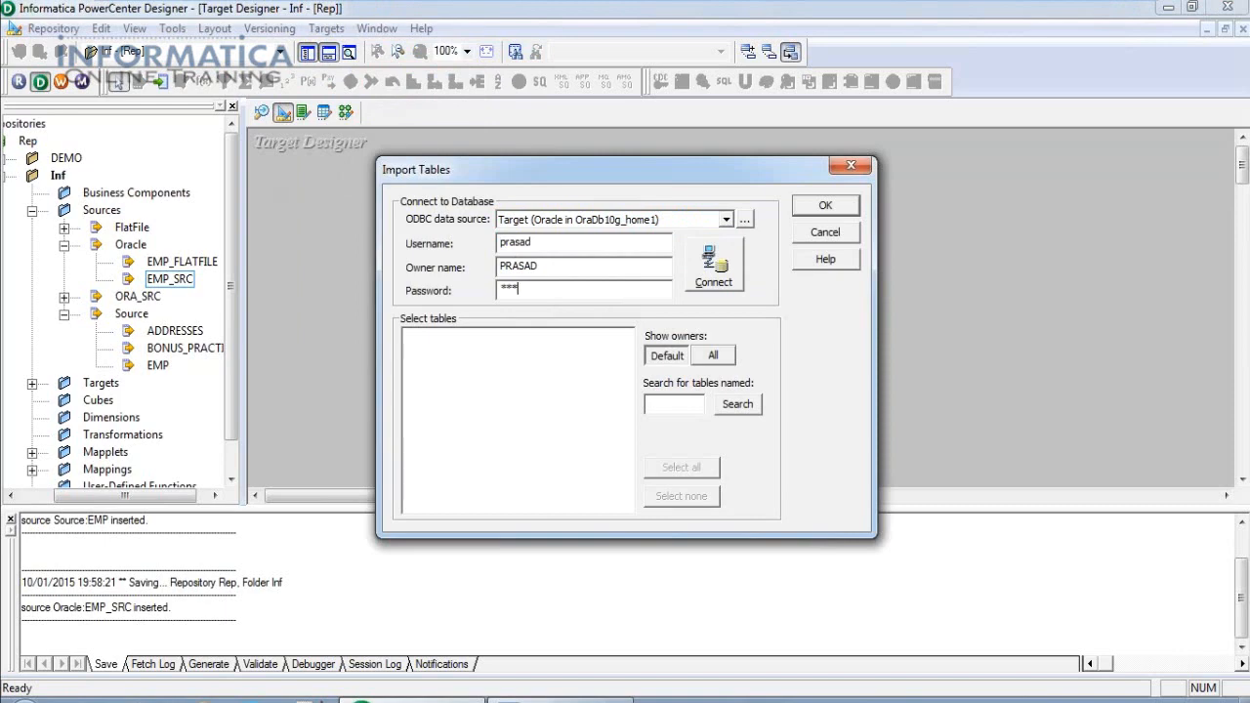
left_click(705, 281)
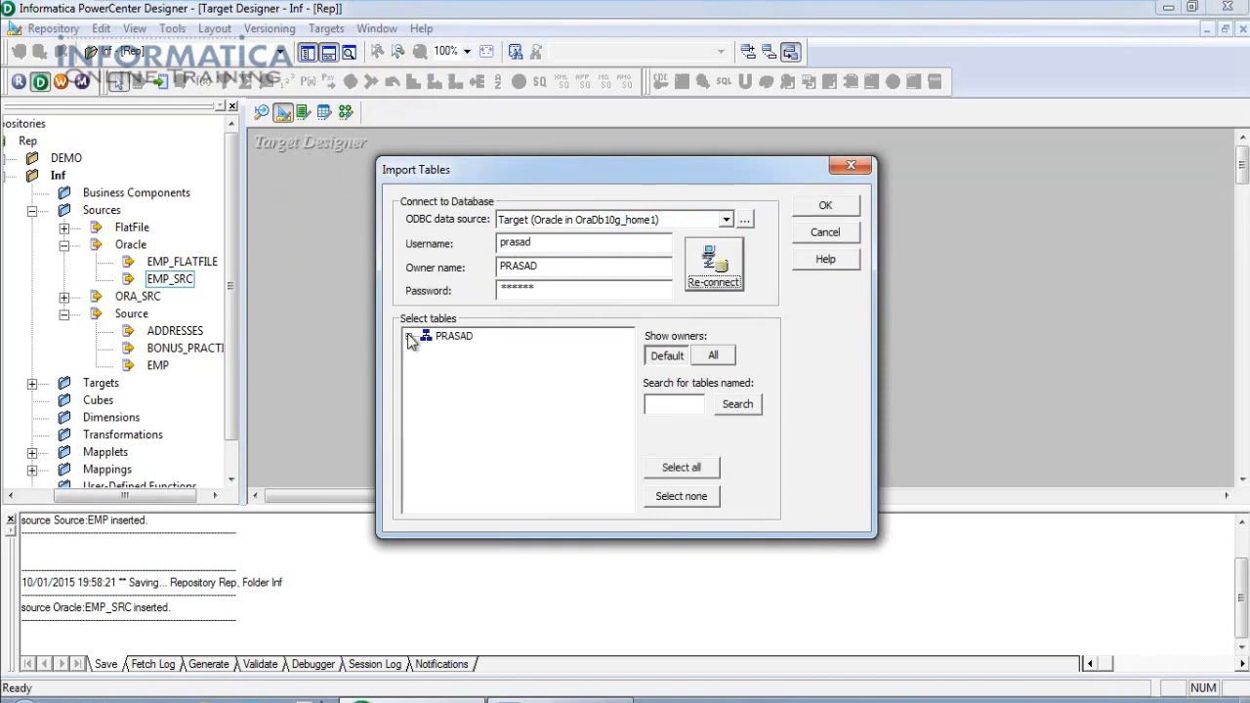
Select the EMAILS table under TABLES and import it as a target.
left_click(408, 336)
left_click(426, 351)
scroll(469, 410, "down", 3)
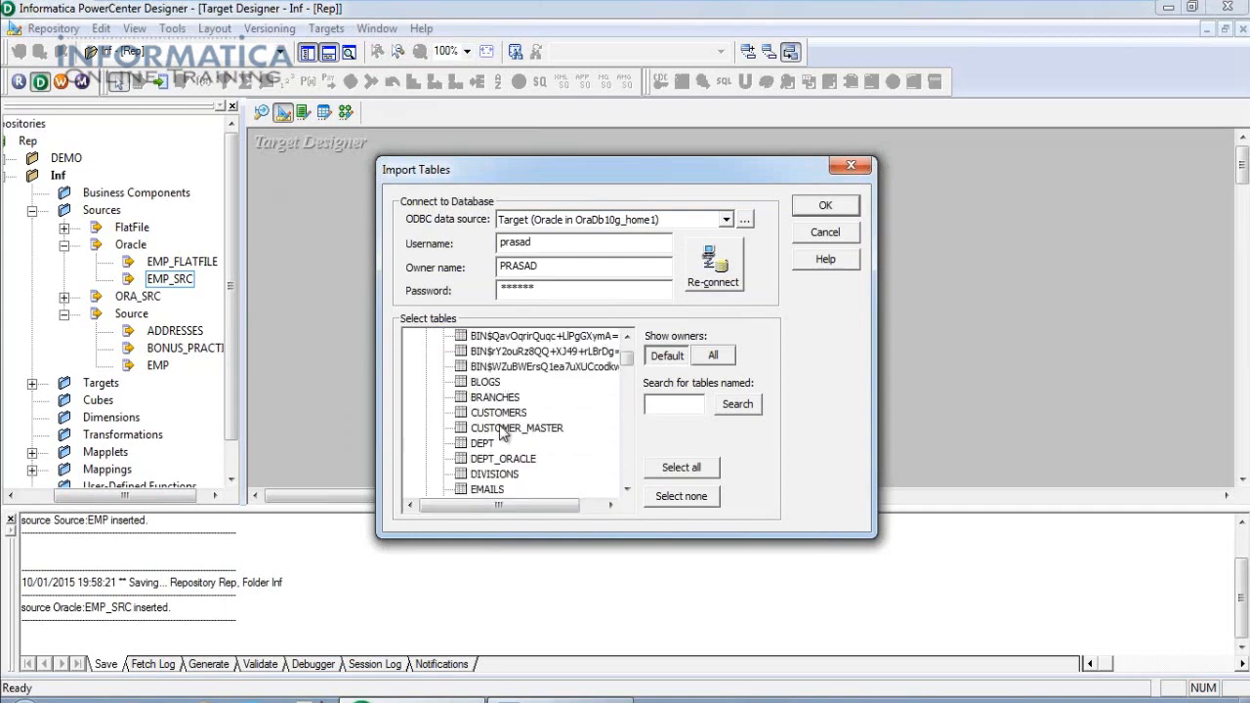
left_click(491, 490)
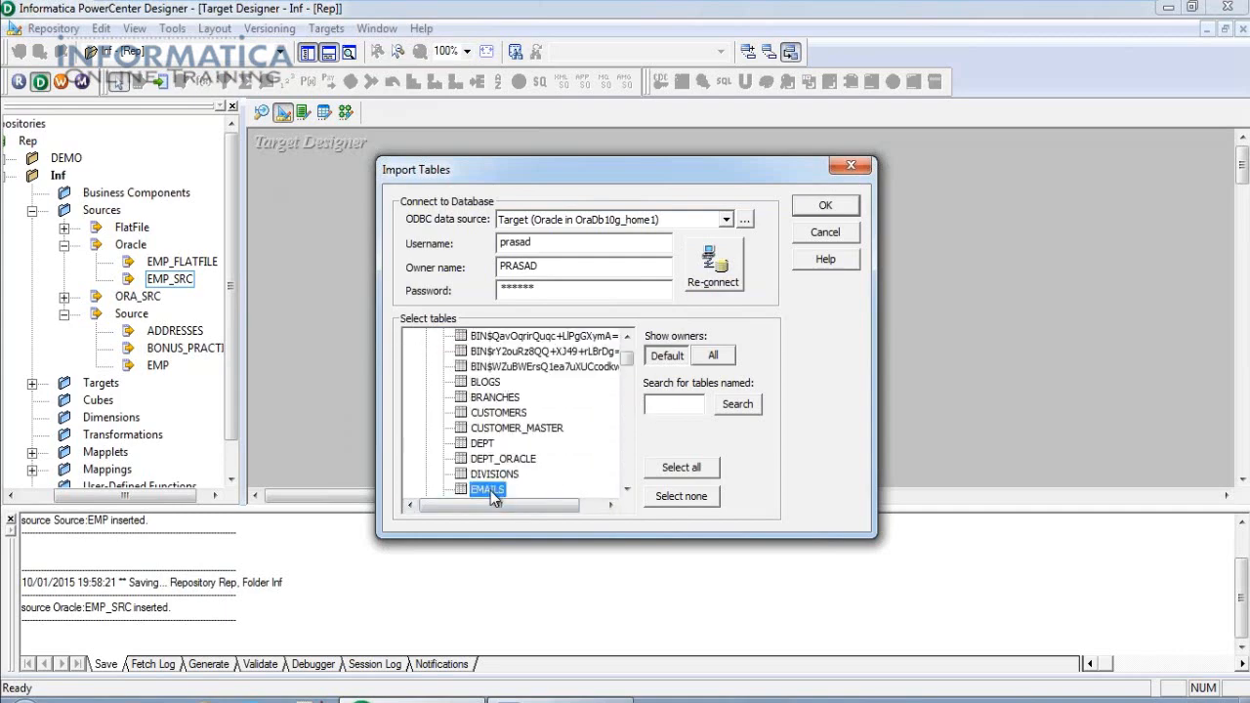
left_click(825, 206)
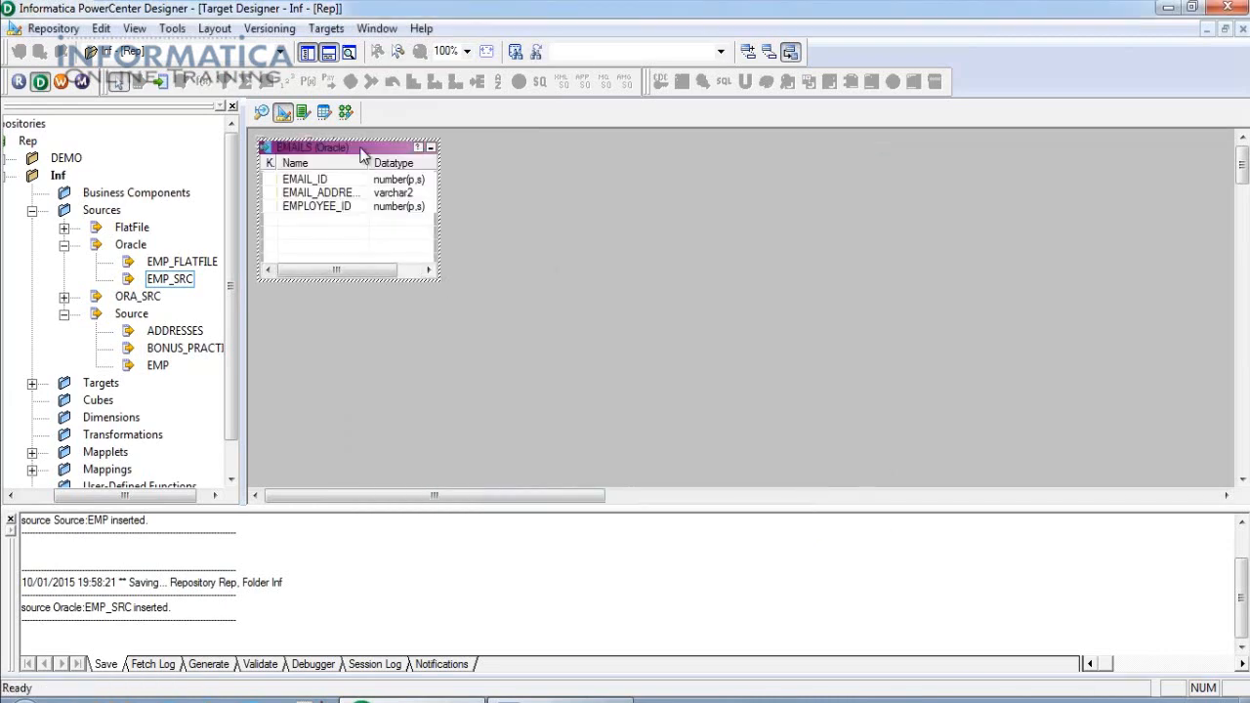
Centre and enlarge the EMAILS target to show its Length column, collapsing Sources.
left_click_drag(446, 278, 594, 340)
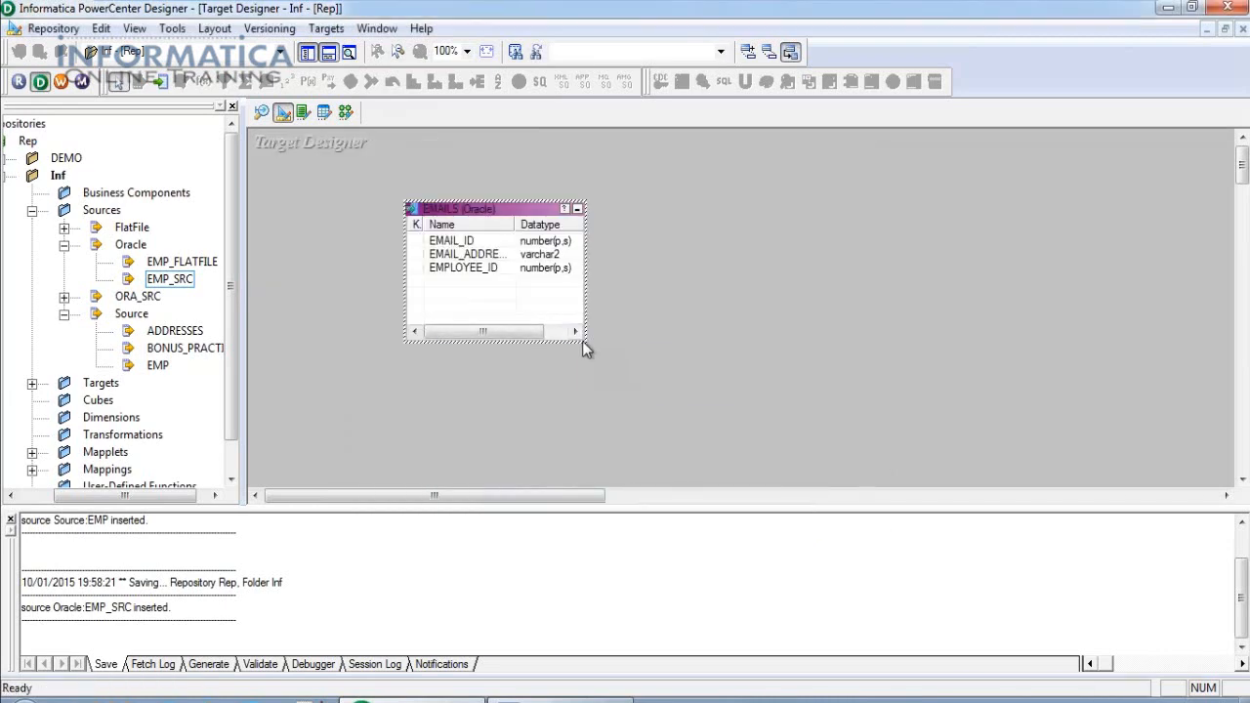
left_click_drag(584, 347, 677, 406)
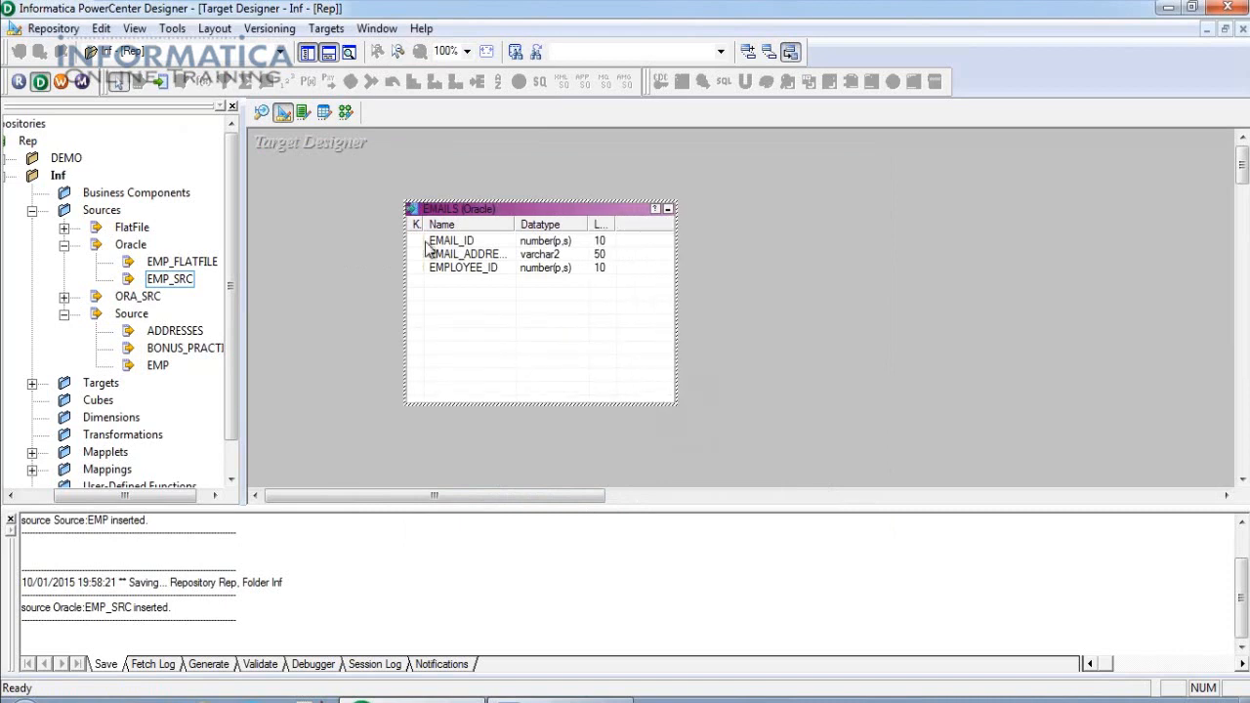
left_click(31, 210)
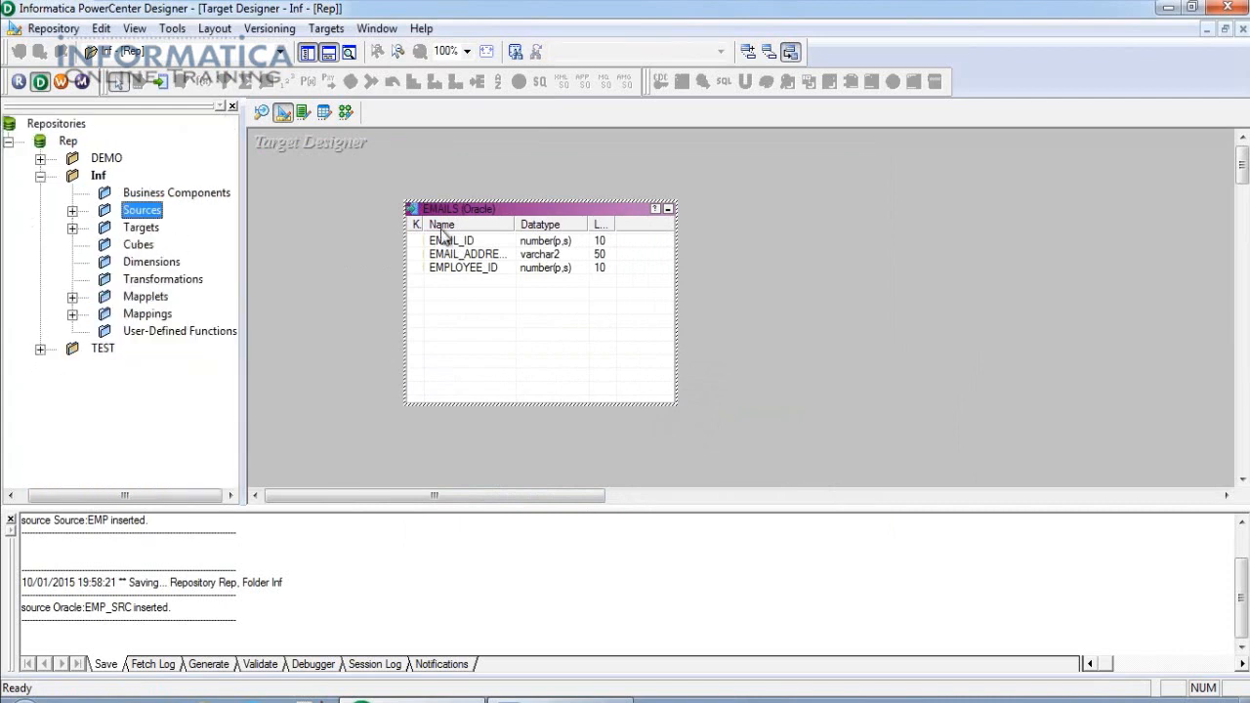
Save EMAILS to the repository and select it under the expanded Targets folder.
left_click(54, 28)
left_click(49, 284)
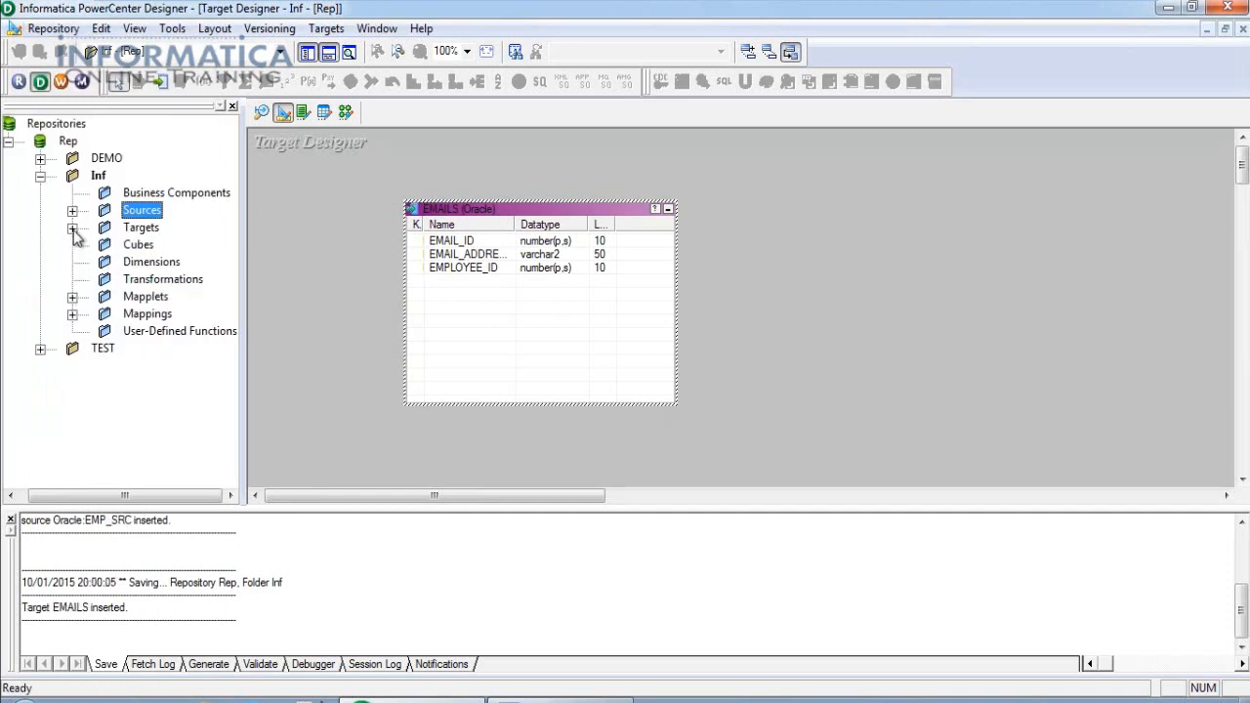
left_click_drag(246, 268, 275, 270)
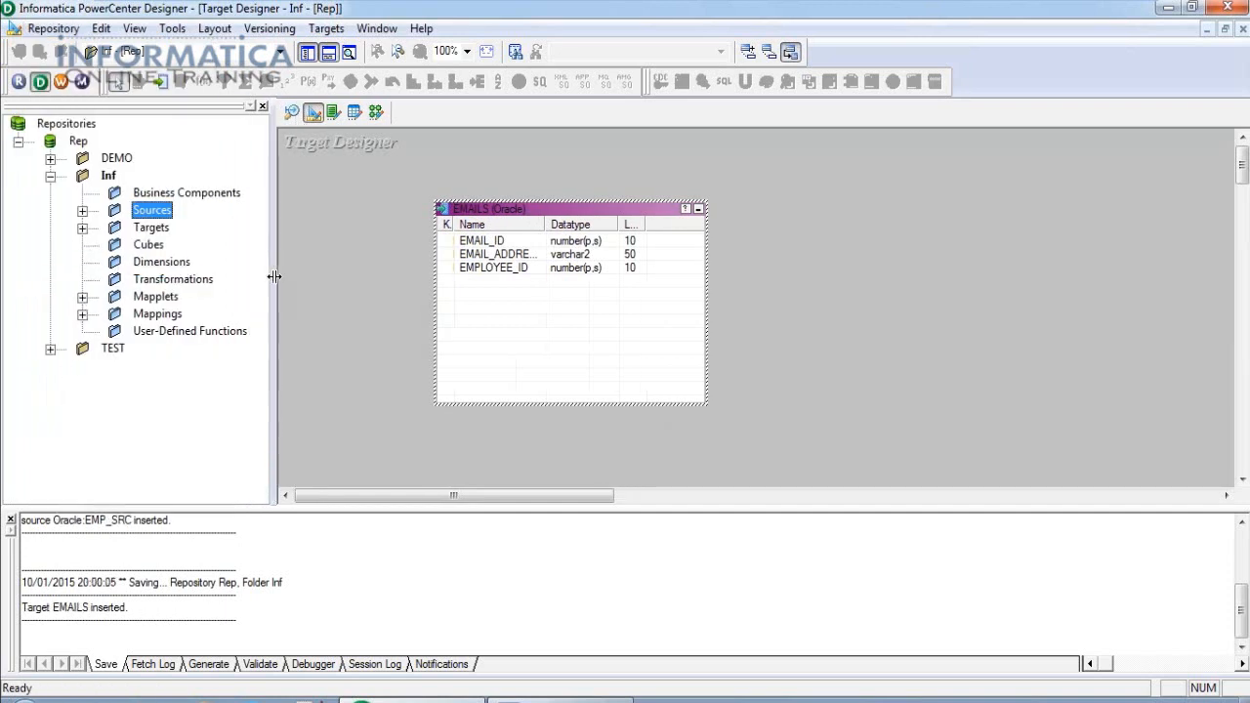
left_click(82, 228)
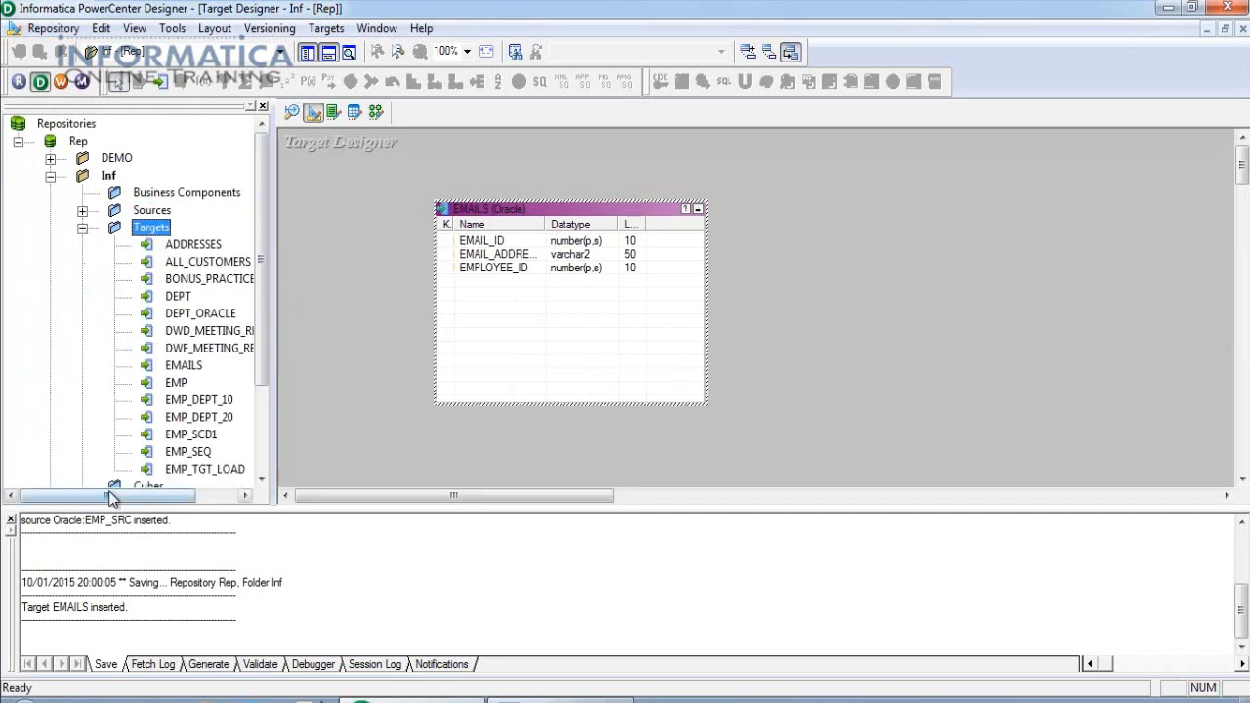
left_click_drag(92, 495, 153, 504)
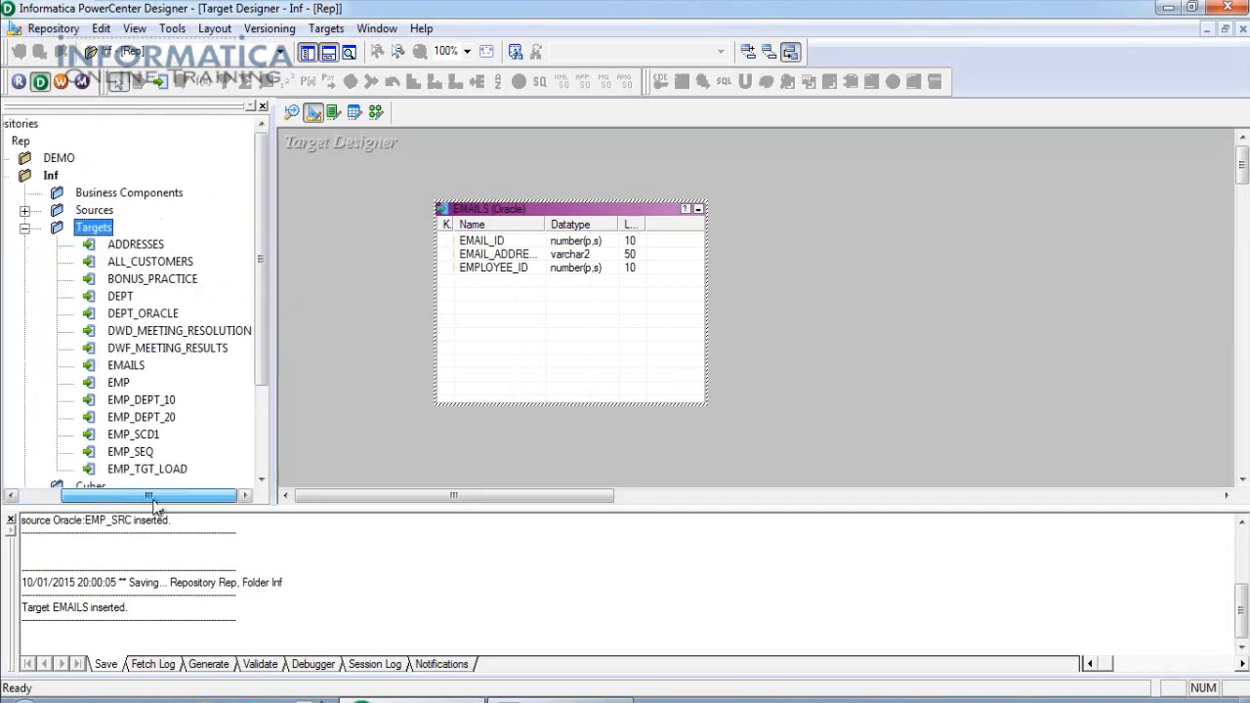
left_click(124, 367)
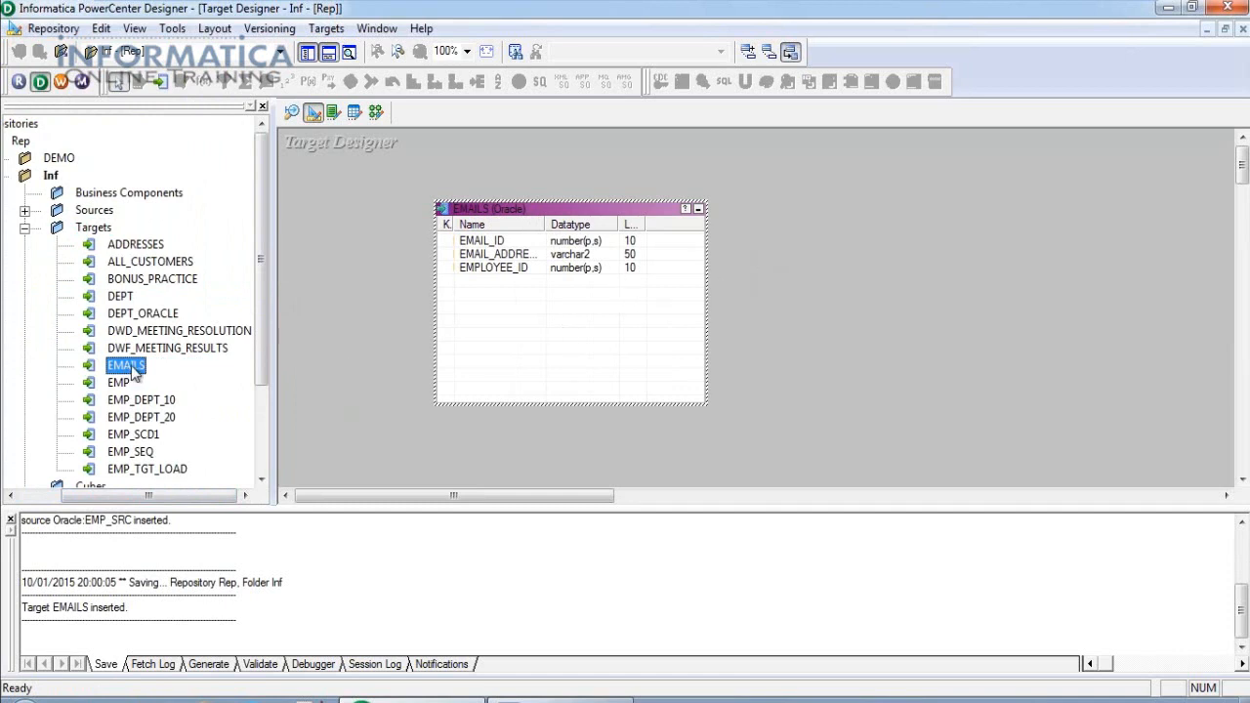
Copy the EMAILS target as EMAILS_TGT and save the repository.
left_click_drag(134, 371, 129, 390)
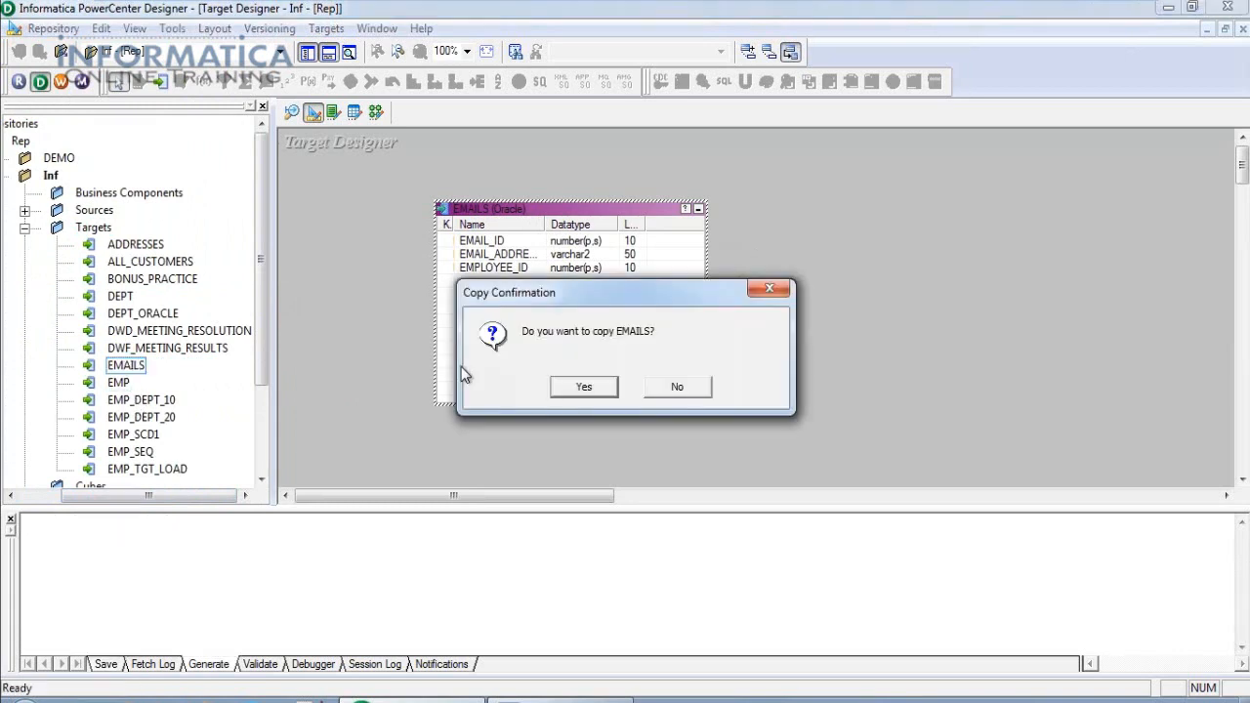
left_click(572, 390)
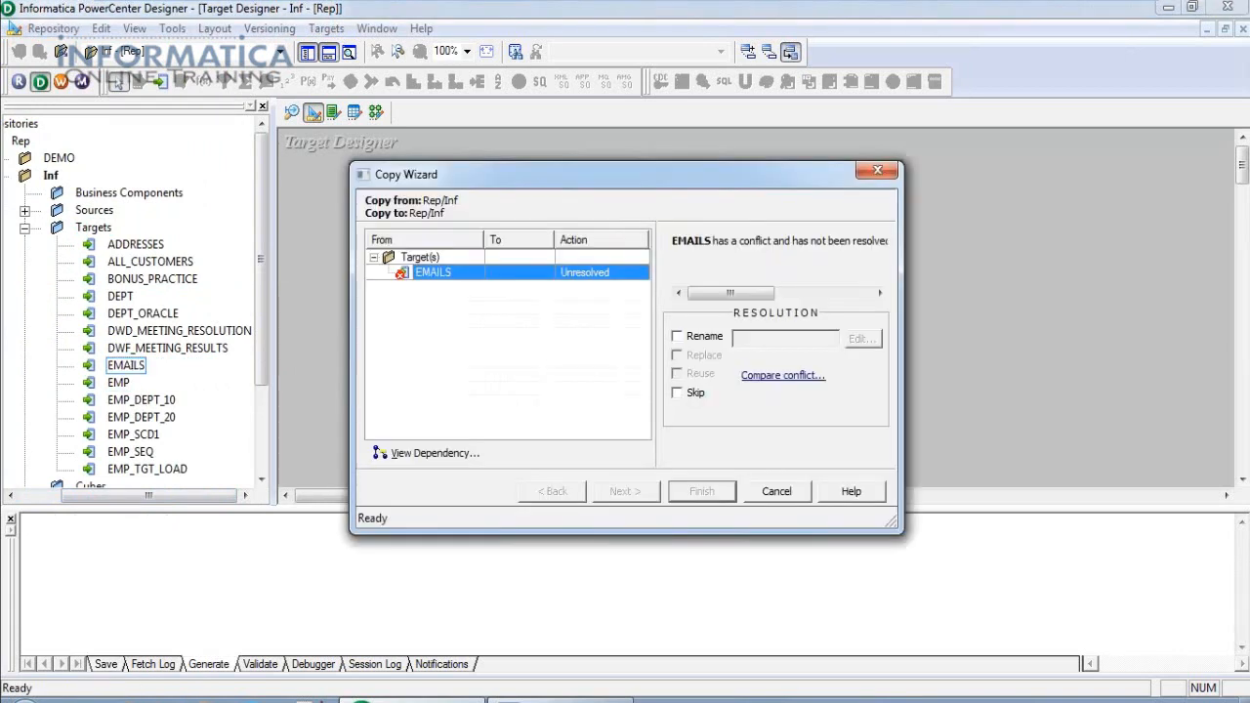
left_click(677, 337)
left_click(864, 340)
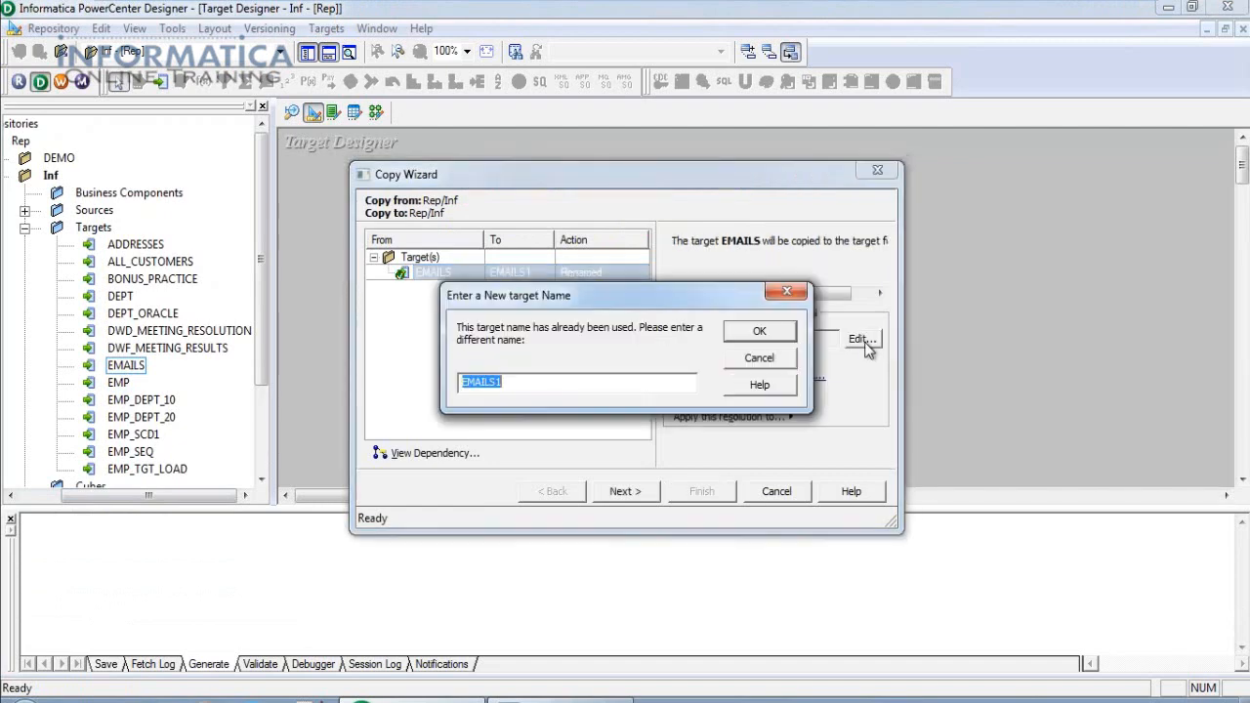
left_click(539, 382)
key("BackSpace")
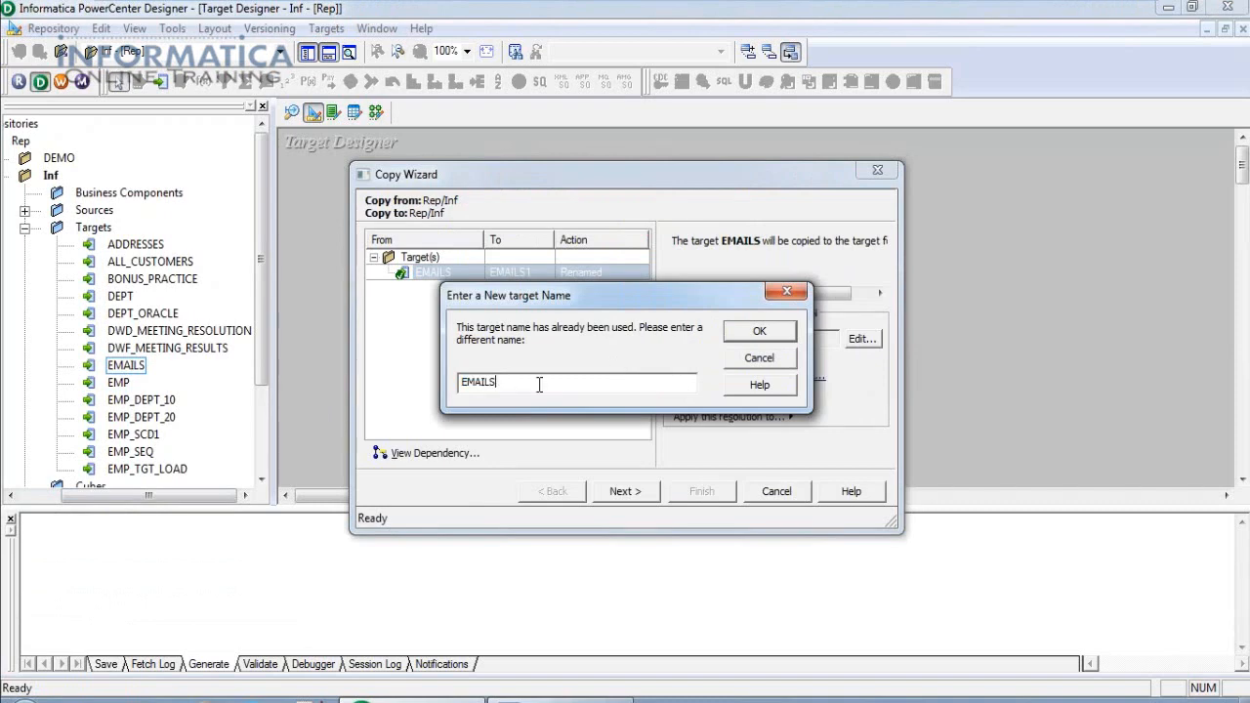
type("_TGT")
left_click(766, 340)
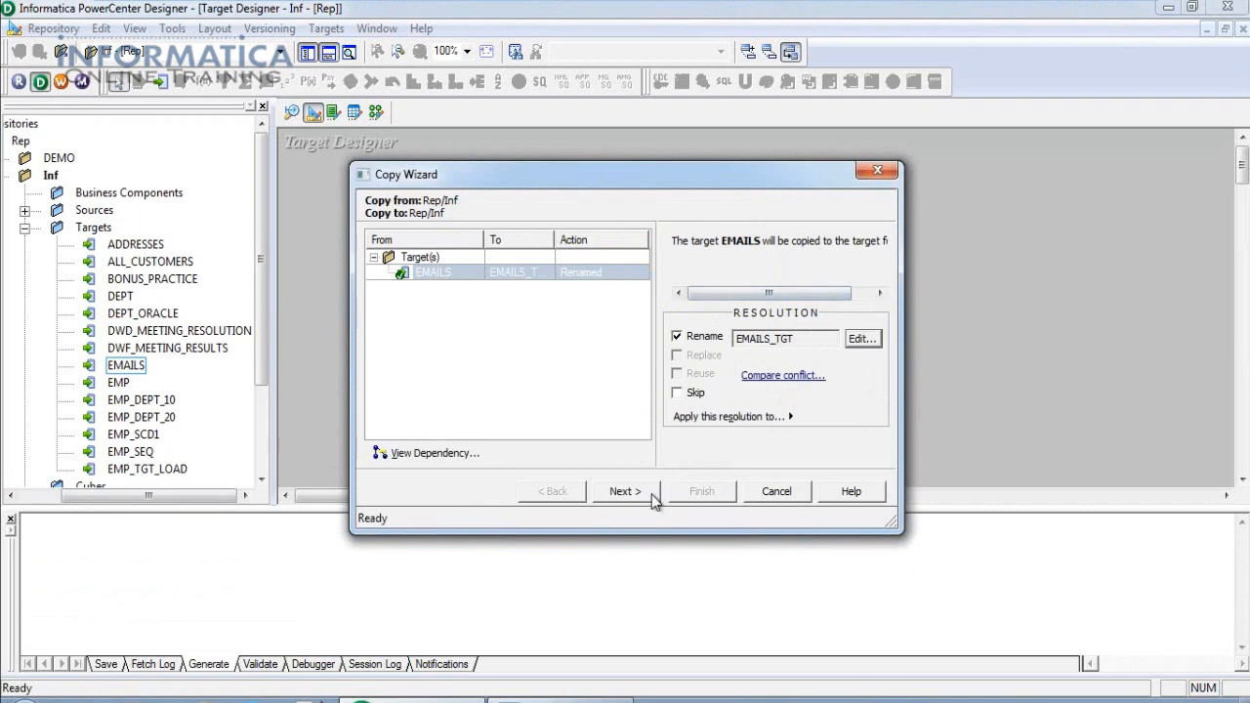
left_click(632, 493)
left_click(696, 488)
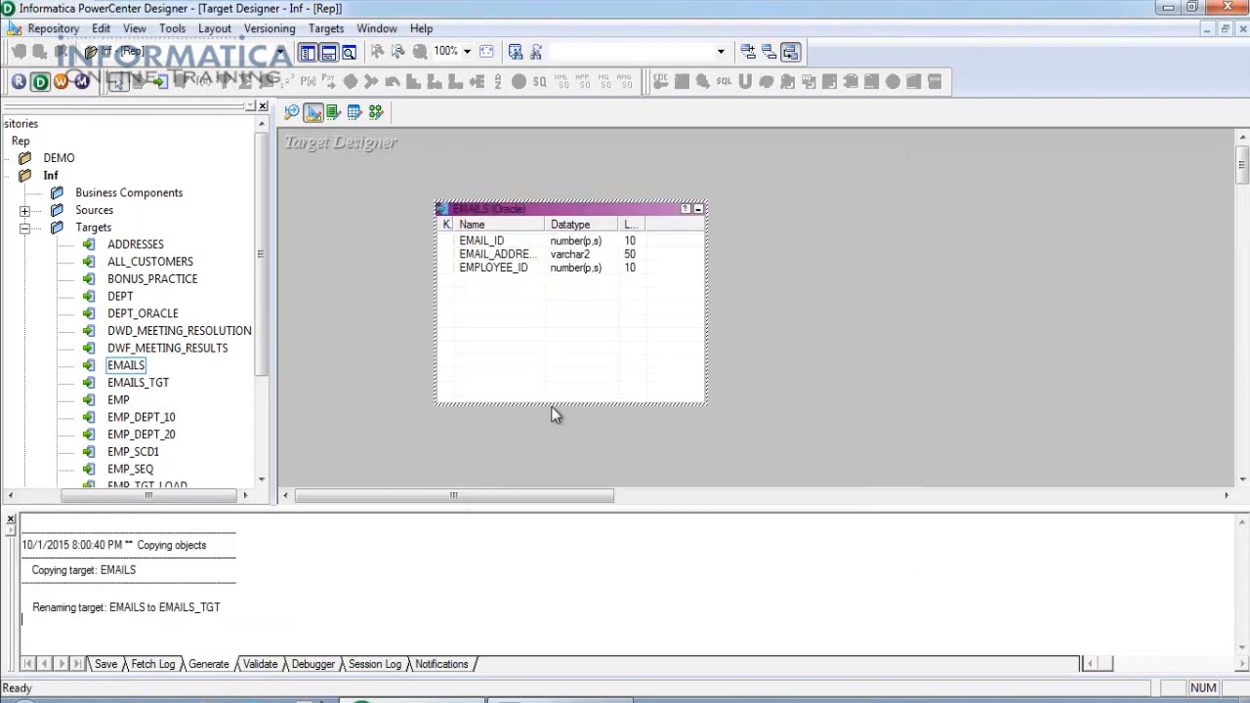
left_click(52, 28)
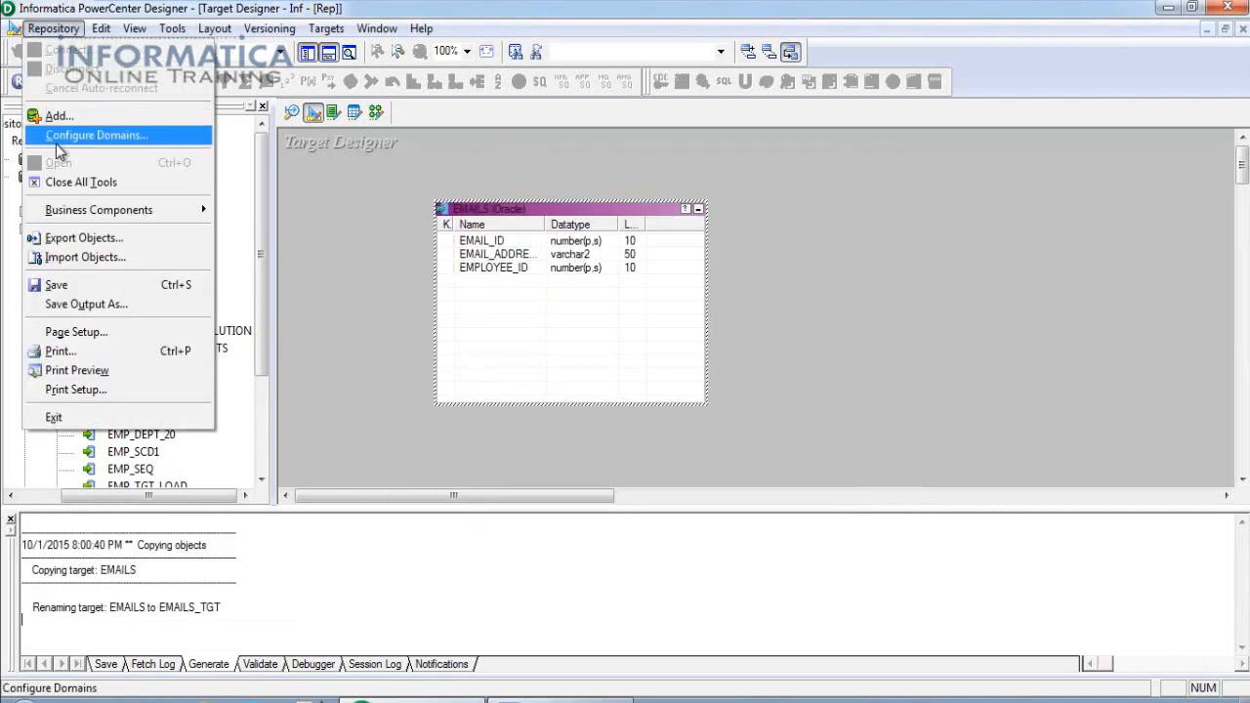
left_click(57, 285)
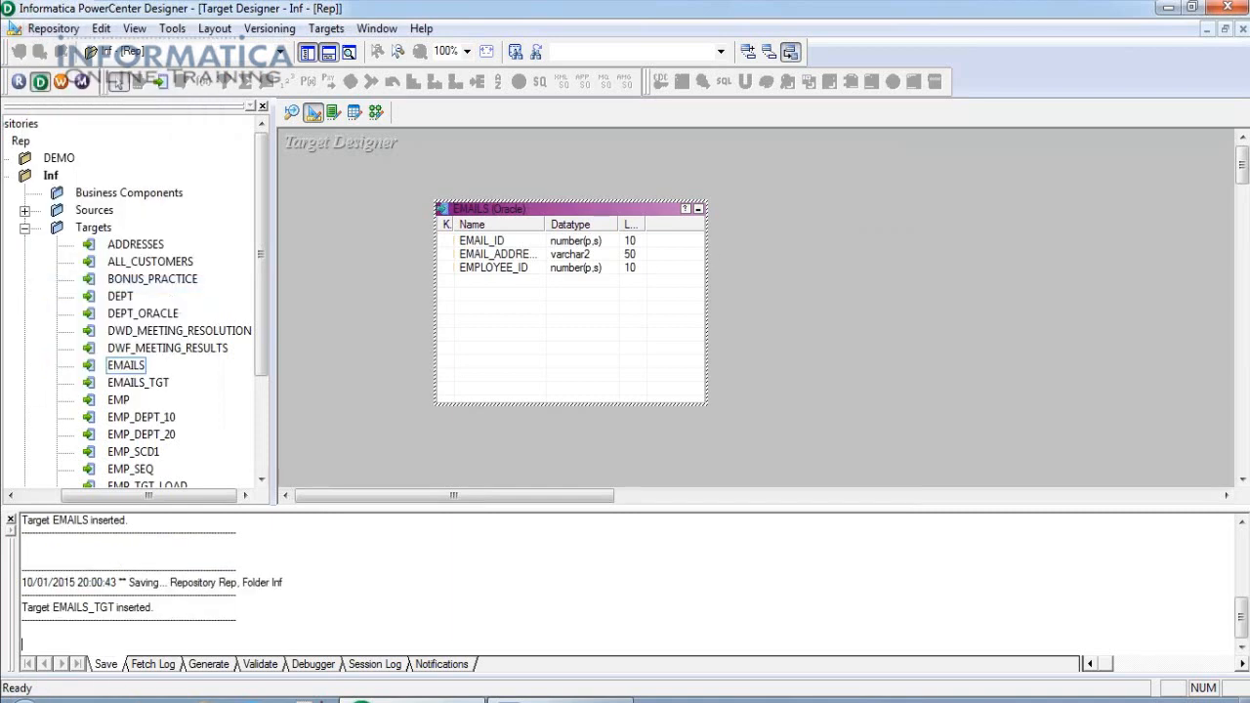
Clear the canvas and place EMAILS_TGT on the Target Designer workspace.
right_click(793, 203)
left_click(812, 231)
left_click(152, 383)
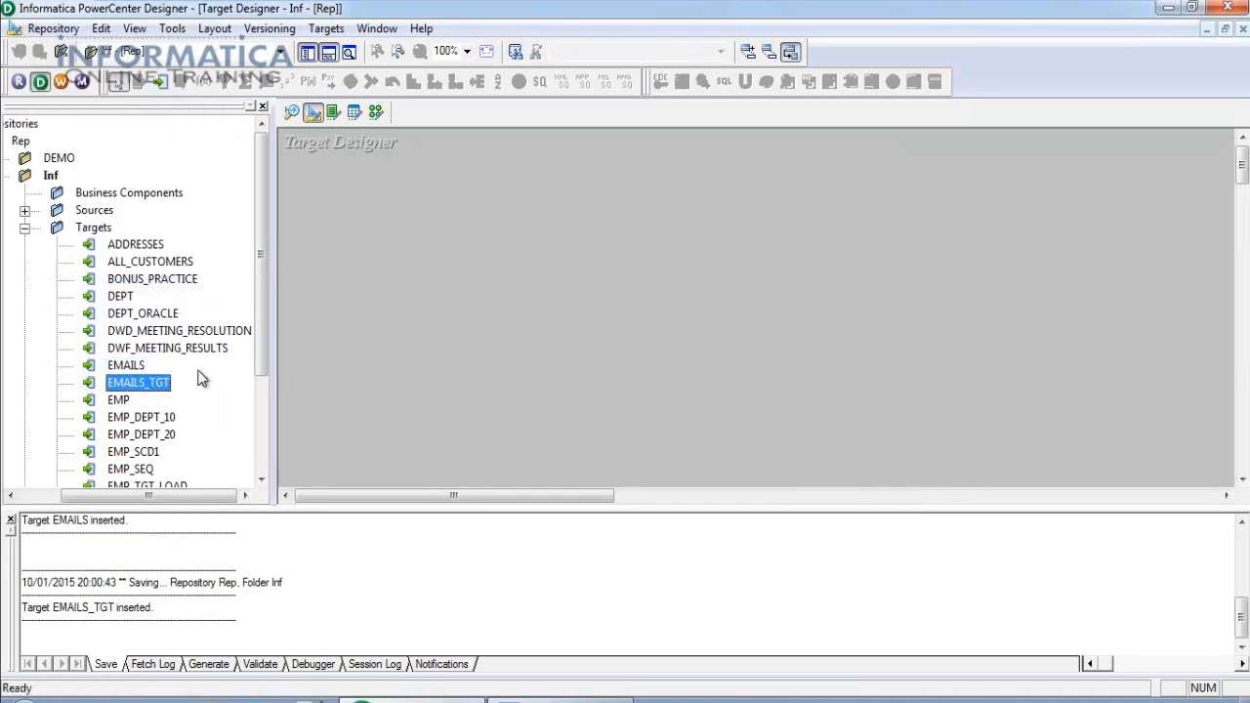
left_click_drag(146, 382, 429, 216)
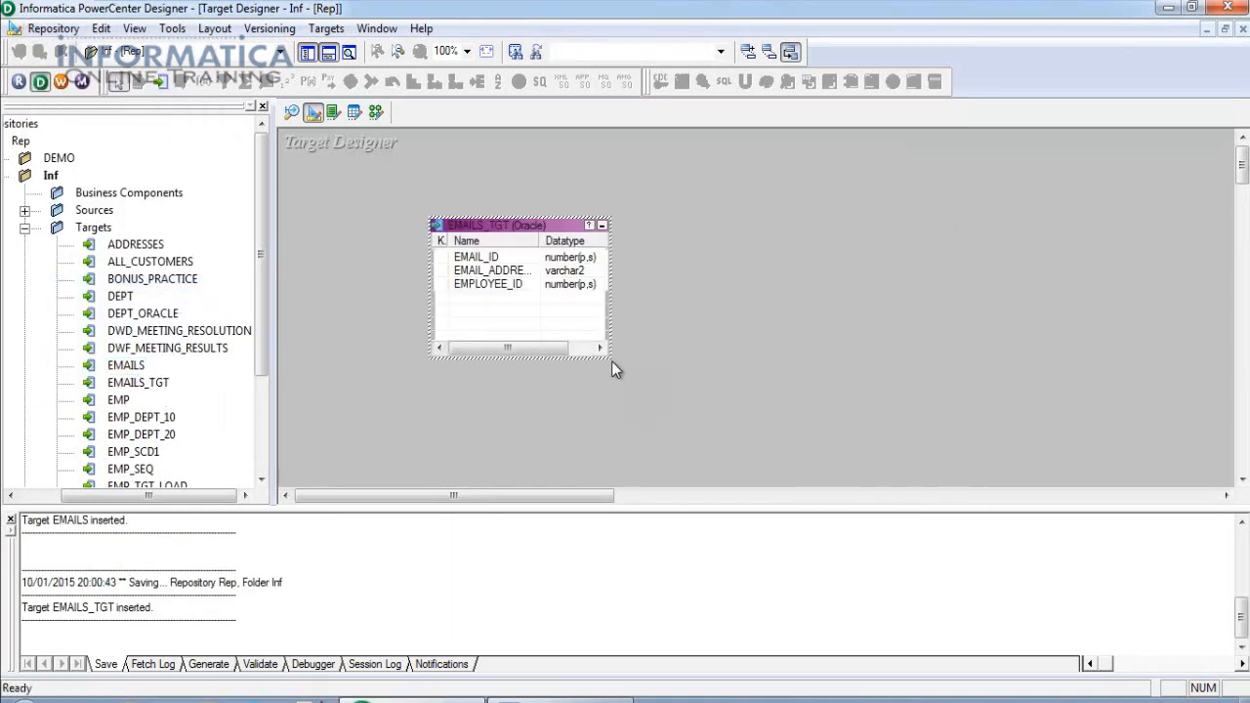
Add a new column named ADDRESS to the EMAILS_TGT target.
double_click(493, 284)
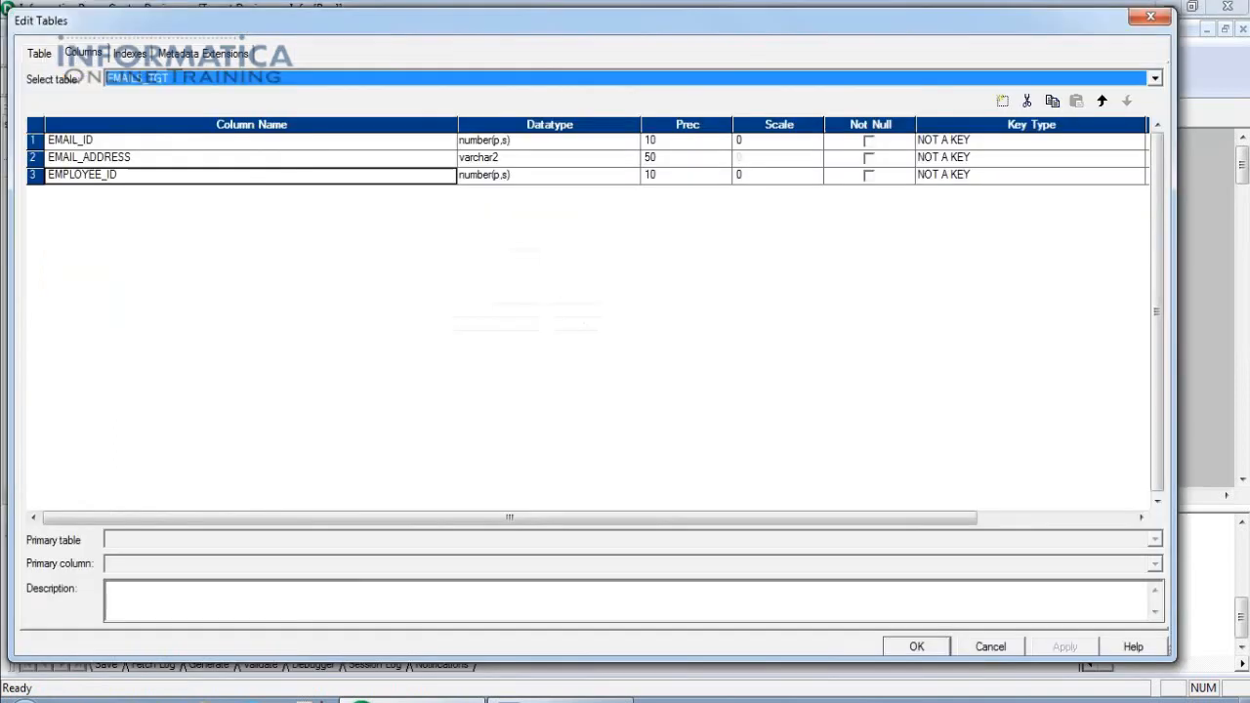
left_click(1002, 102)
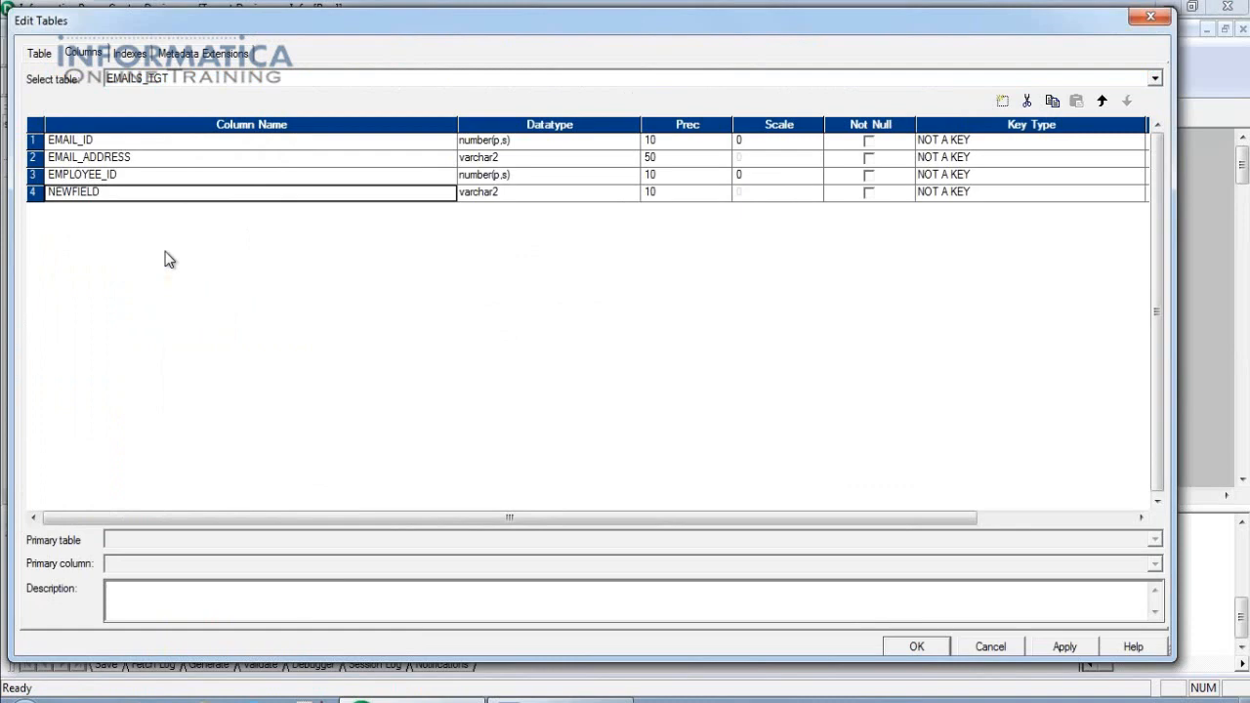
type("ADRESS")
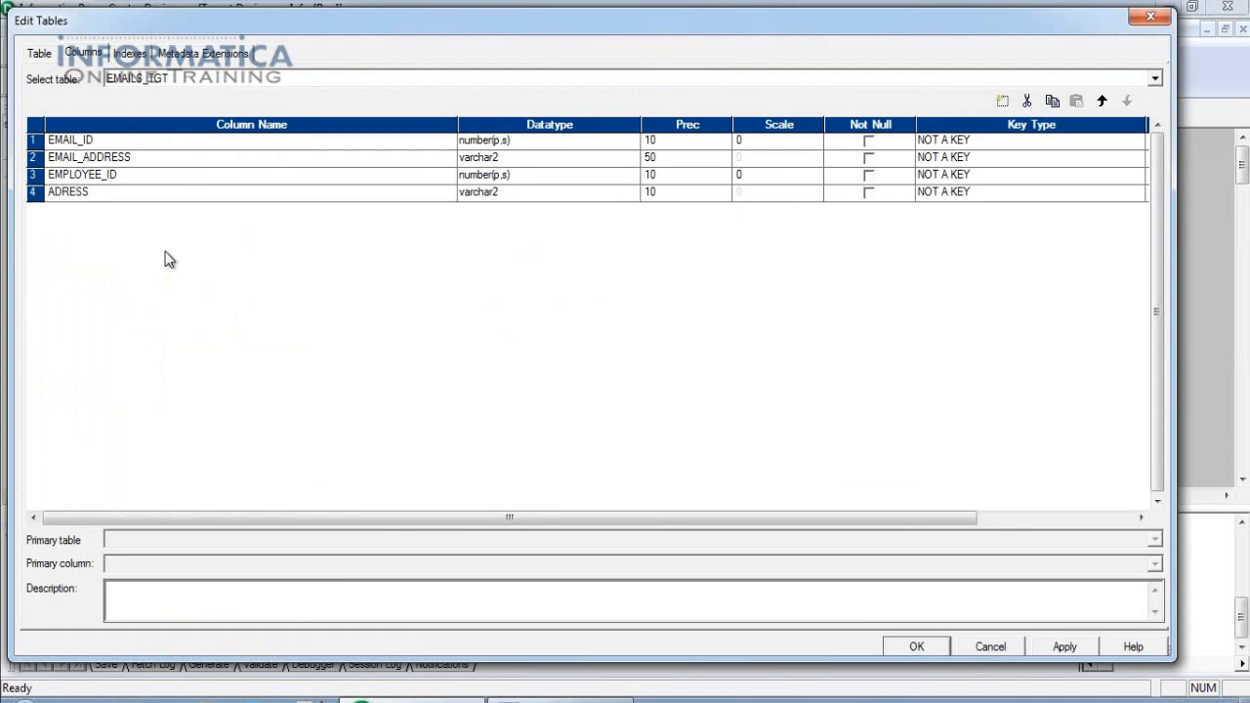
key("Left")
key("Left")
key("Left")
key("Left")
type("S")
key("BackSpace")
type("D")
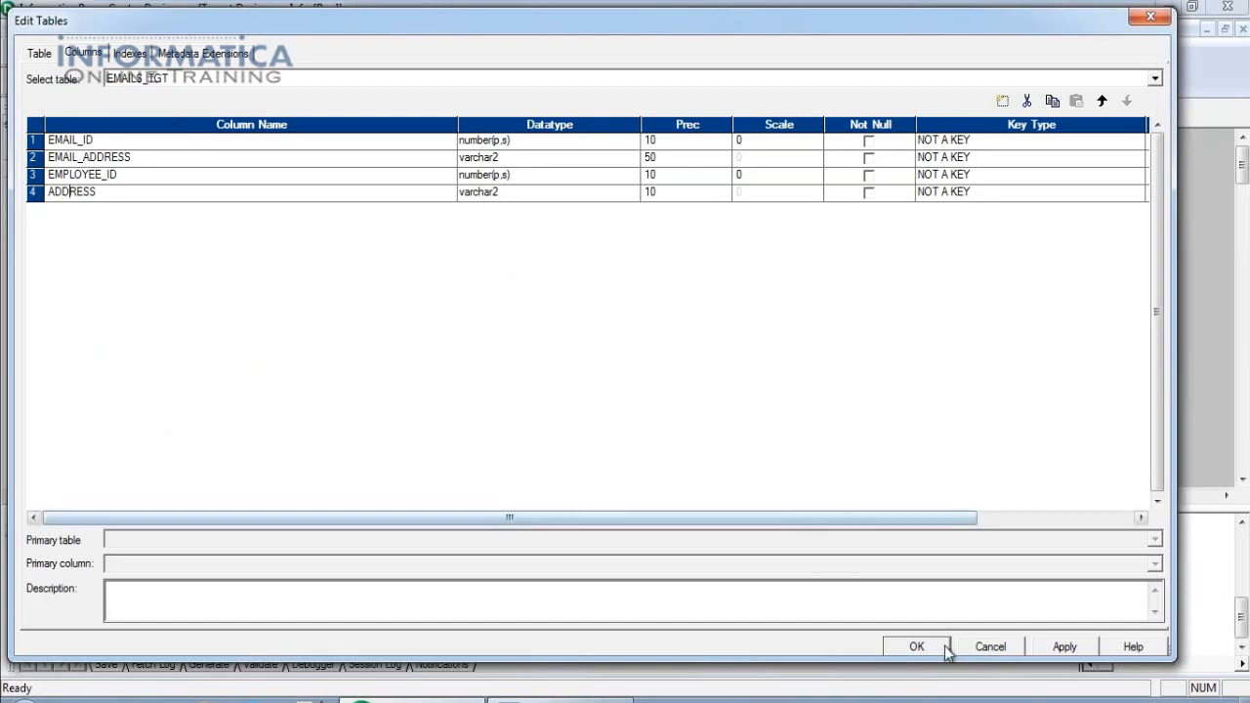
Give ADDRESS datatype varchar2 with precision 50 and apply the changes.
left_click(583, 193)
left_click(590, 192)
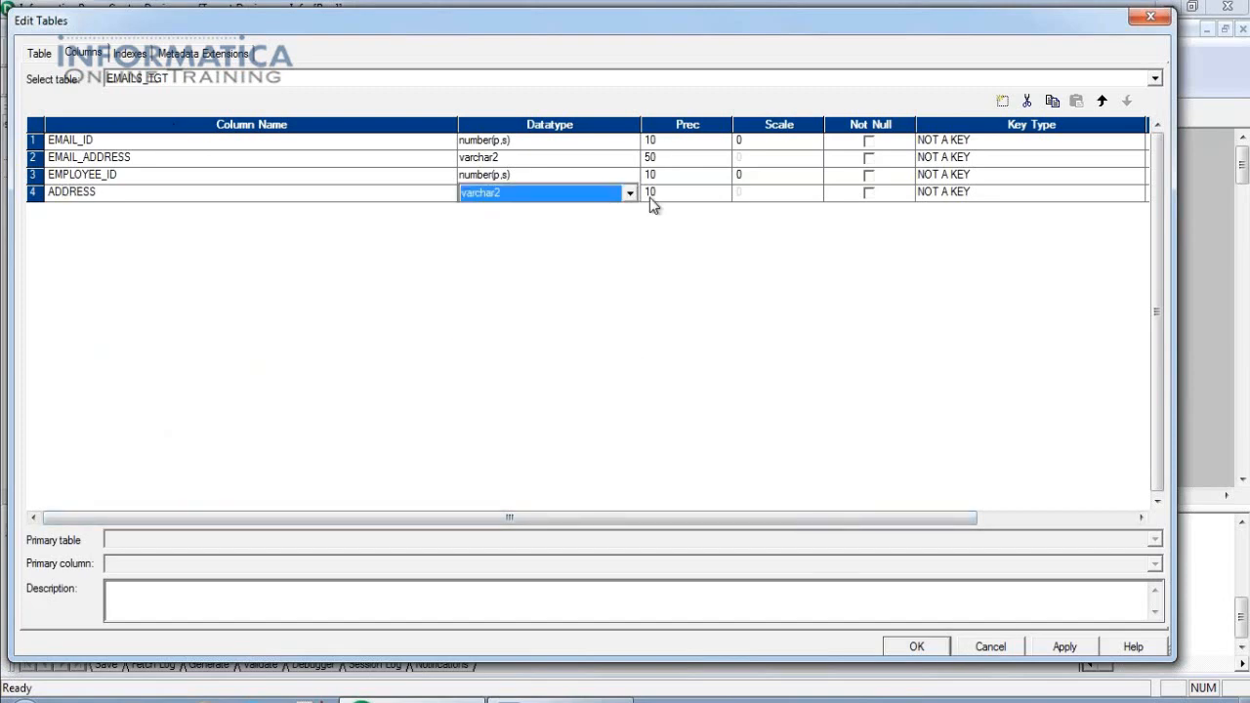
left_click(673, 195)
type("50")
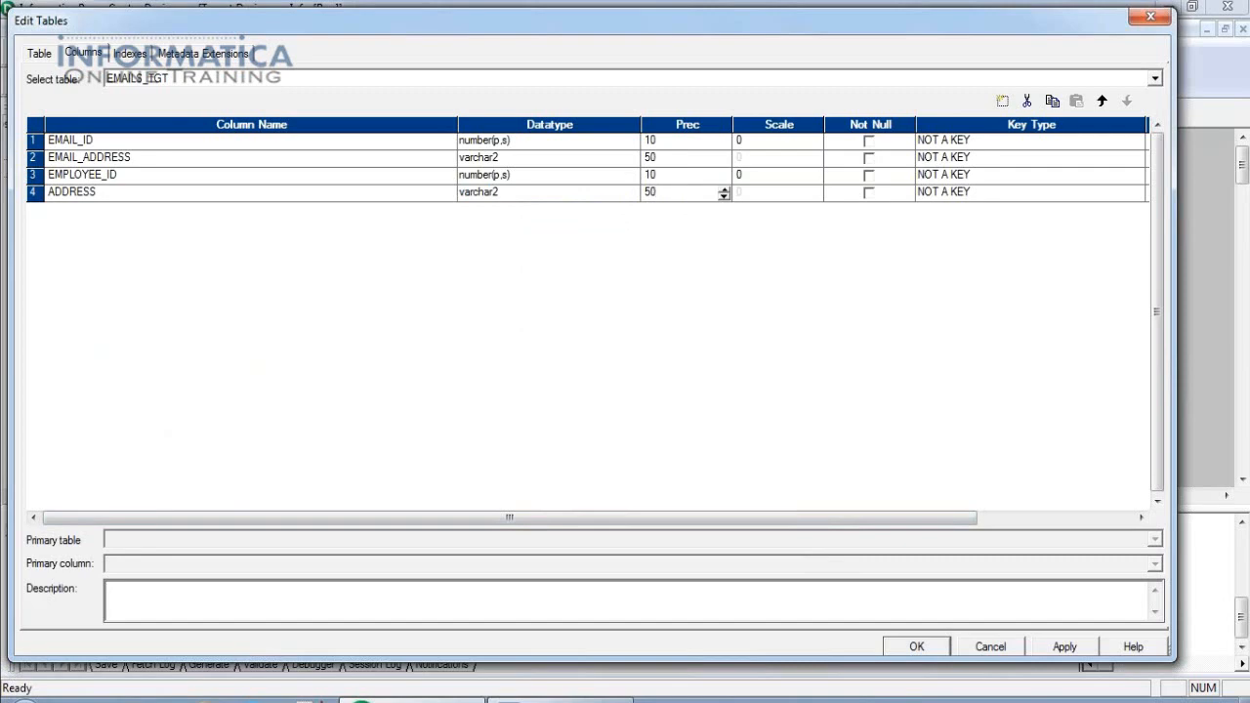
left_click(1066, 649)
left_click(917, 646)
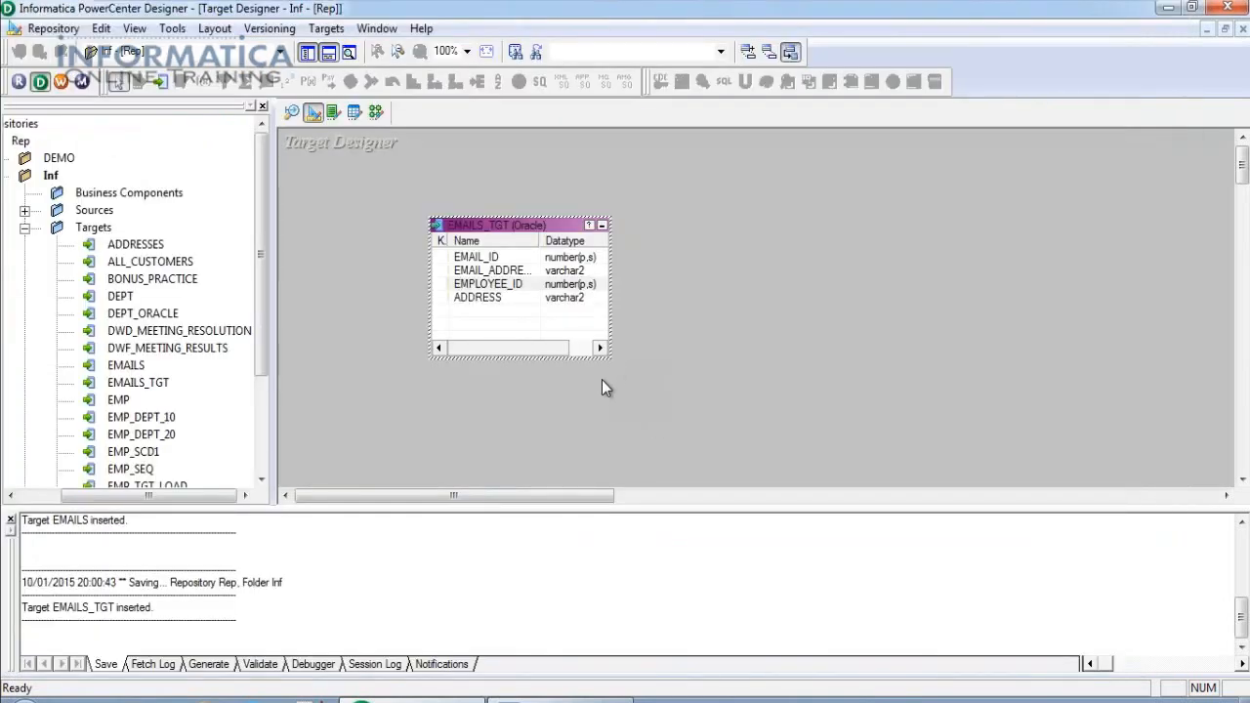
left_click(491, 301)
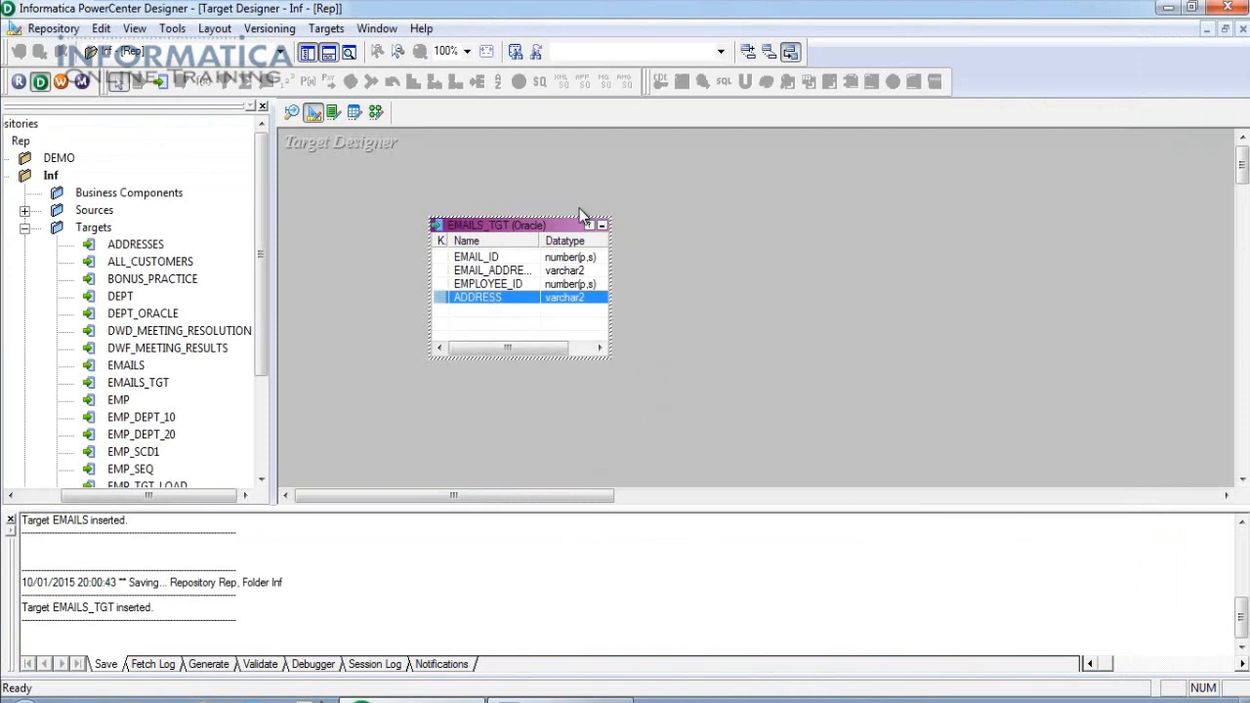
Generate and execute the target SQL on the Target ODBC source, overwriting SAMPLE.SQL.
left_click(326, 30)
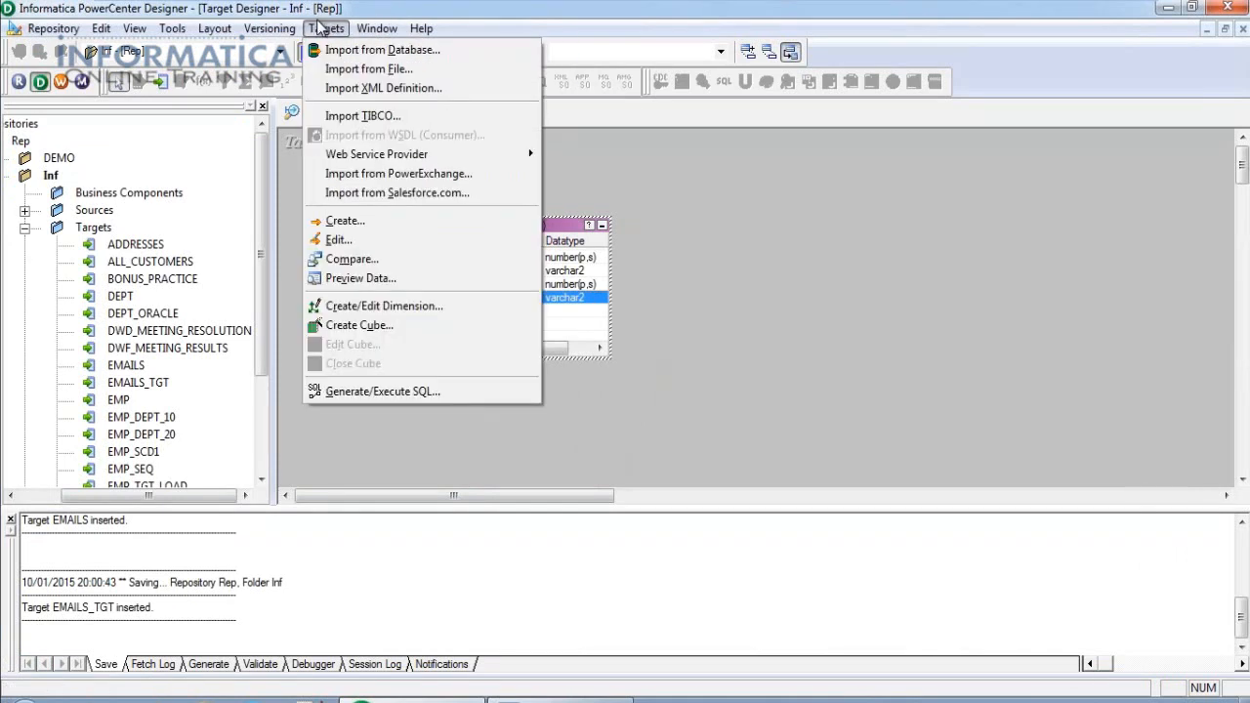
left_click(336, 392)
left_click_drag(703, 205, 874, 195)
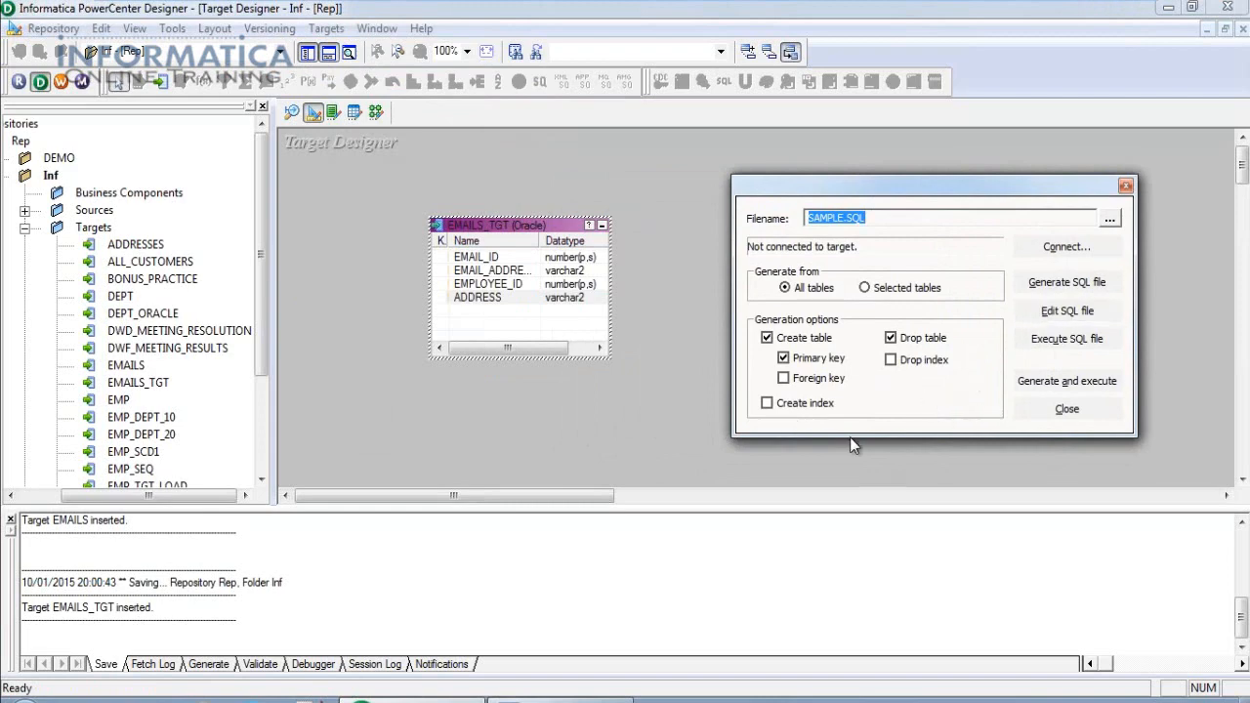
left_click(1066, 381)
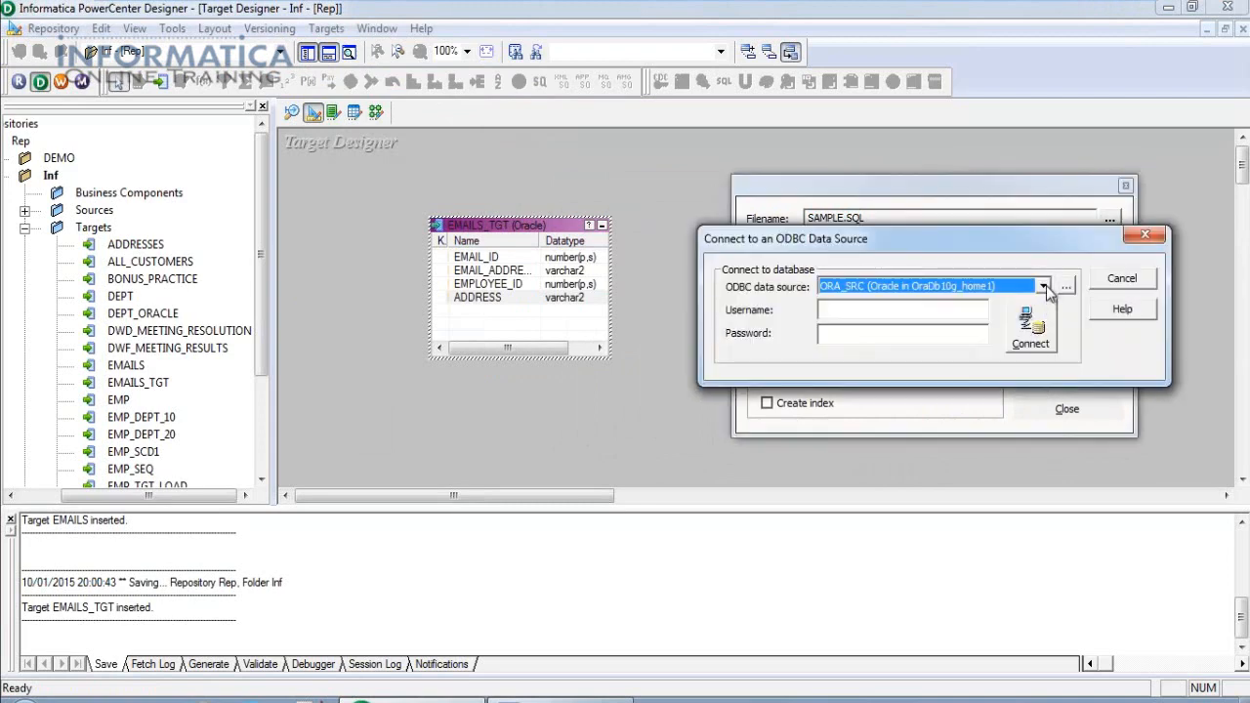
left_click(1043, 287)
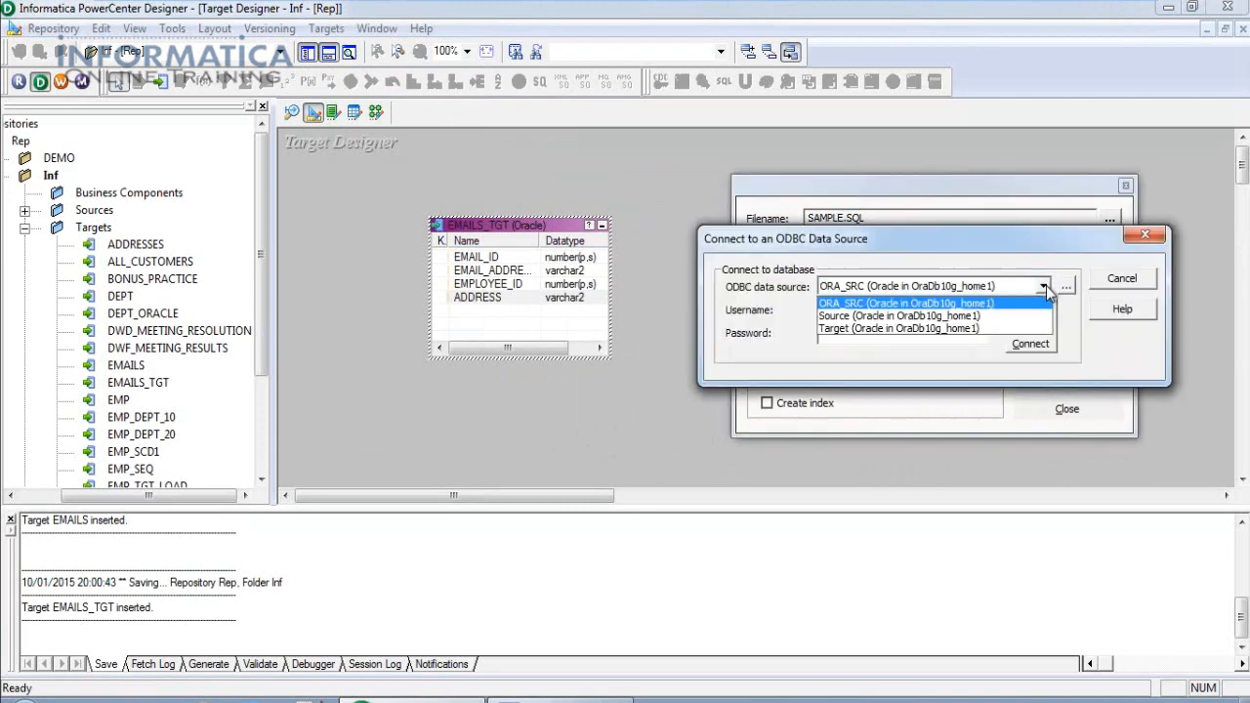
left_click(934, 328)
left_click(898, 310)
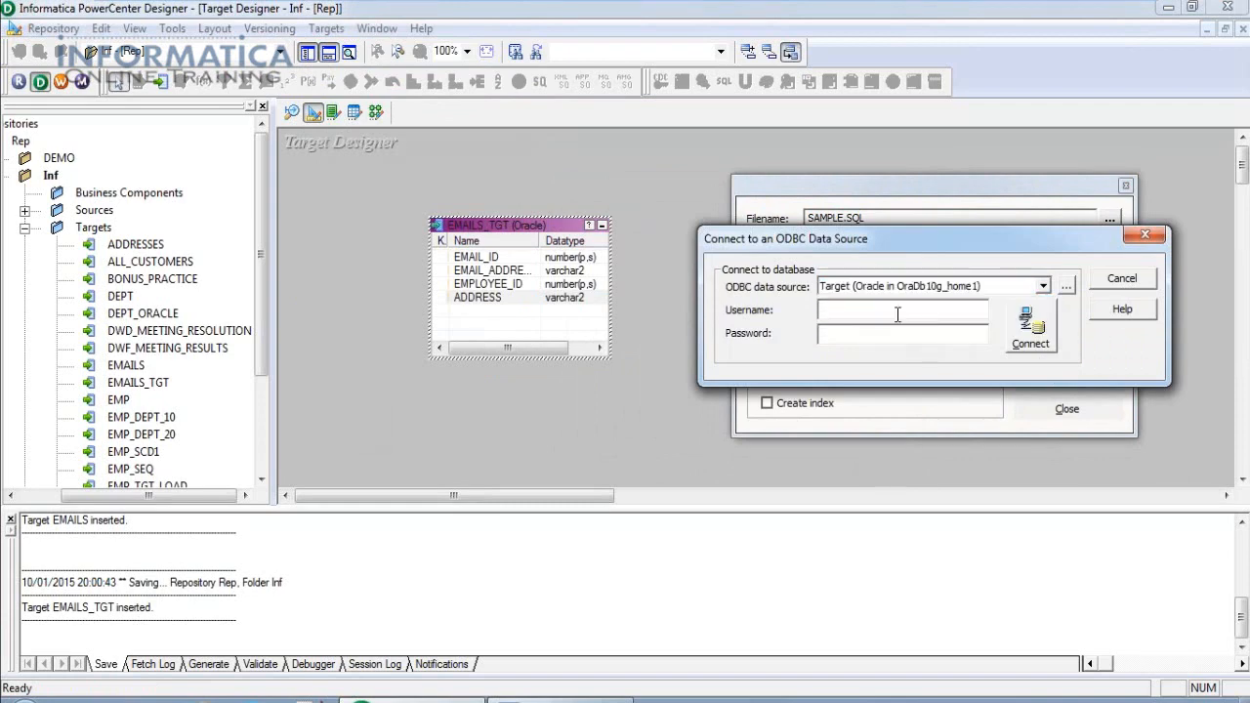
left_click(1027, 332)
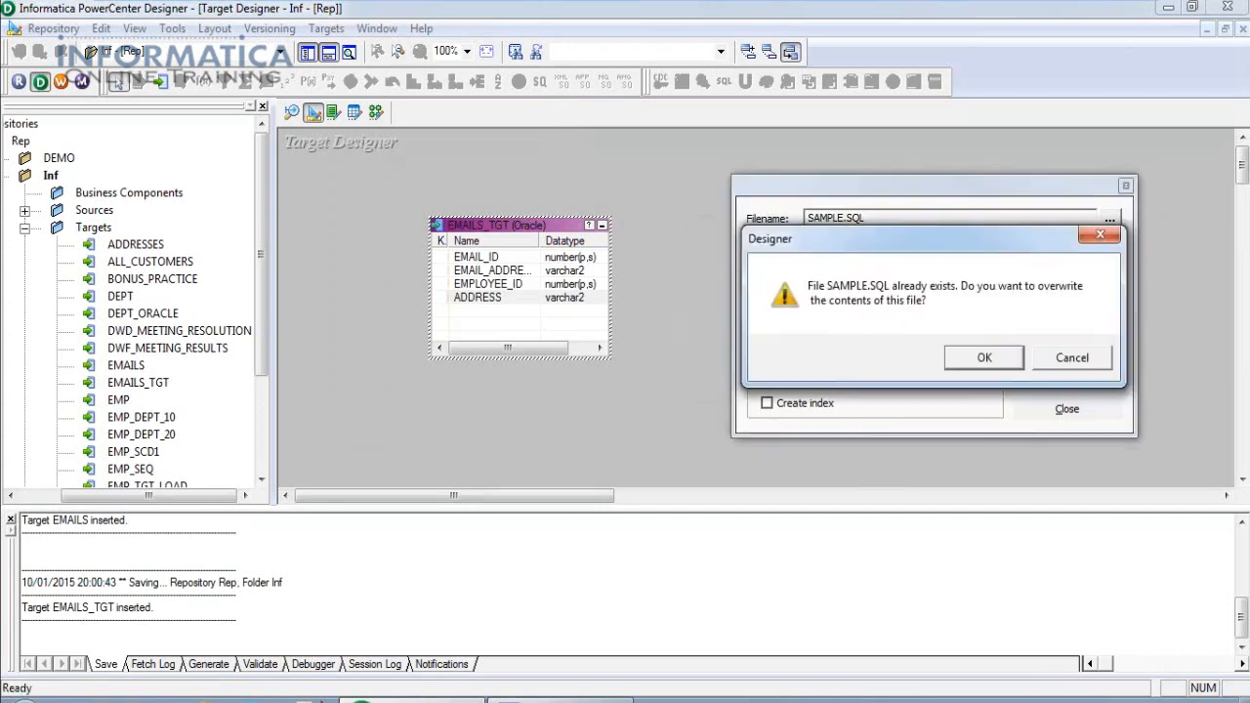
left_click(1000, 369)
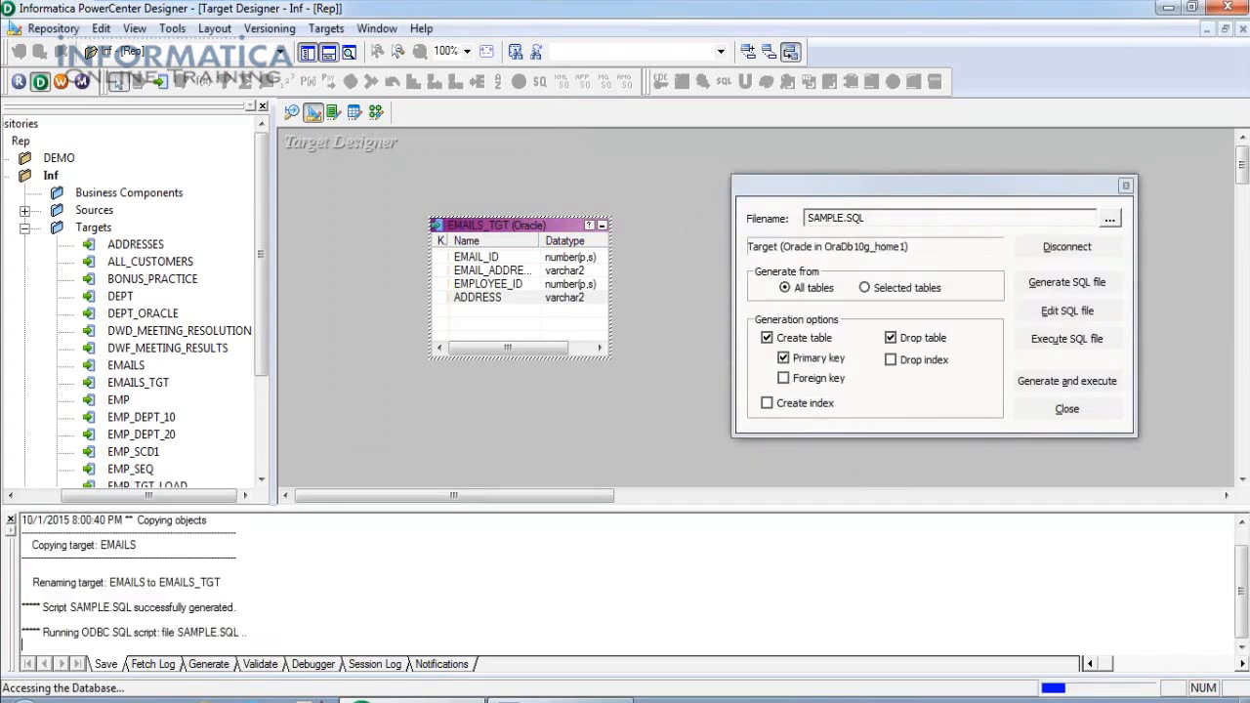
left_click(1067, 410)
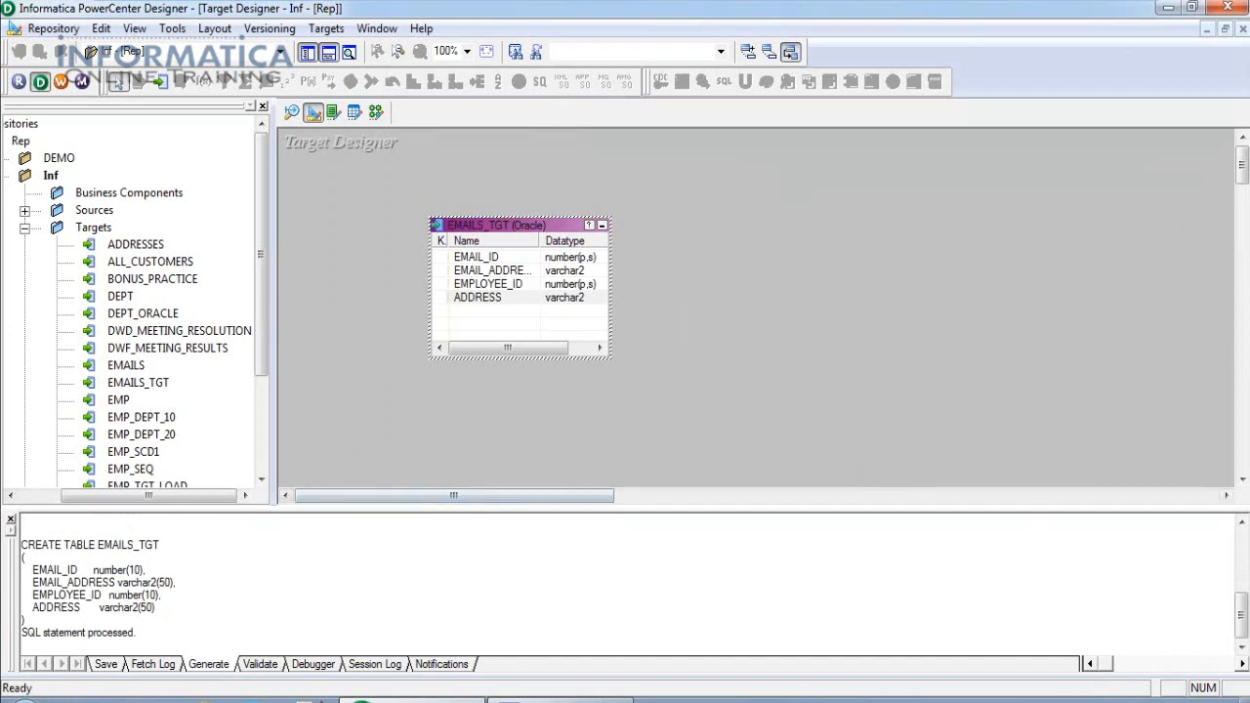
Enlarge the output log and review the CREATE TABLE EMAILS_TGT statement.
left_click_drag(395, 508, 390, 456)
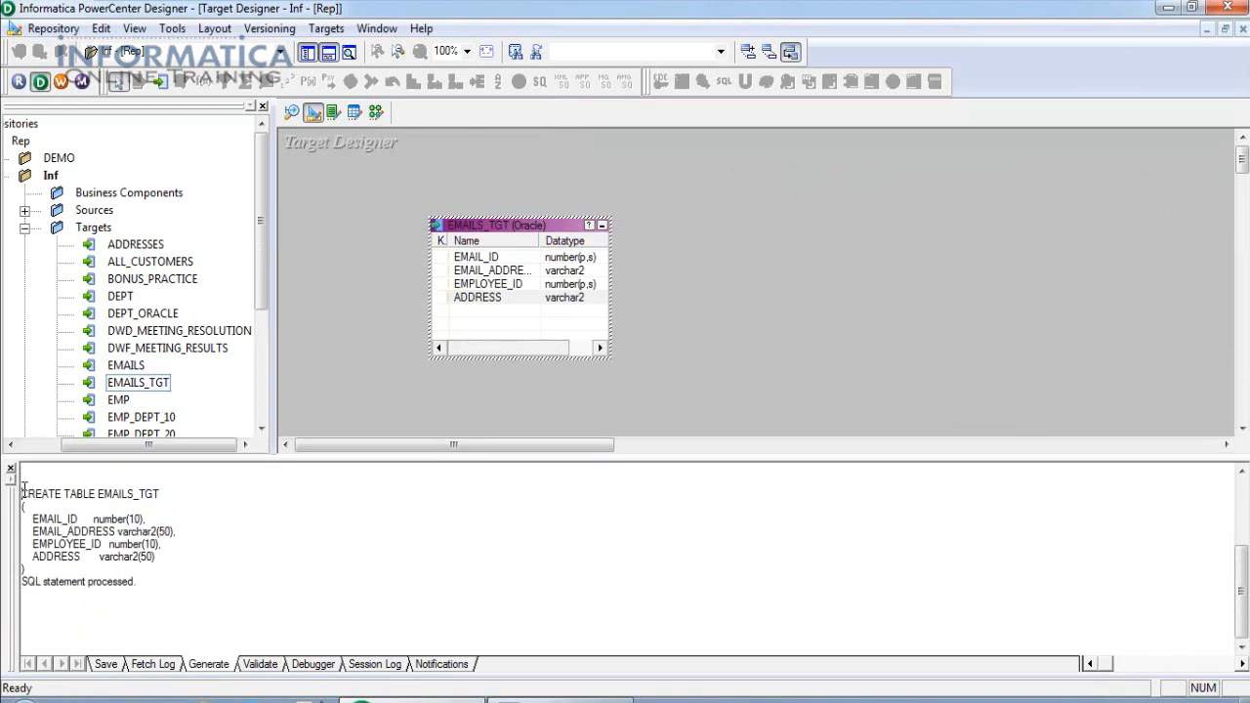
left_click_drag(23, 488, 154, 585)
scroll(154, 585, "up", 4)
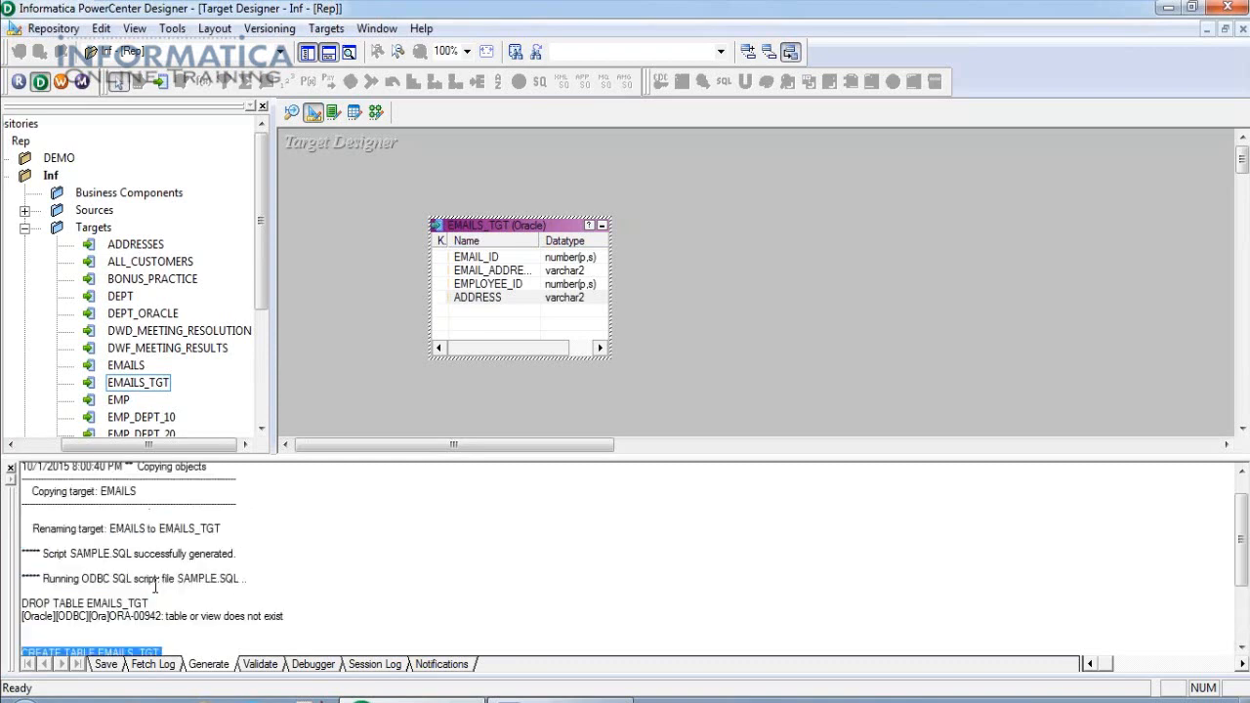
scroll(171, 589, "down", 2)
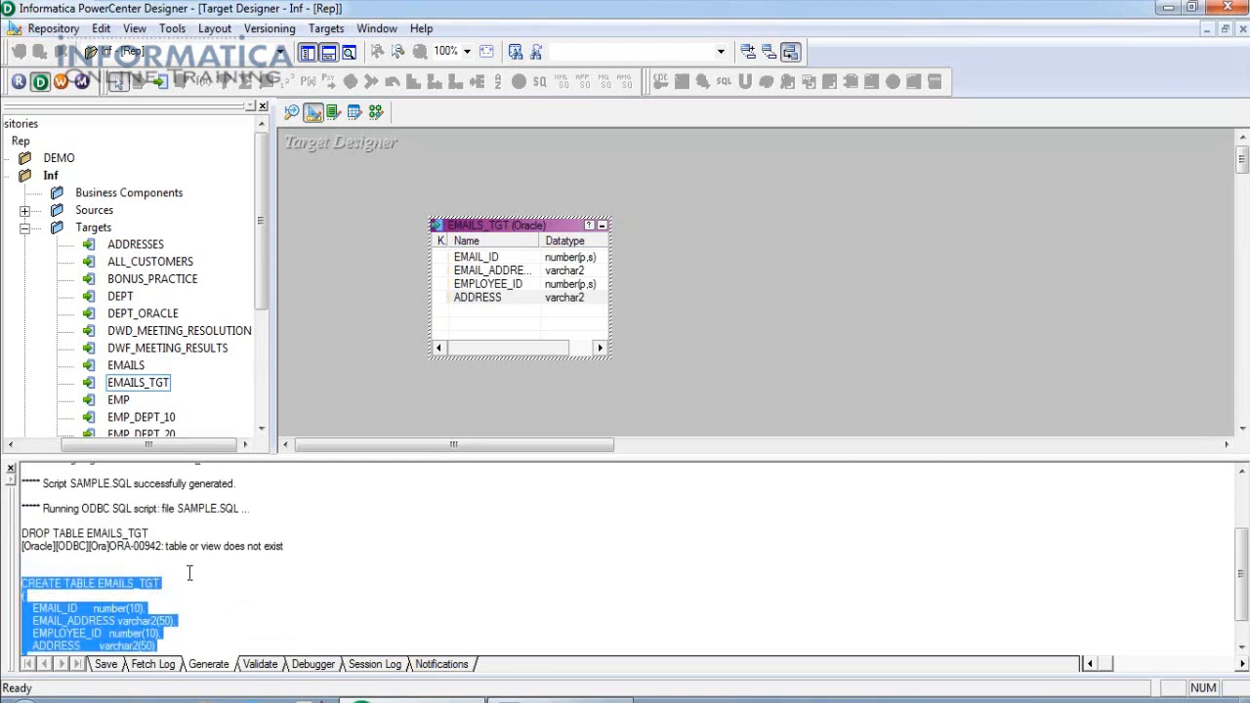
scroll(186, 573, "down", 2)
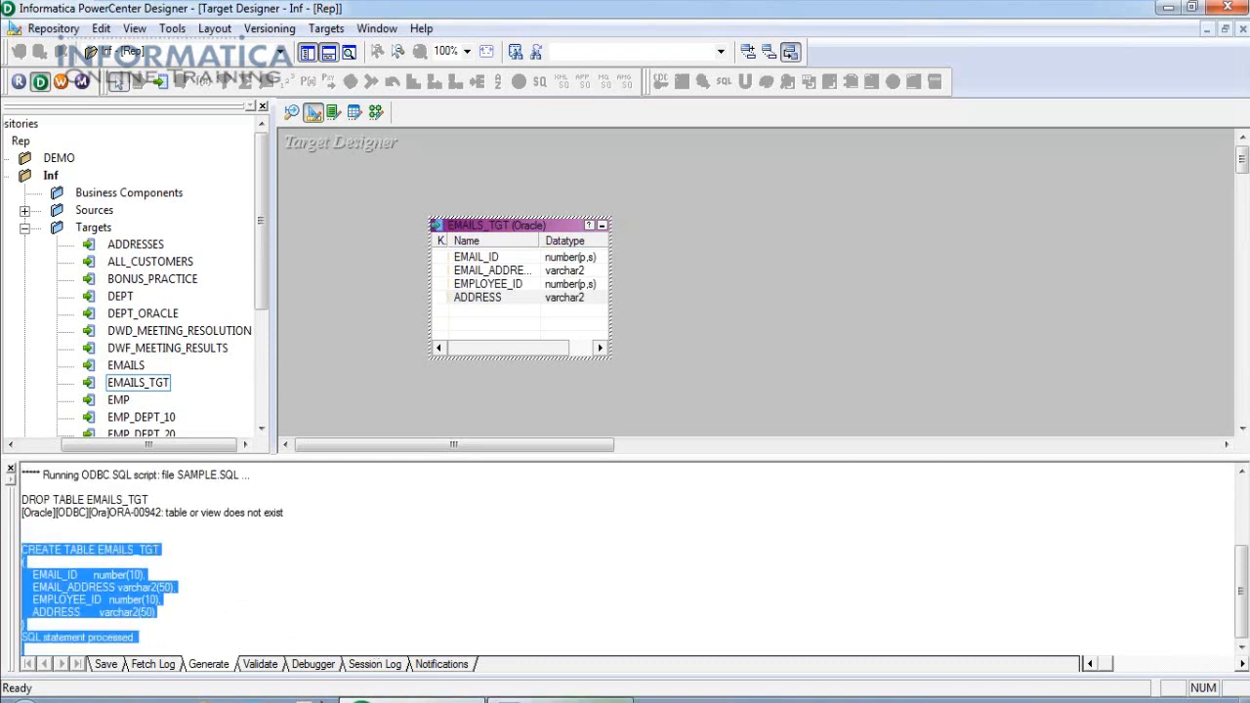
mouse_move(559, 699)
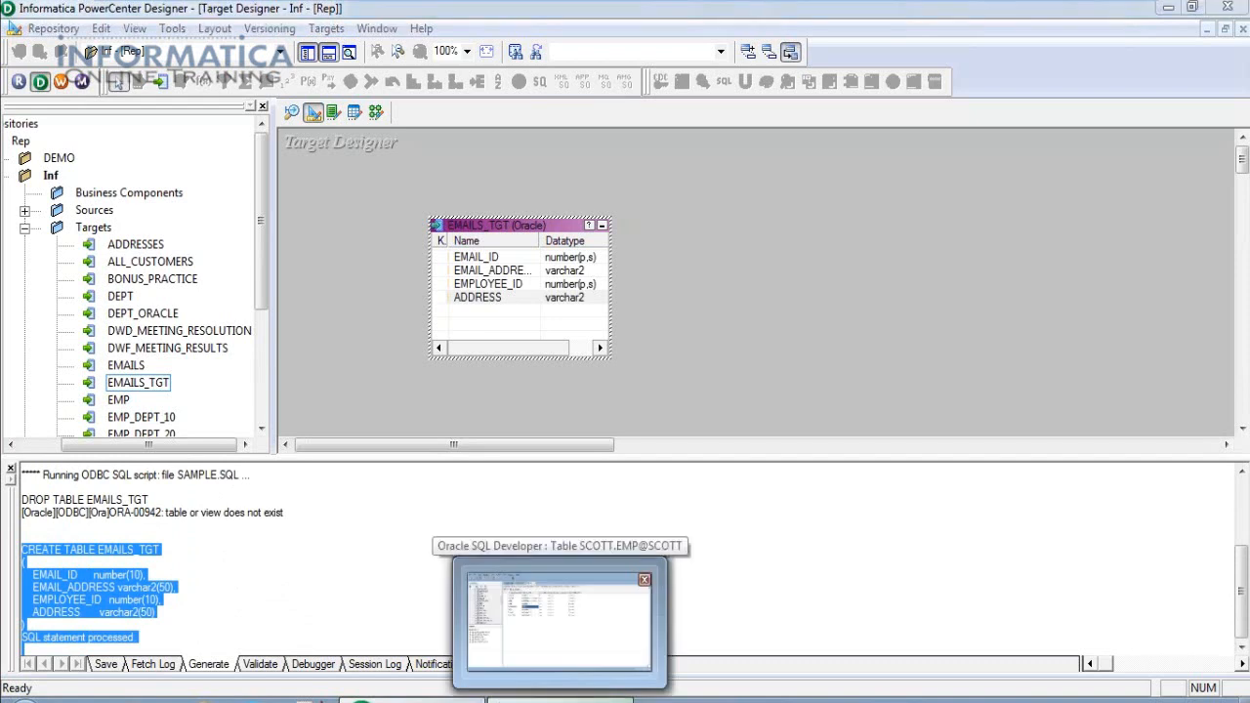
In Oracle SQL Developer, open the TARGET connection and check the EMAILS_TGT table.
left_click(559, 699)
left_click_drag(228, 226, 231, 161)
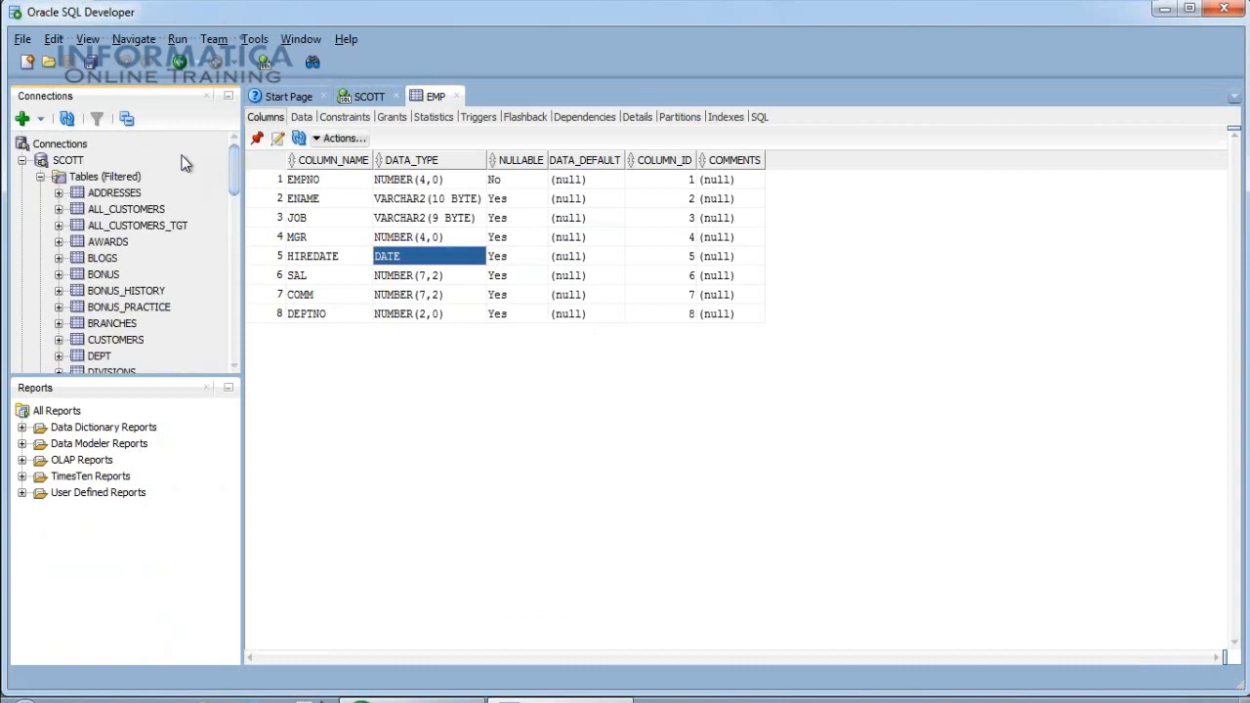
left_click(22, 160)
double_click(74, 178)
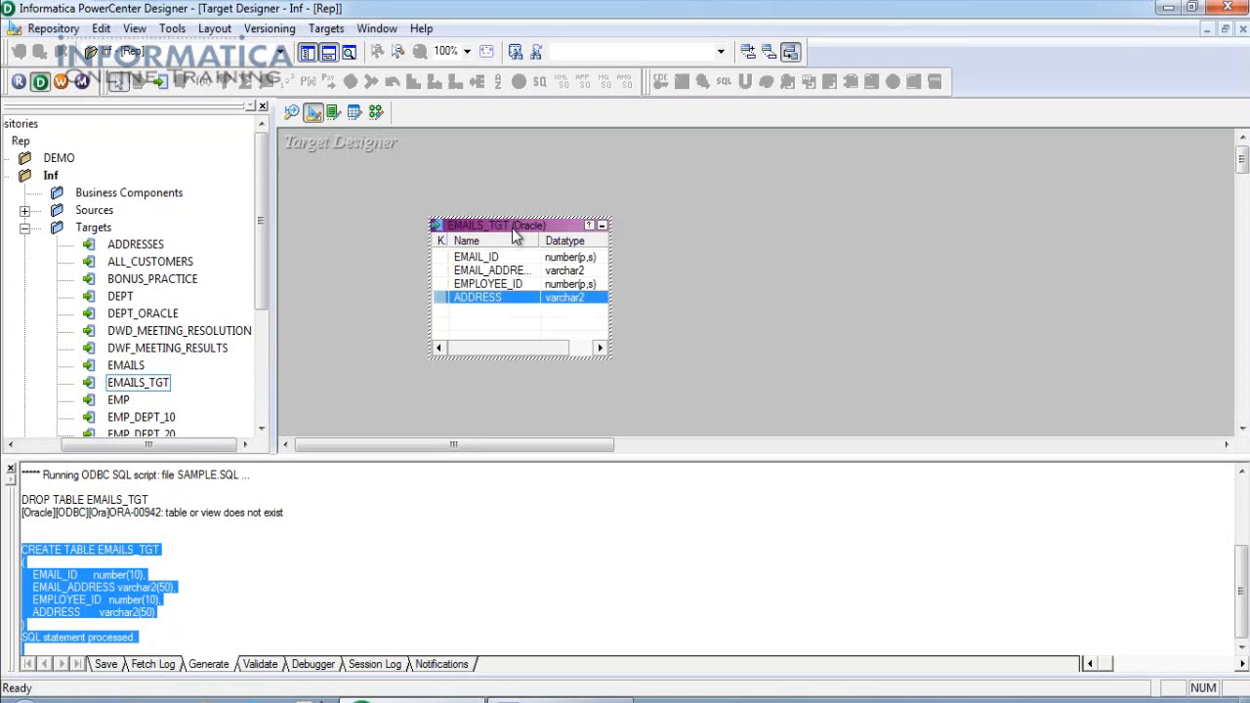
double_click(521, 229)
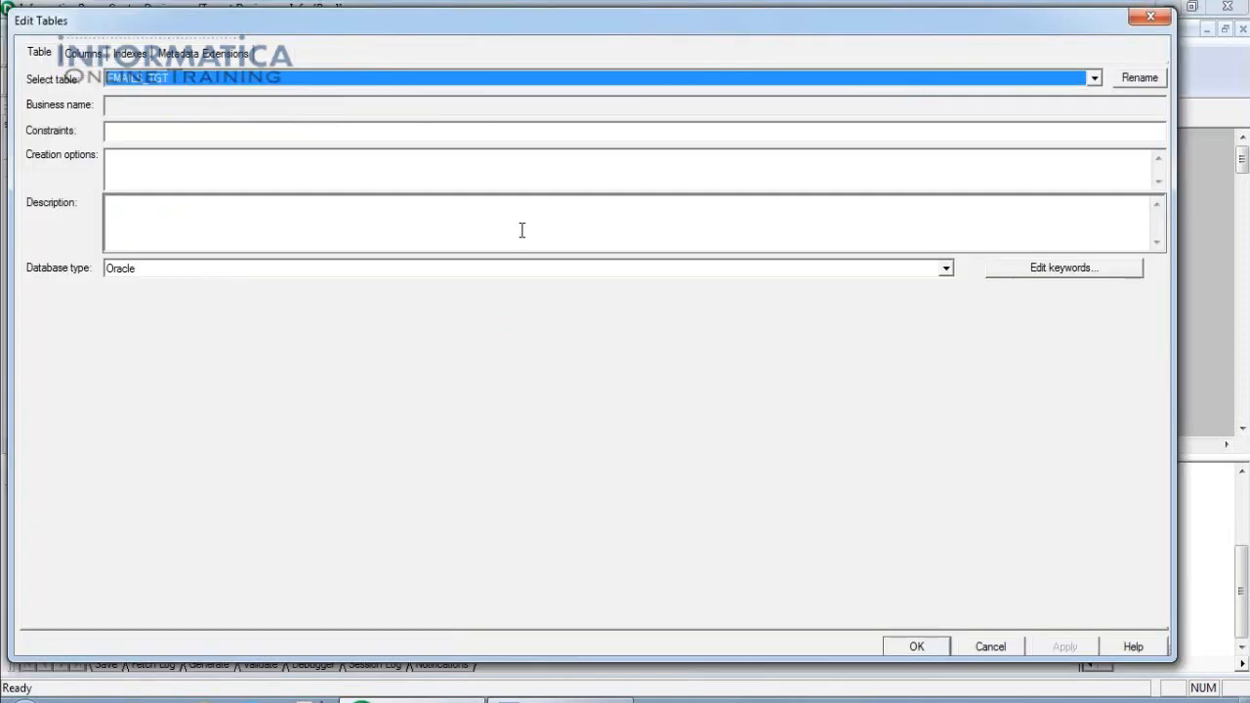
left_click(1139, 78)
key("ctrl+c")
key("Escape")
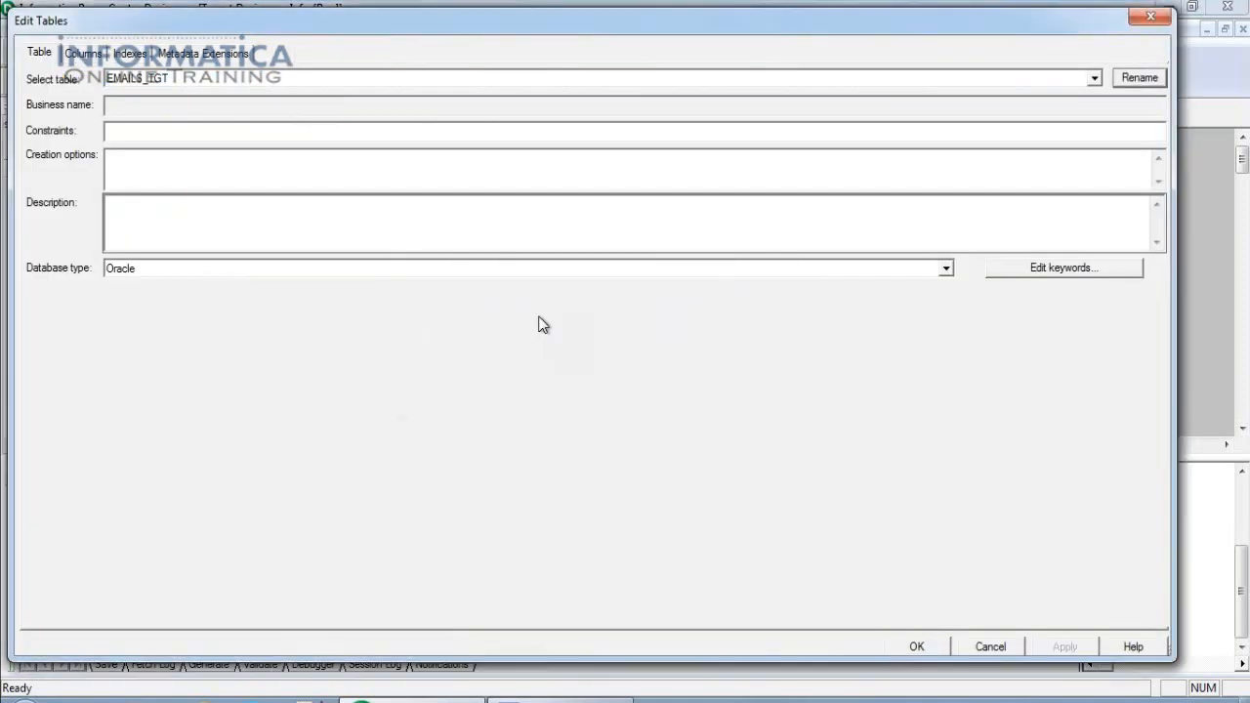
key("Escape")
Run 'select * from EMAILS_TGT;' against the TARGET database.
key("alt+Tab")
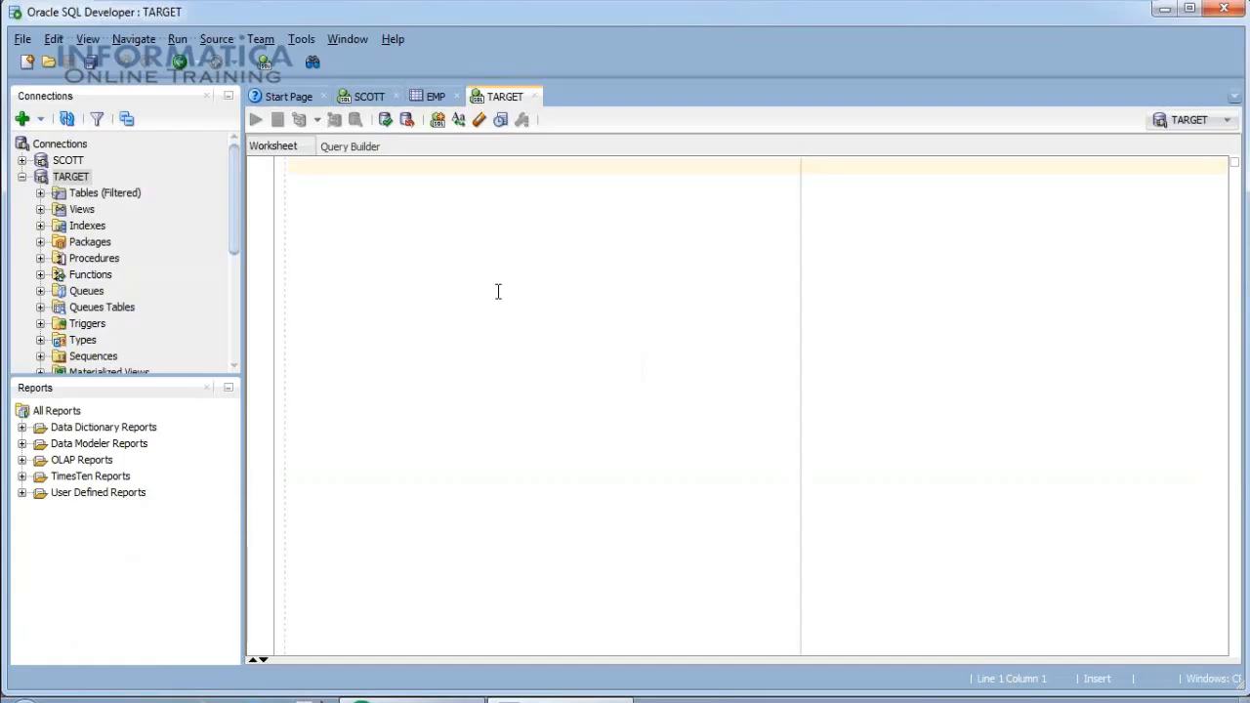
type("select * from")
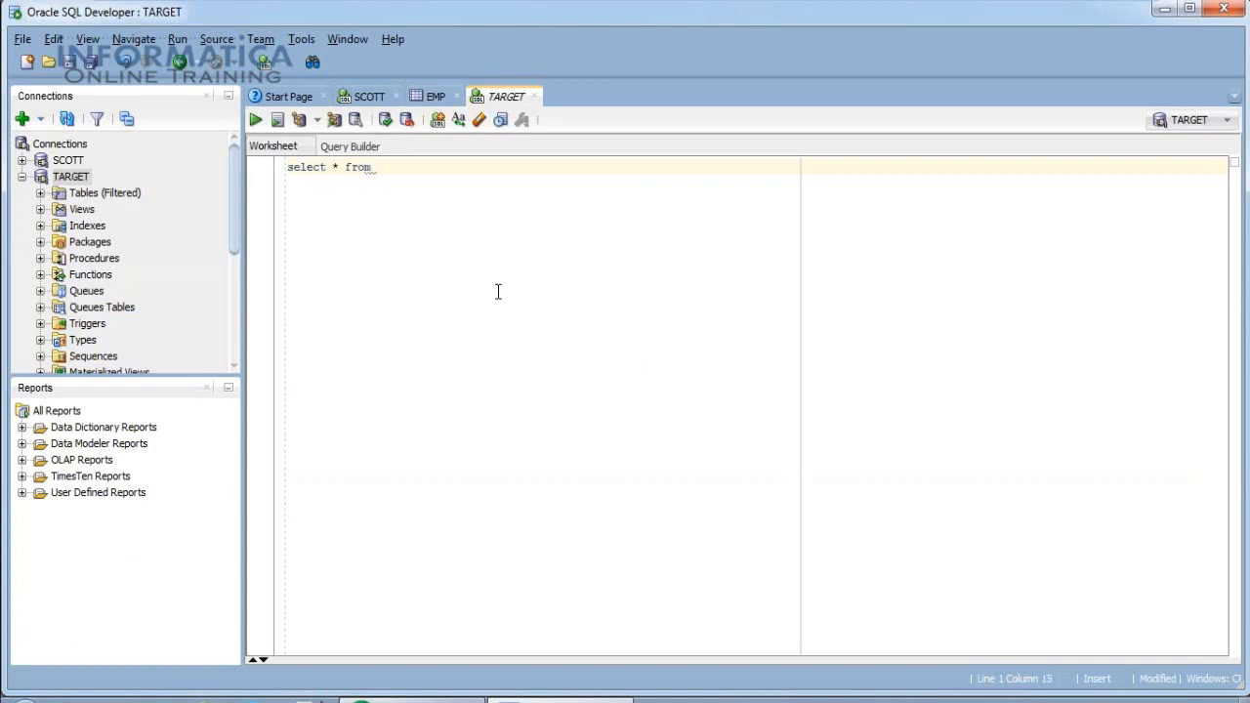
key("ctrl+v")
type(";")
key("ctrl+a")
key("ctrl+Return")
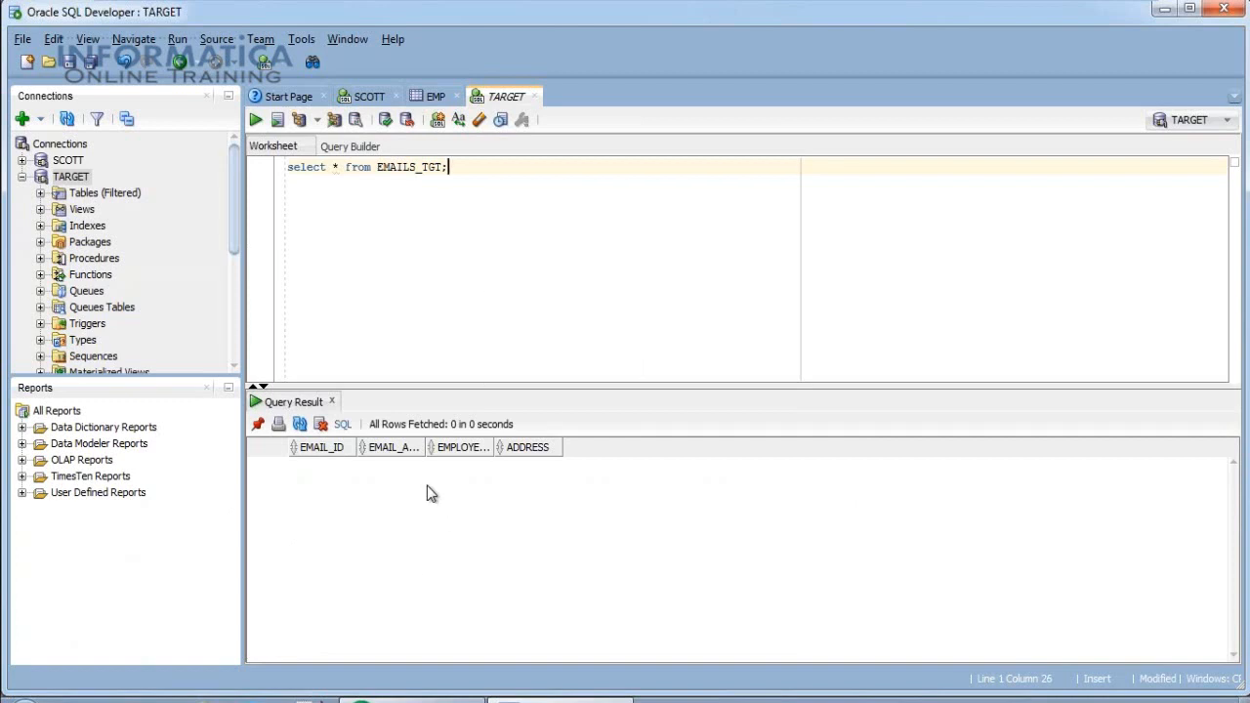
Describe EMAILS_TGT with Shift+F4 to view its four columns, then return to PowerCenter Designer.
double_click(430, 170)
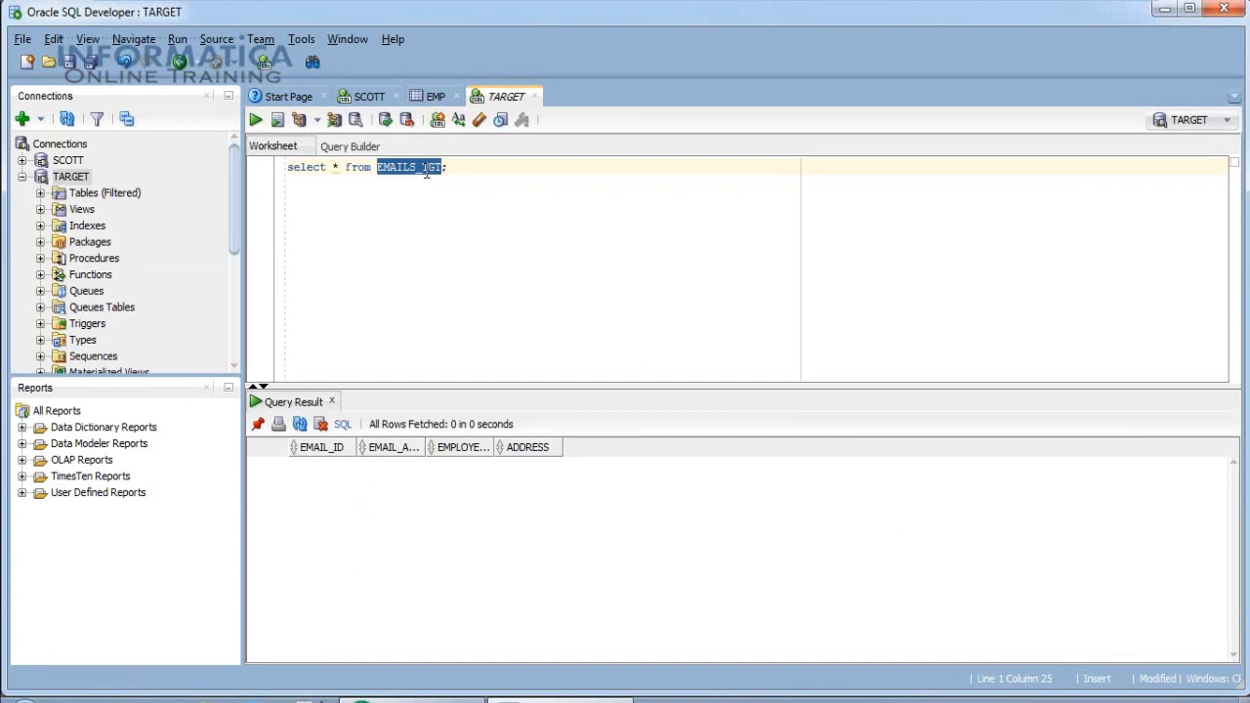
key("shift+F4")
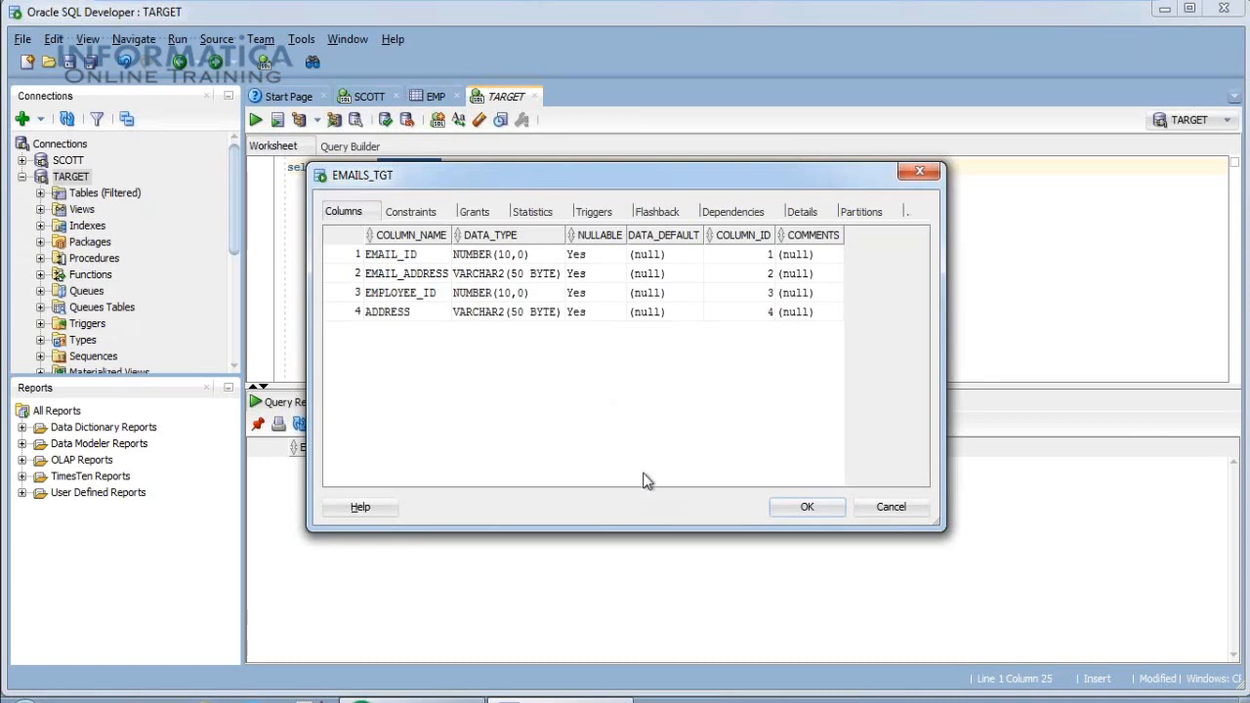
left_click(889, 510)
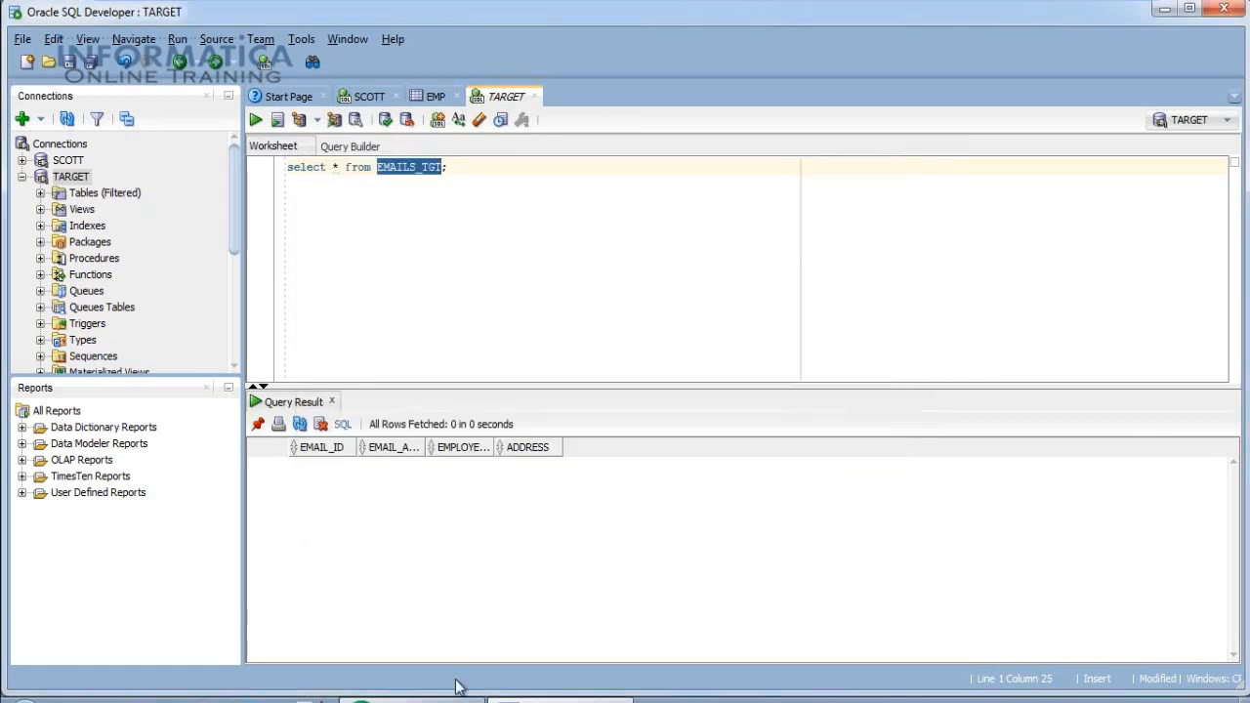
left_click(461, 689)
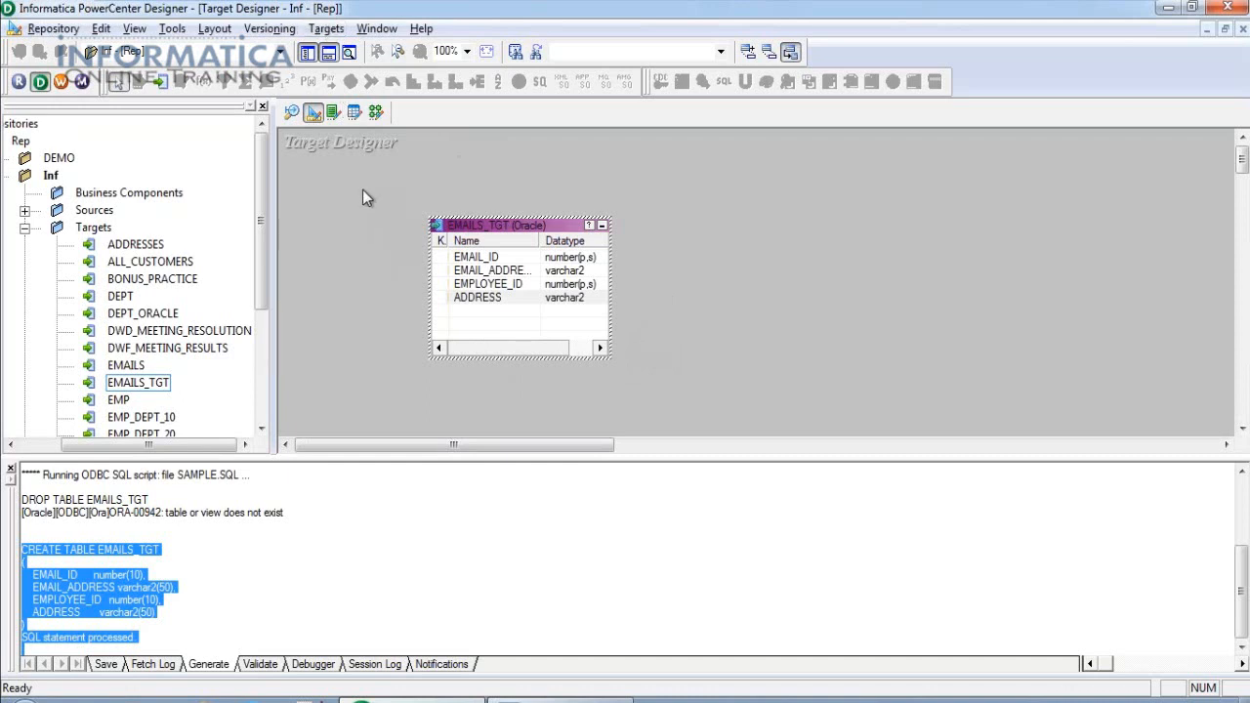
Switch to the empty Transformation Developer workspace from the toolbar.
left_click(333, 114)
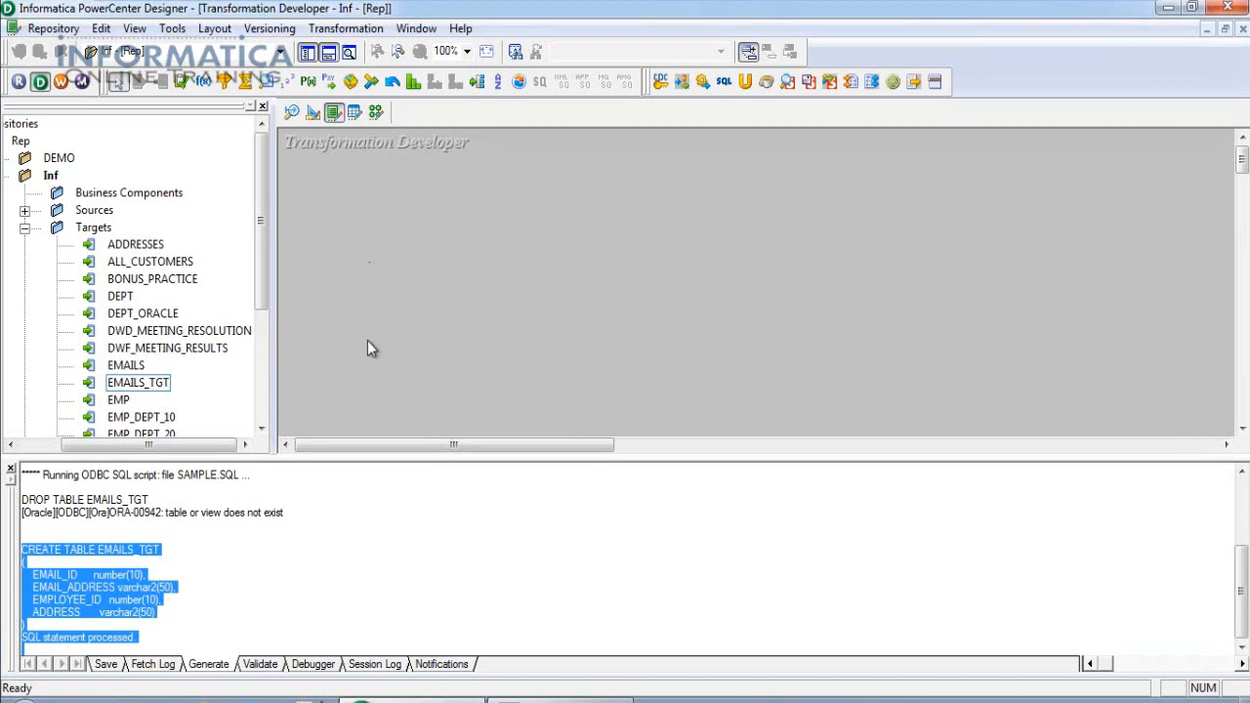
Go to the Mapping Designer and expand Sources to select the EMP source.
left_click(355, 112)
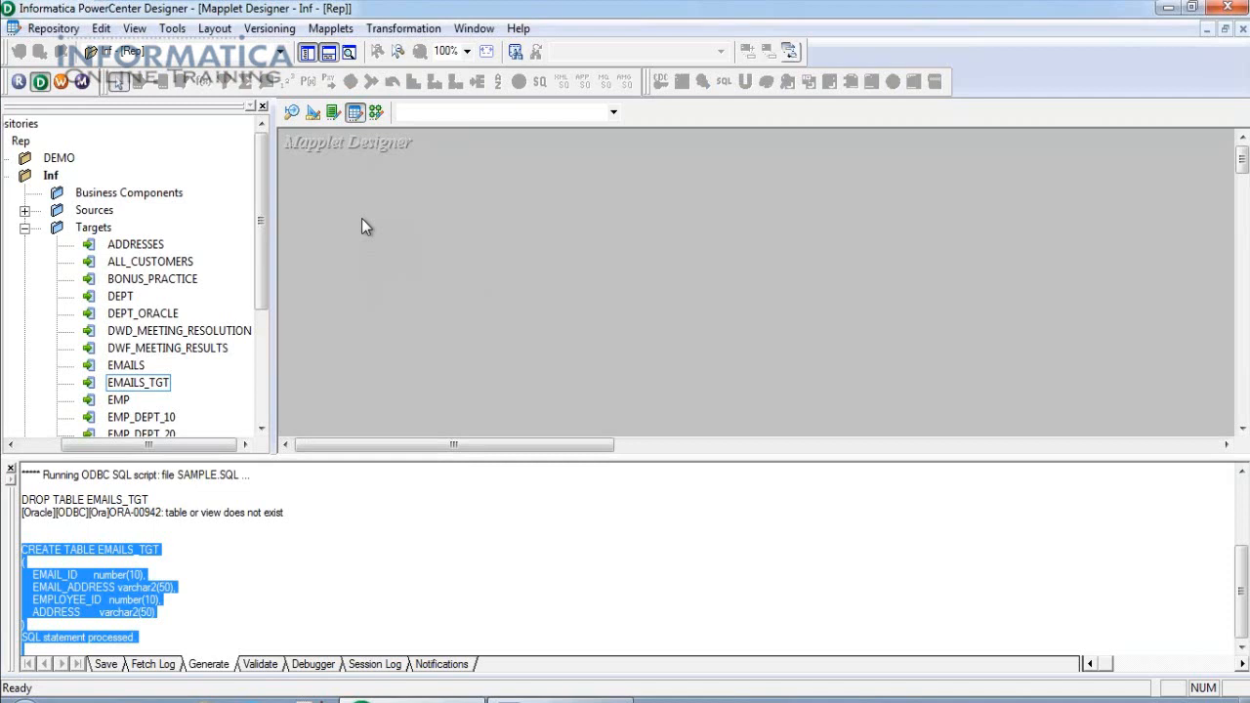
left_click(333, 113)
left_click(376, 112)
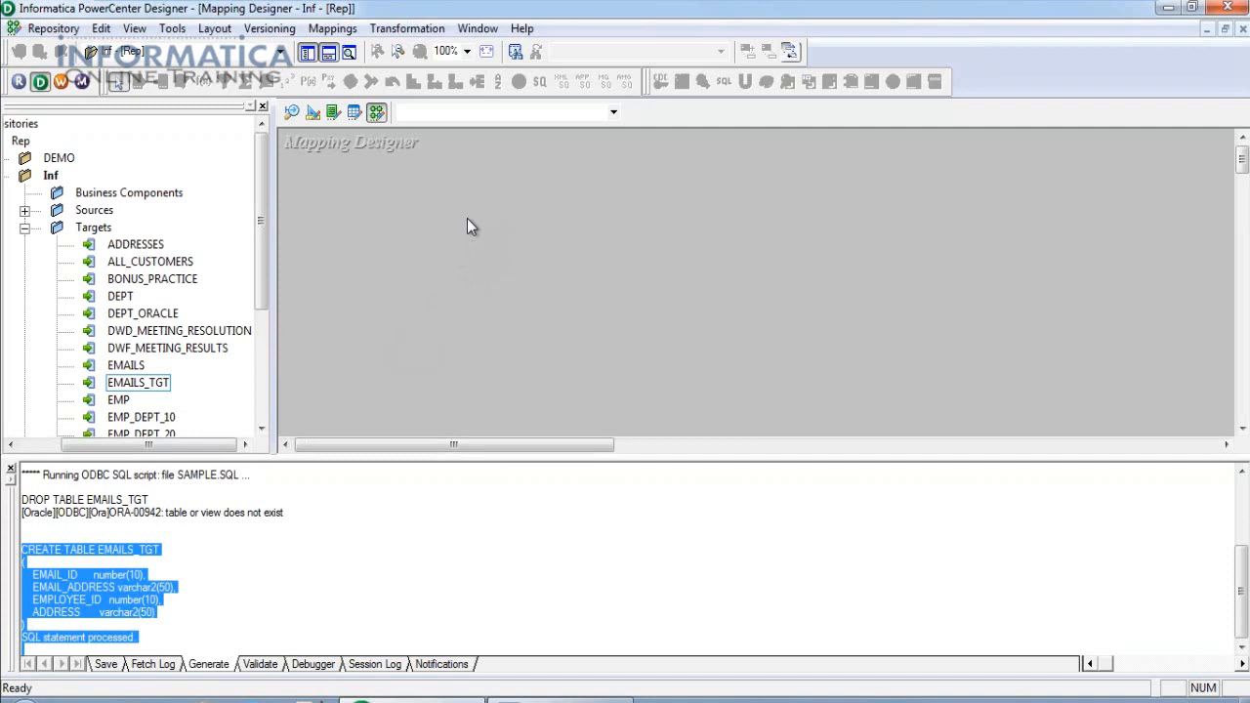
left_click(25, 211)
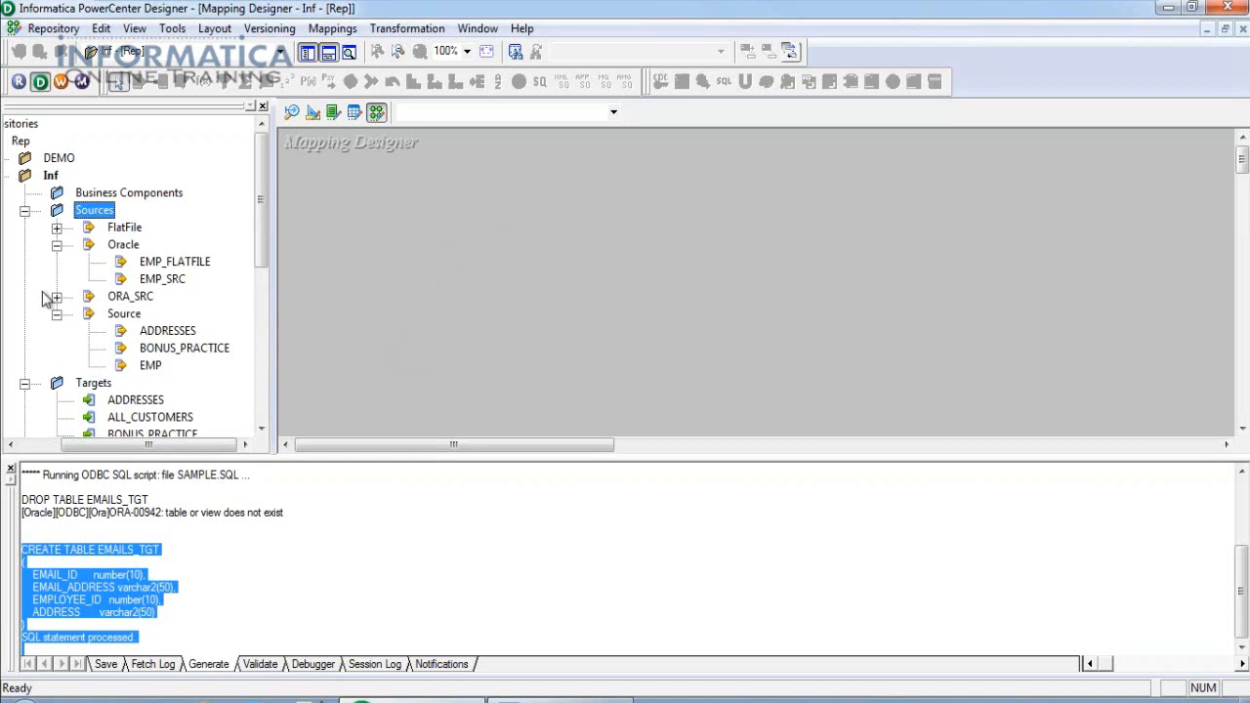
left_click(149, 367)
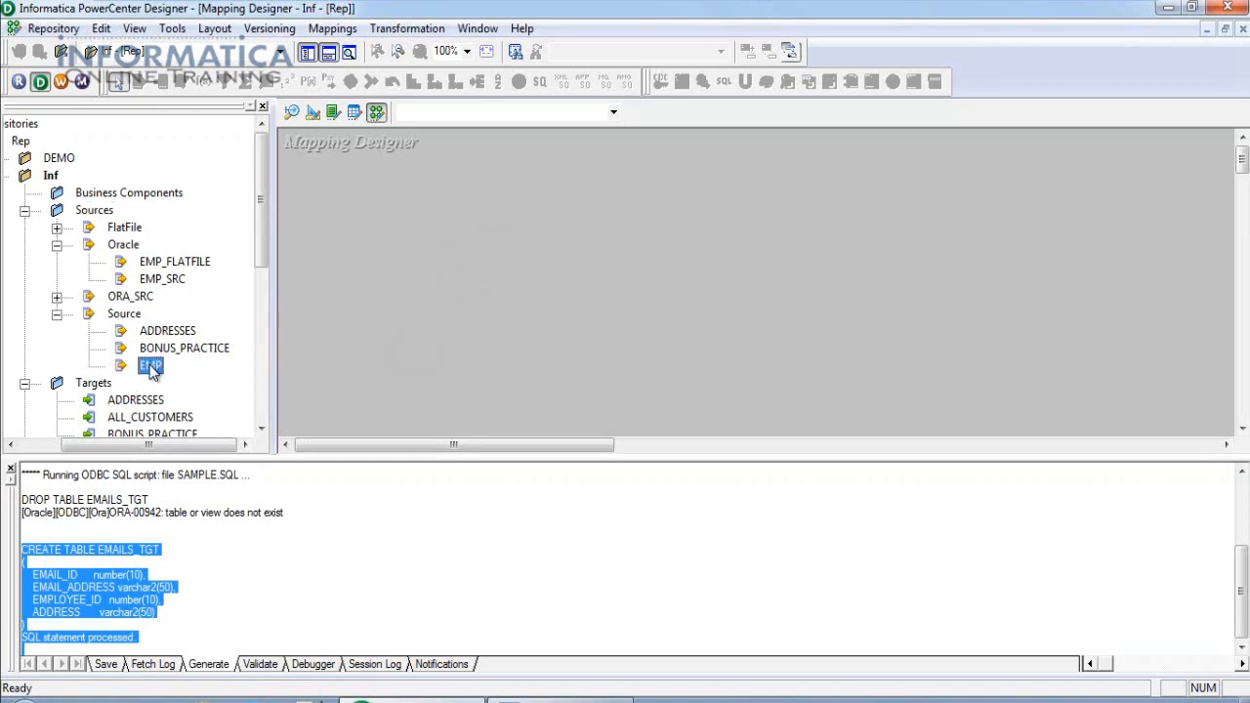
Create mapping m_PASS_THROUGH from the EMP source and hide the Output window.
left_click_drag(176, 369, 379, 192)
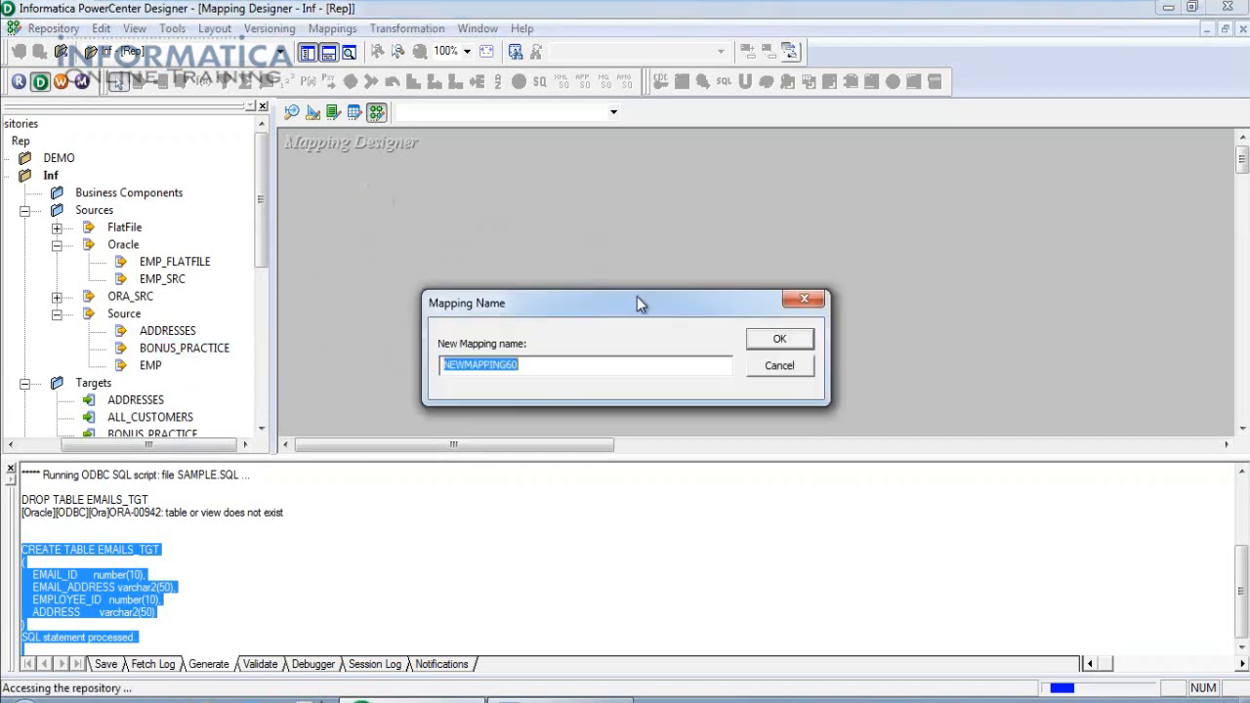
type("m")
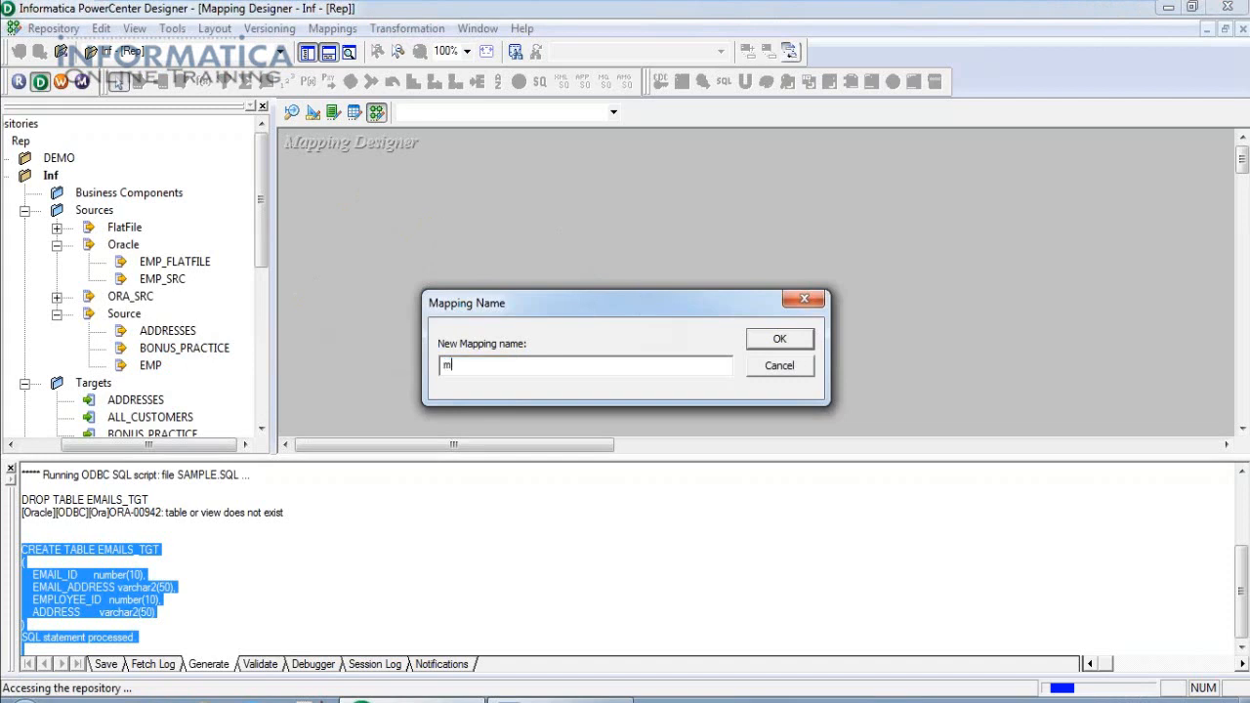
type("_PASS_THROUGH")
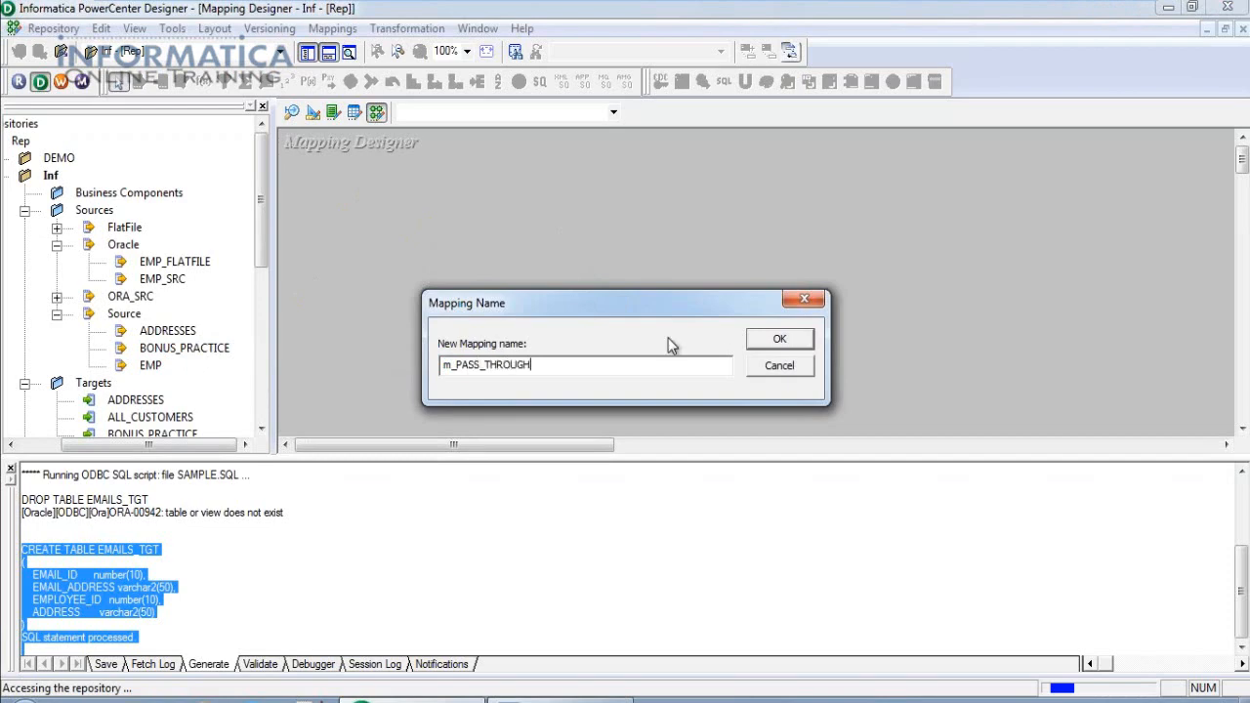
left_click(771, 342)
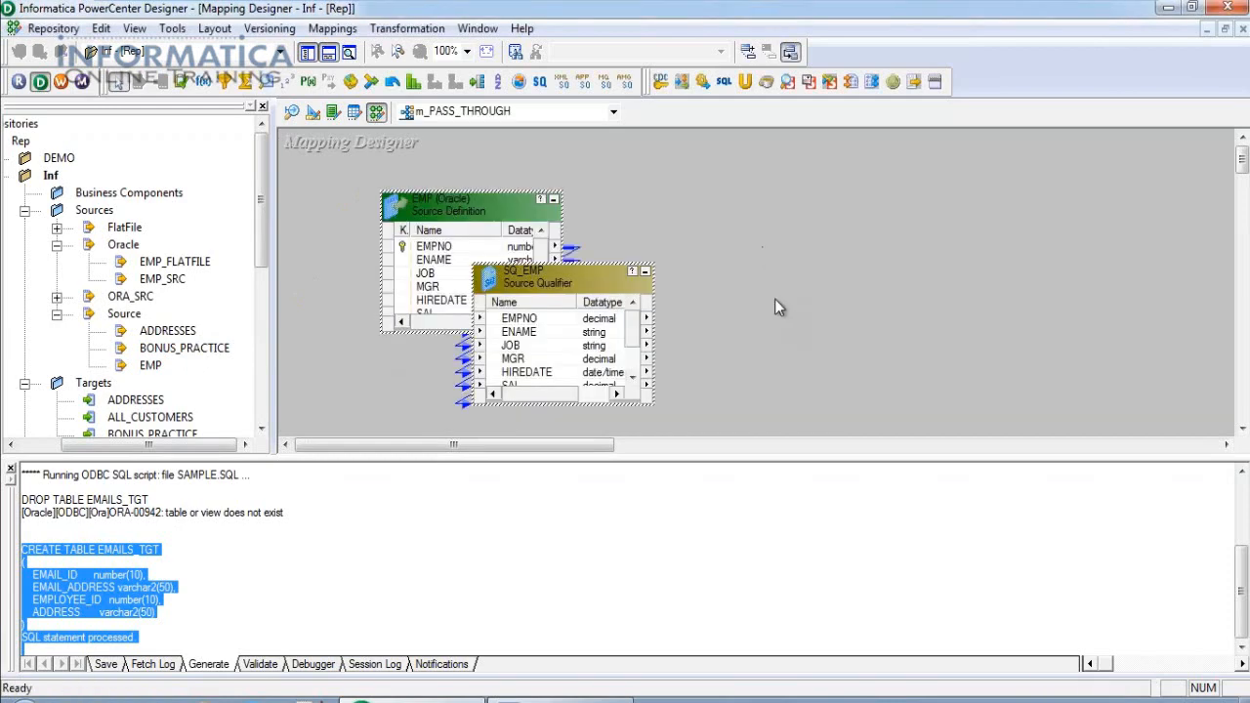
left_click(819, 278)
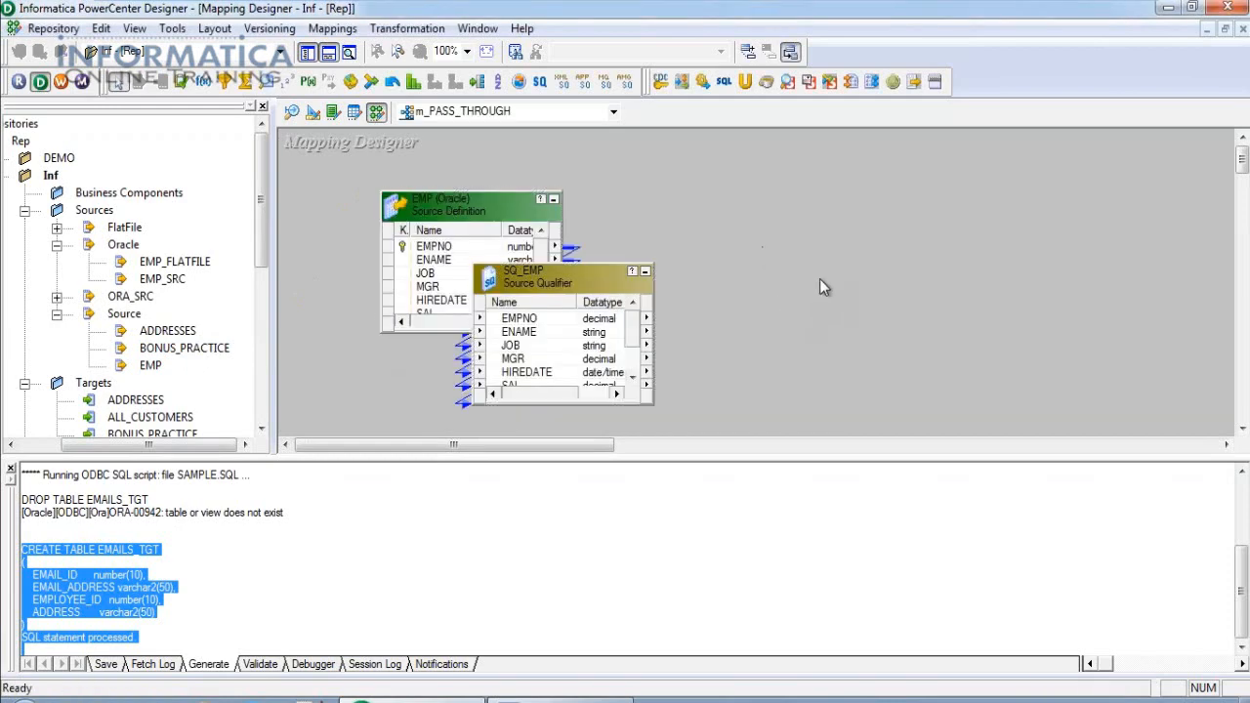
left_click(328, 53)
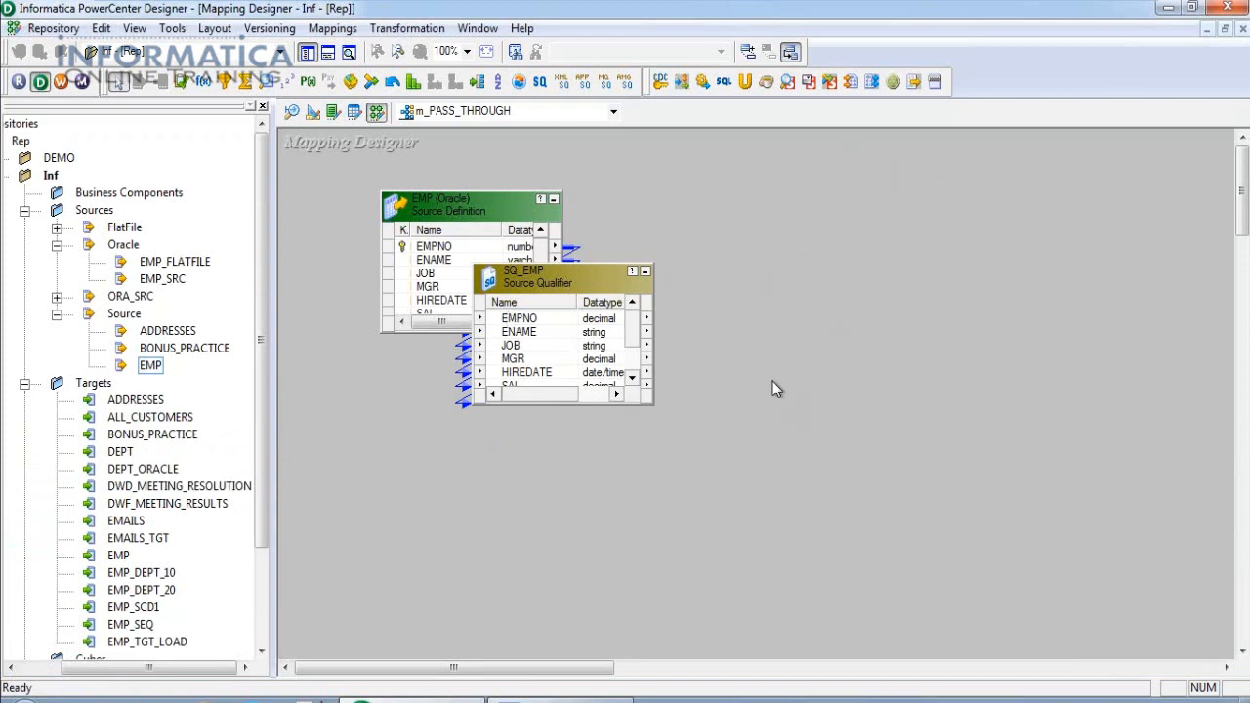
Place SQ_EMP beside EMP and enlarge both boxes to show all ports.
left_click_drag(582, 290, 716, 211)
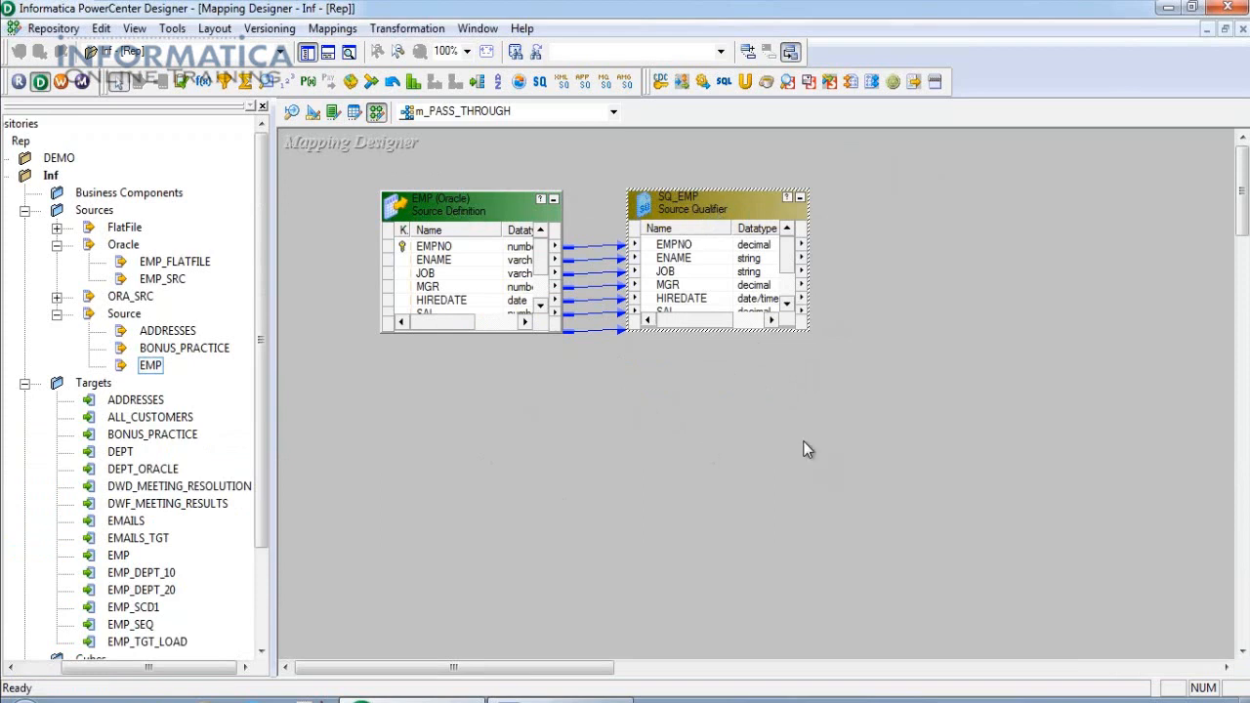
left_click_drag(811, 333, 824, 411)
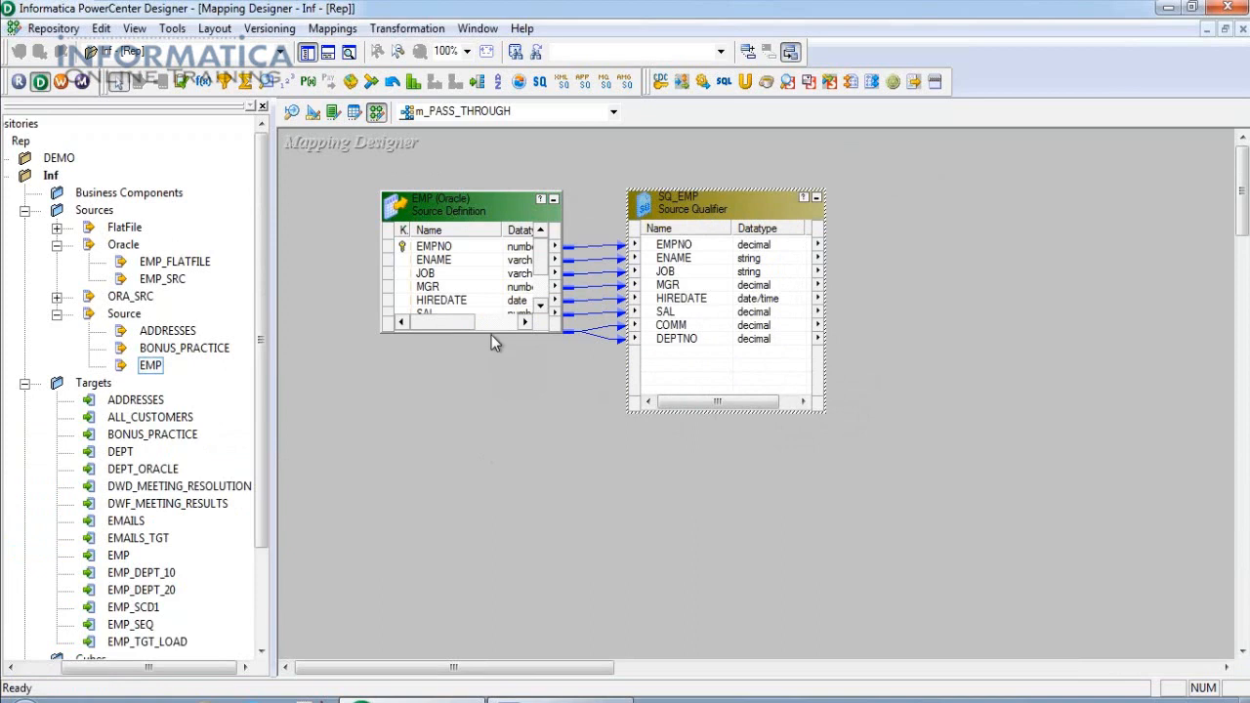
left_click_drag(491, 334, 494, 389)
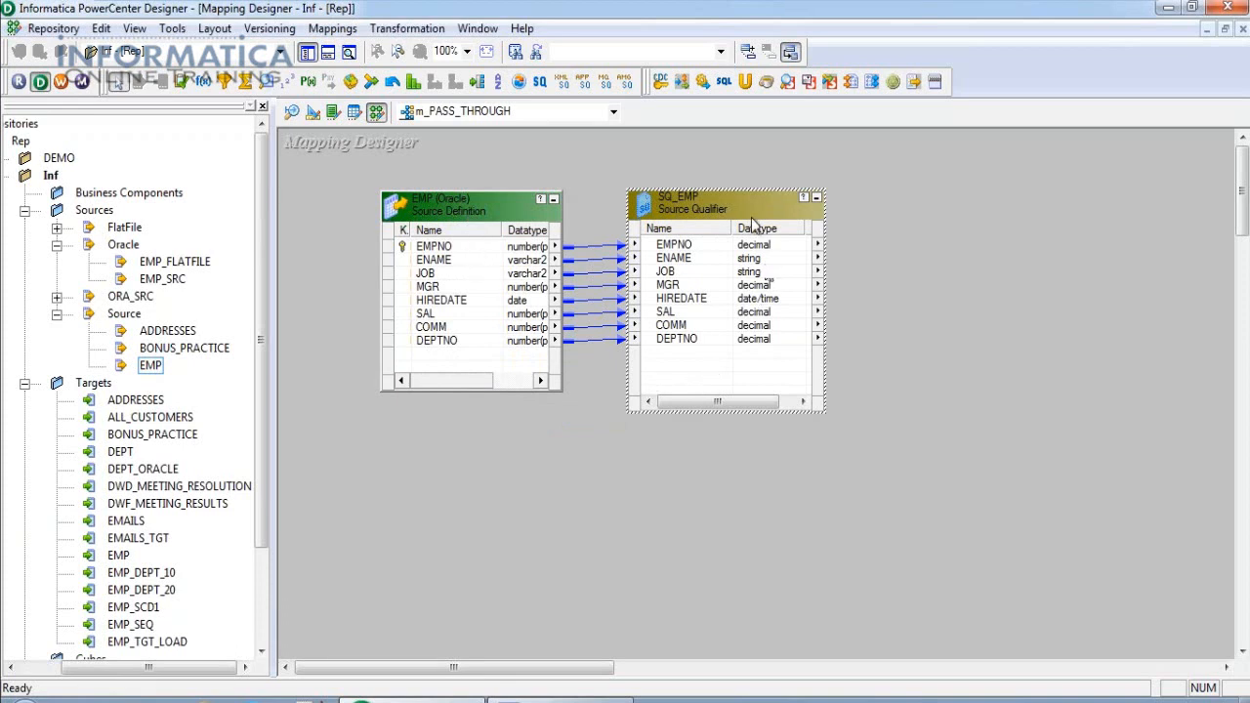
mouse_move(749, 210)
left_click_drag(502, 669, 525, 681)
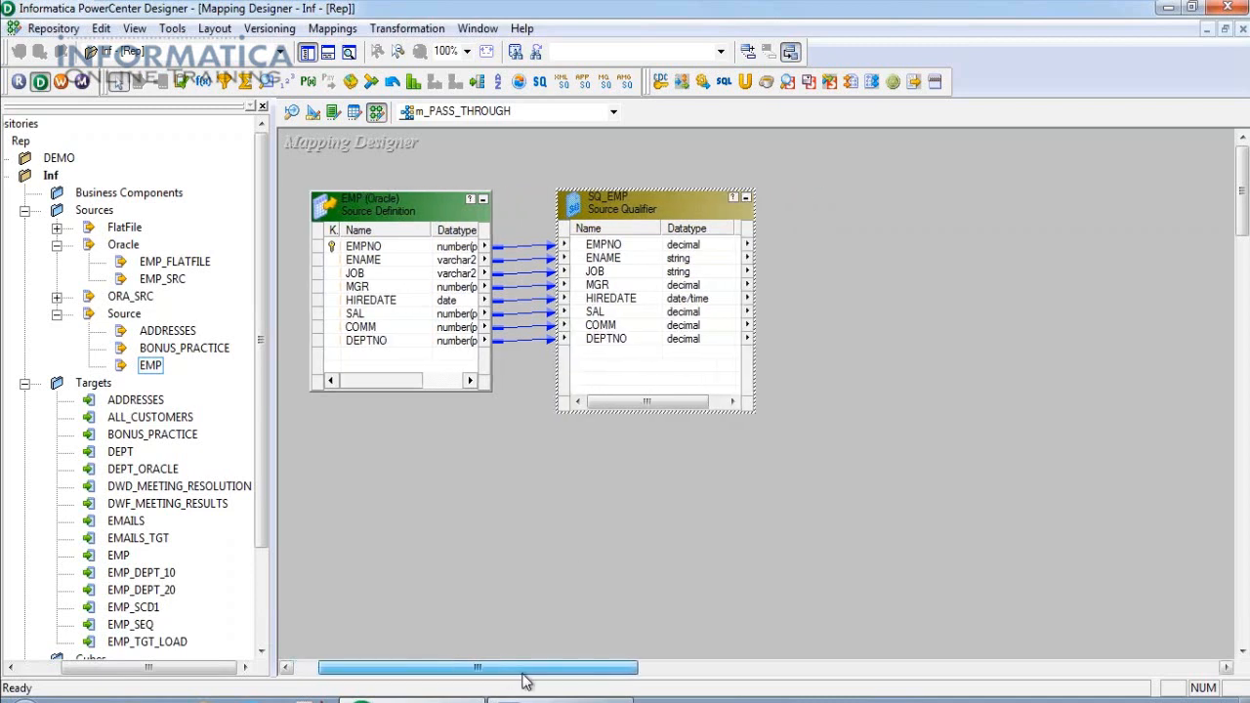
left_click_drag(664, 410, 672, 394)
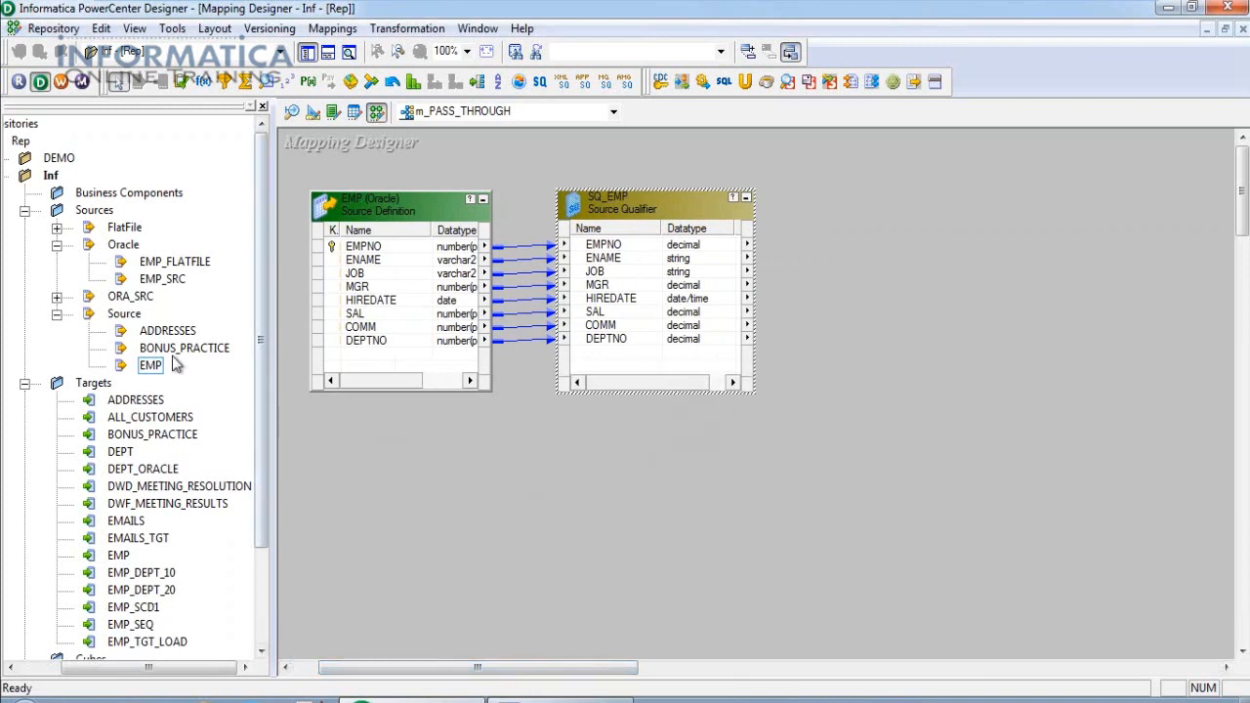
left_click(25, 210)
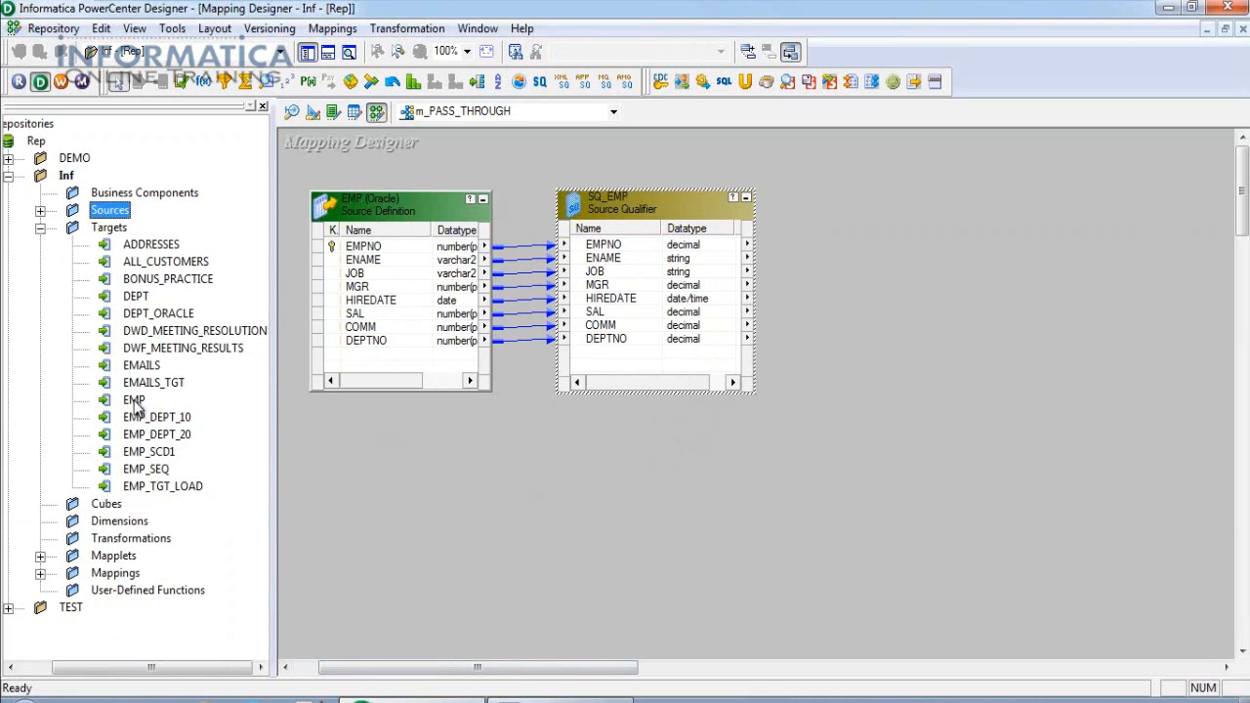
Clear the Target Designer workspace and connect to the database for target import.
left_click(312, 112)
right_click(576, 153)
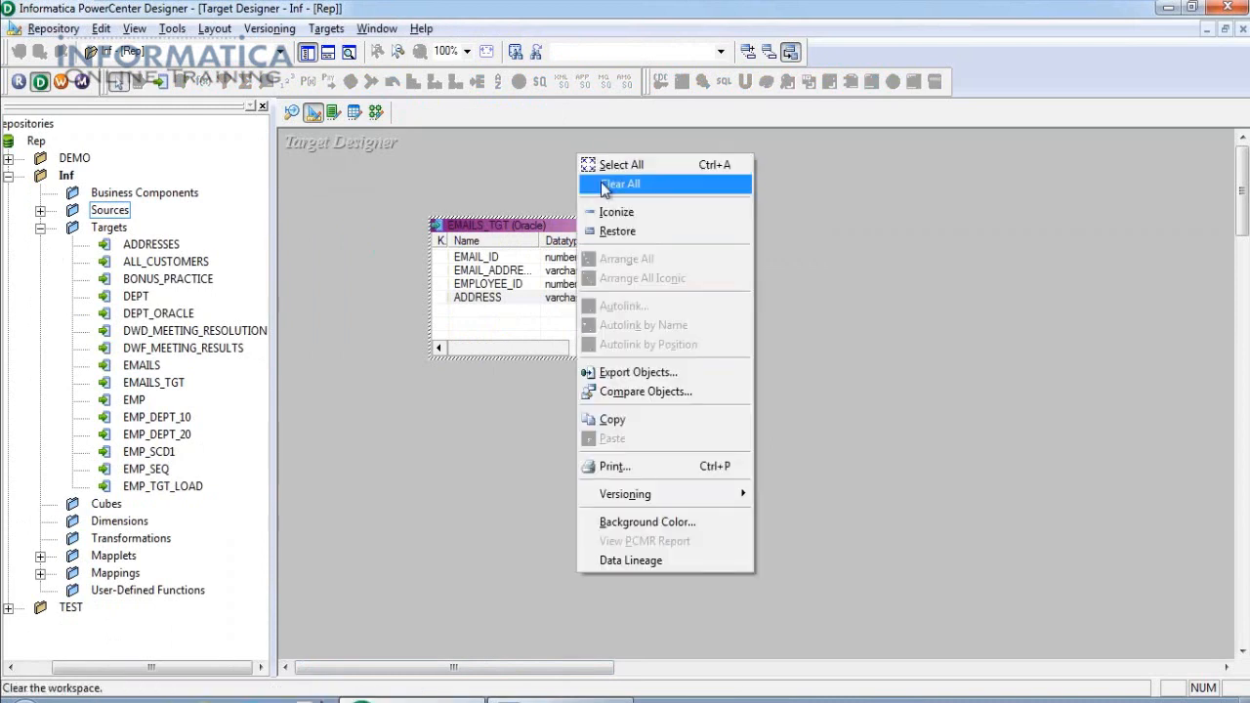
left_click(610, 185)
left_click(327, 29)
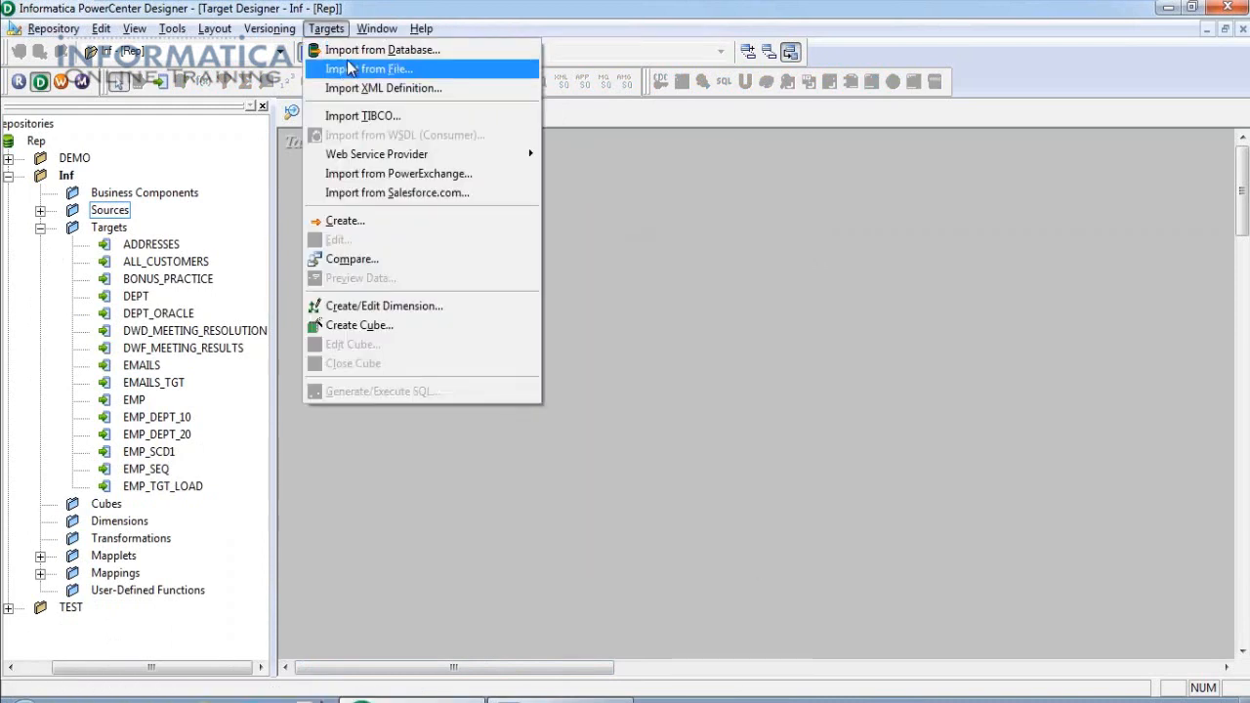
left_click(344, 50)
left_click(712, 268)
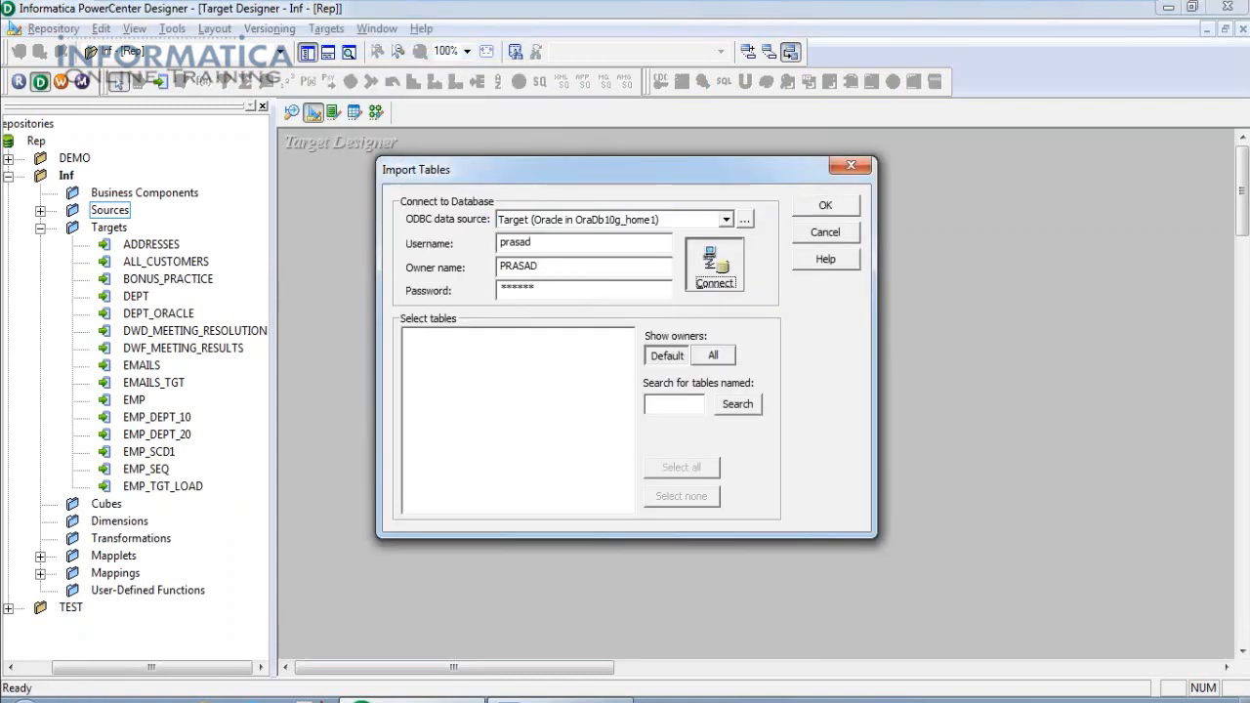
Browse the PRASAD schema's tables and search for EMP.
left_click(409, 336)
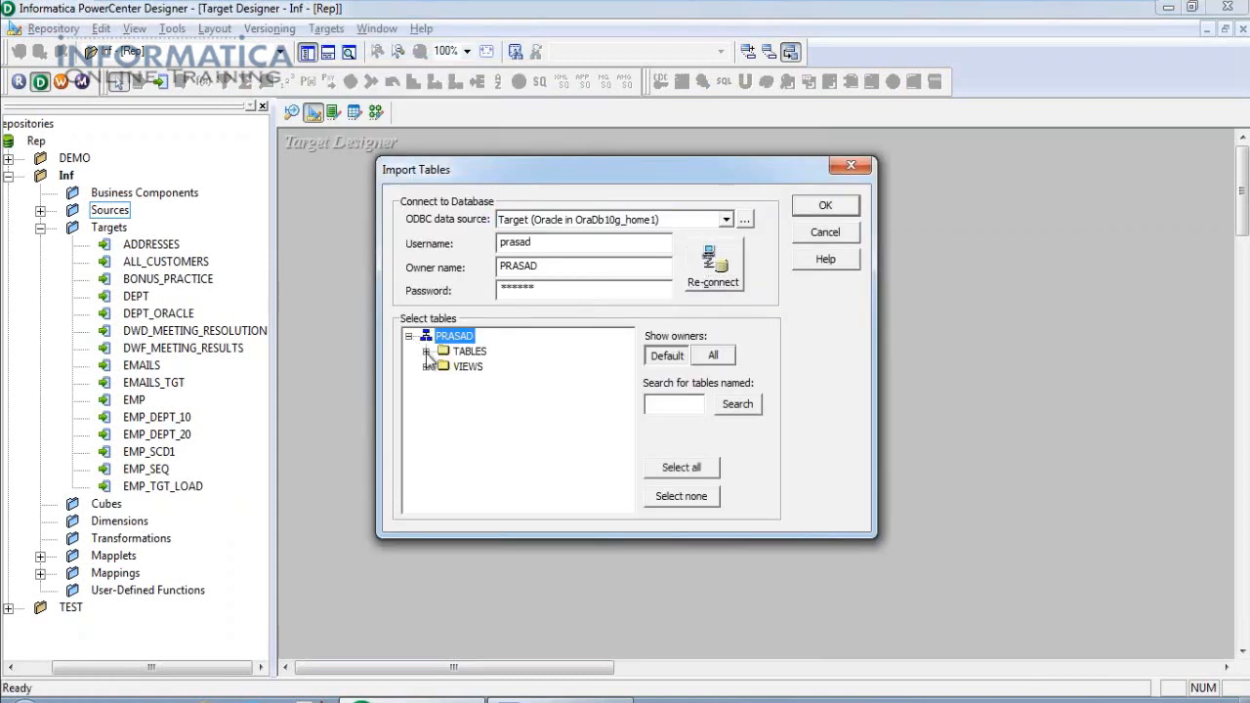
left_click(425, 351)
scroll(512, 459, "down", 5)
left_click(493, 397)
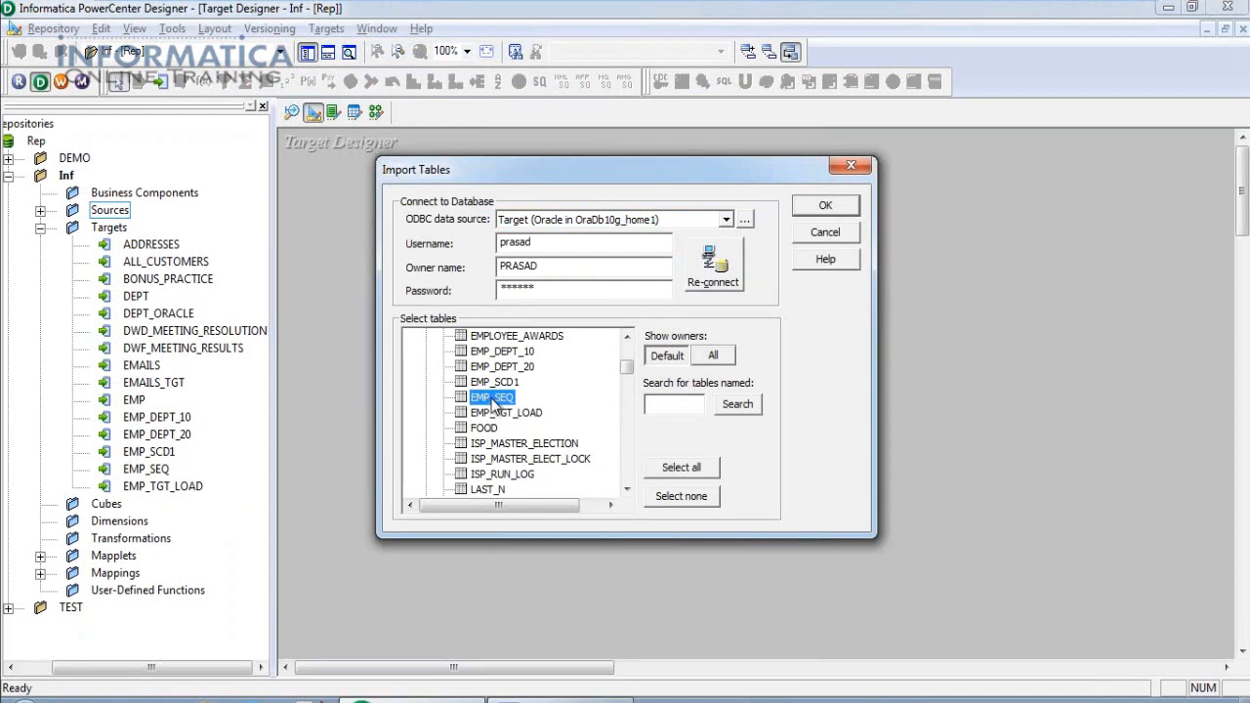
scroll(507, 410, "down", 1)
scroll(542, 461, "up", 4)
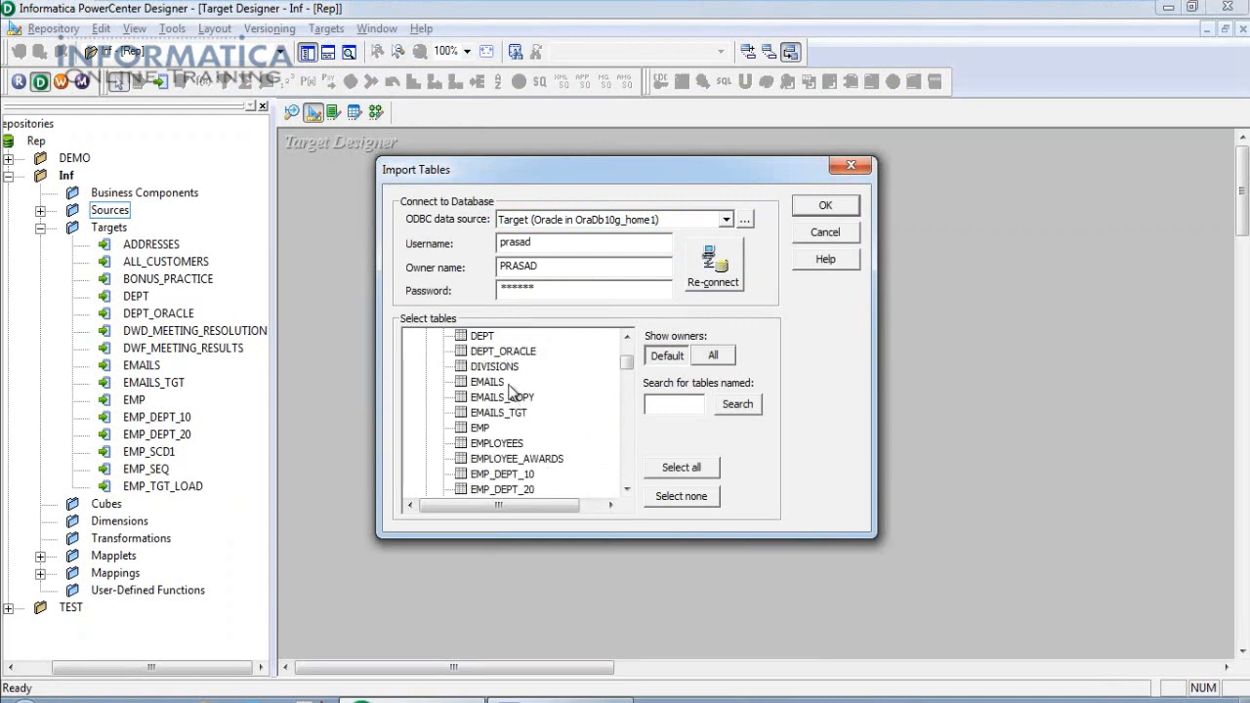
scroll(522, 415, "up", 2)
left_click(500, 444)
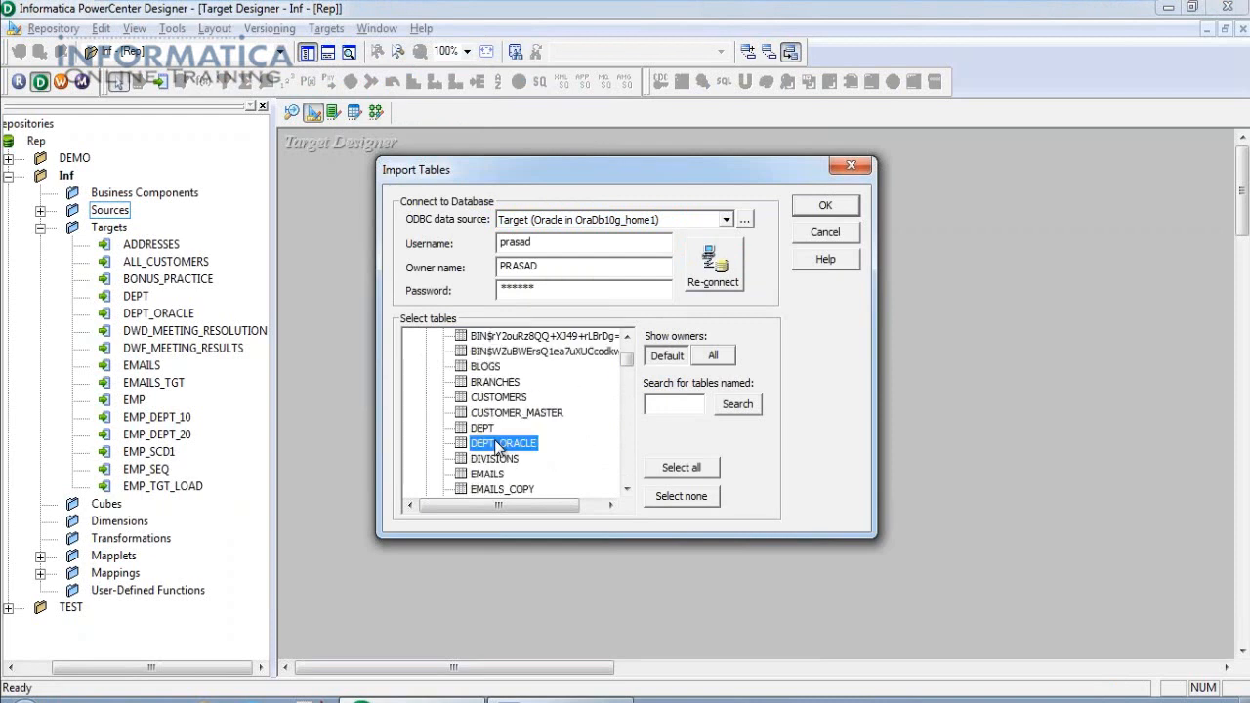
scroll(503, 446, "up", 1)
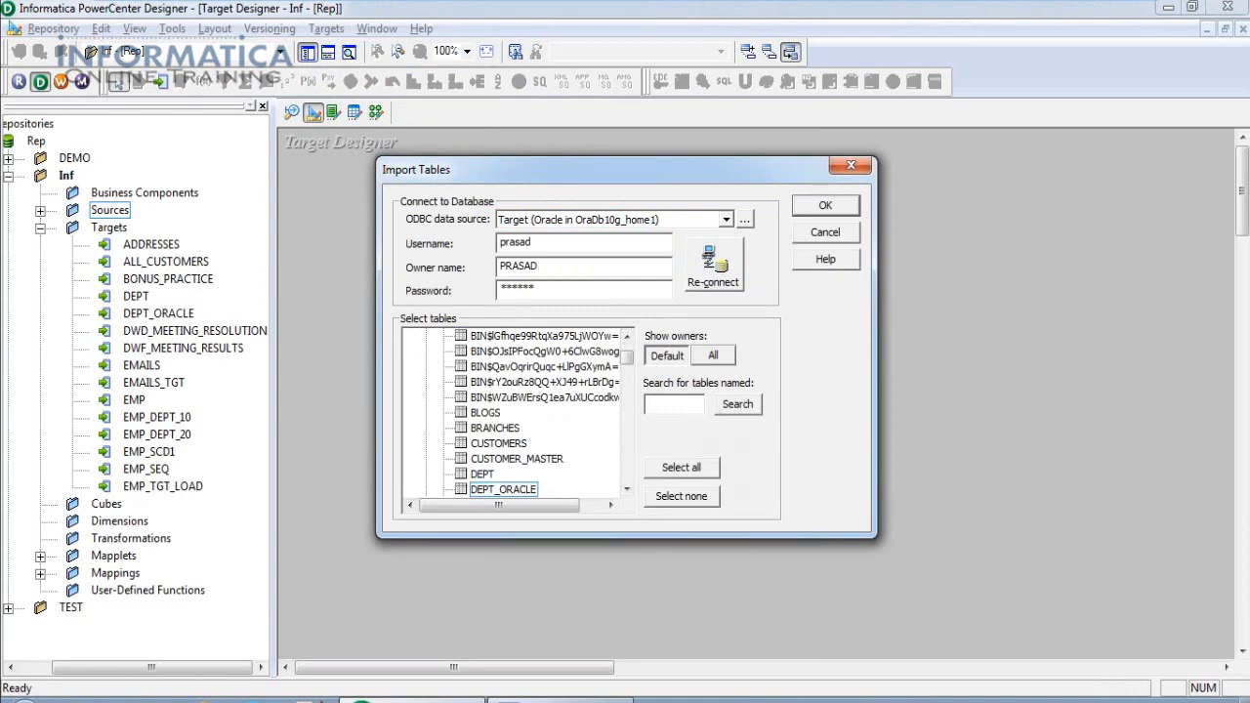
type("EMP")
left_click(742, 408)
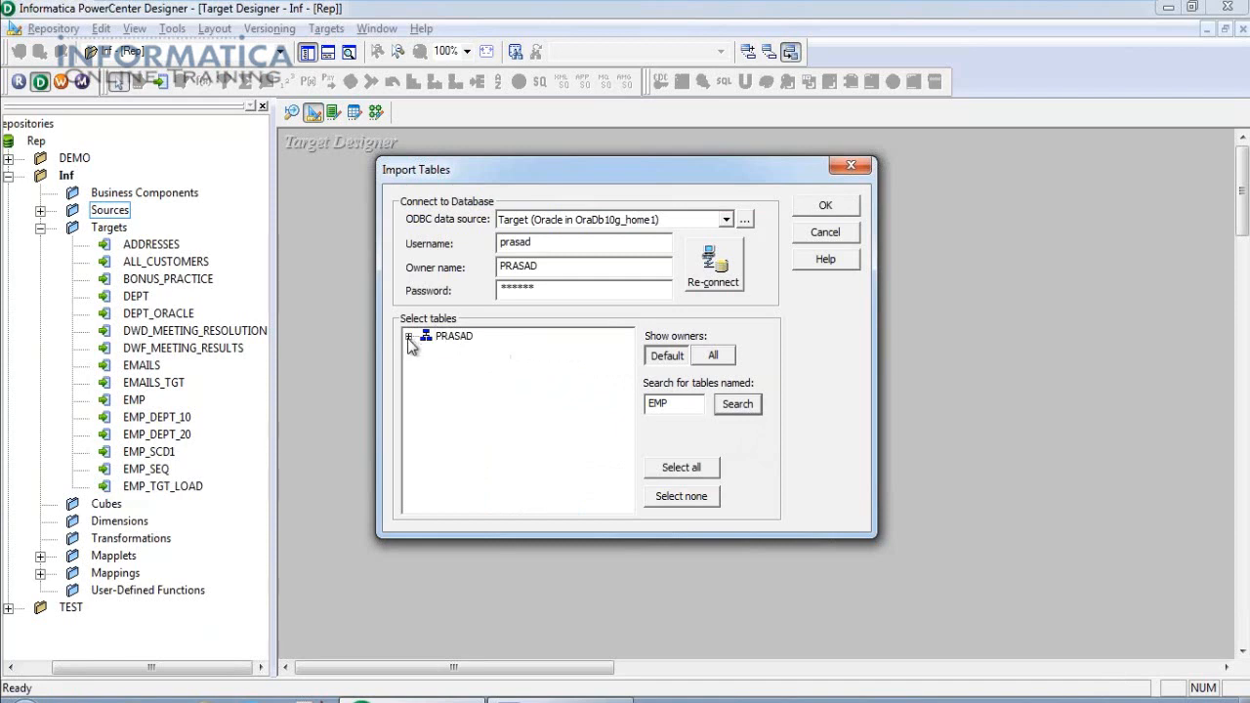
Import EMP_TGT_LOAD, replacing the existing definition, and enlarge its box to show all columns.
left_click(409, 335)
left_click(426, 351)
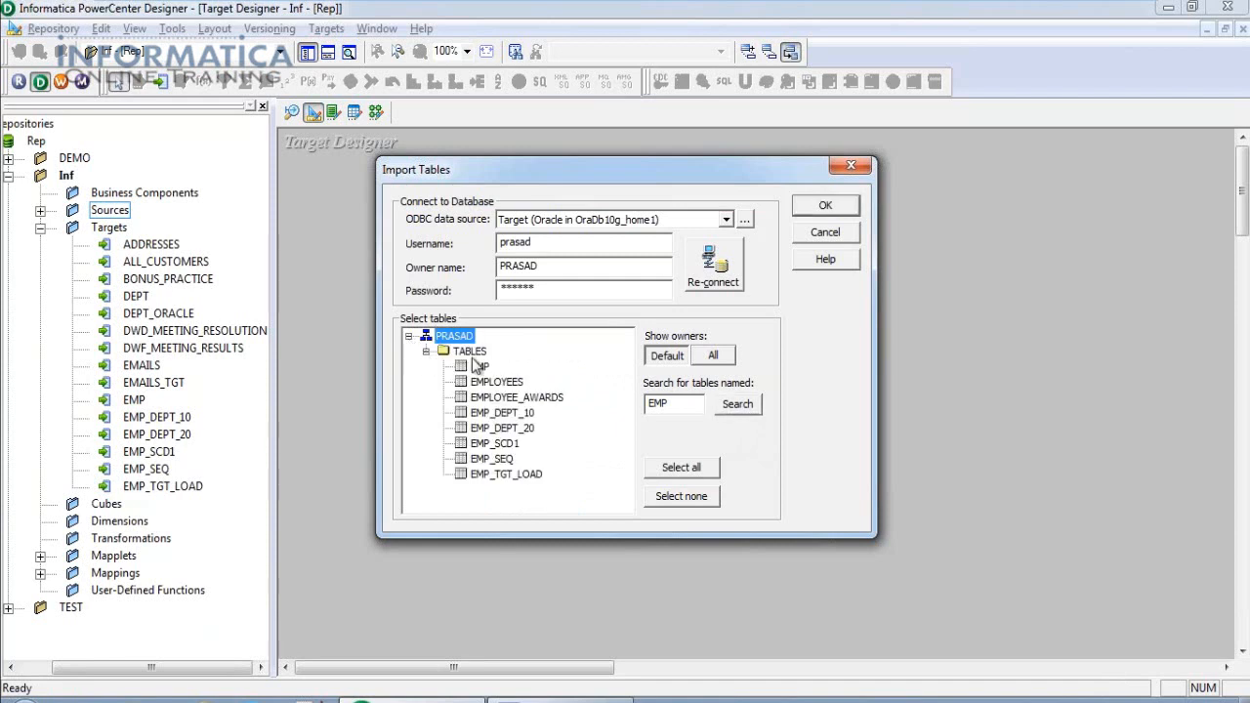
left_click(484, 479)
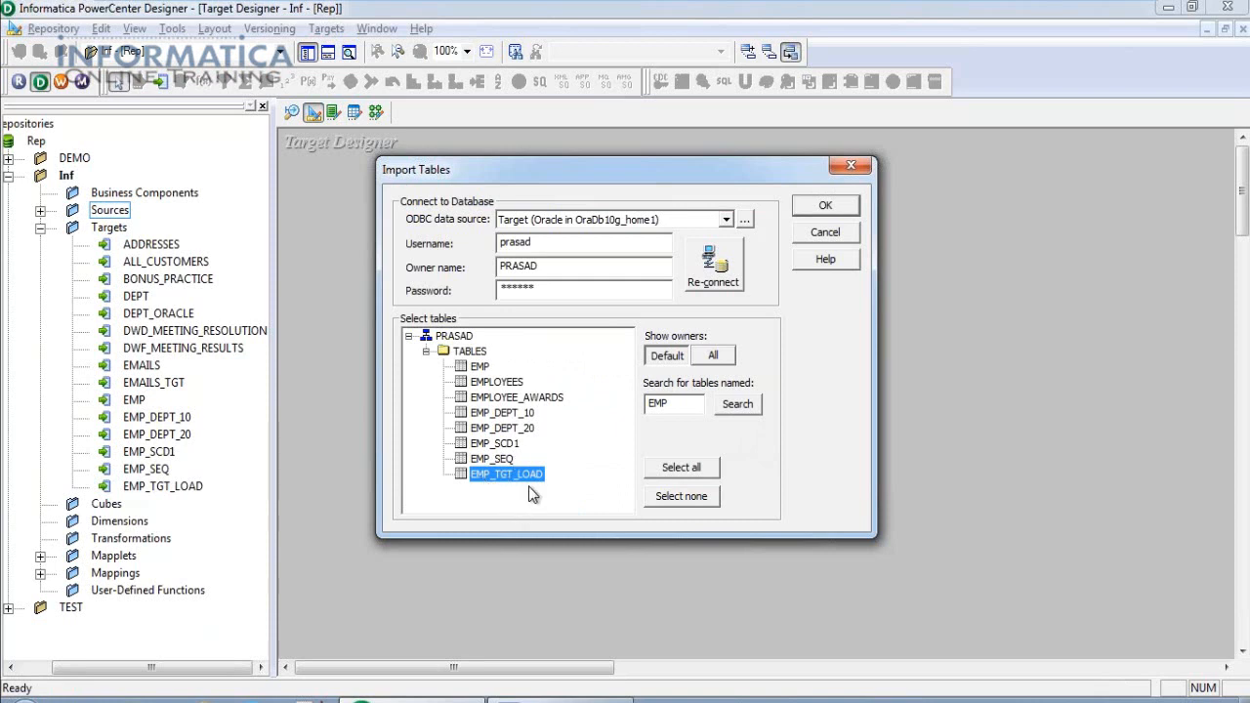
left_click(837, 209)
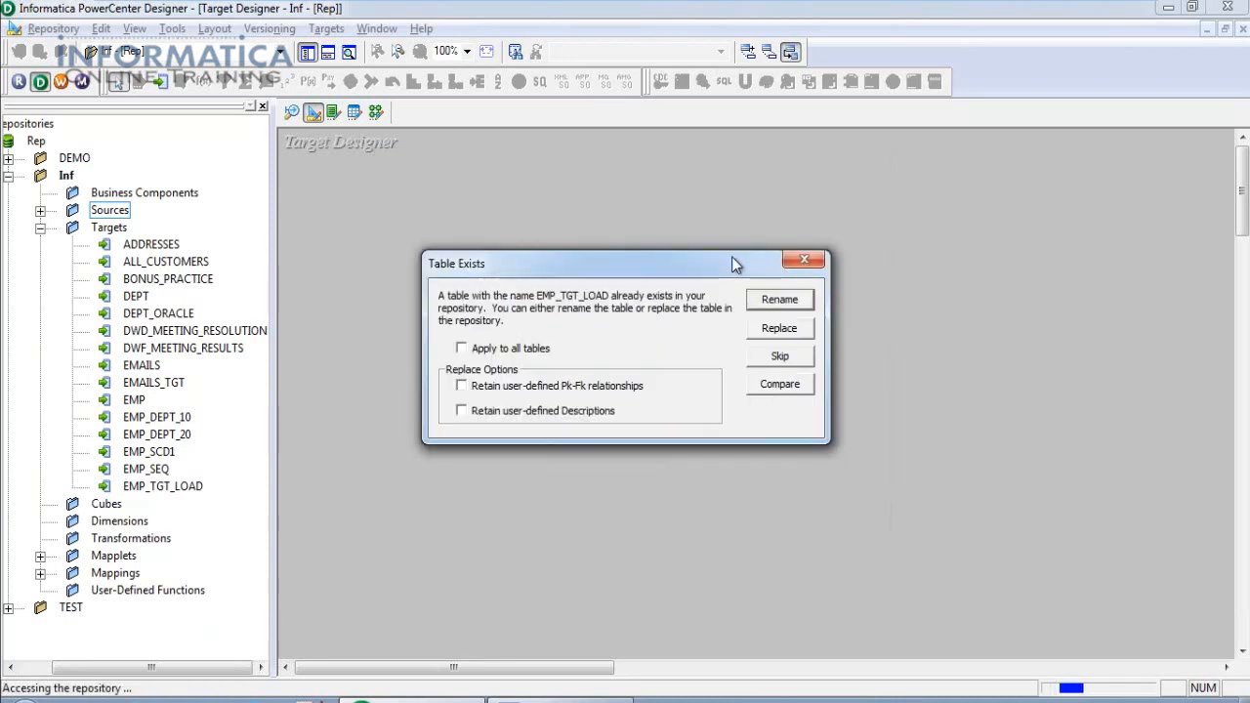
left_click(527, 348)
left_click(793, 330)
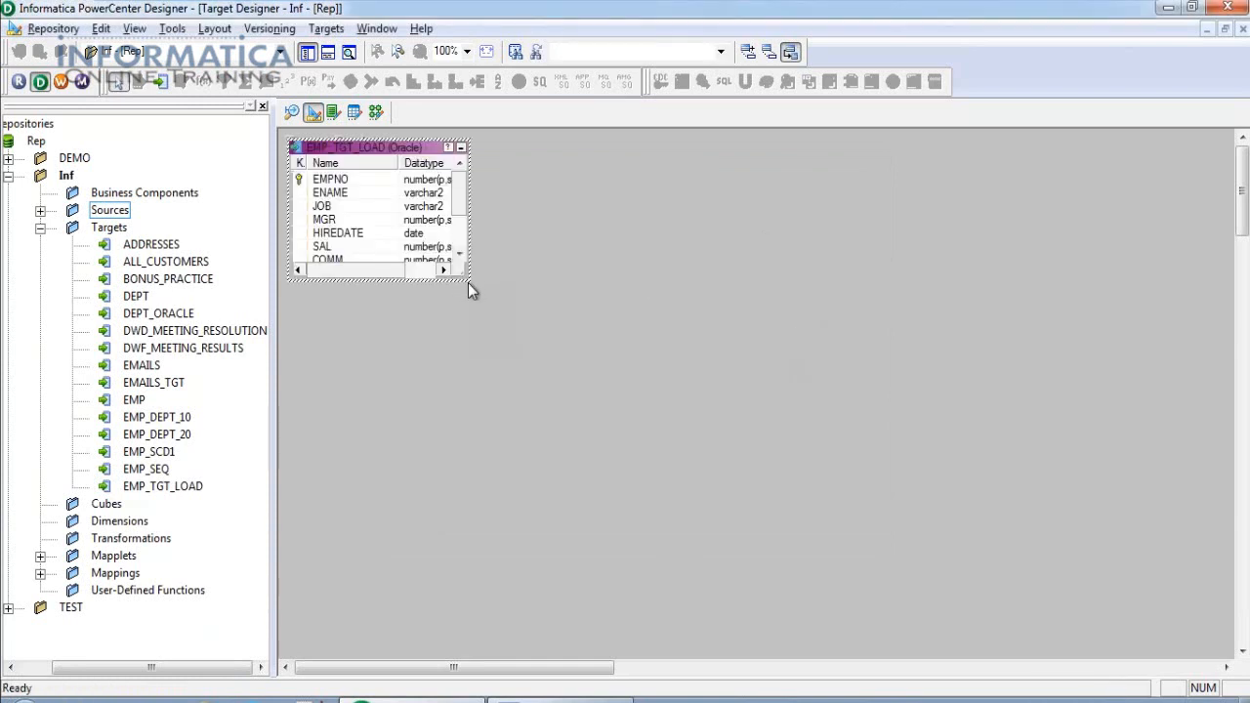
left_click_drag(469, 284, 518, 366)
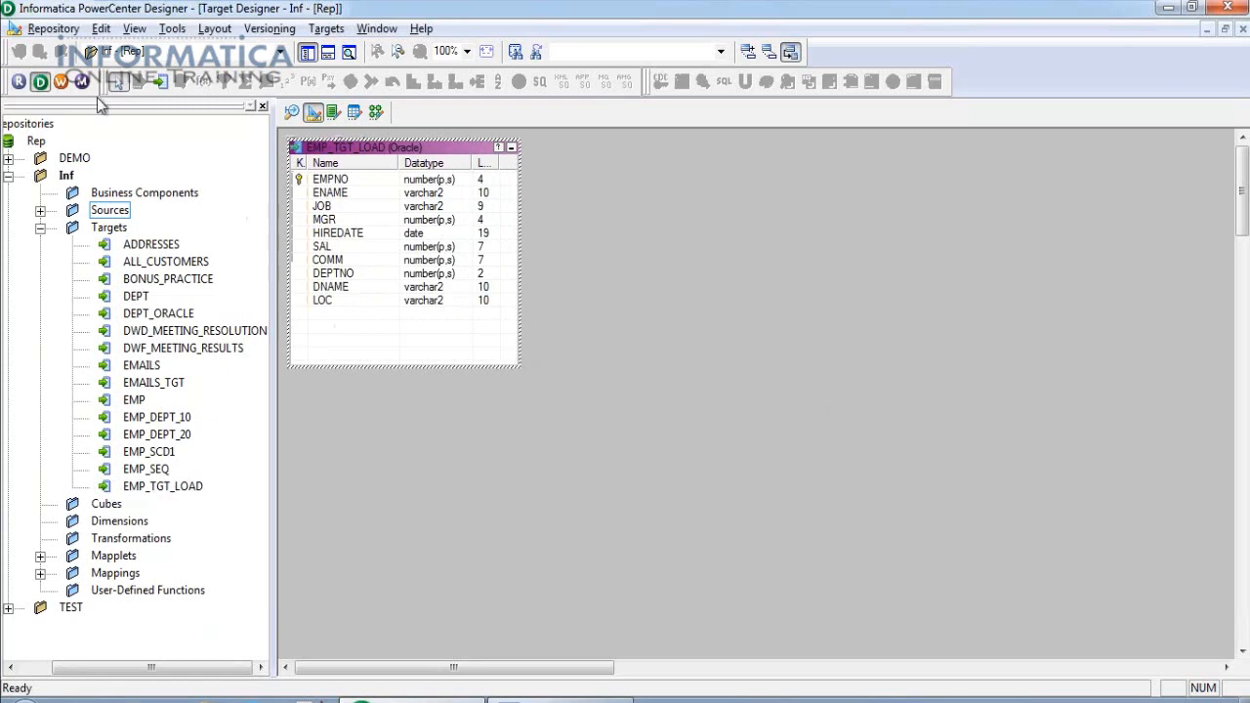
Save the target, then add EMP_TGT_LOAD (removing a mistaken EMAILS_TGT) to m_PASS_THROUGH.
left_click(45, 29)
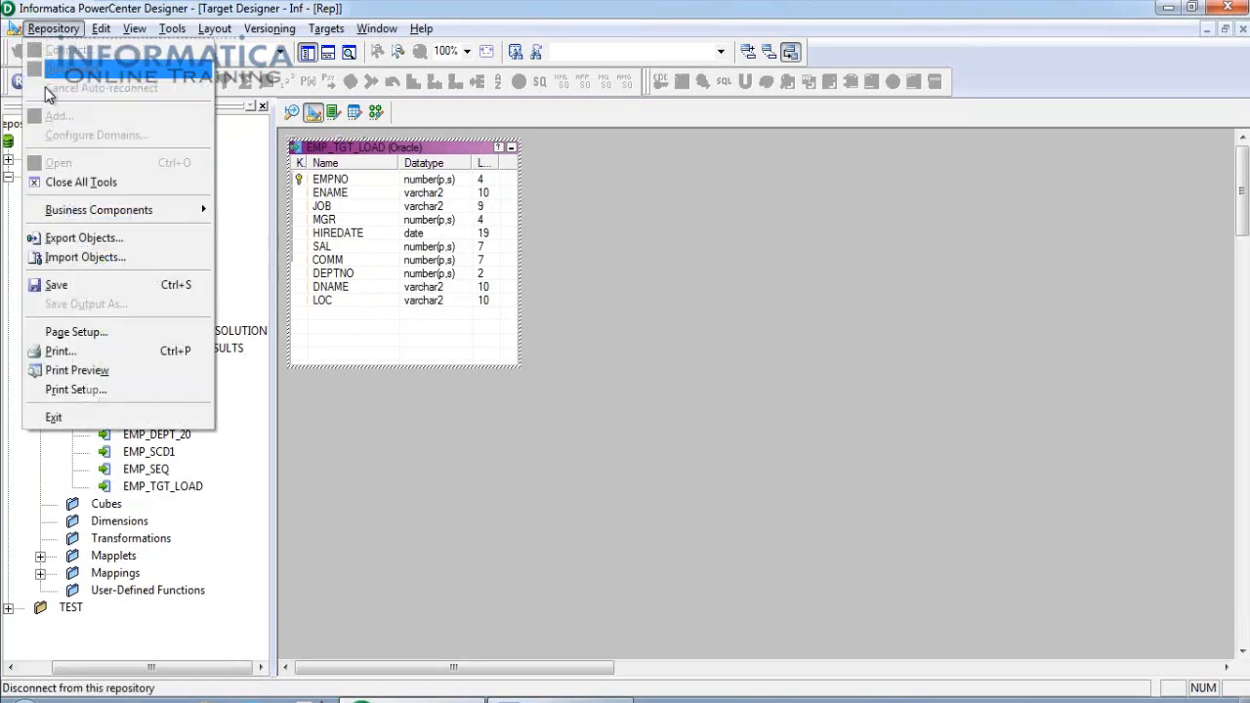
left_click(61, 283)
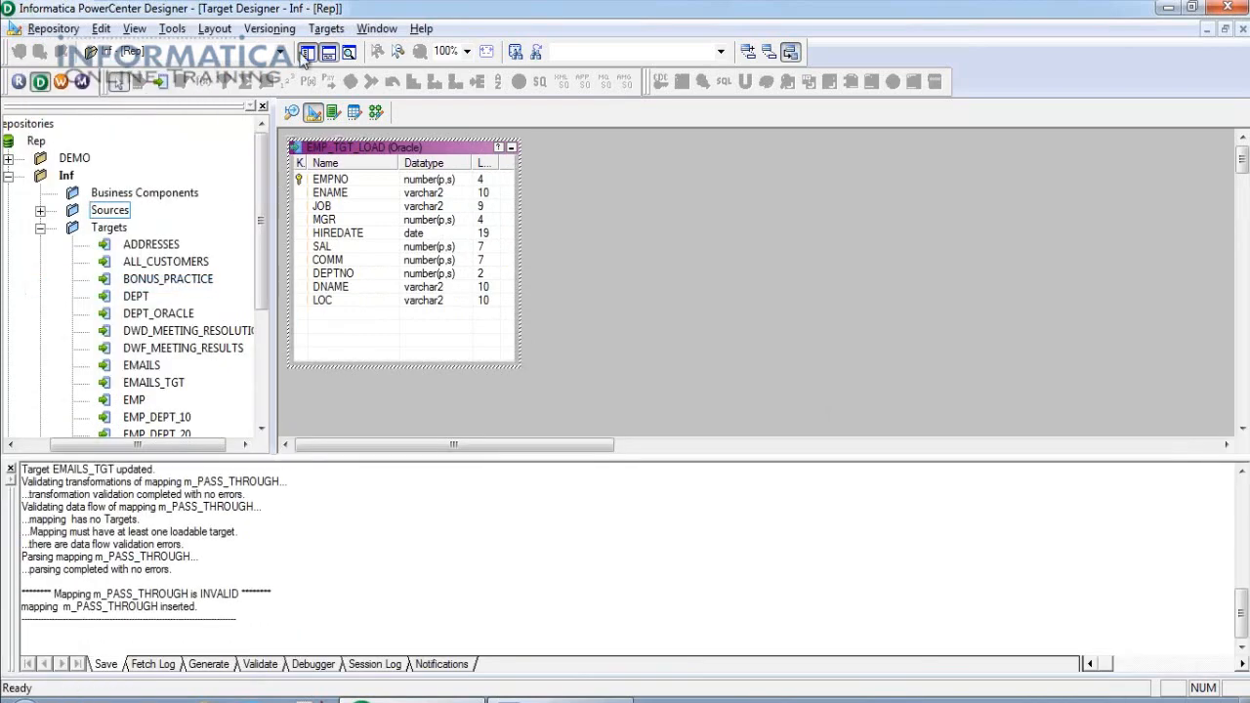
left_click(376, 113)
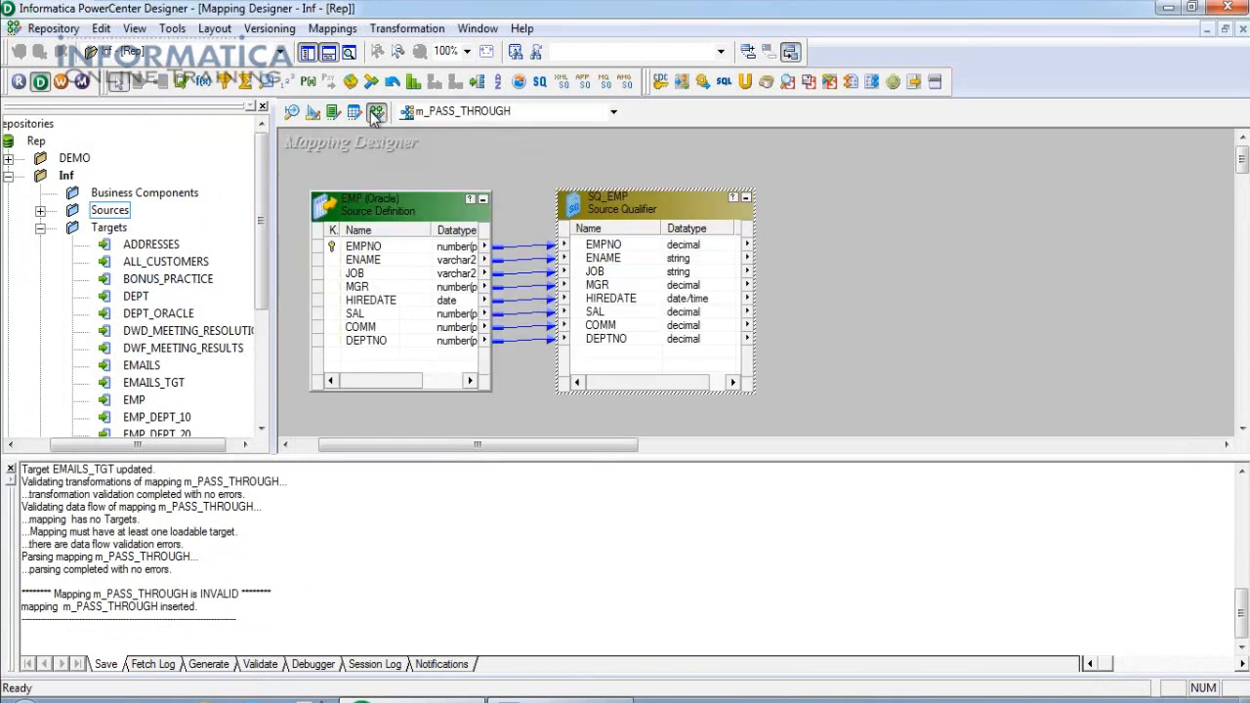
left_click_drag(153, 385, 898, 171)
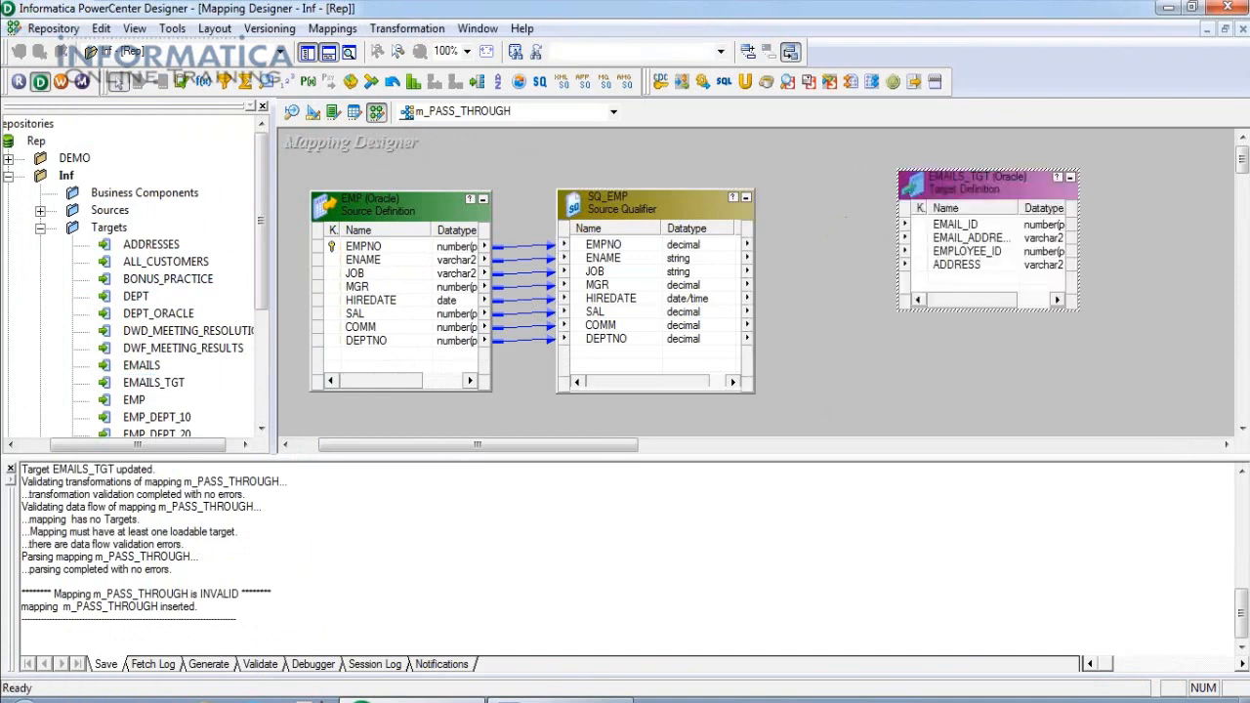
key("Delete")
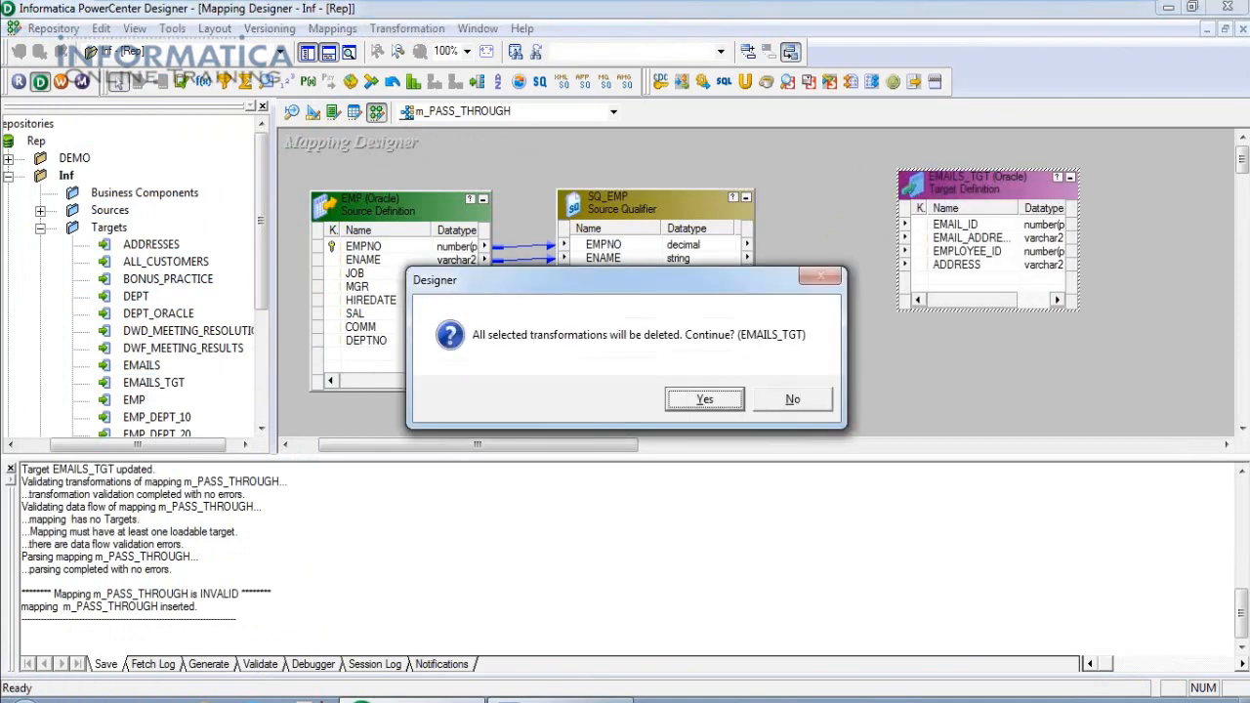
left_click(702, 401)
left_click(175, 382)
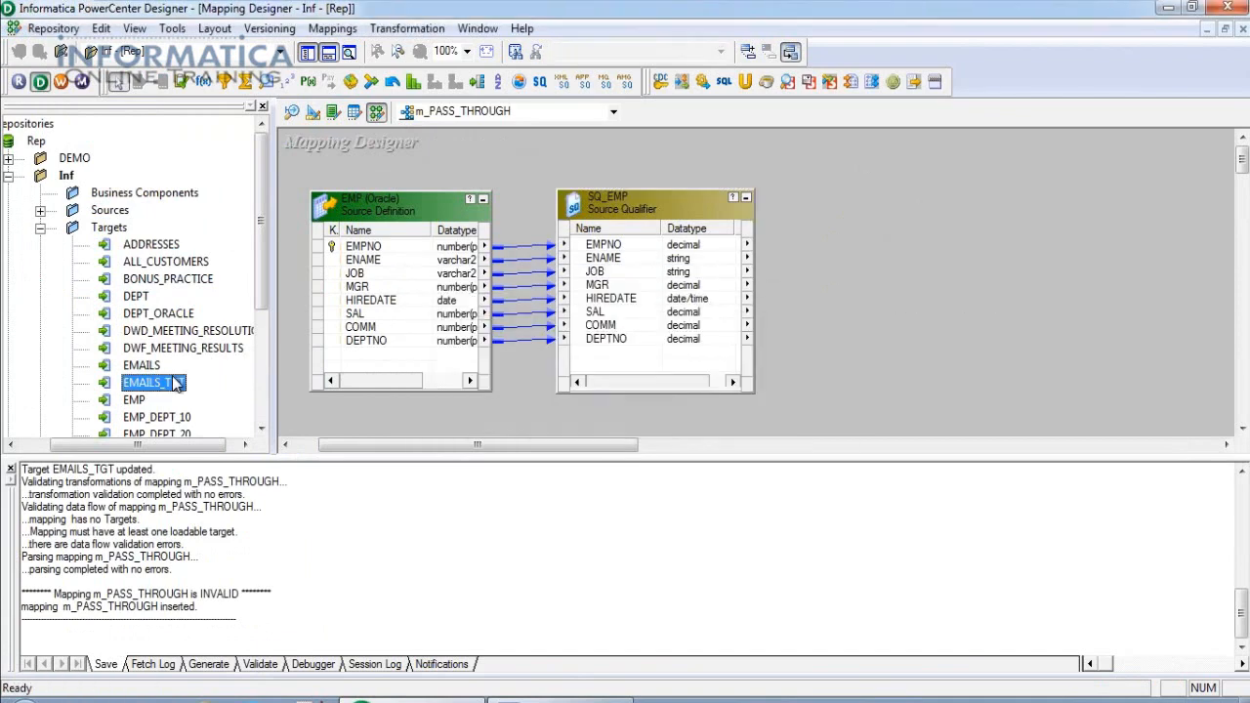
scroll(175, 381, "down", 3)
left_click_drag(164, 332, 862, 191)
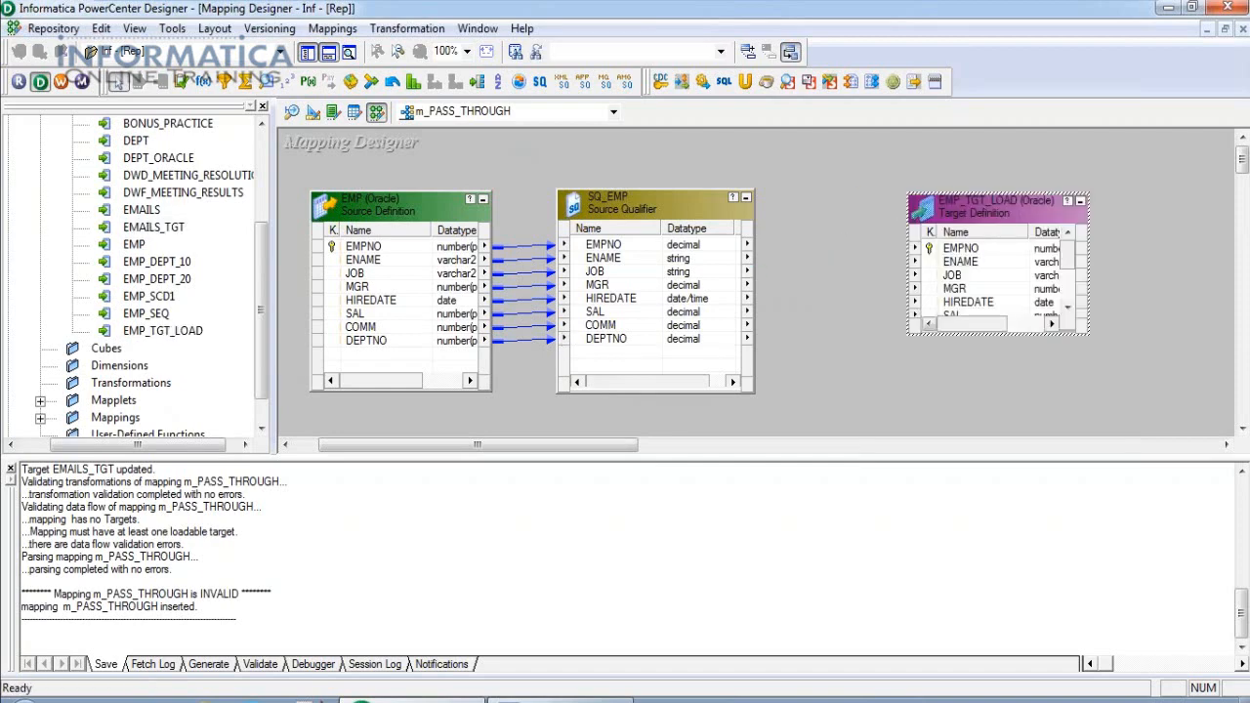
left_click_drag(1087, 335, 1127, 397)
Link all SQ_EMP ports, EMPNO through DEPTNO, to the matching EMP_TGT_LOAD columns.
left_click(652, 246)
left_click(612, 339, "shift")
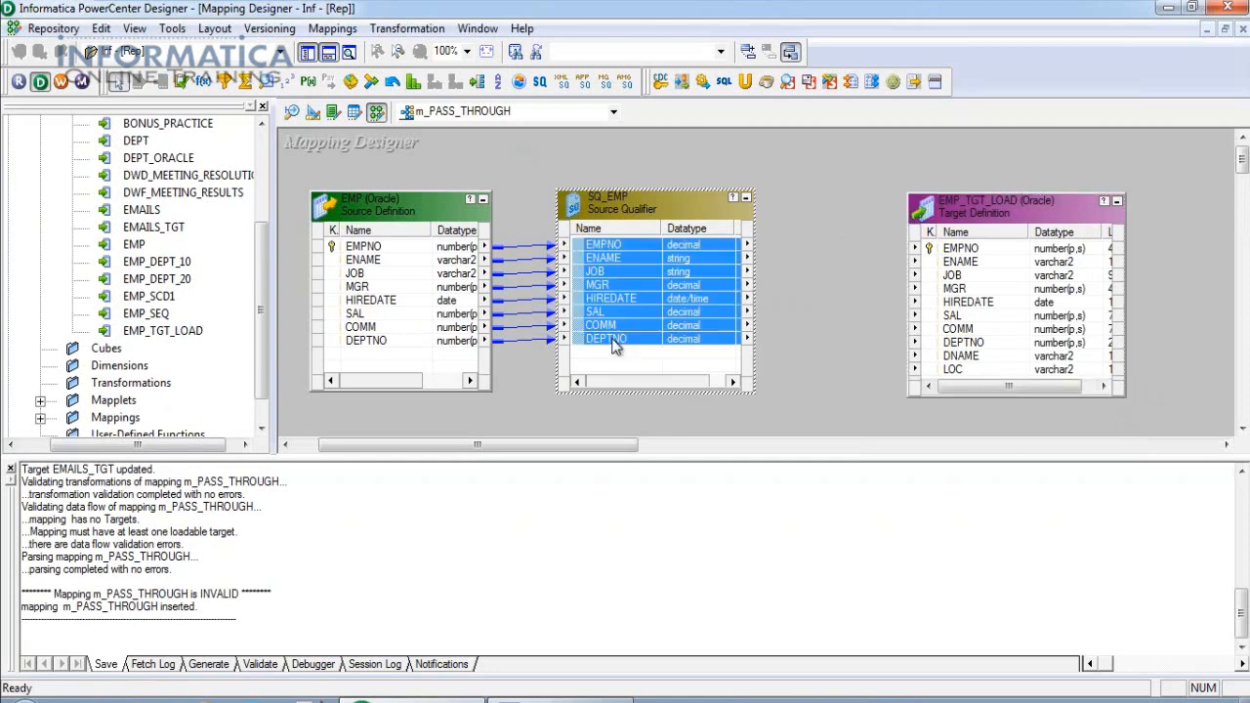
left_click_drag(581, 252, 967, 264)
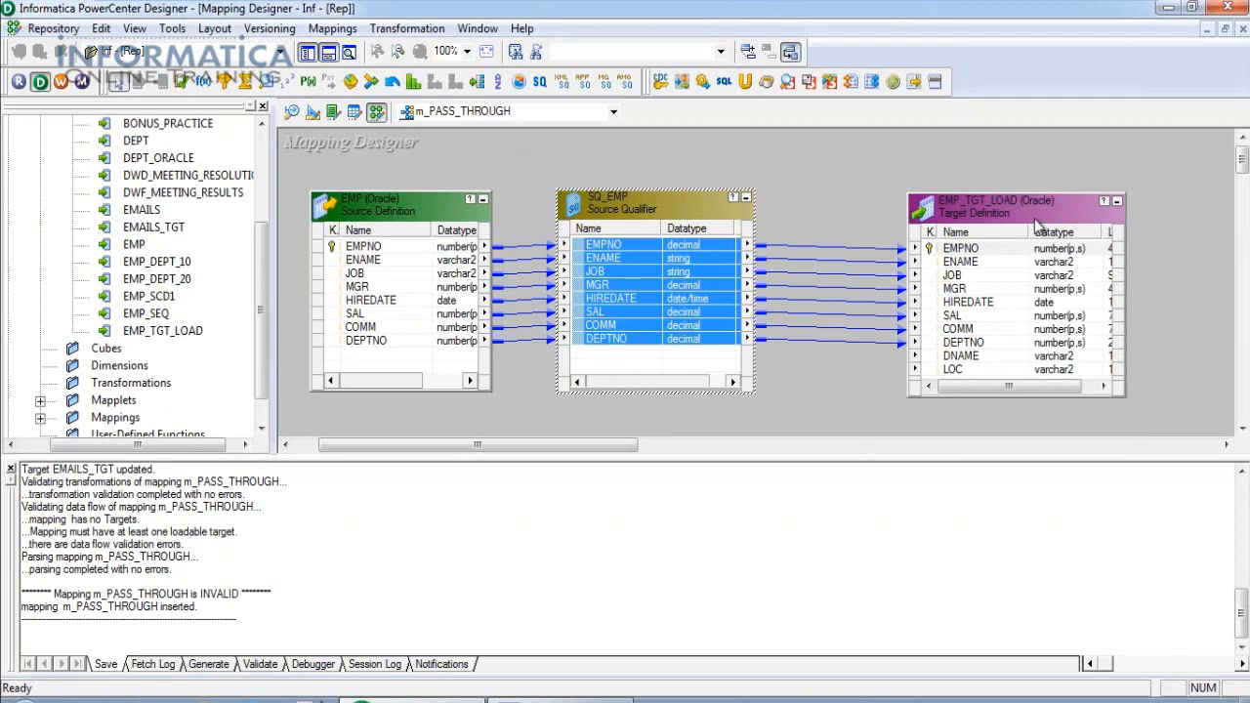
left_click(307, 53)
left_click(329, 55)
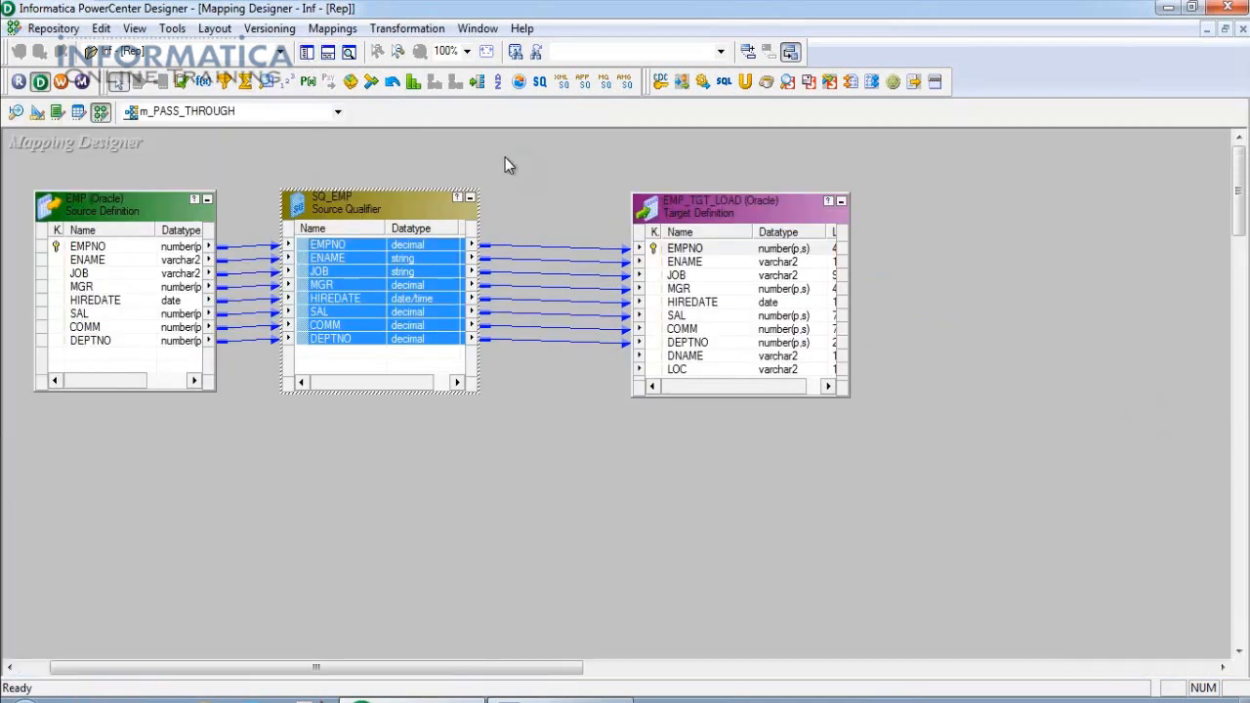
Arrange All so EMP, SQ_EMP and EMP_TGT_LOAD line up, then save m_PASS_THROUGH.
right_click(505, 157)
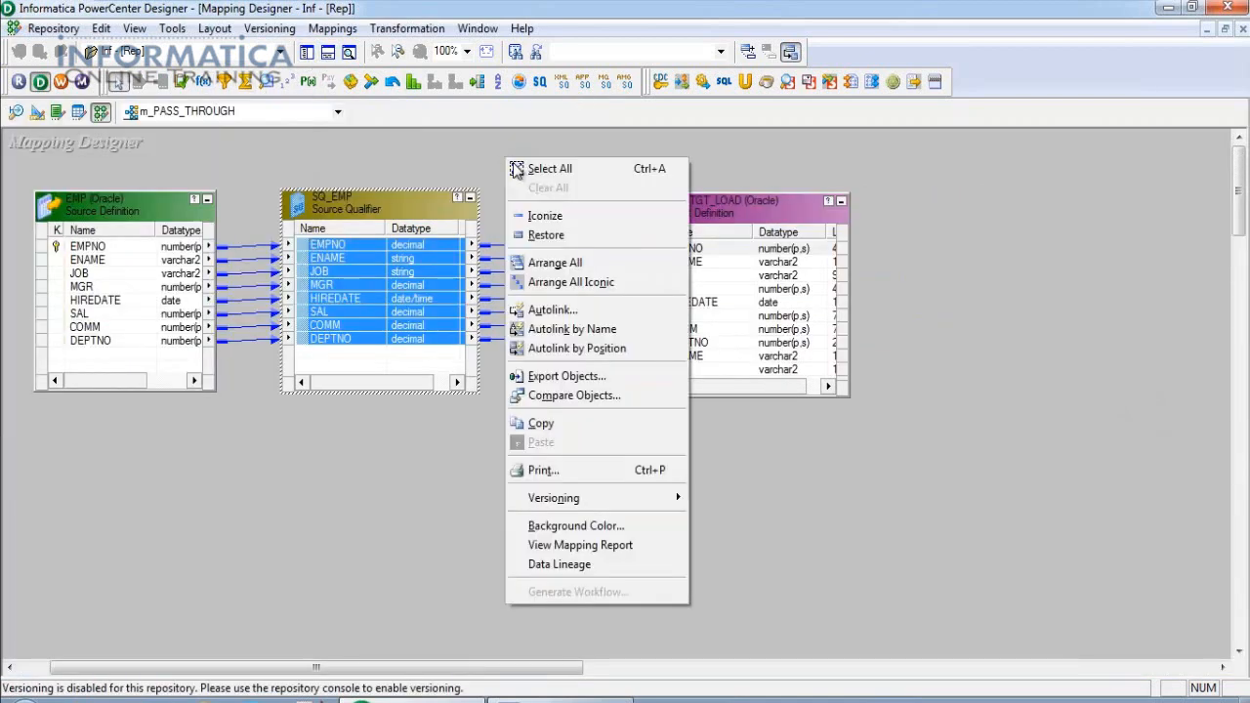
left_click(550, 265)
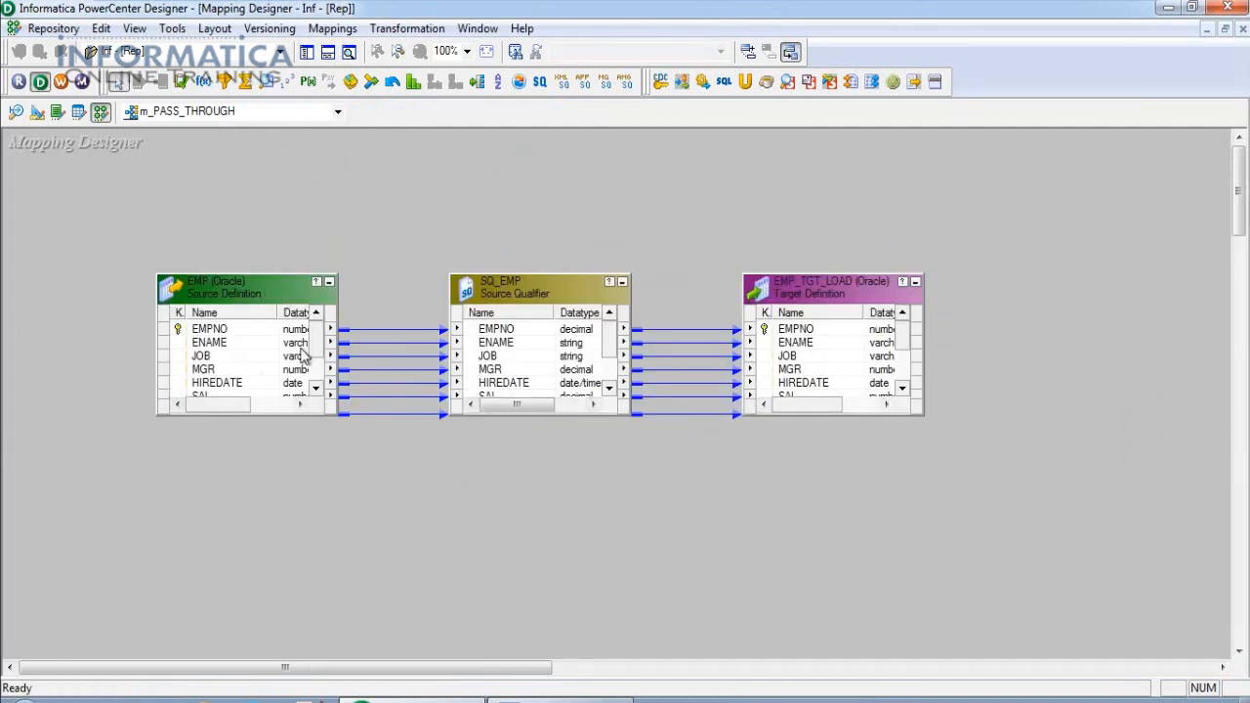
left_click(807, 299)
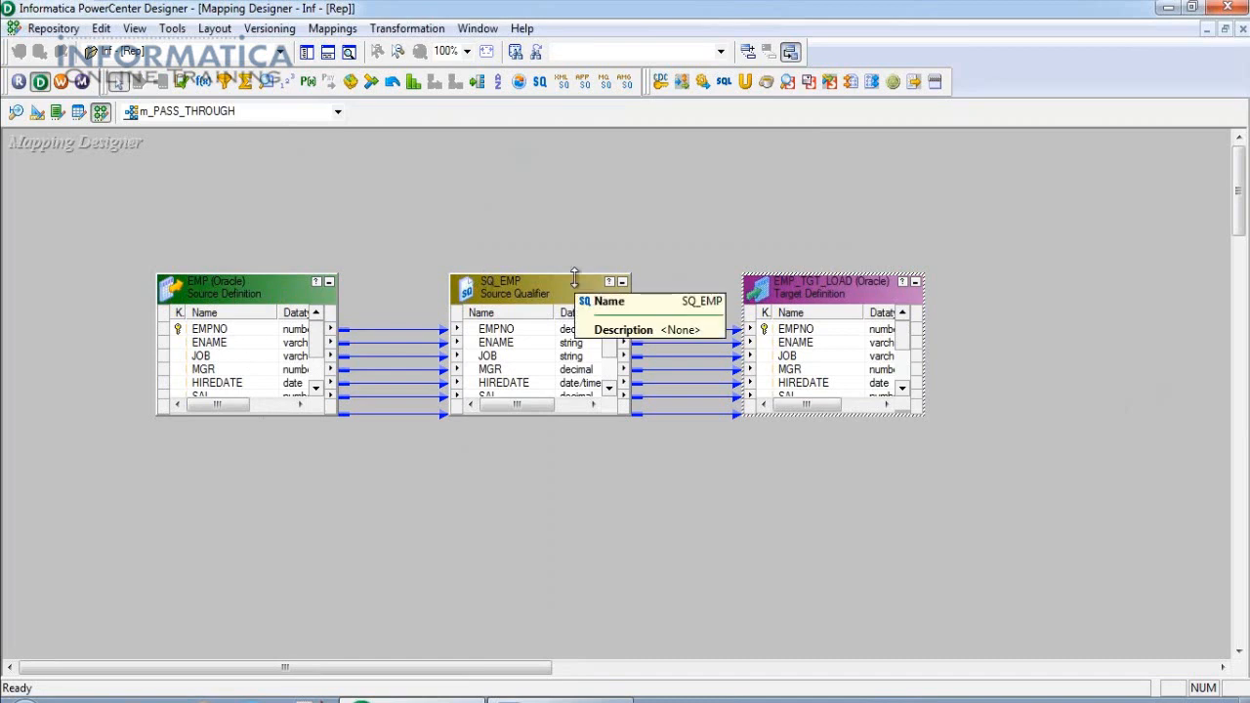
left_click(634, 553)
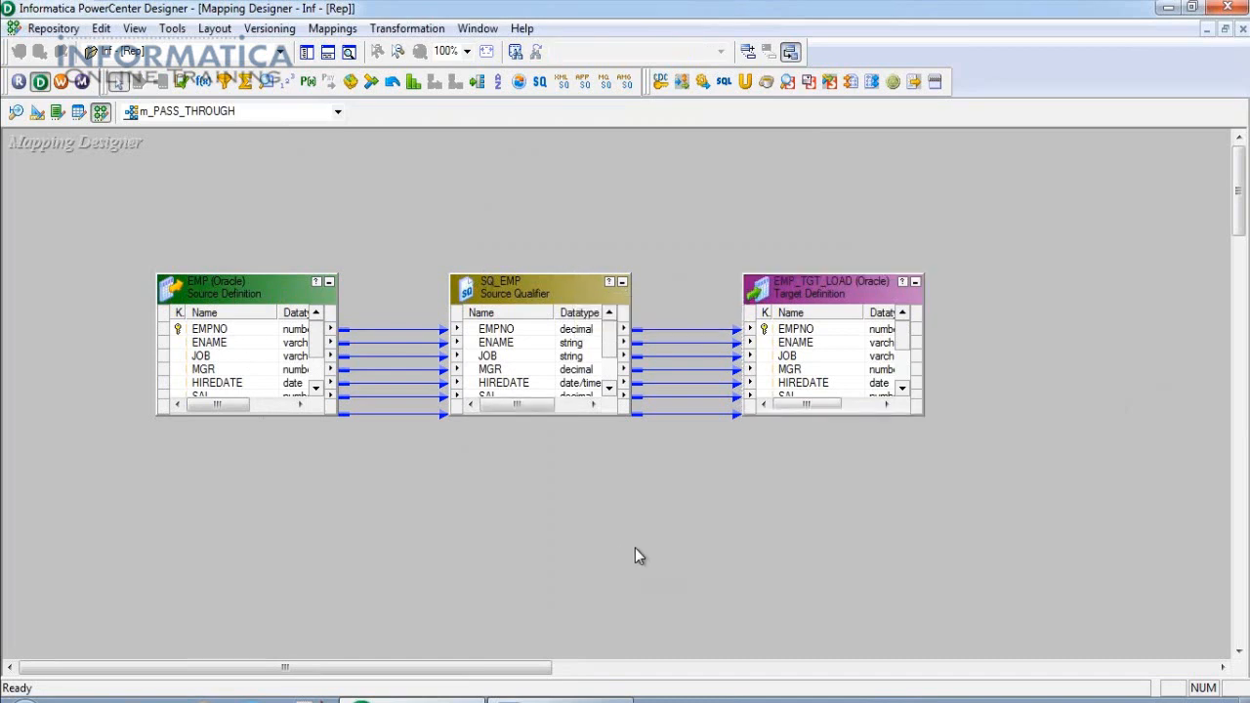
left_click(53, 28)
left_click(56, 285)
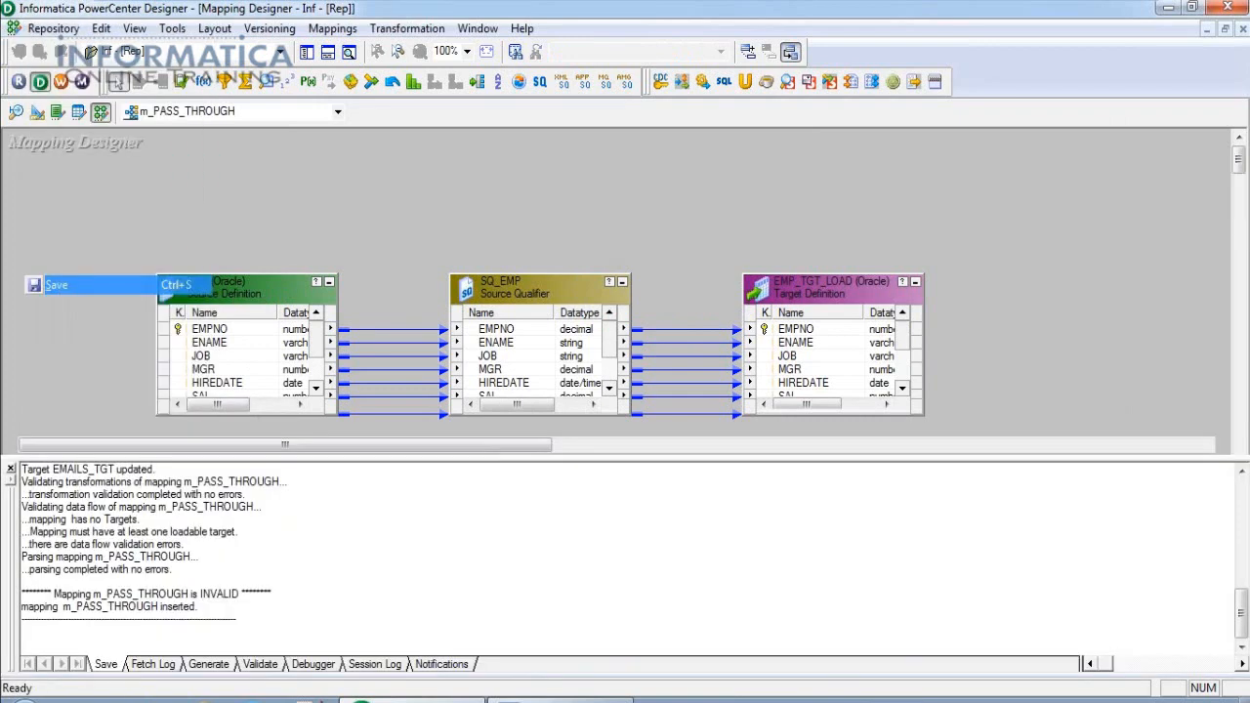
left_click(329, 53)
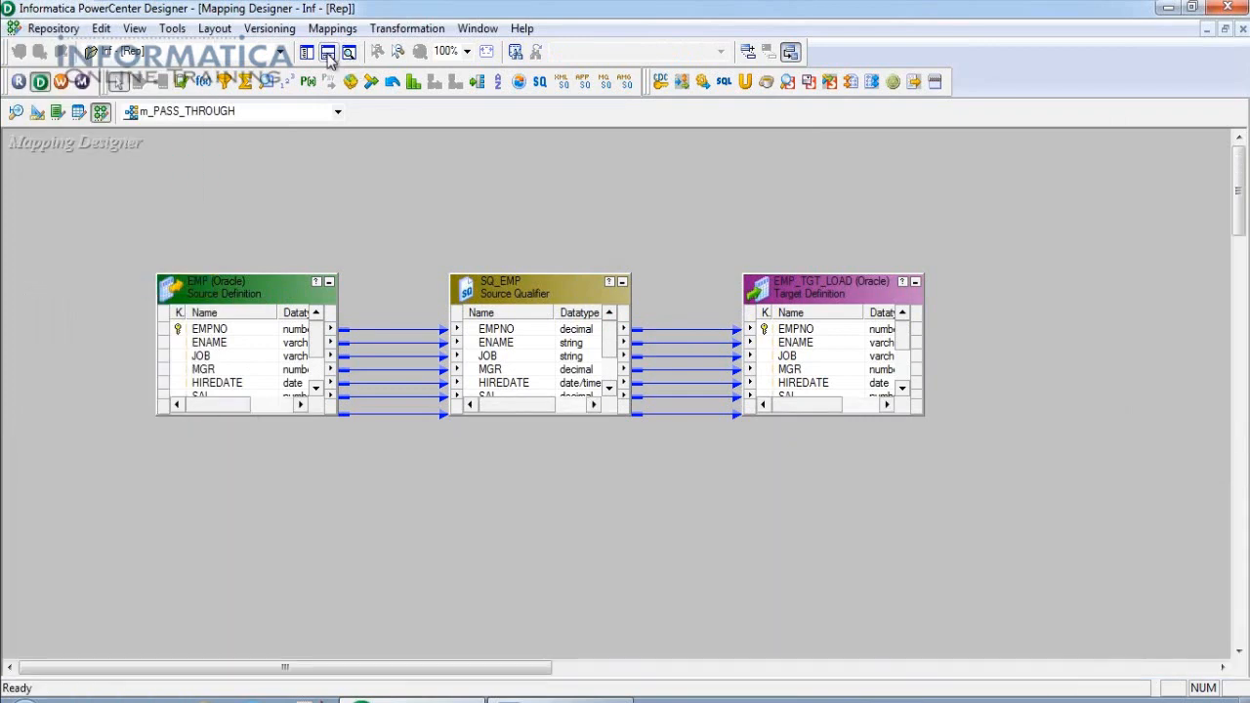
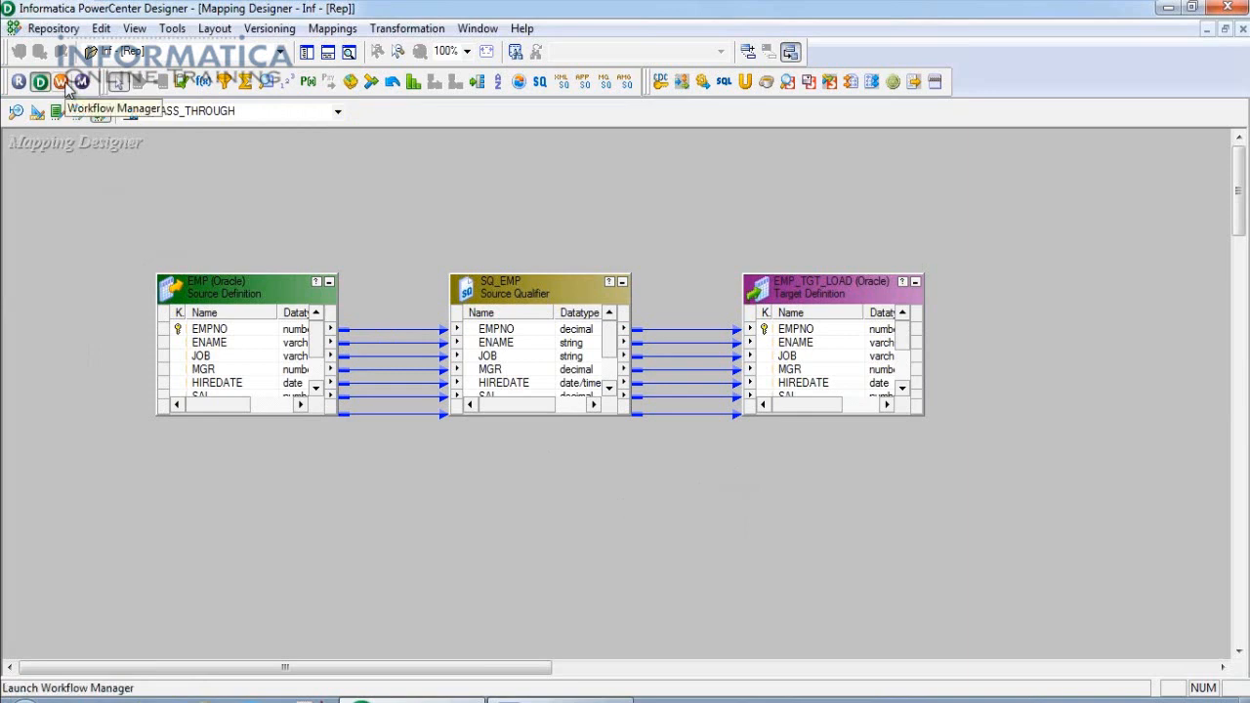
Launch Workflow Manager from Designer, dismiss the tip, maximize it and enlarge the workflow canvas.
left_click(64, 83)
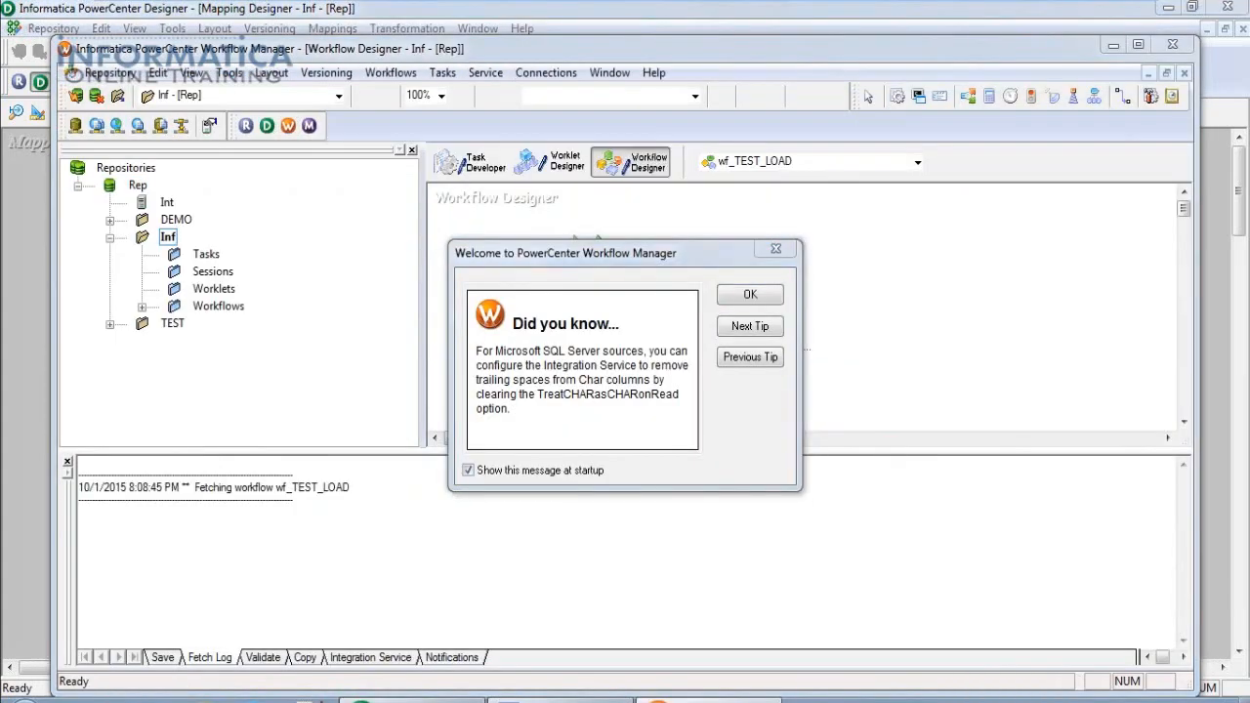
left_click(750, 294)
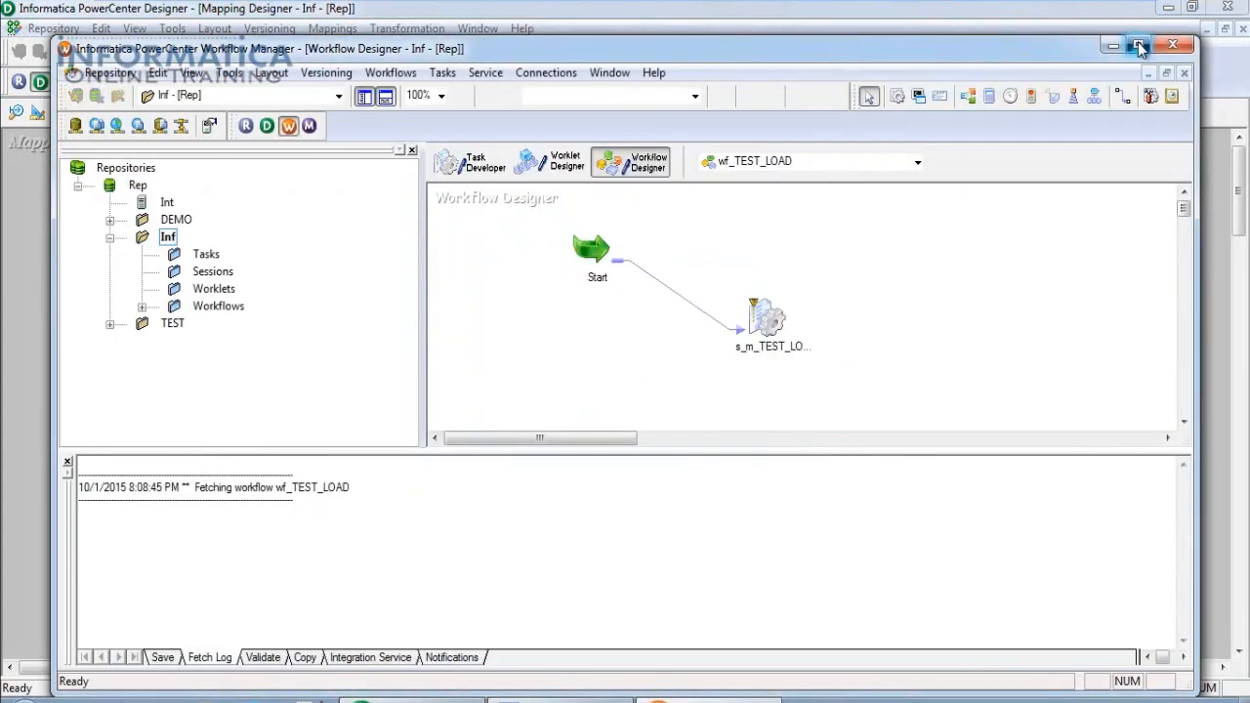
left_click(1137, 44)
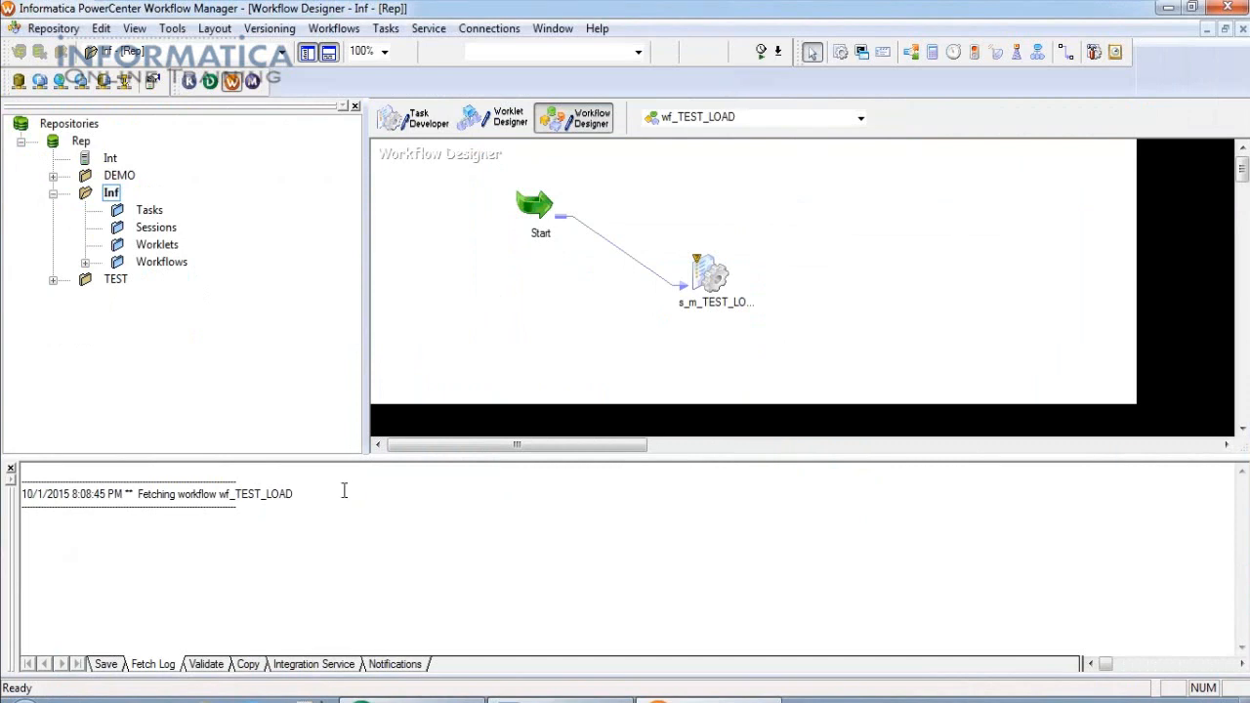
left_click_drag(681, 455, 681, 482)
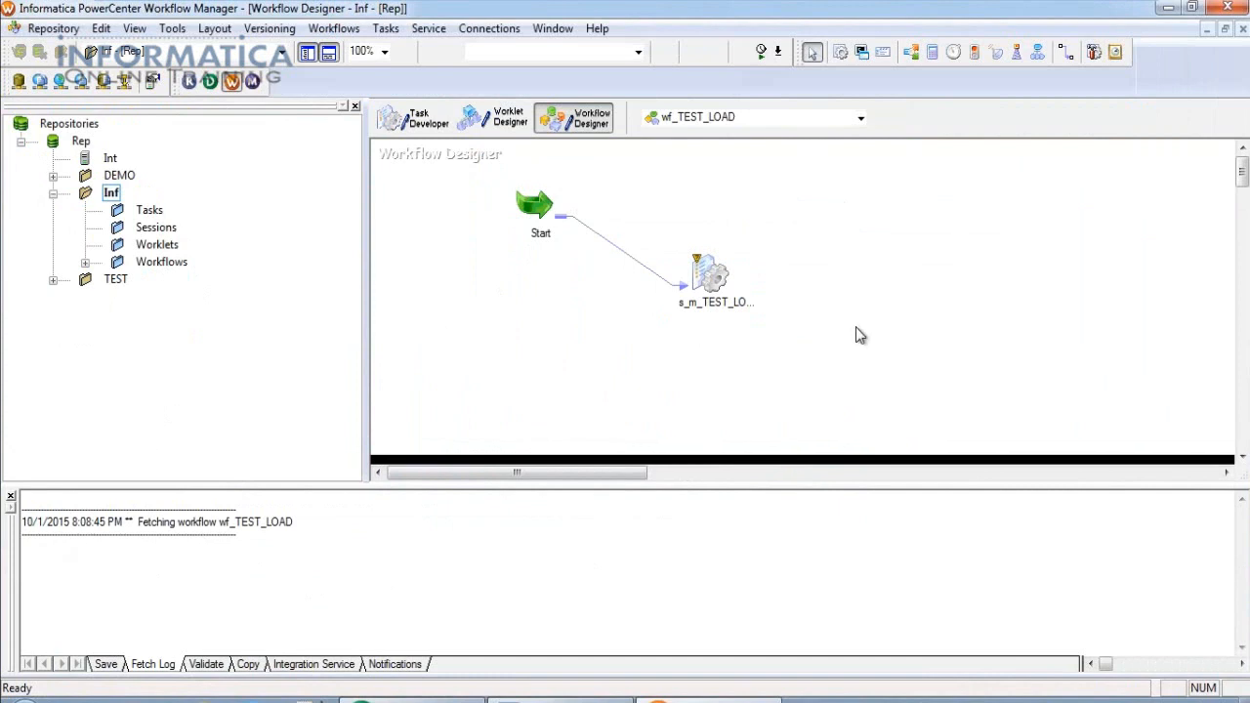
Start a new workflow and copy the m_PASS_THROUGH name from Designer's Edit Mapping dialog.
left_click(334, 28)
left_click(341, 49)
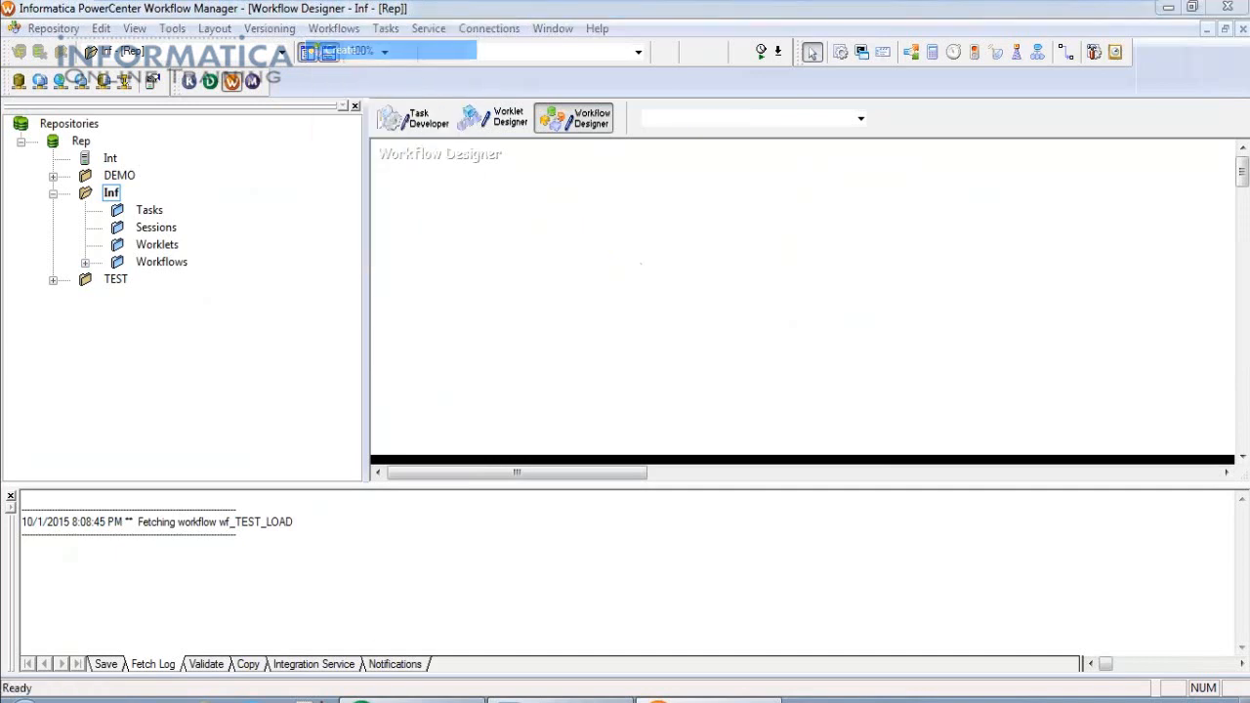
type("wf_")
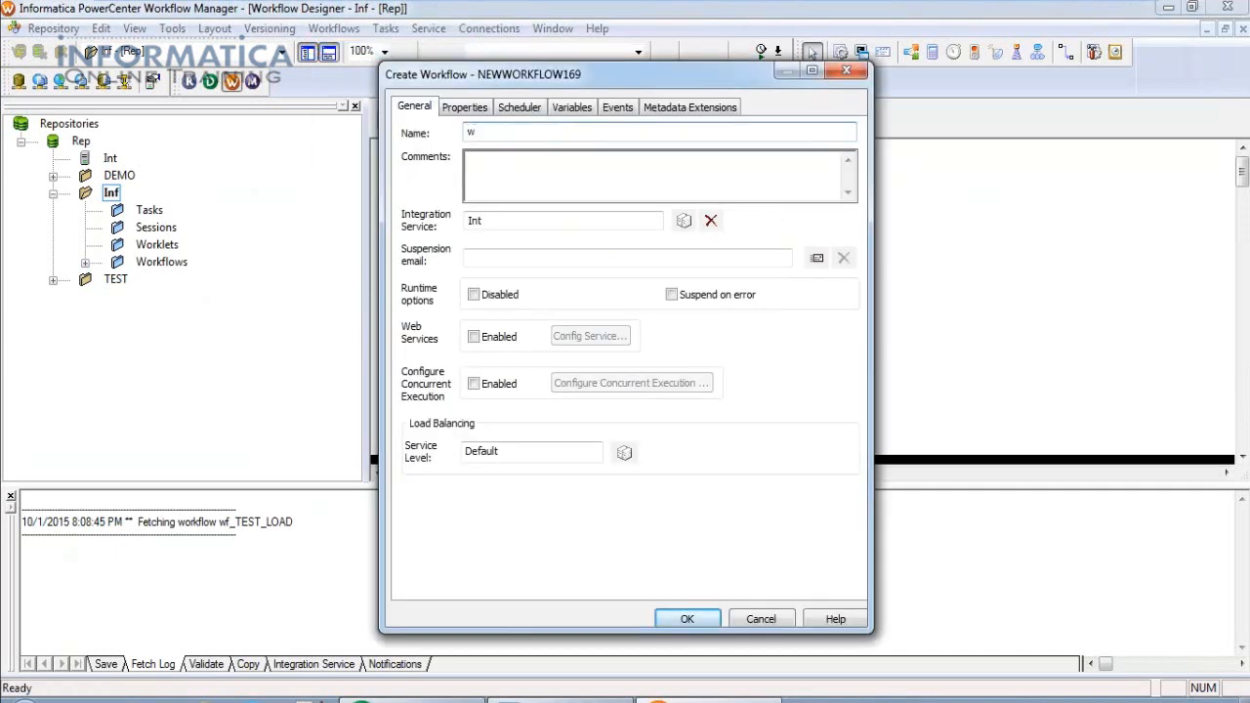
left_click(418, 696)
left_click(332, 28)
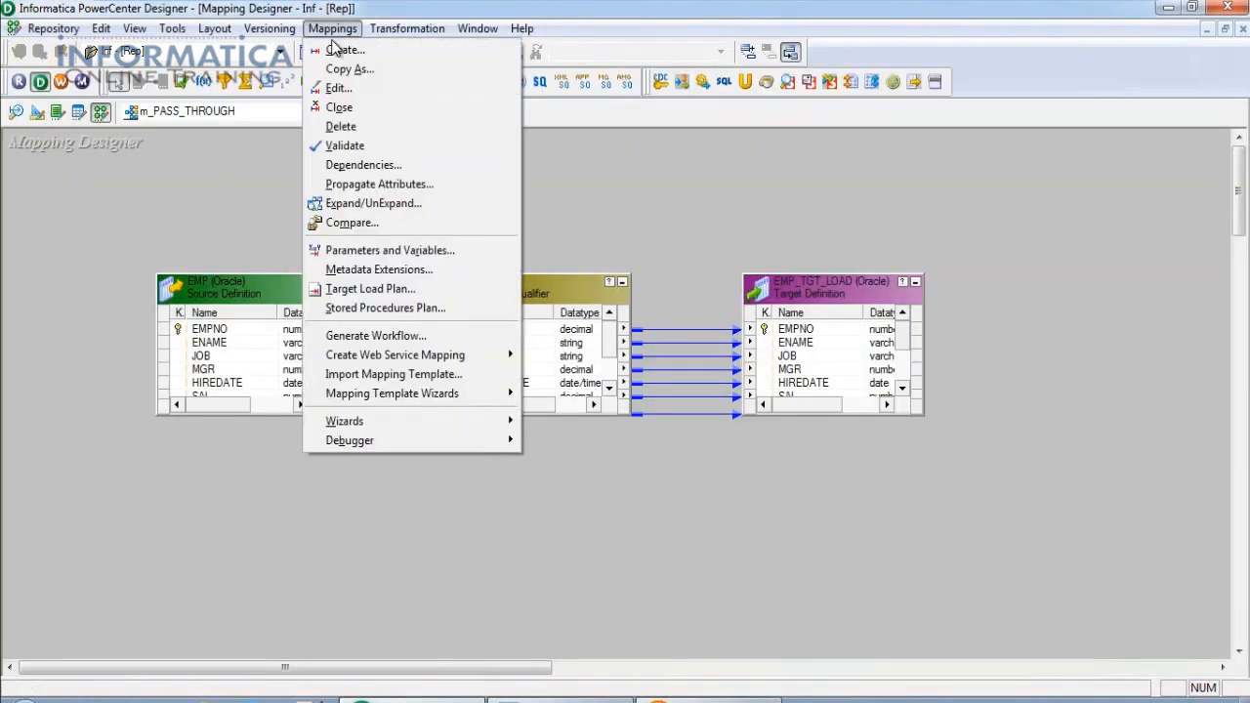
left_click(337, 87)
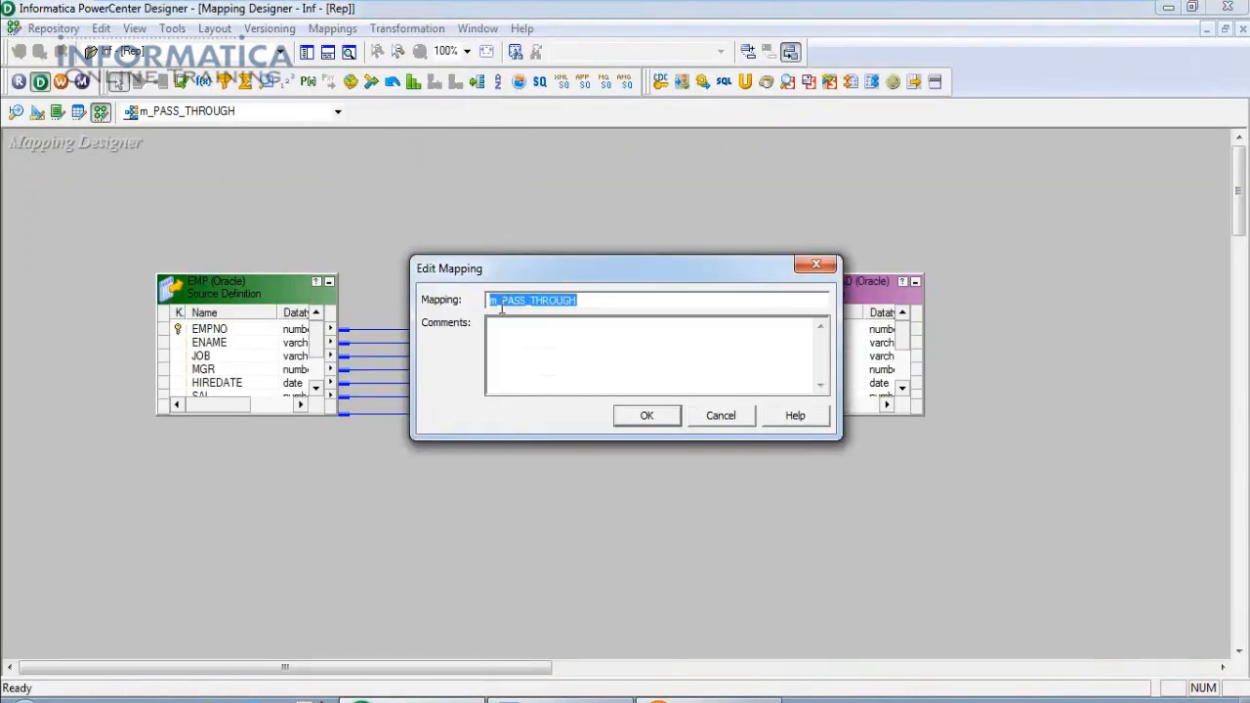
left_click_drag(591, 300, 474, 299)
key("ctrl+c")
key("Escape")
Paste the mapping name, correct it to wf_PASS_THROUGH and create the workflow.
mouse_move(708, 697)
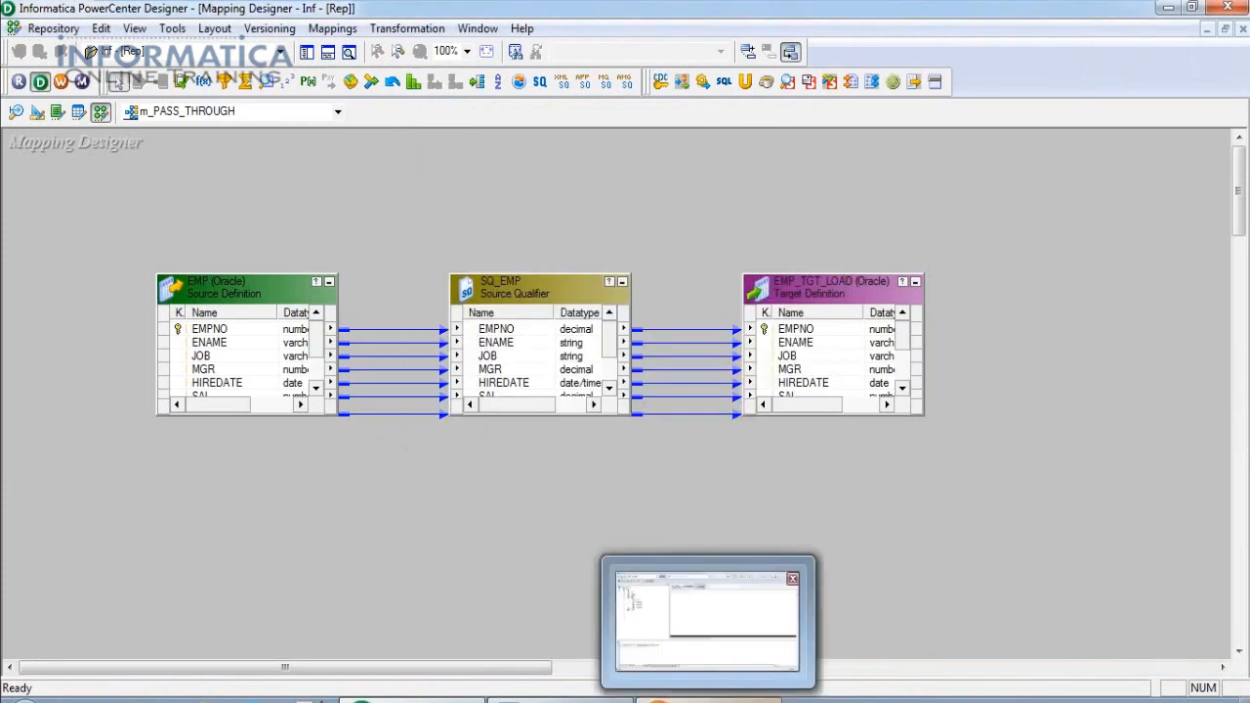
left_click(711, 610)
key("ctrl+v")
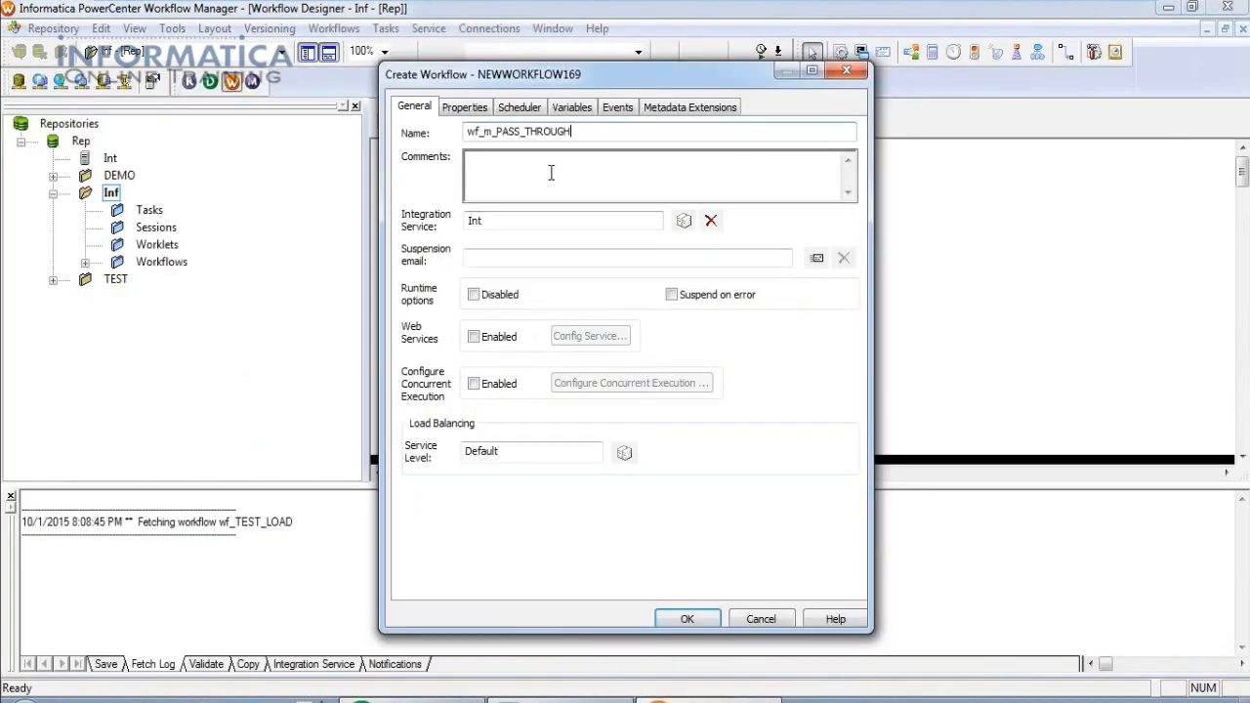
left_click(493, 131)
key("BackSpace")
key("BackSpace")
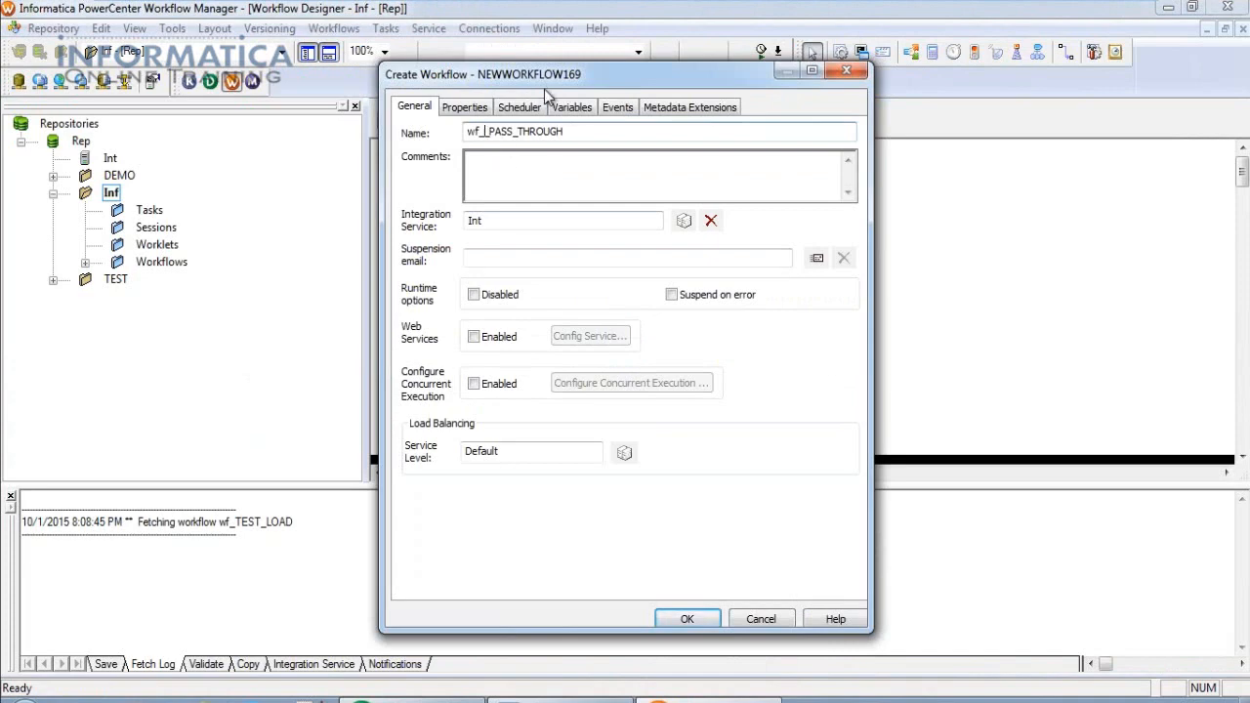
key("BackSpace")
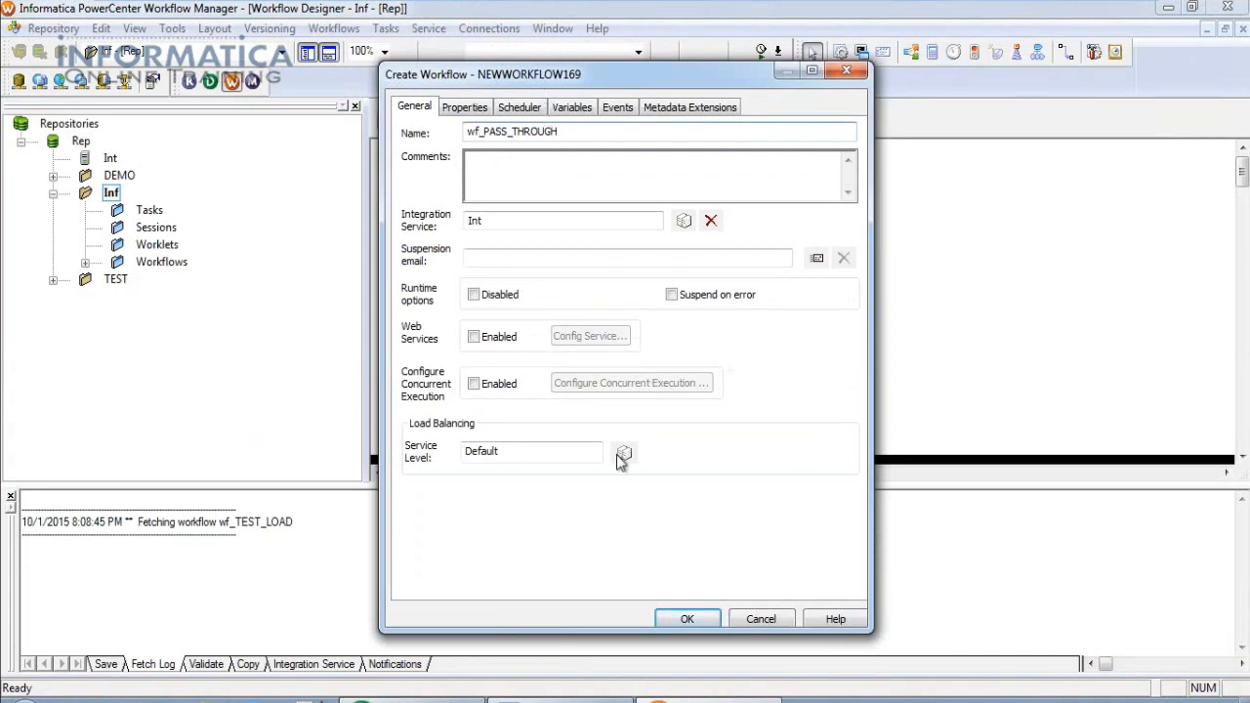
left_click(688, 619)
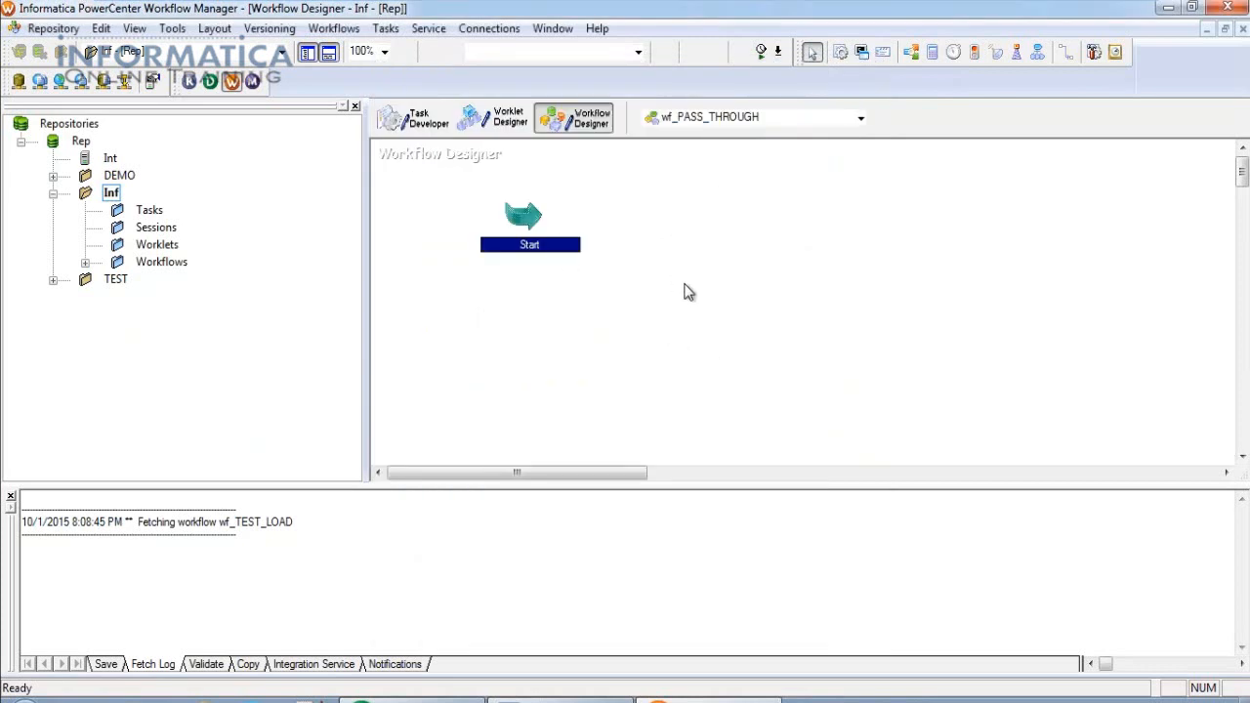
Create session task s_m_PASS_THROUGH using the m_PASS_THROUGH mapping.
left_click(389, 35)
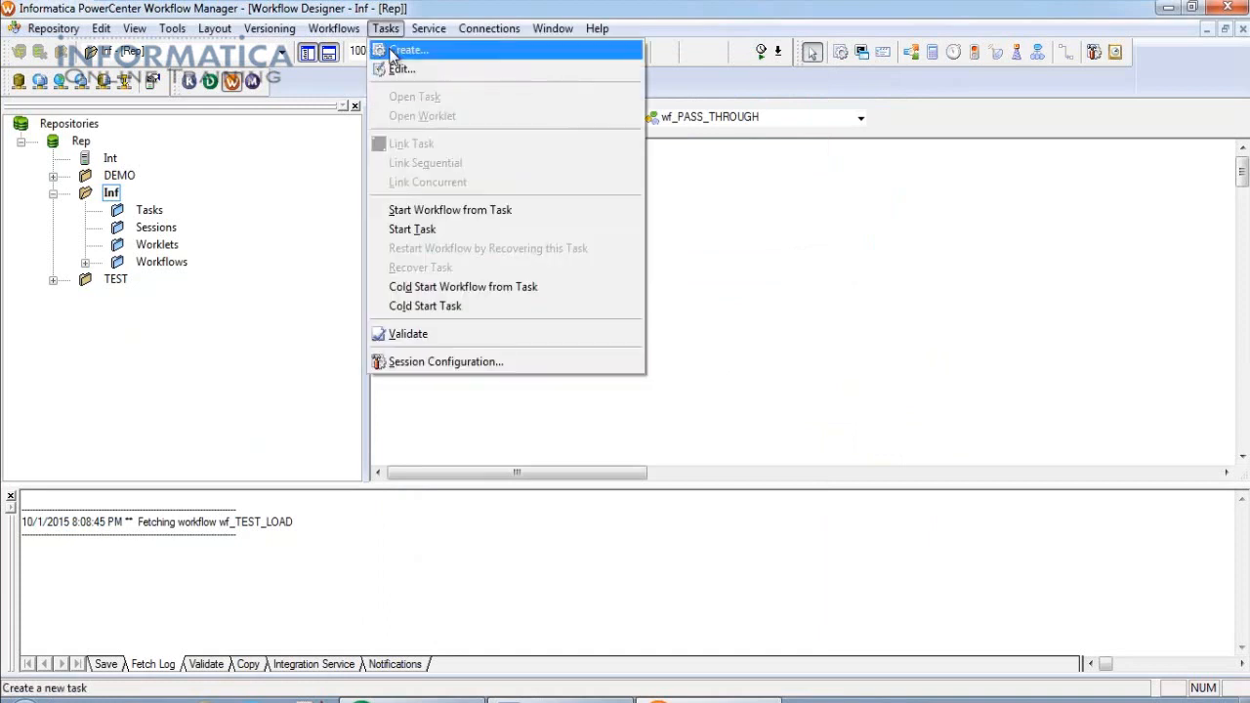
left_click(393, 50)
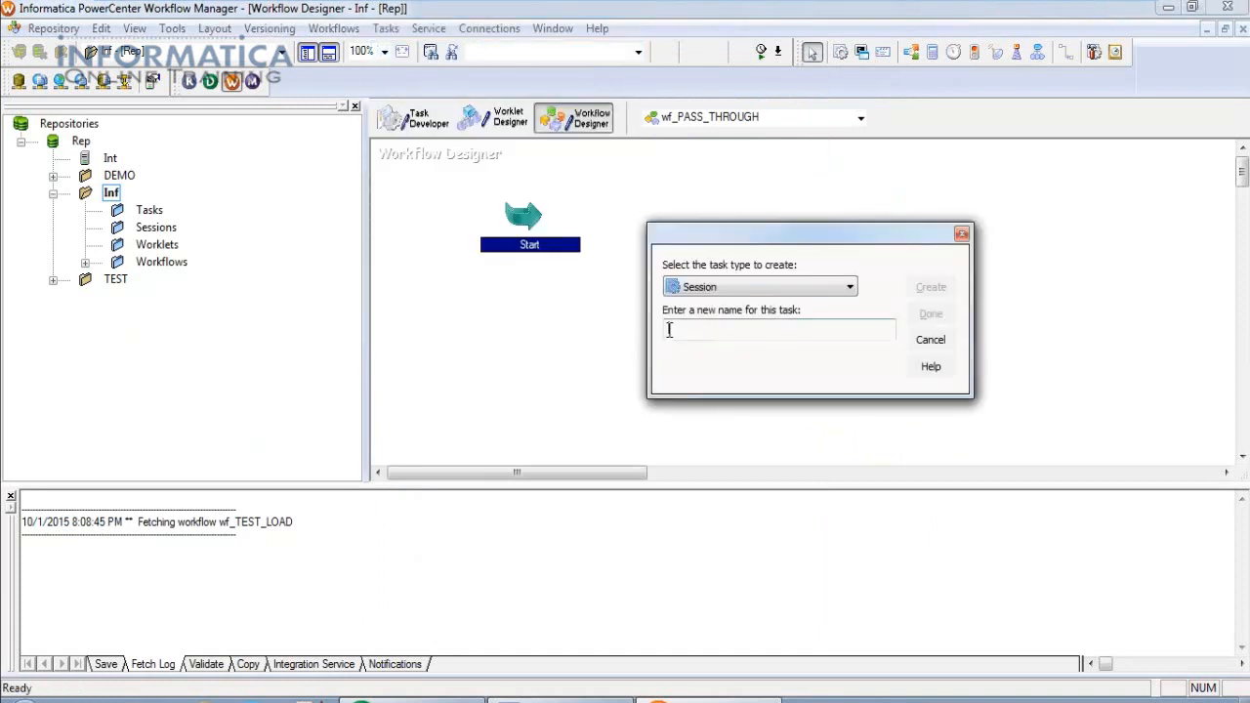
type("s_")
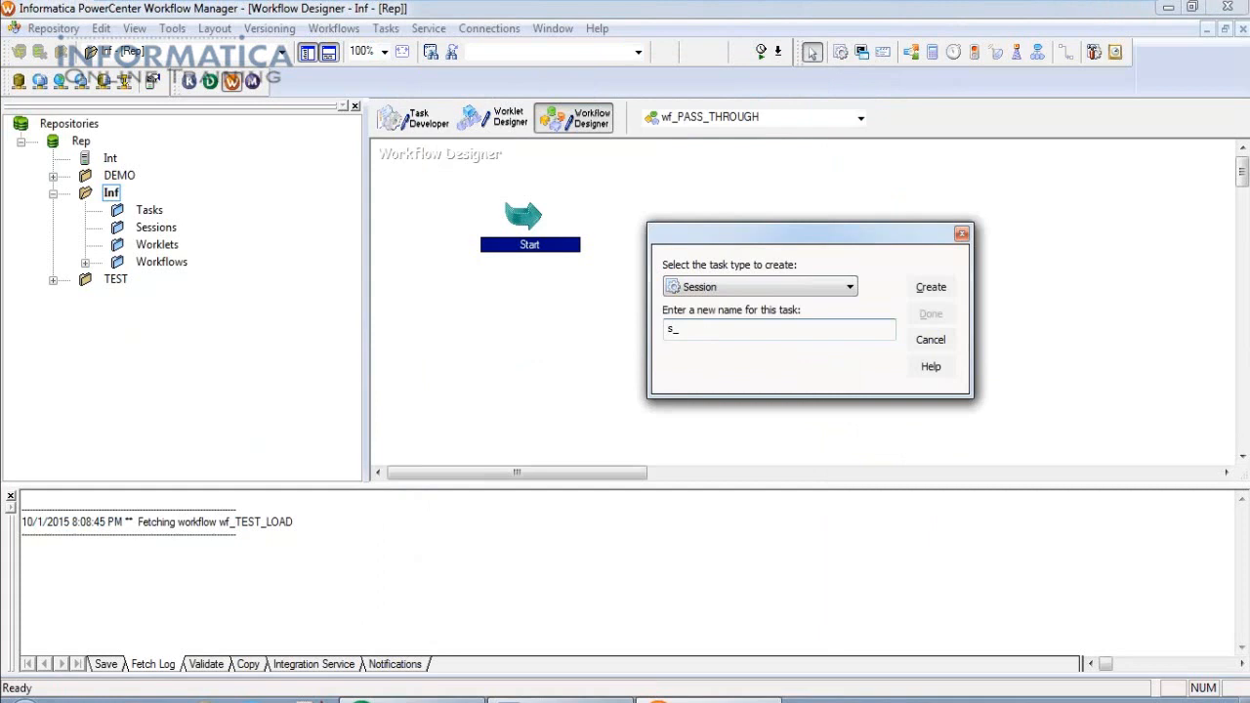
key("ctrl+v")
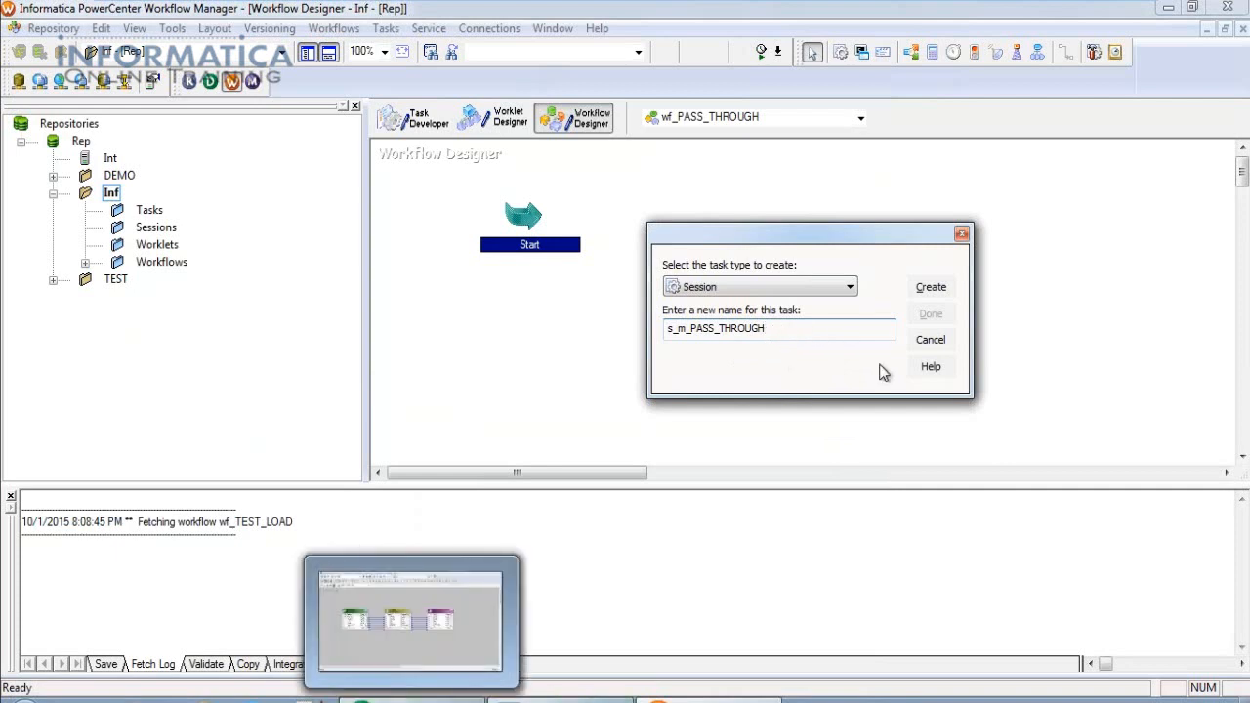
left_click(931, 287)
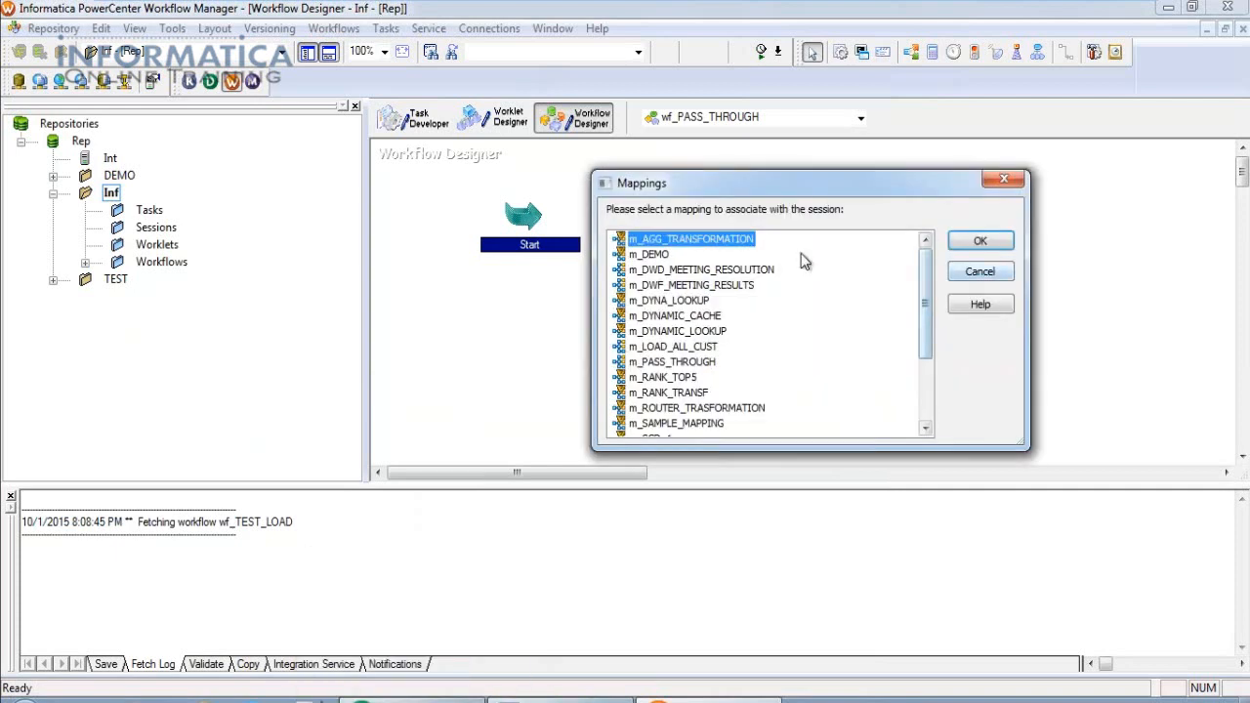
left_click(683, 333)
scroll(681, 361, "down", 1)
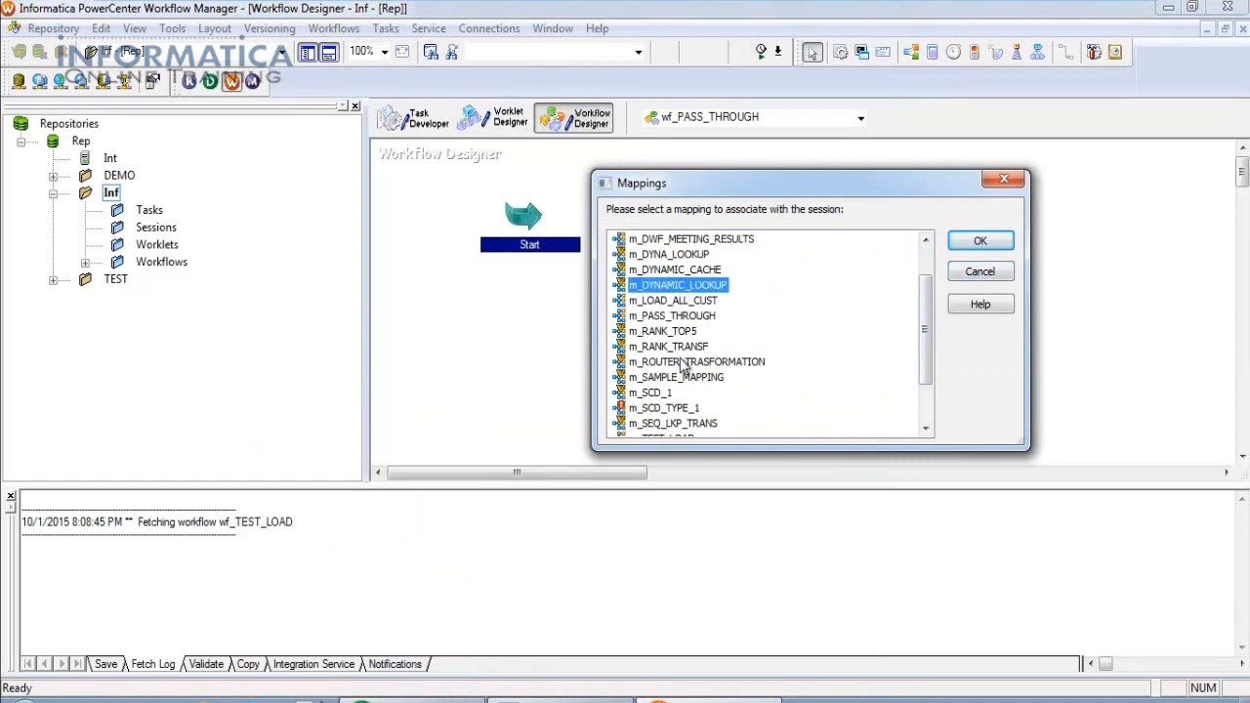
scroll(682, 365, "down", 1)
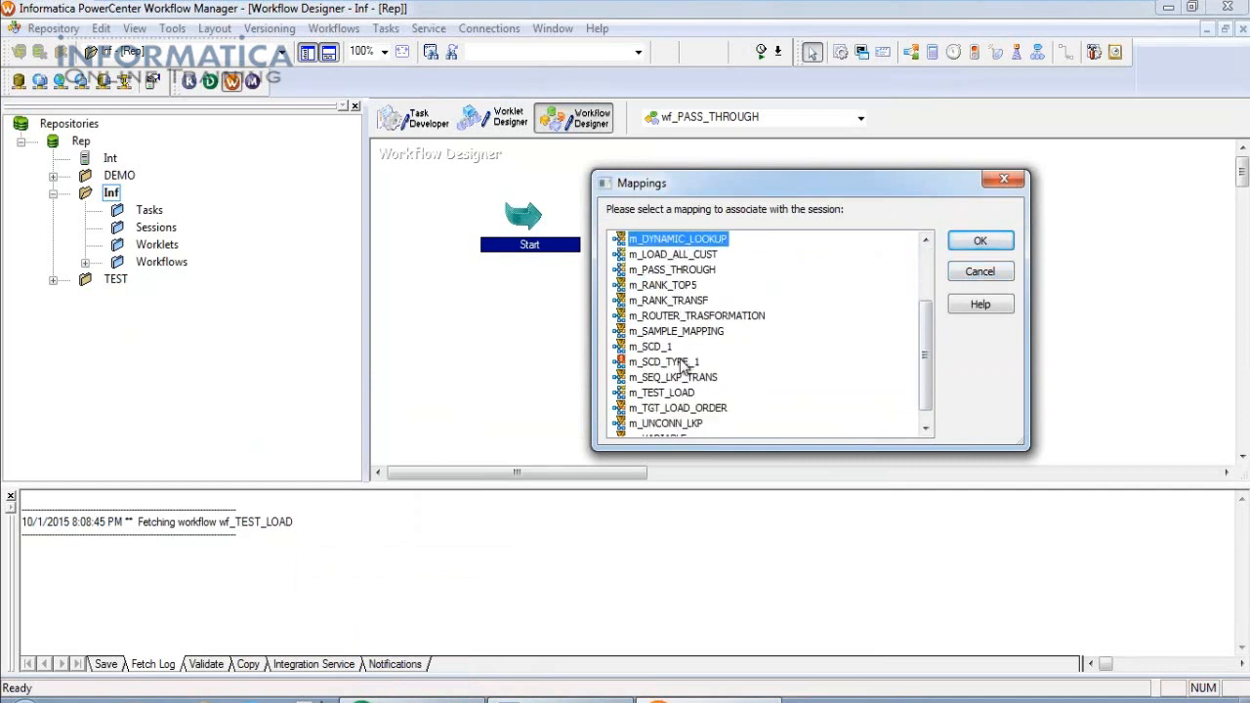
scroll(682, 363, "down", 1)
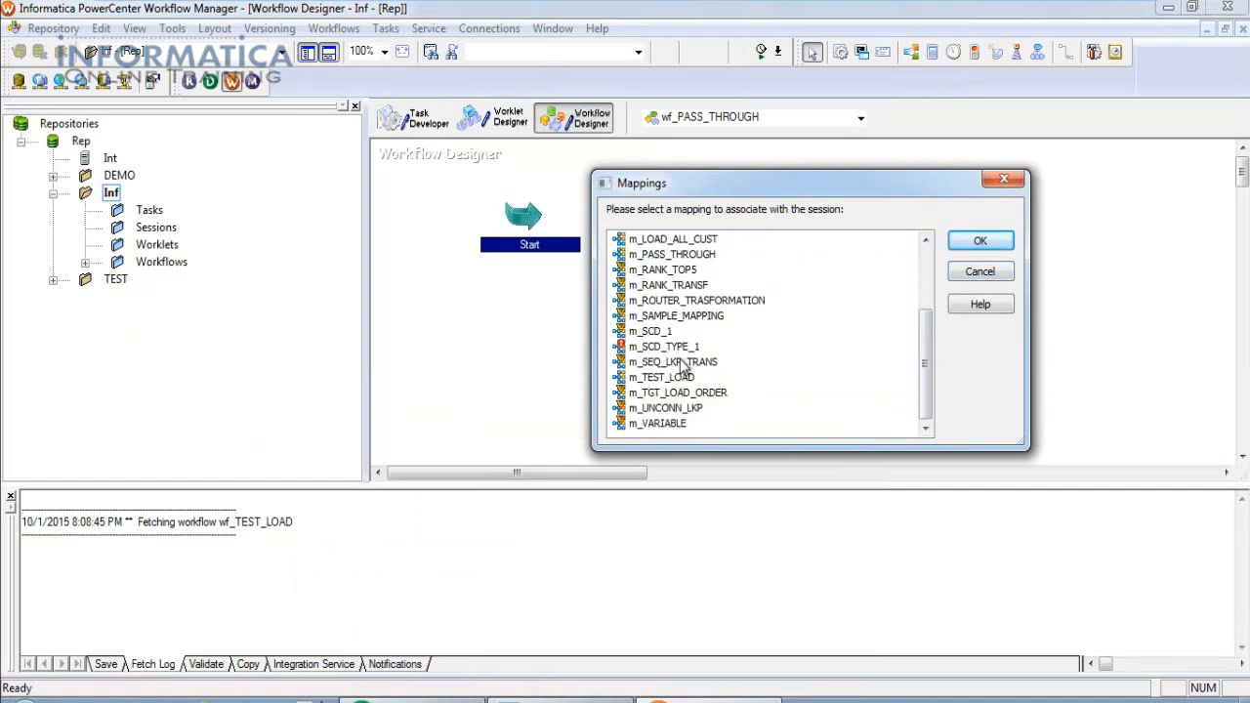
left_click(691, 256)
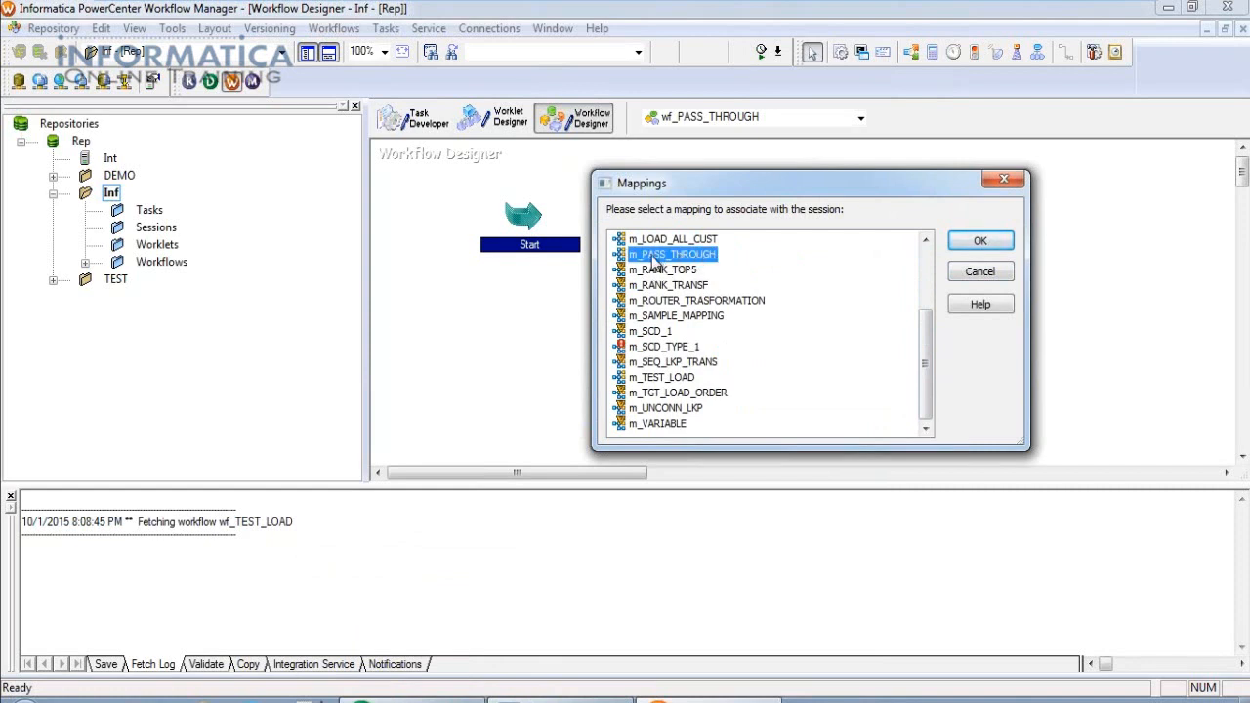
left_click(980, 241)
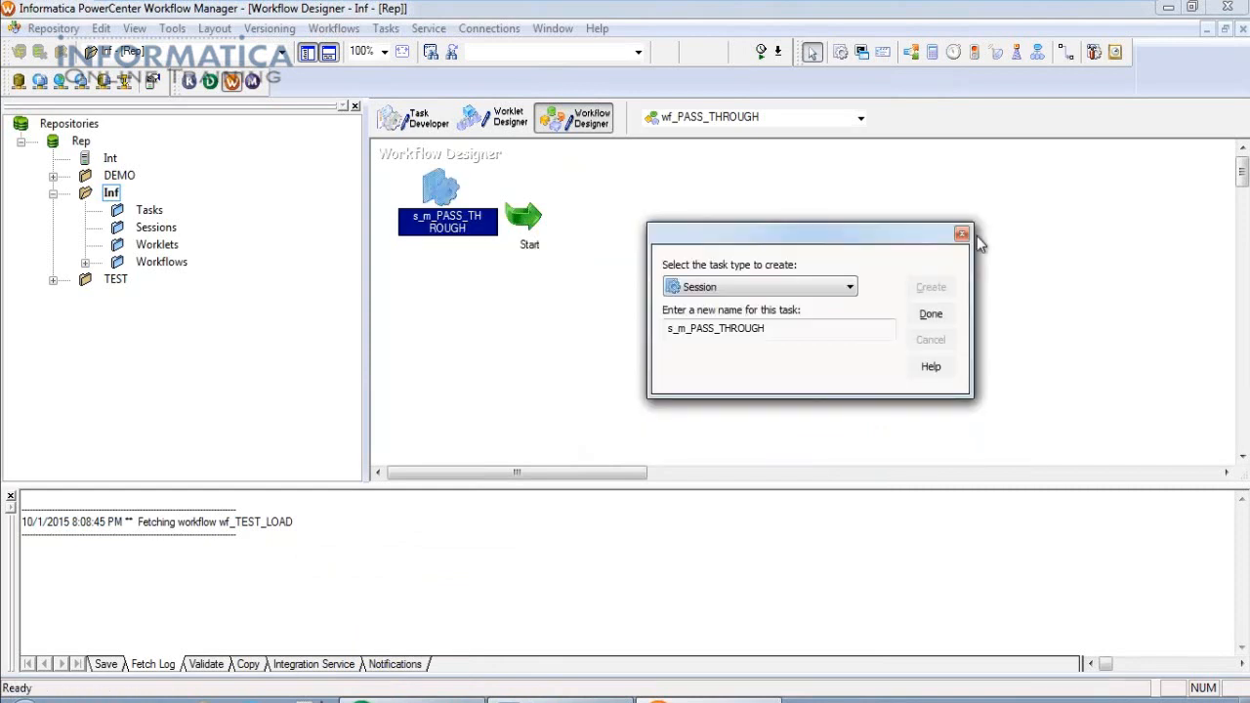
left_click(929, 317)
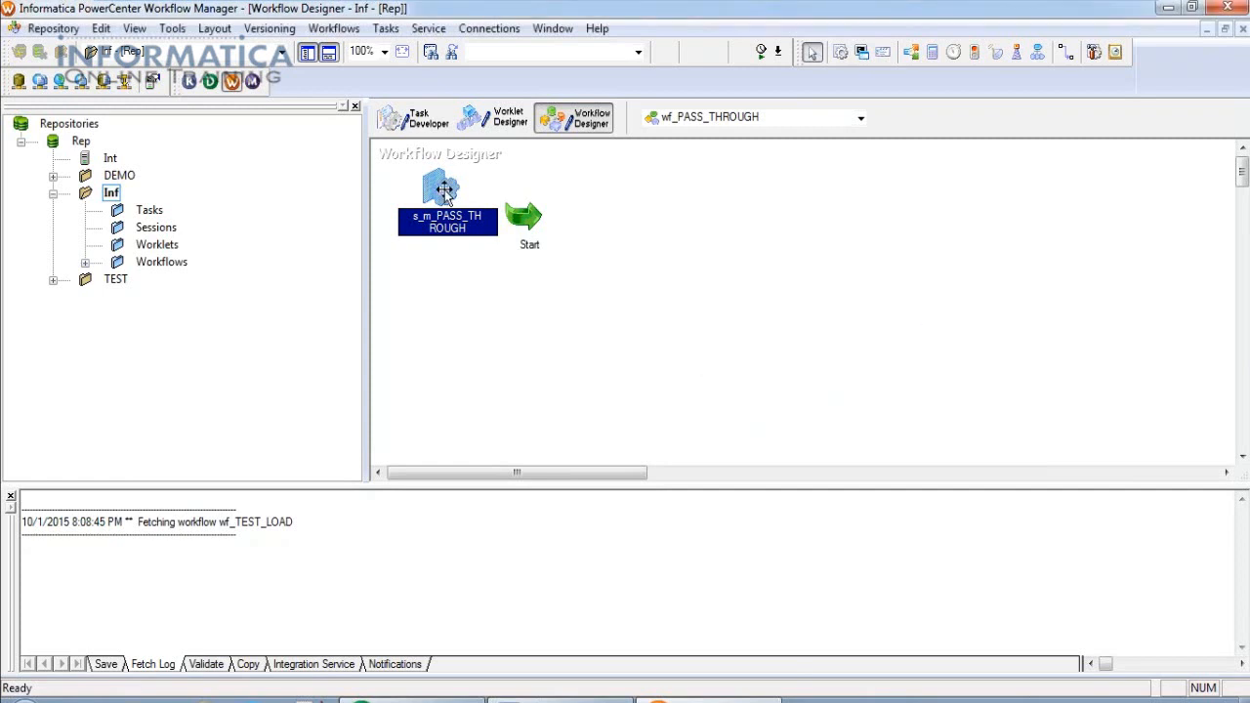
Place the session right of Start and link Start to s_m_PASS_THROUGH.
left_click_drag(448, 195, 721, 296)
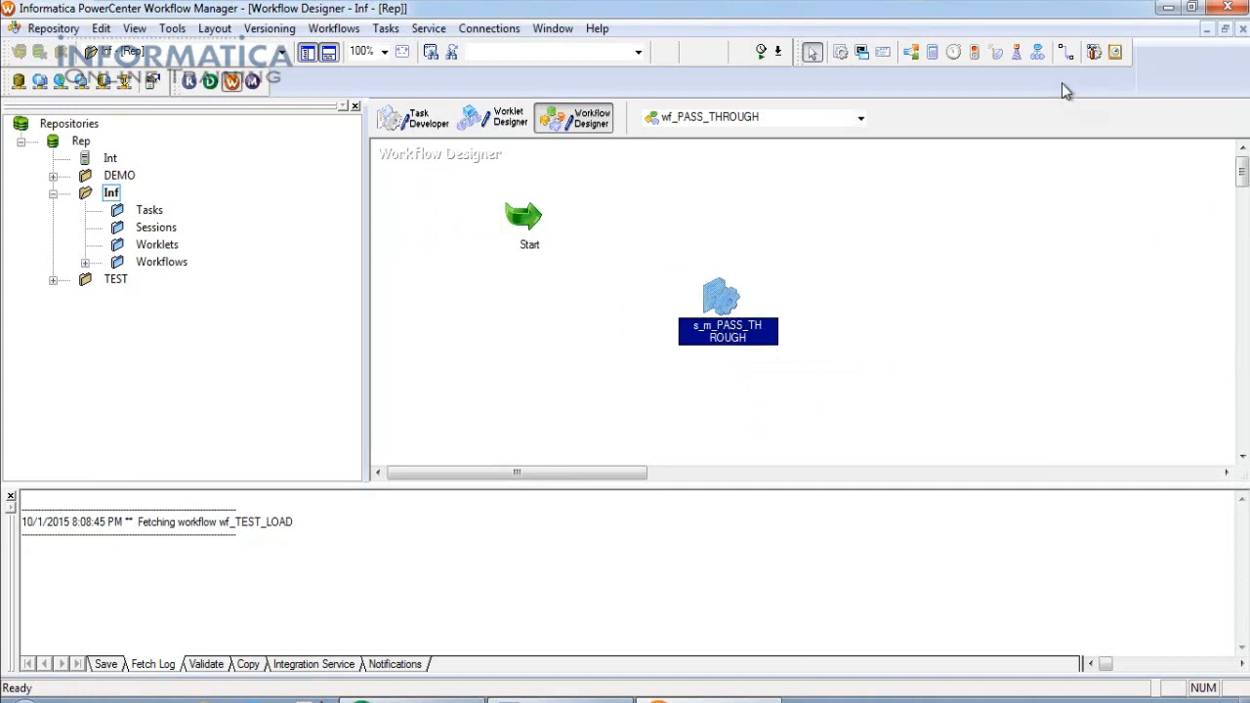
left_click(1064, 52)
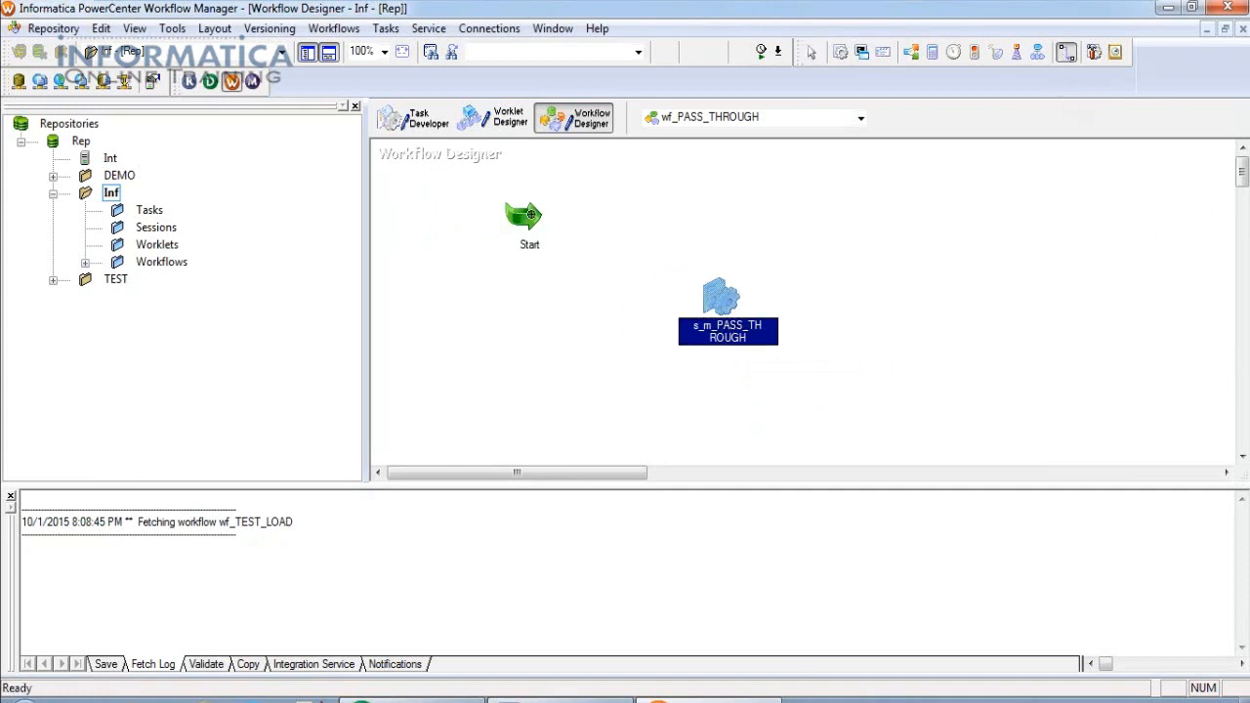
left_click_drag(531, 213, 556, 234)
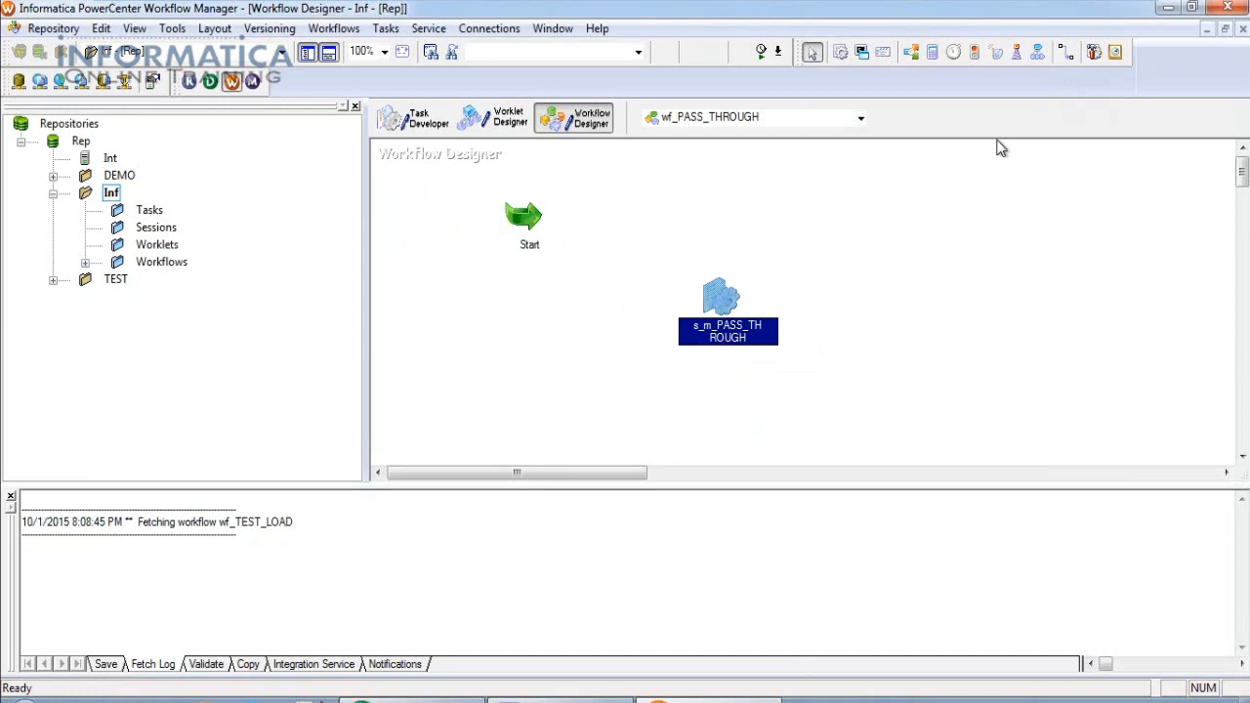
left_click(1066, 53)
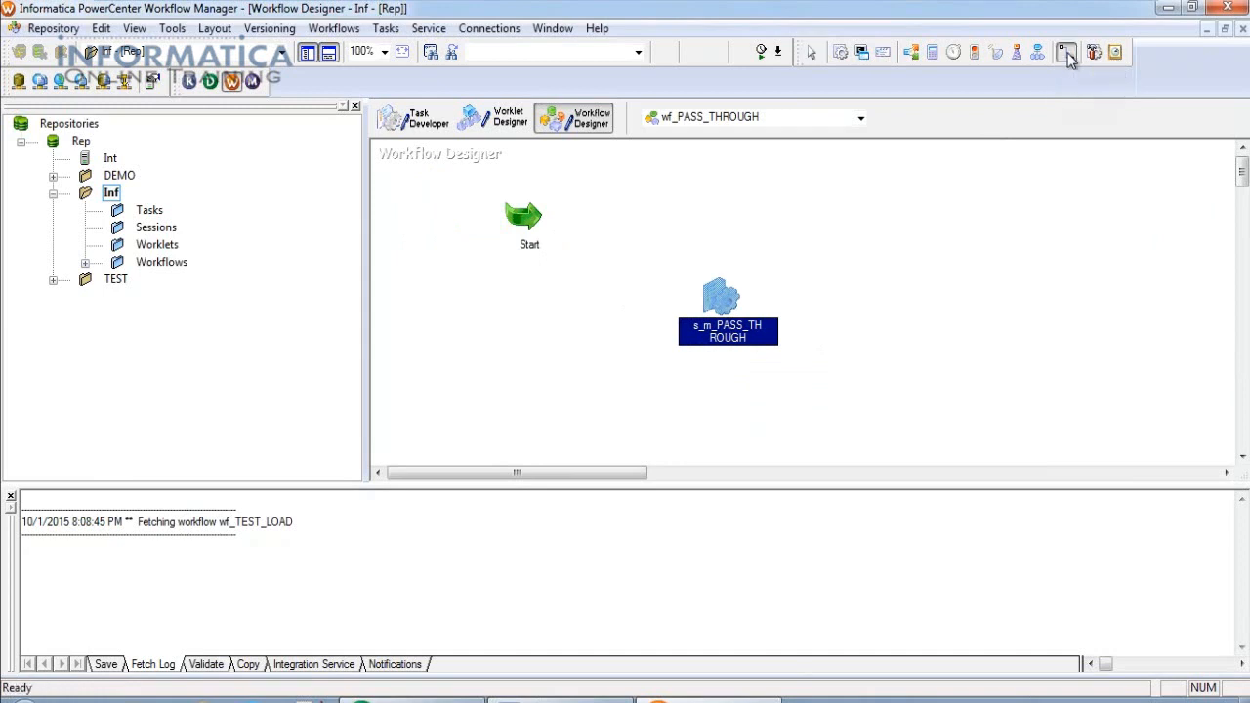
mouse_move(531, 218)
left_mouse_down()
mouse_move(666, 299)
mouse_move(723, 308)
left_mouse_up()
Save wf_PASS_THROUGH to the repository and exit link-drawing mode.
left_click(54, 29)
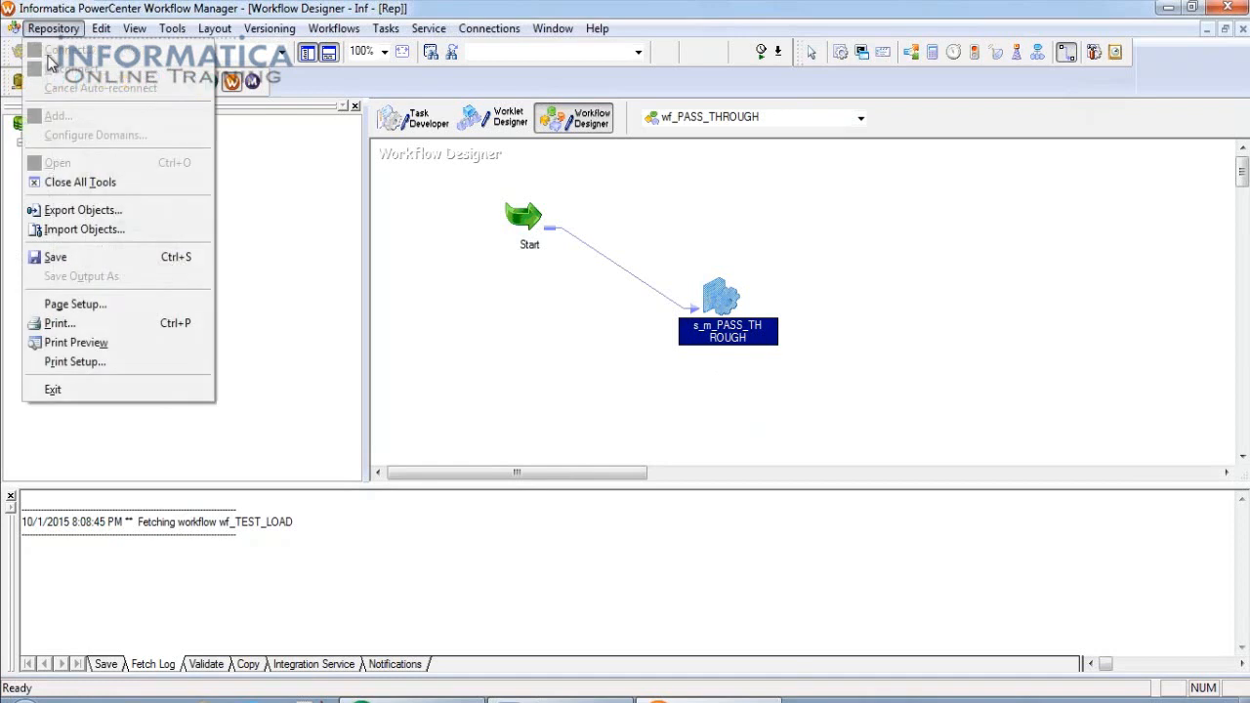
left_click(53, 258)
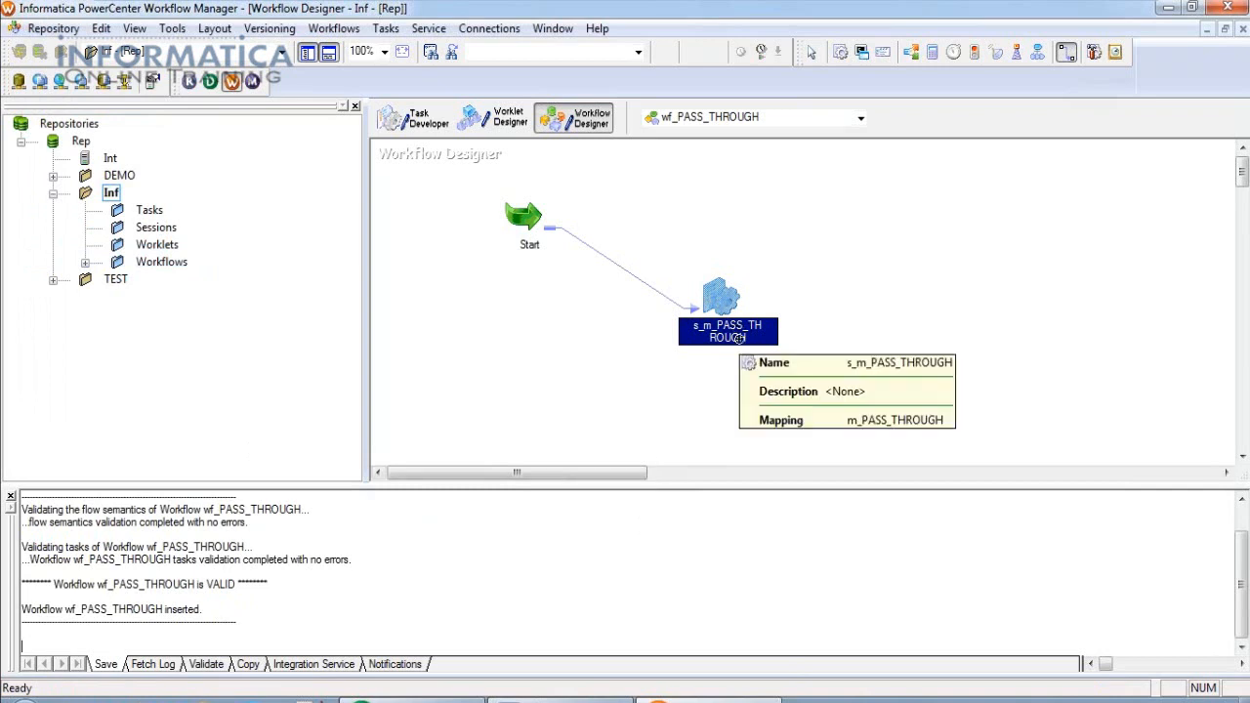
double_click(718, 299)
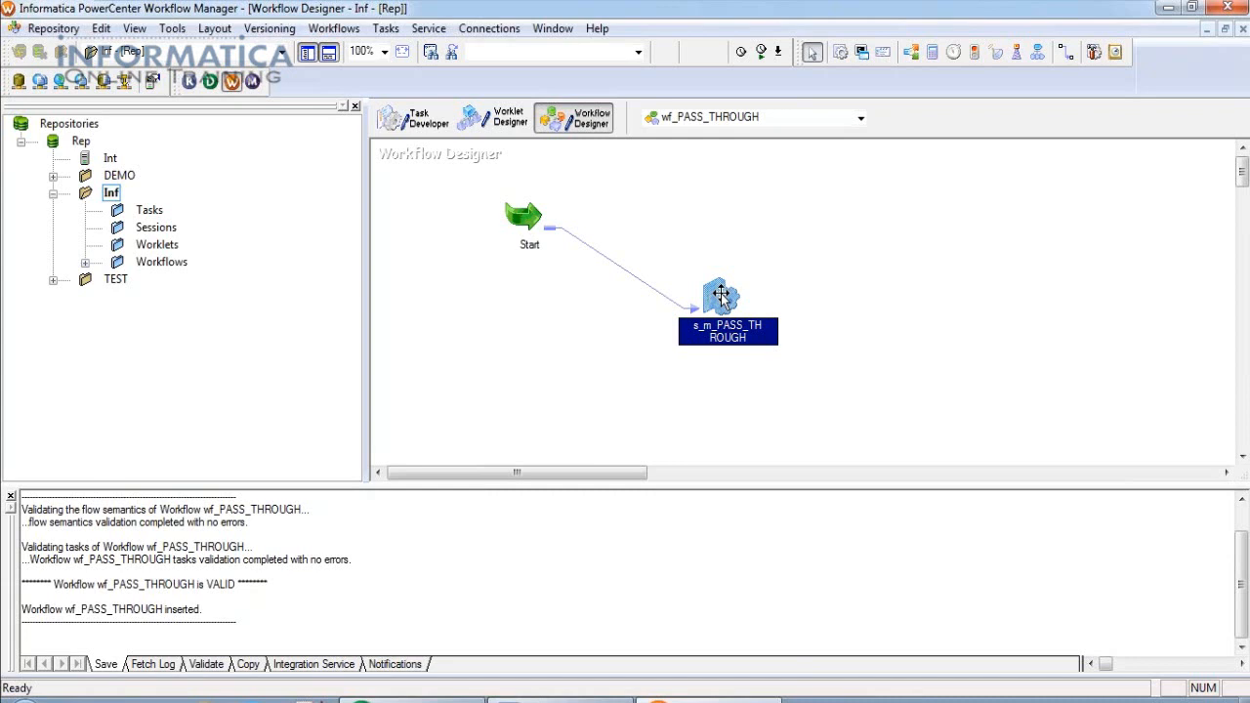
mouse_move(720, 294)
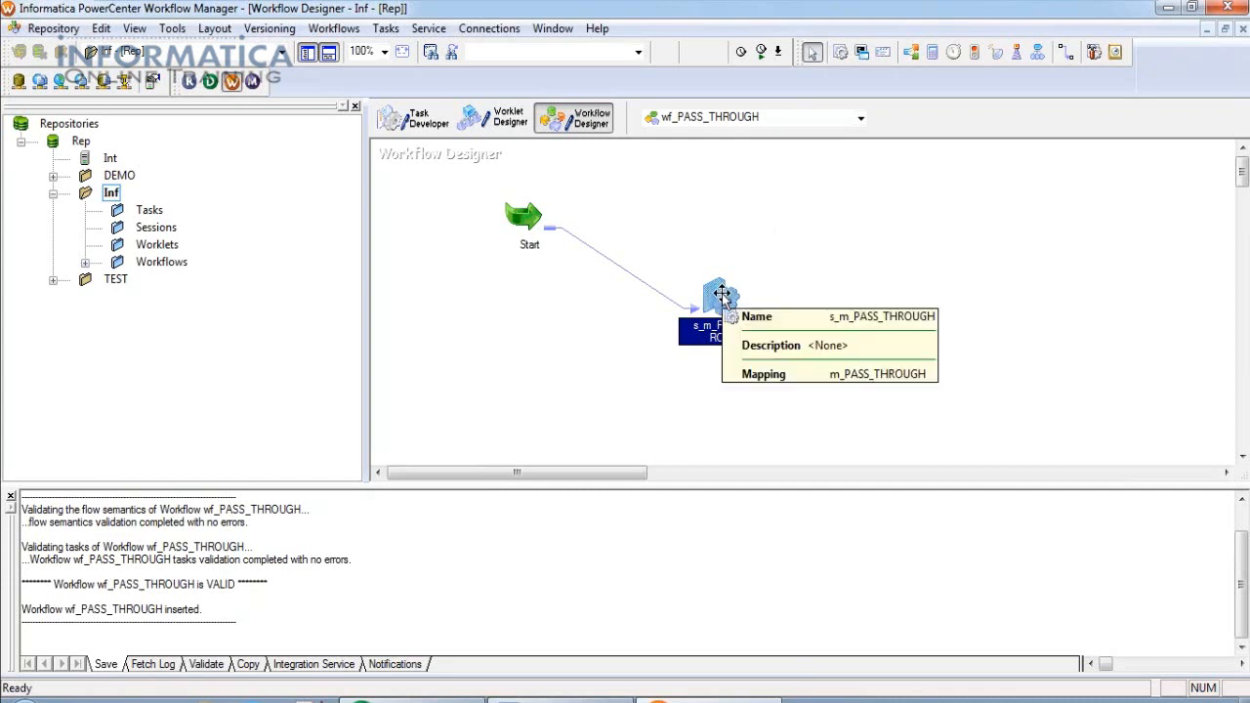
Enable fail-parent-on-failure and set the SQ_EMP source connection to Source.
double_click(721, 295)
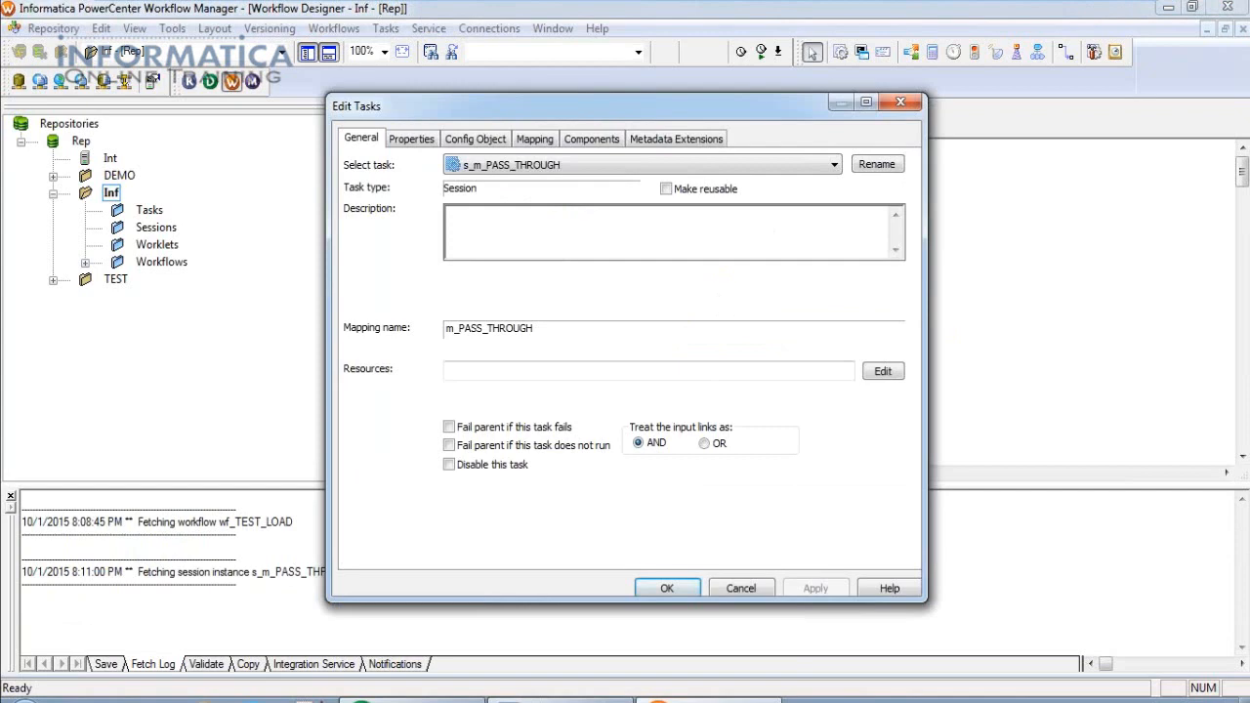
left_click(448, 427)
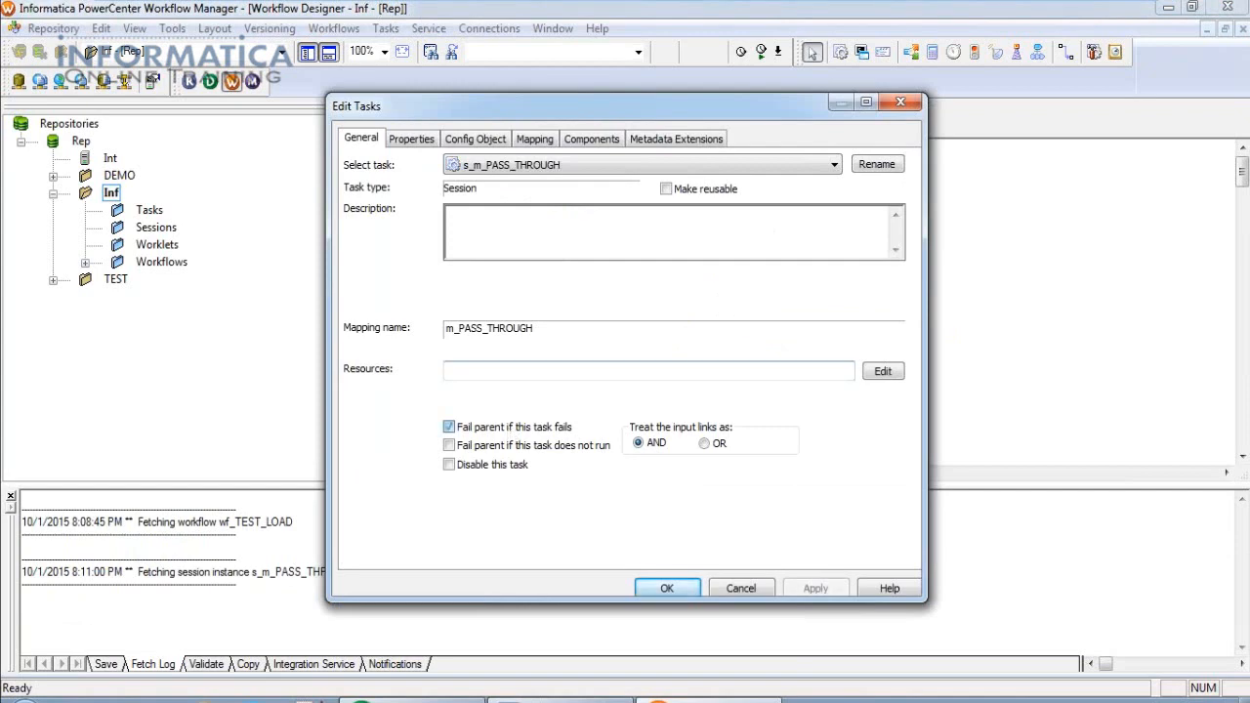
left_click(545, 138)
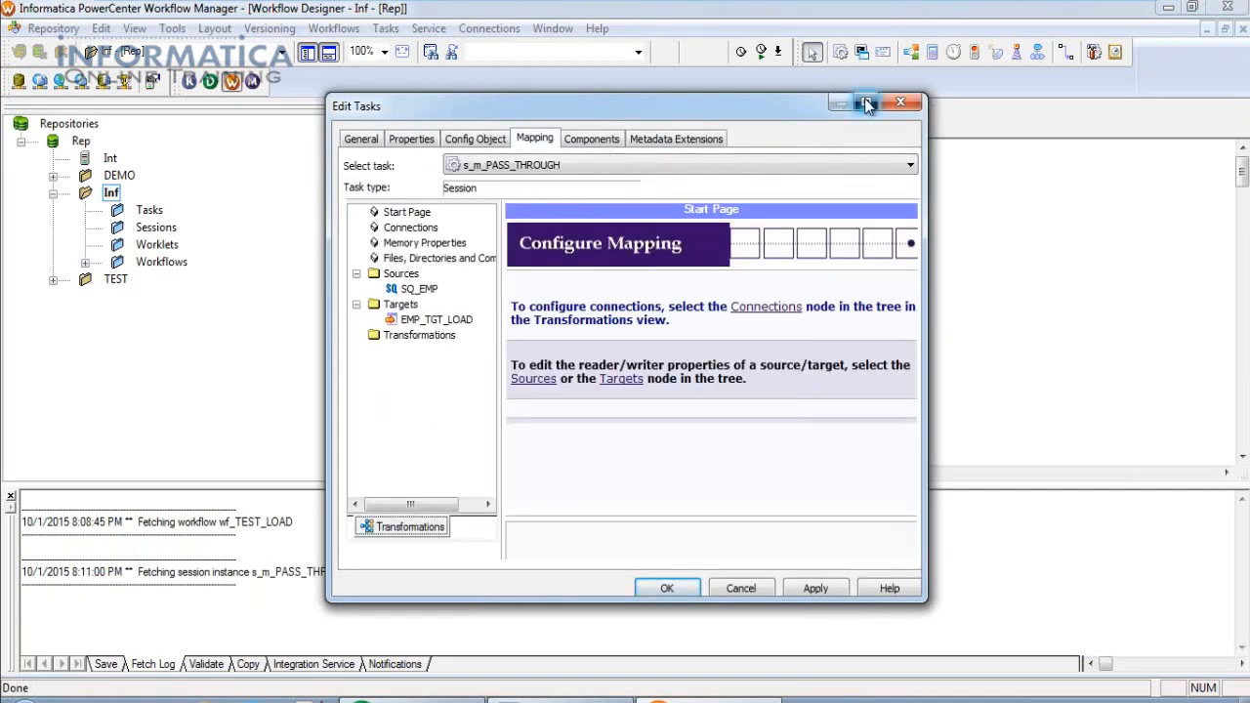
left_click(867, 103)
left_click(90, 188)
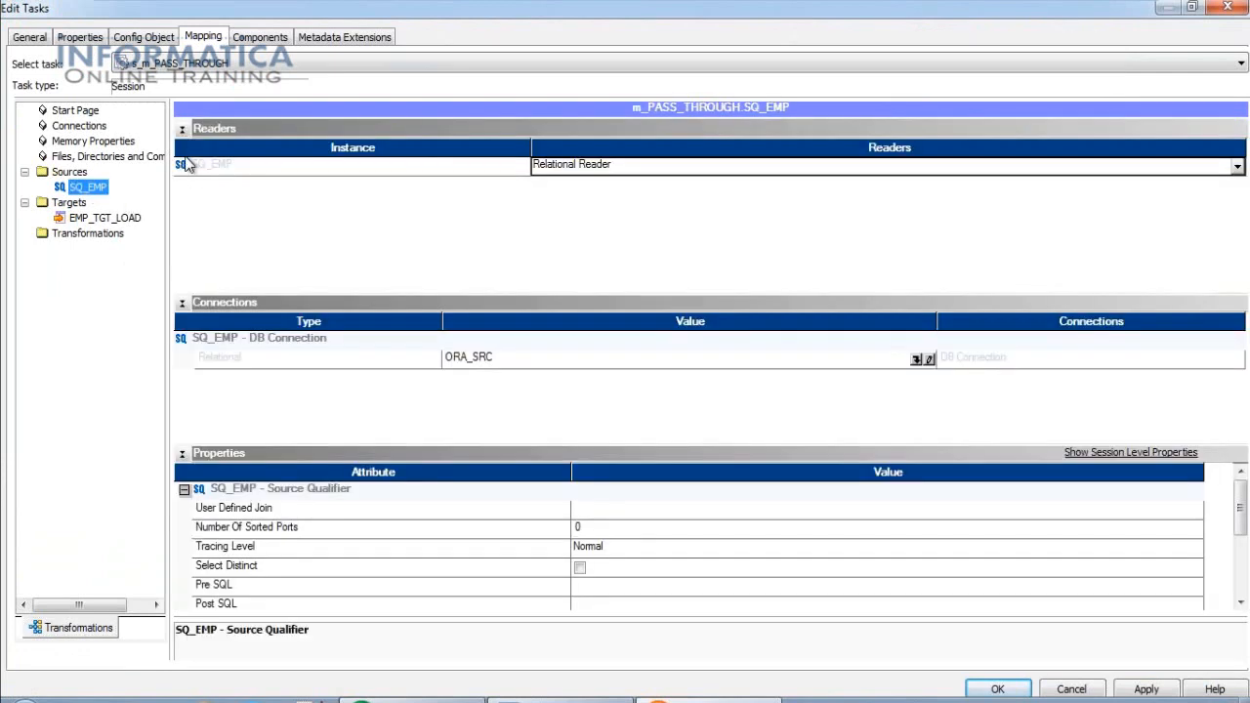
left_click(182, 128)
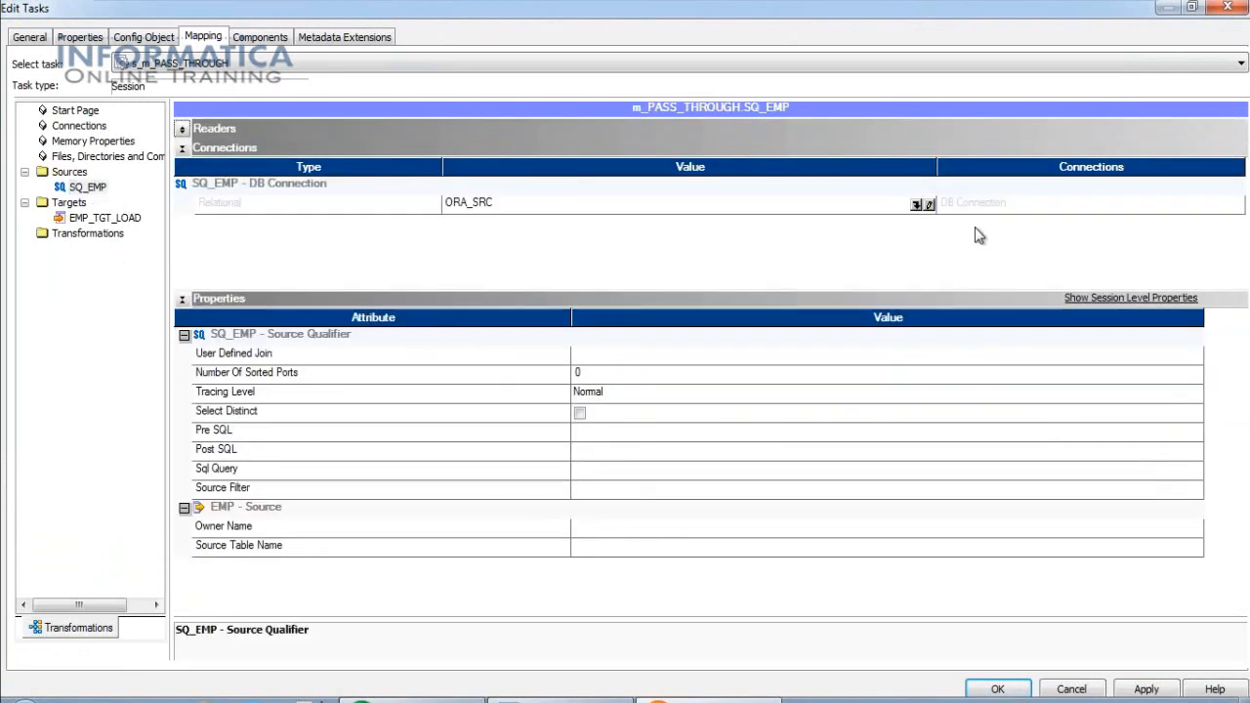
left_click(922, 204)
left_click(922, 204)
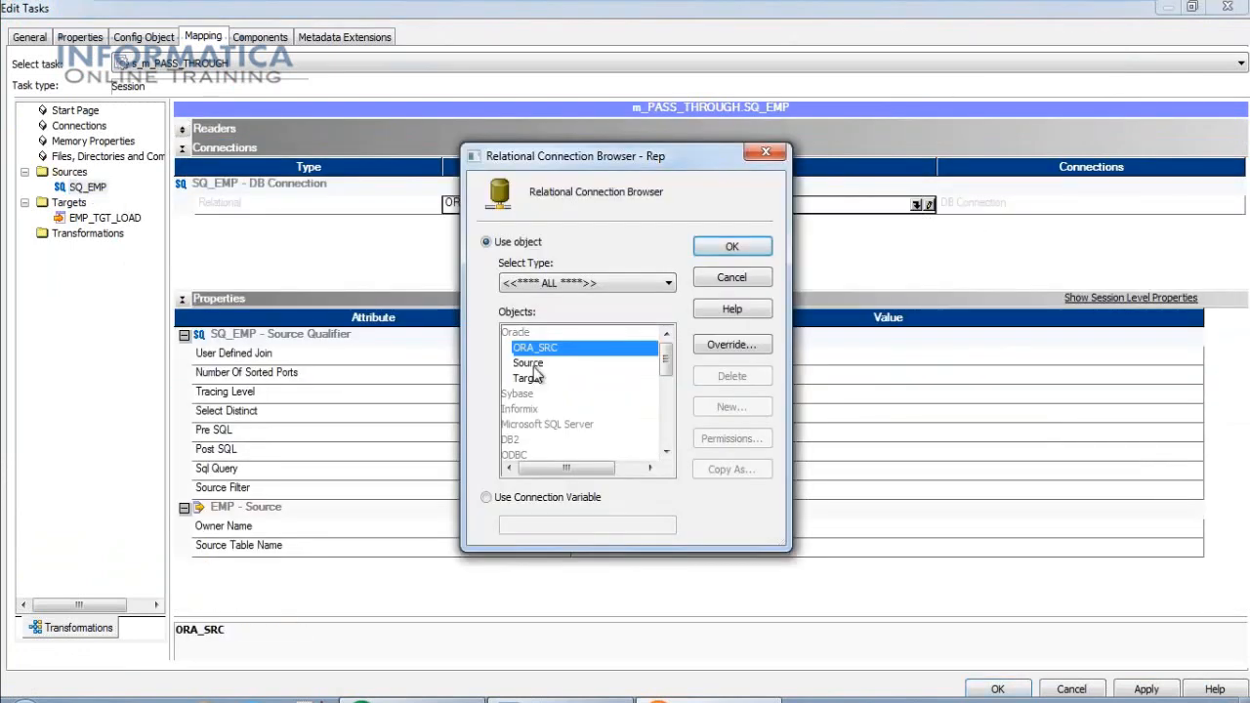
left_click(528, 364)
left_click(732, 247)
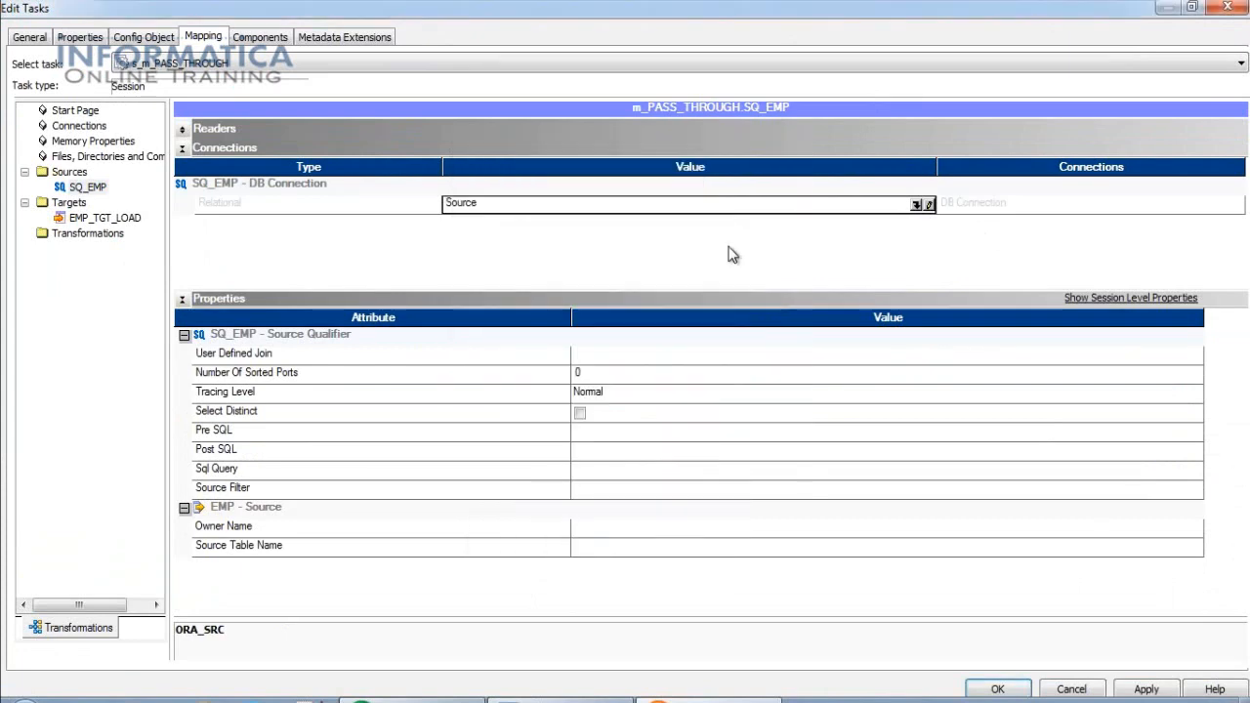
Set EMP_TGT_LOAD to the Target connection with Normal target load type.
left_click(93, 219)
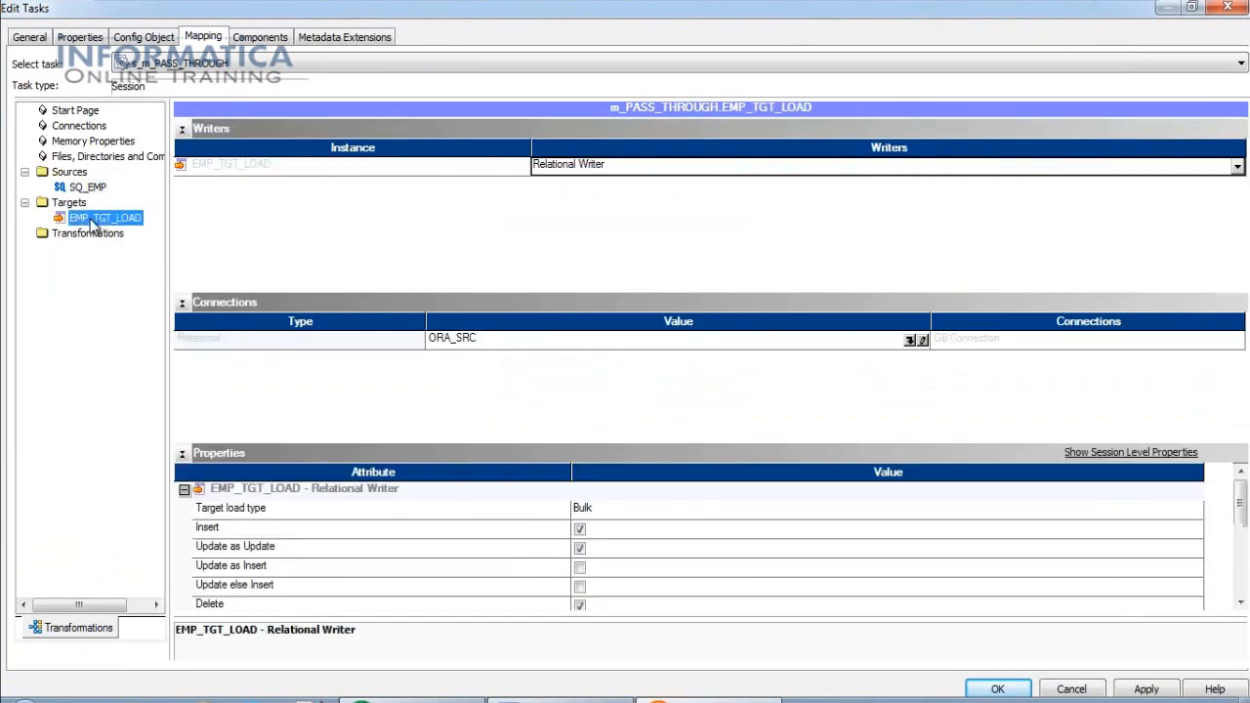
left_click(910, 341)
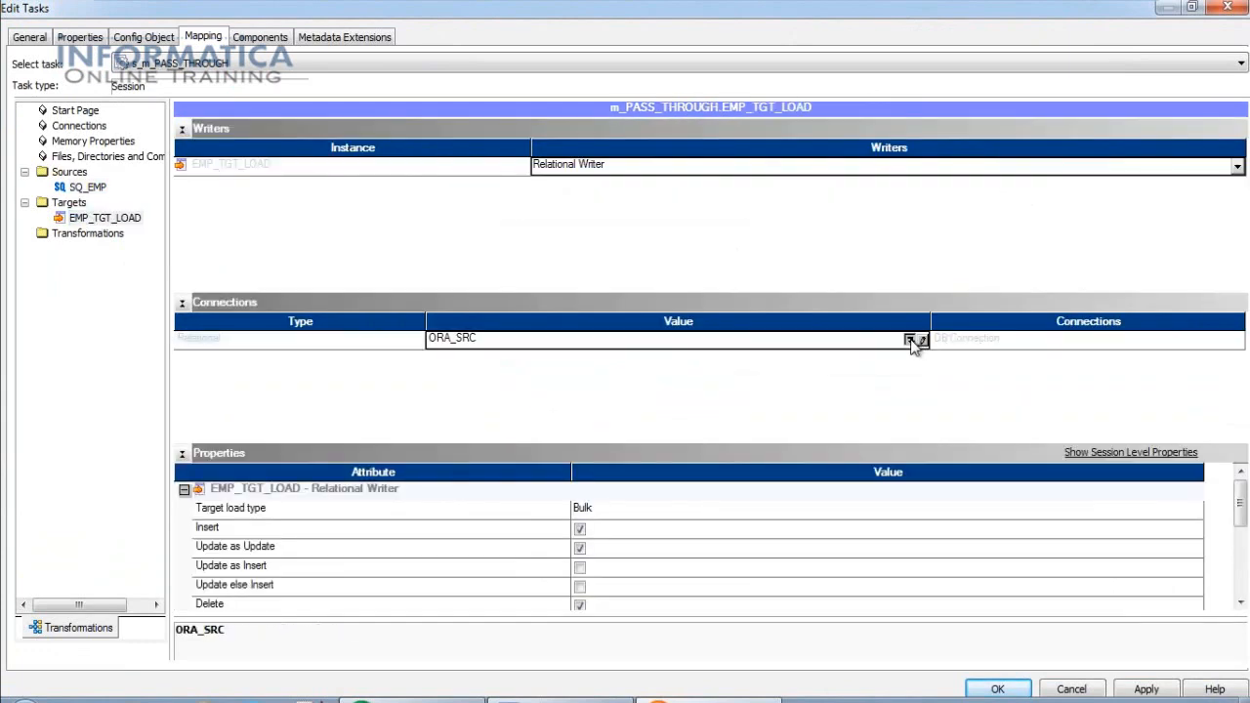
left_click(528, 380)
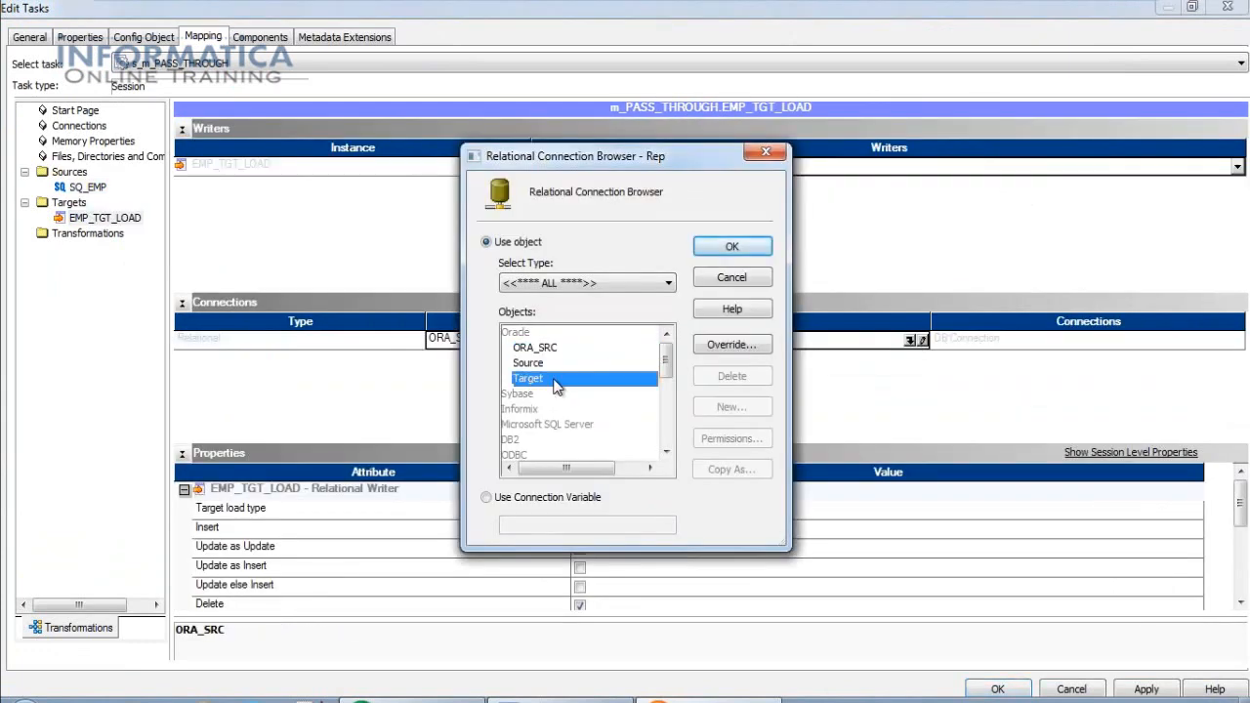
left_click(731, 246)
left_click(767, 507)
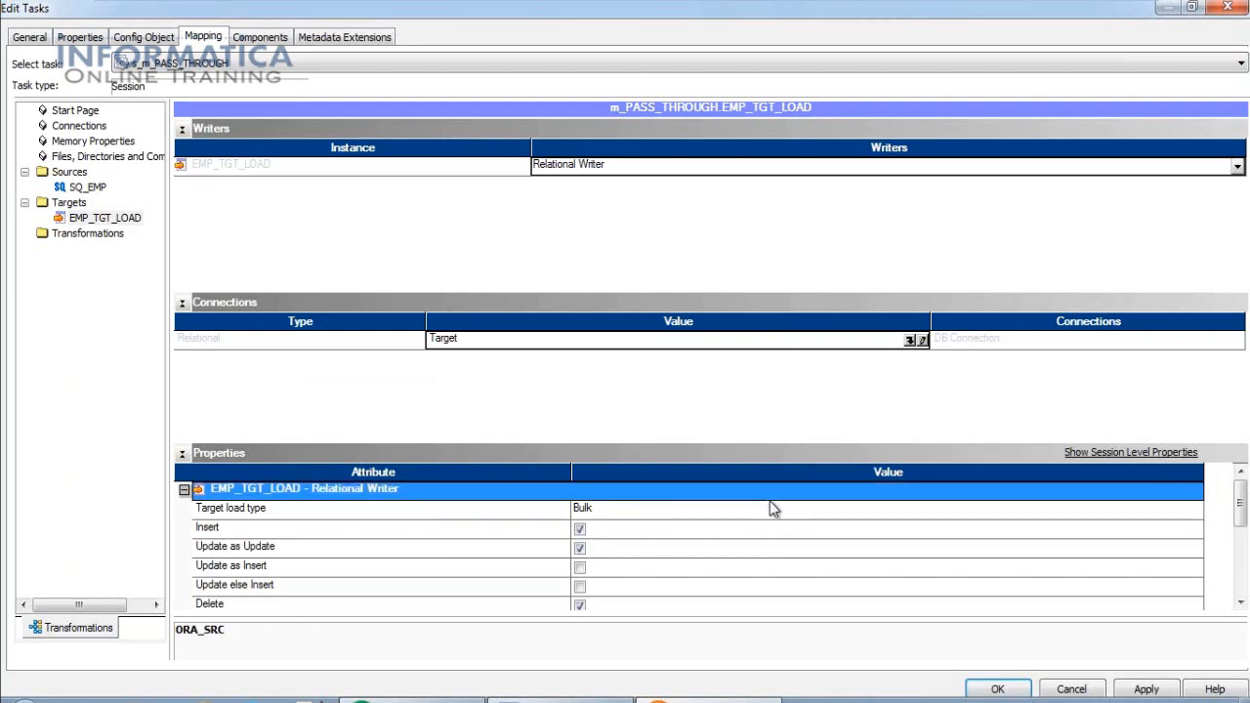
left_click(764, 507)
left_click(688, 530)
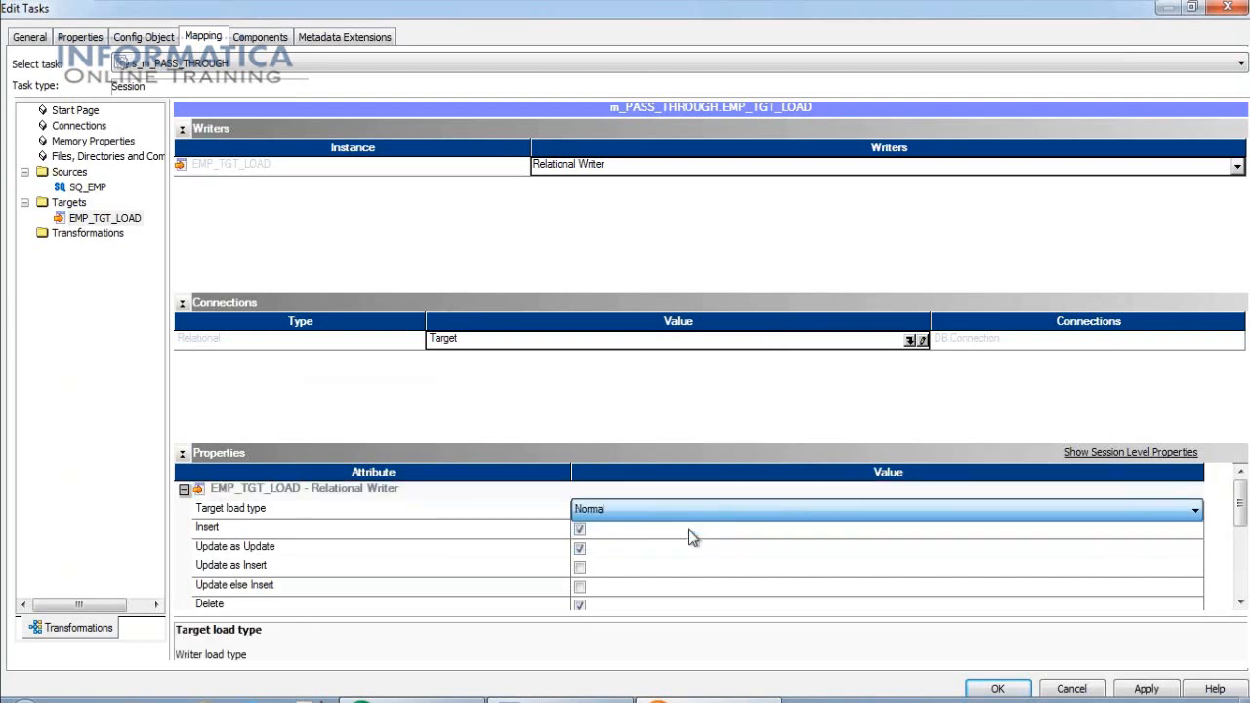
Enable truncate target table and close the session settings with OK.
left_click(1146, 690)
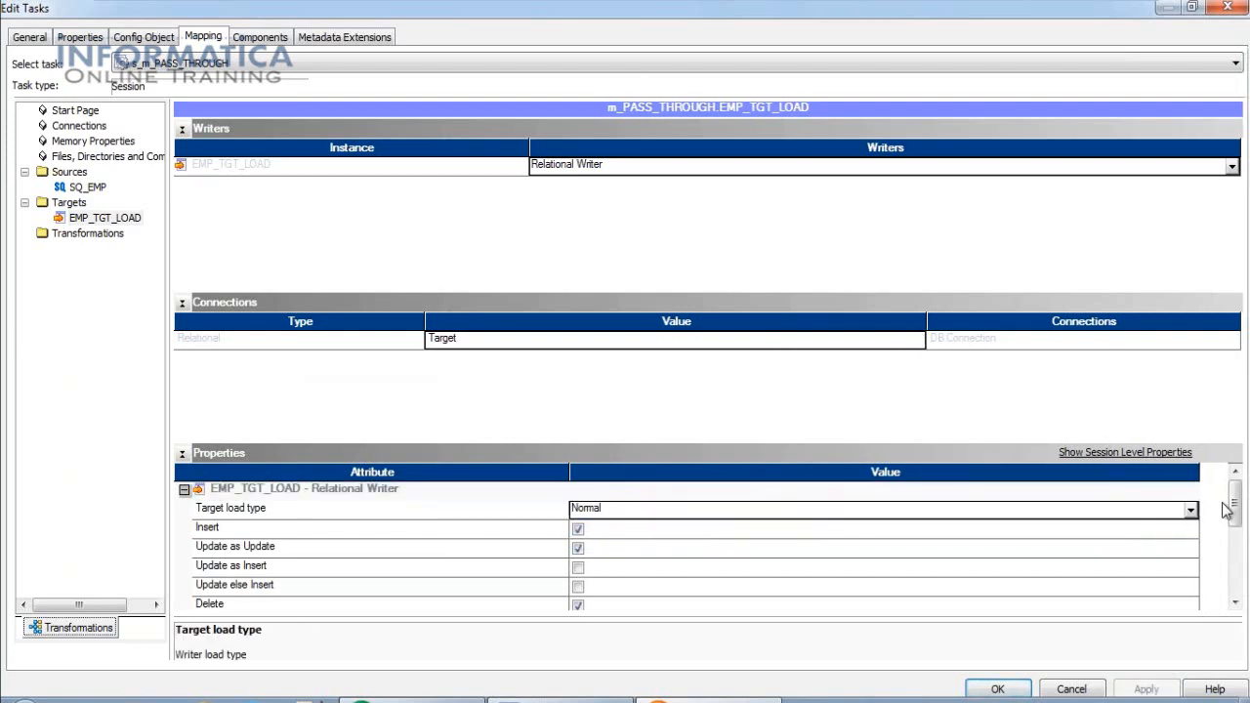
left_click_drag(1234, 513, 1238, 543)
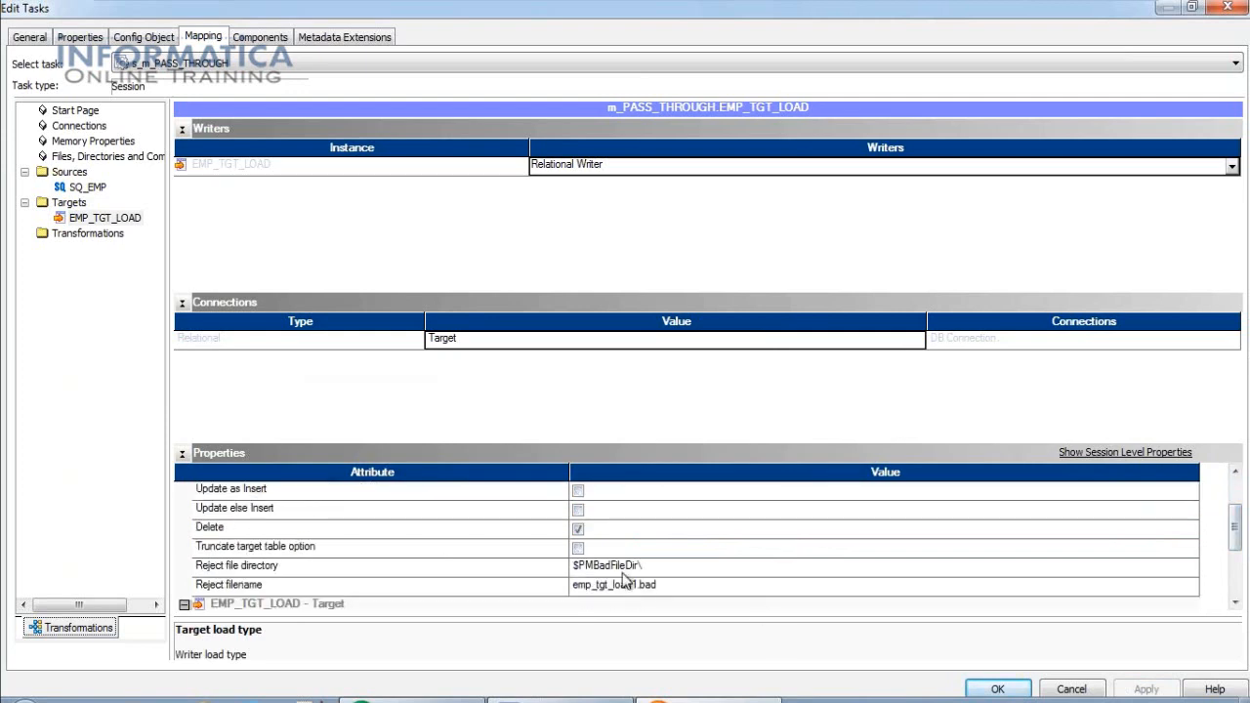
left_click(577, 549)
left_click(577, 548)
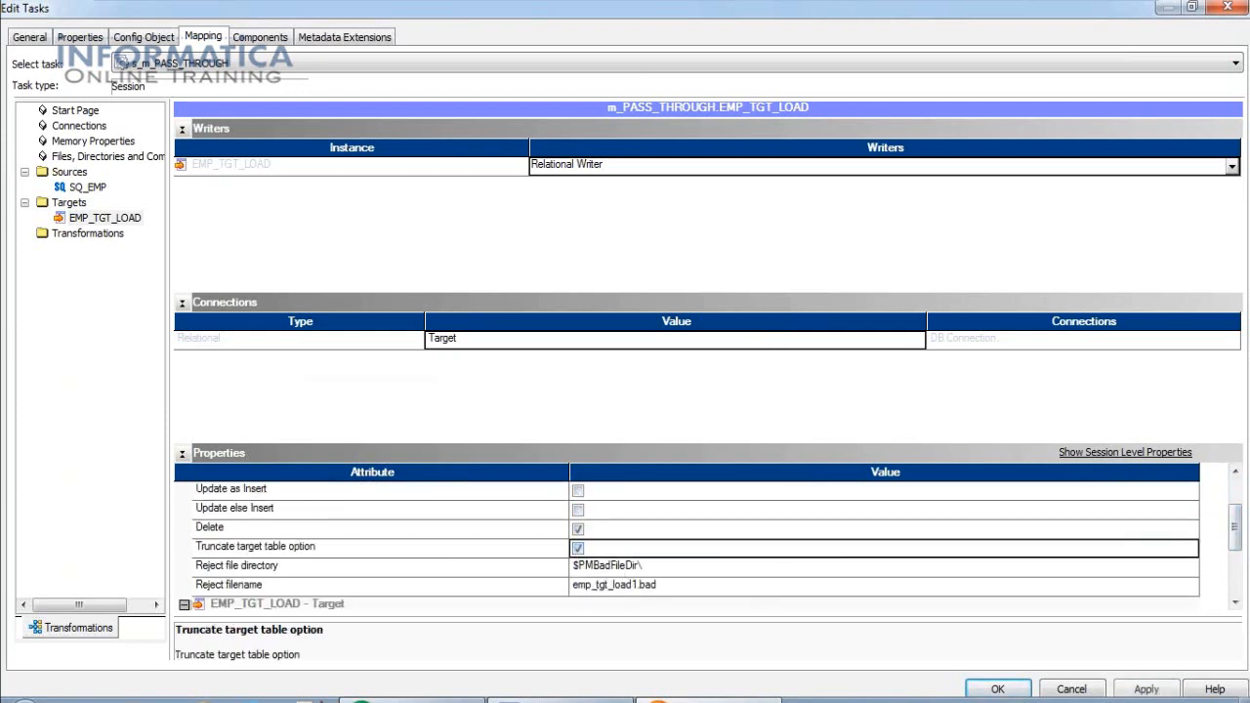
left_click(997, 689)
left_click(53, 29)
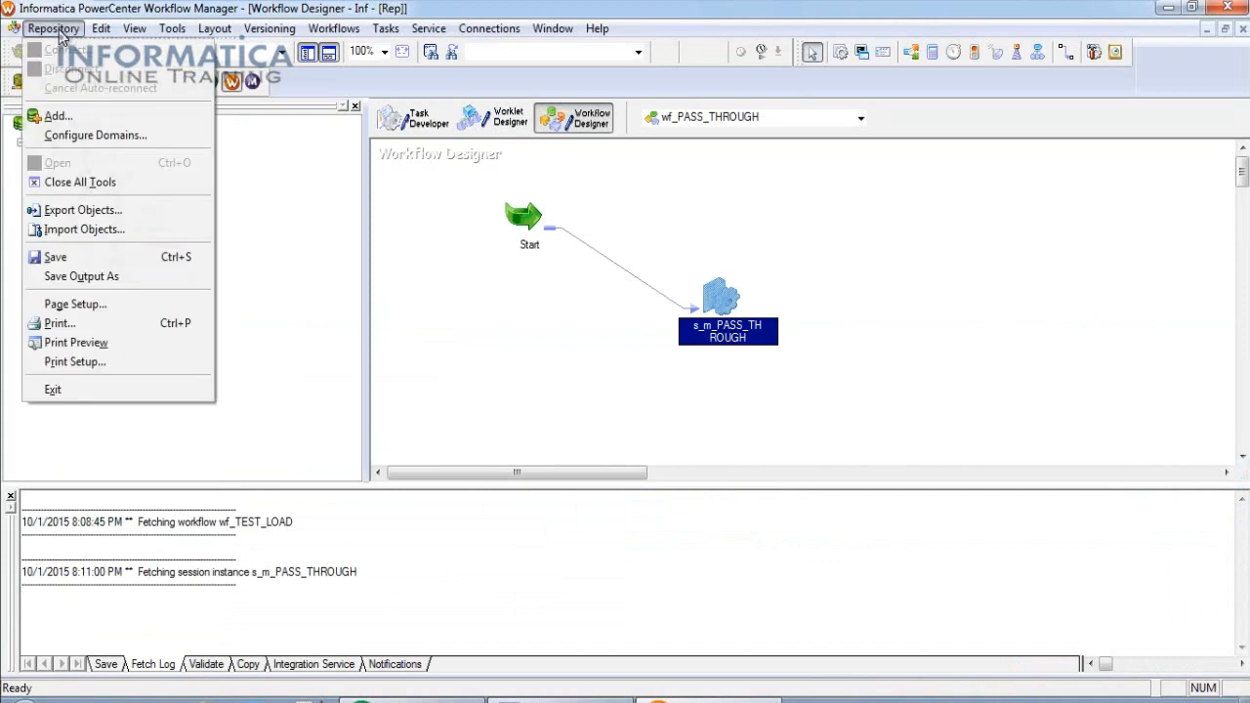
Save wf_PASS_THROUGH and arrange its tasks vertically.
left_click(55, 255)
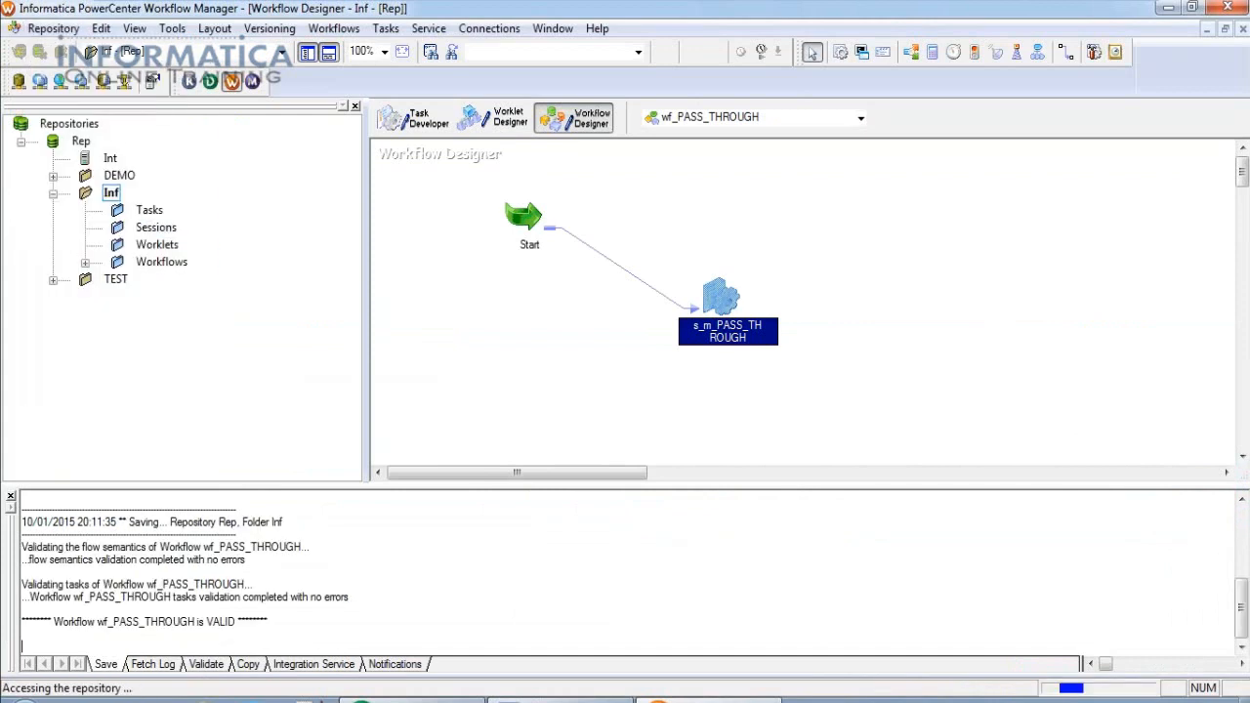
right_click(822, 164)
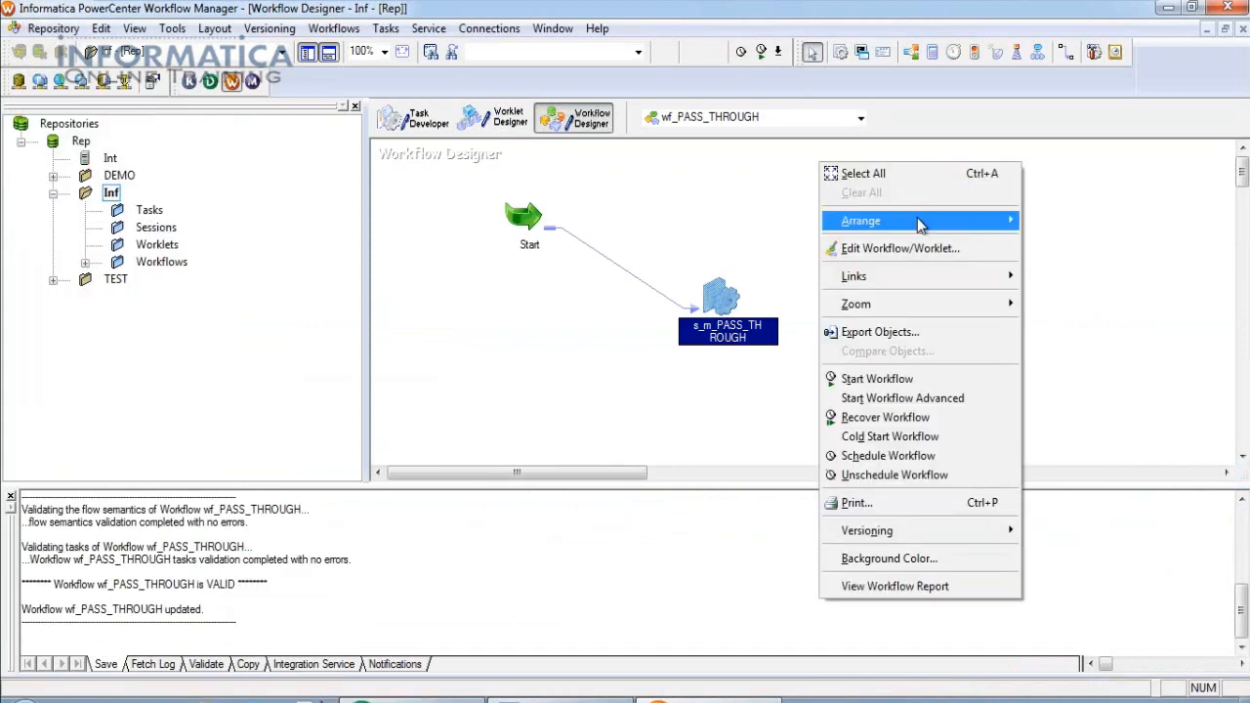
mouse_move(986, 220)
left_click(1055, 242)
Rearrange Start and s_m_PASS_THROUGH horizontally, briefly checking the mapping in Designer.
right_click(729, 223)
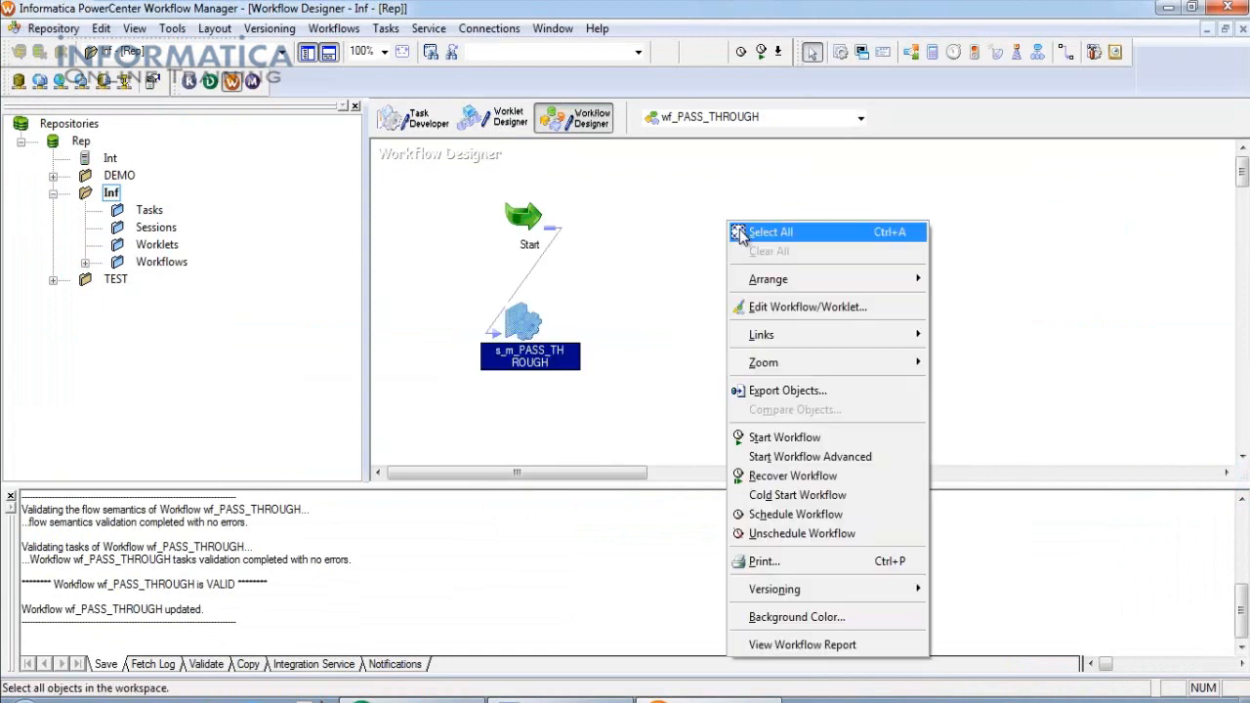
mouse_move(836, 282)
left_click(965, 283)
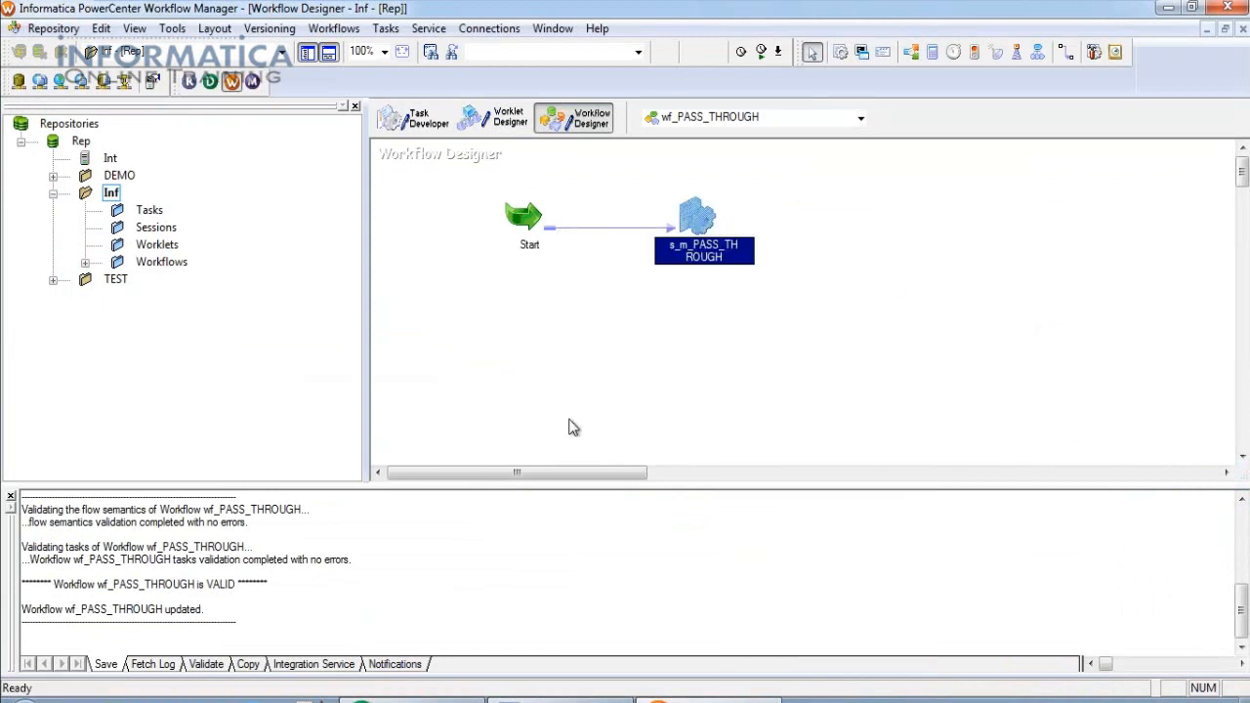
left_click(420, 699)
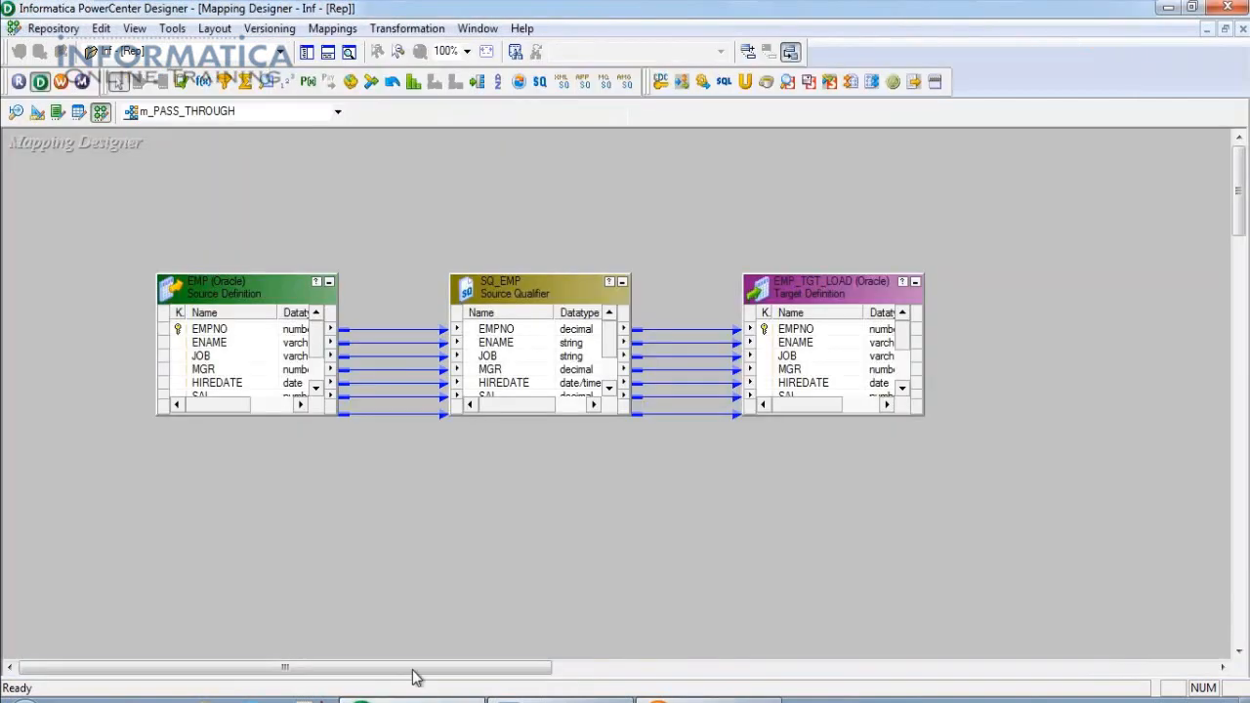
key("alt+Tab")
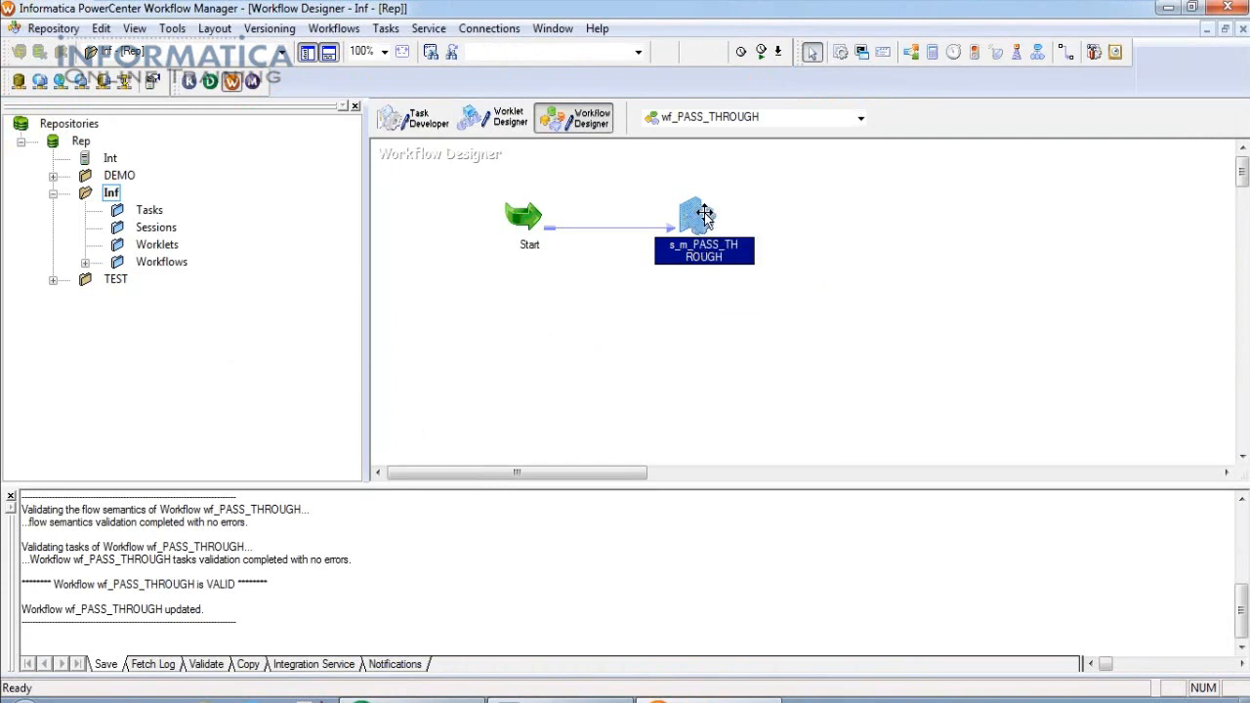
mouse_move(704, 212)
double_click(697, 217)
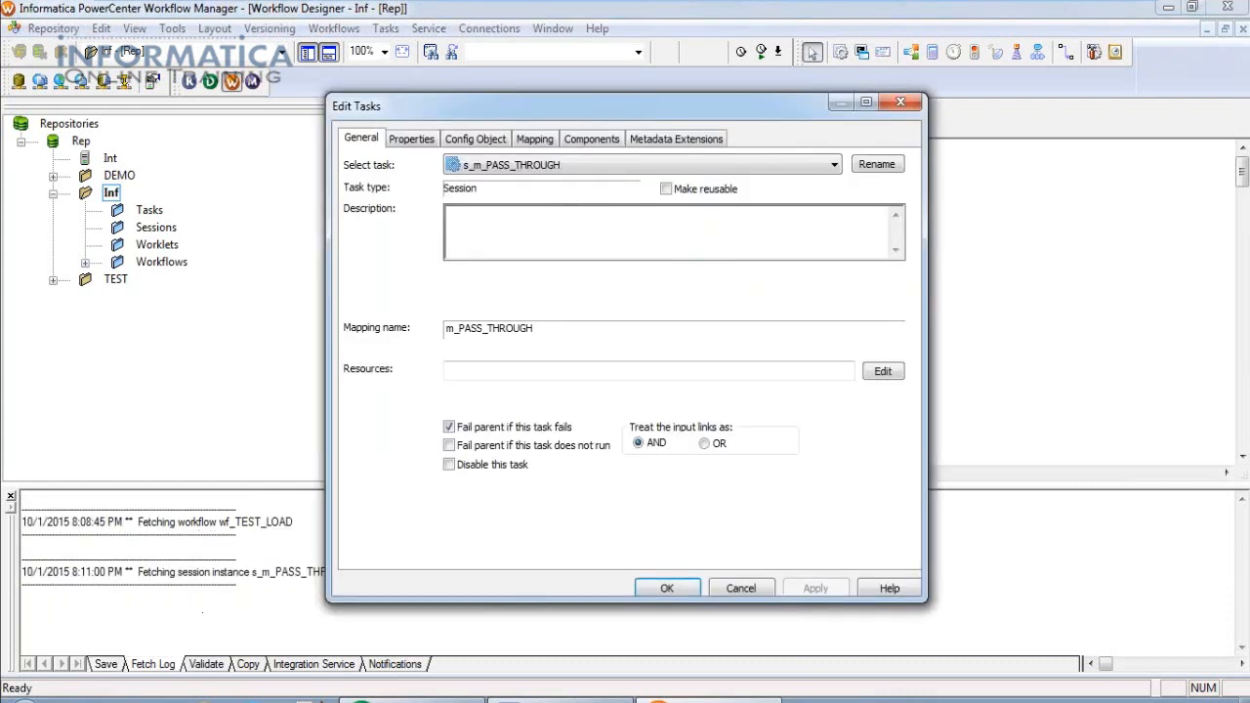
left_click(549, 324)
left_click_drag(549, 327, 446, 330)
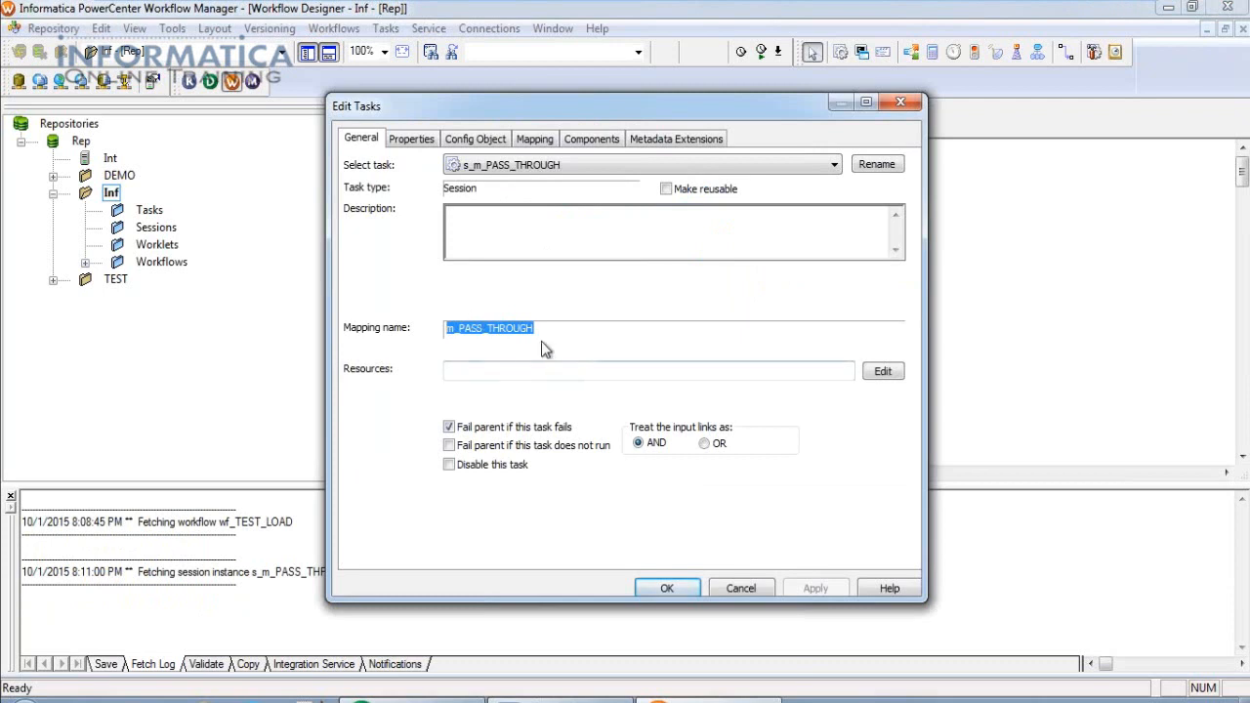
left_click(666, 589)
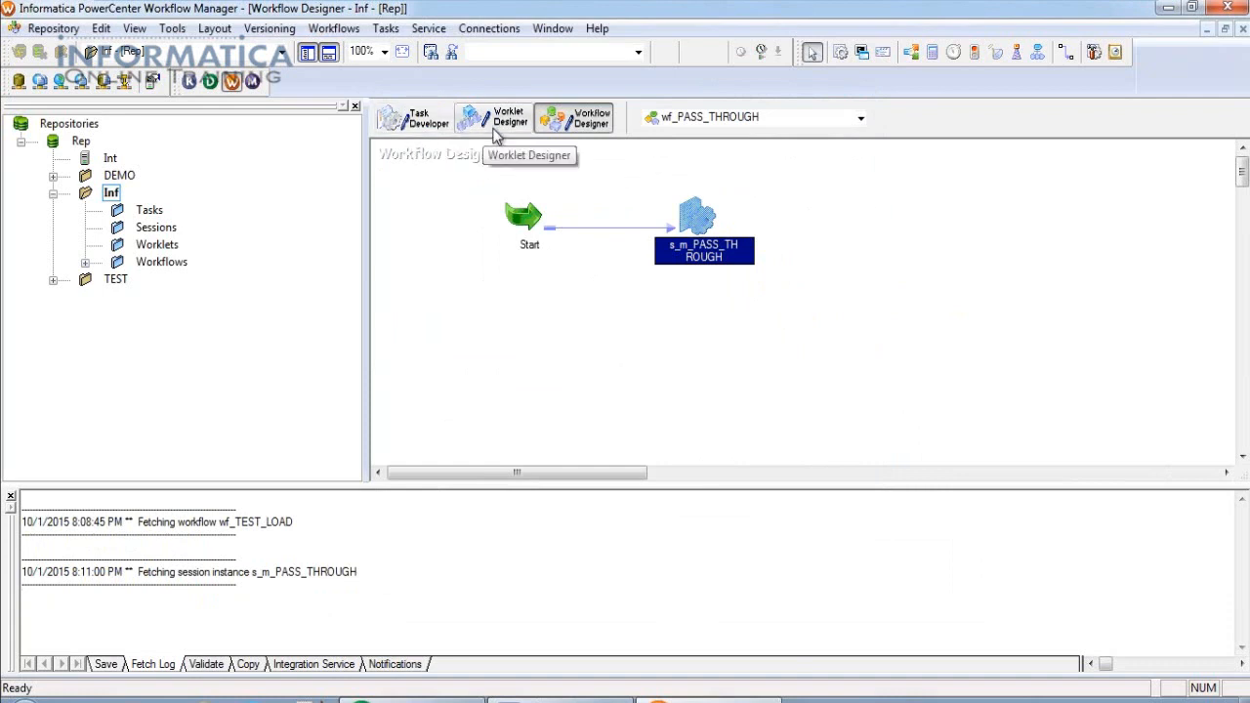
left_click(418, 119)
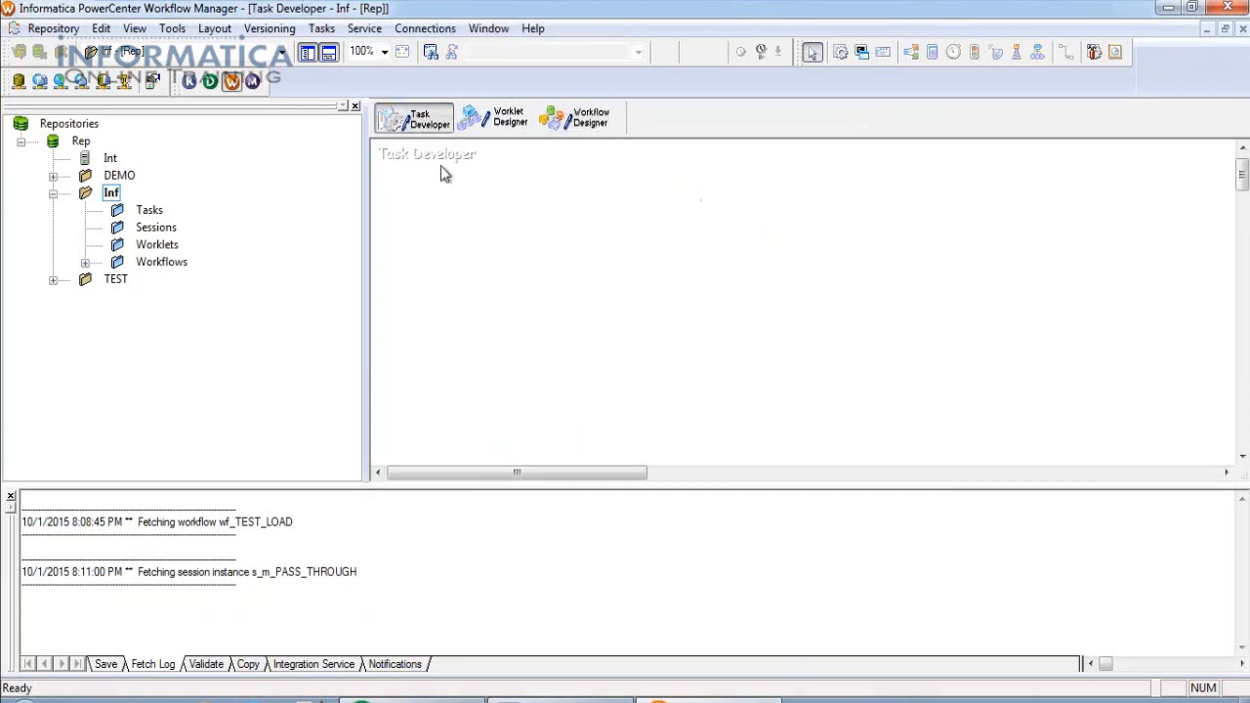
left_click(502, 121)
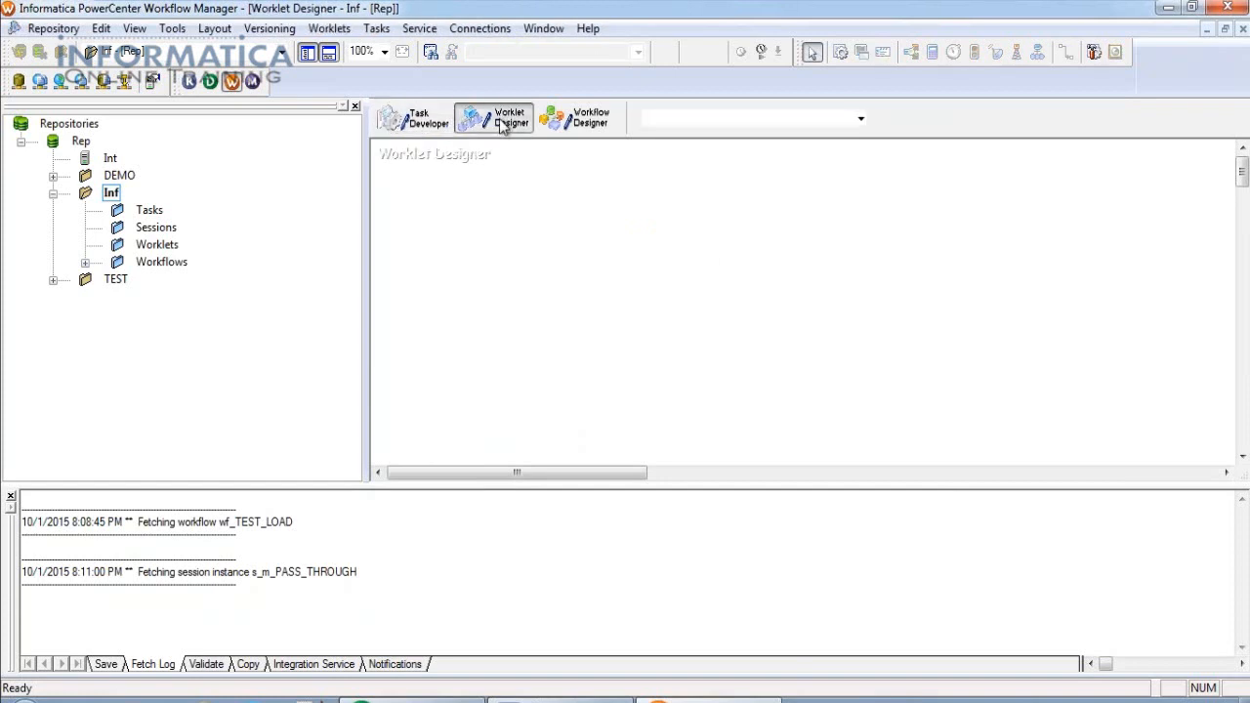
left_click(574, 121)
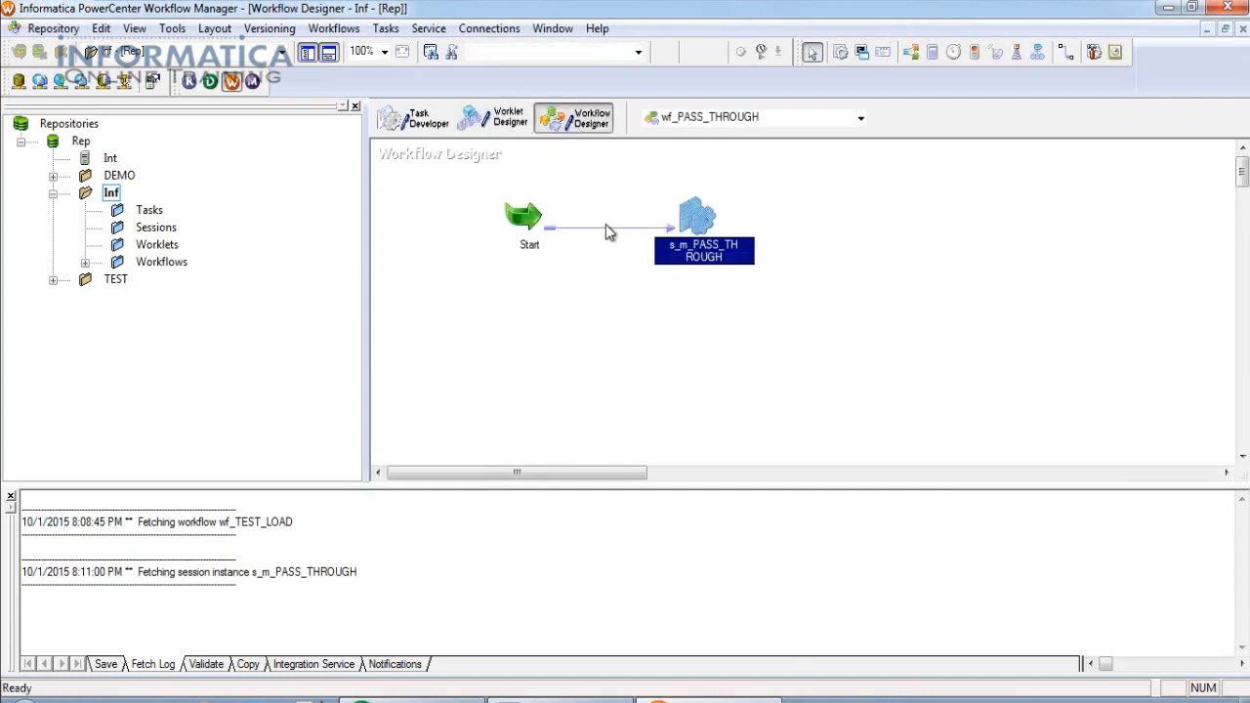
left_click(820, 309)
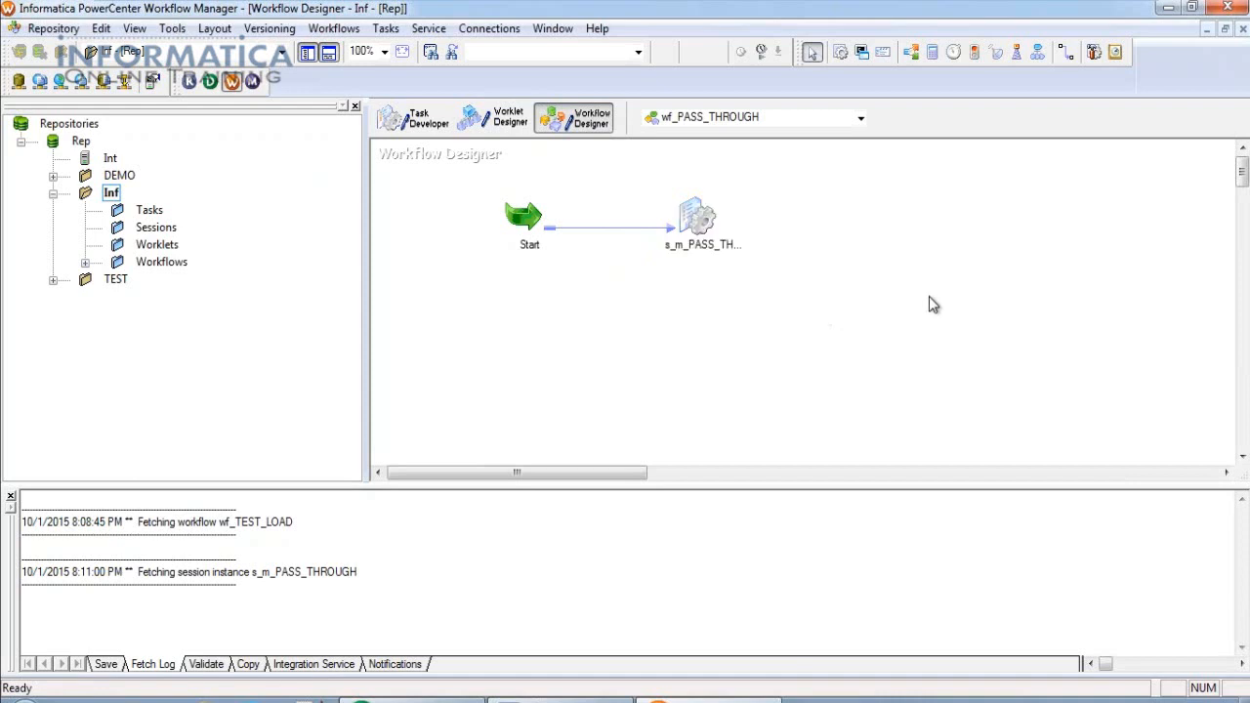
Start the wf_PASS_THROUGH workflow from the Workflow Designer canvas context menu.
right_click(806, 205)
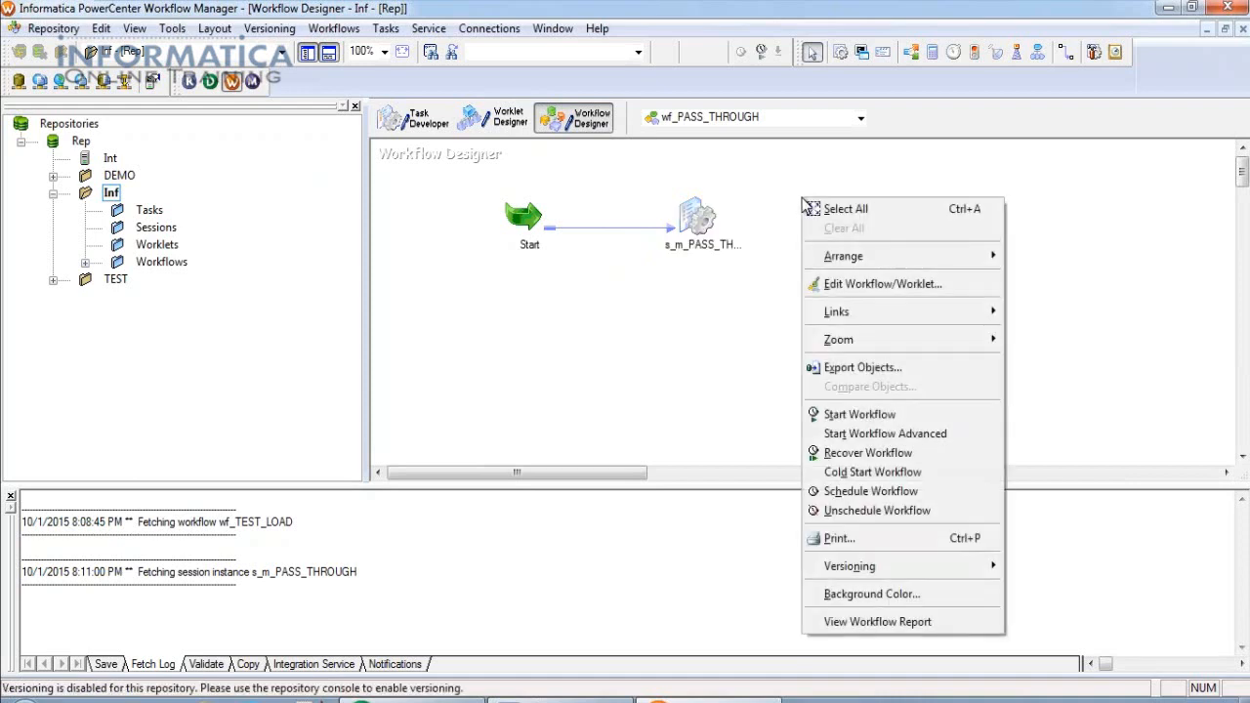
left_click(859, 414)
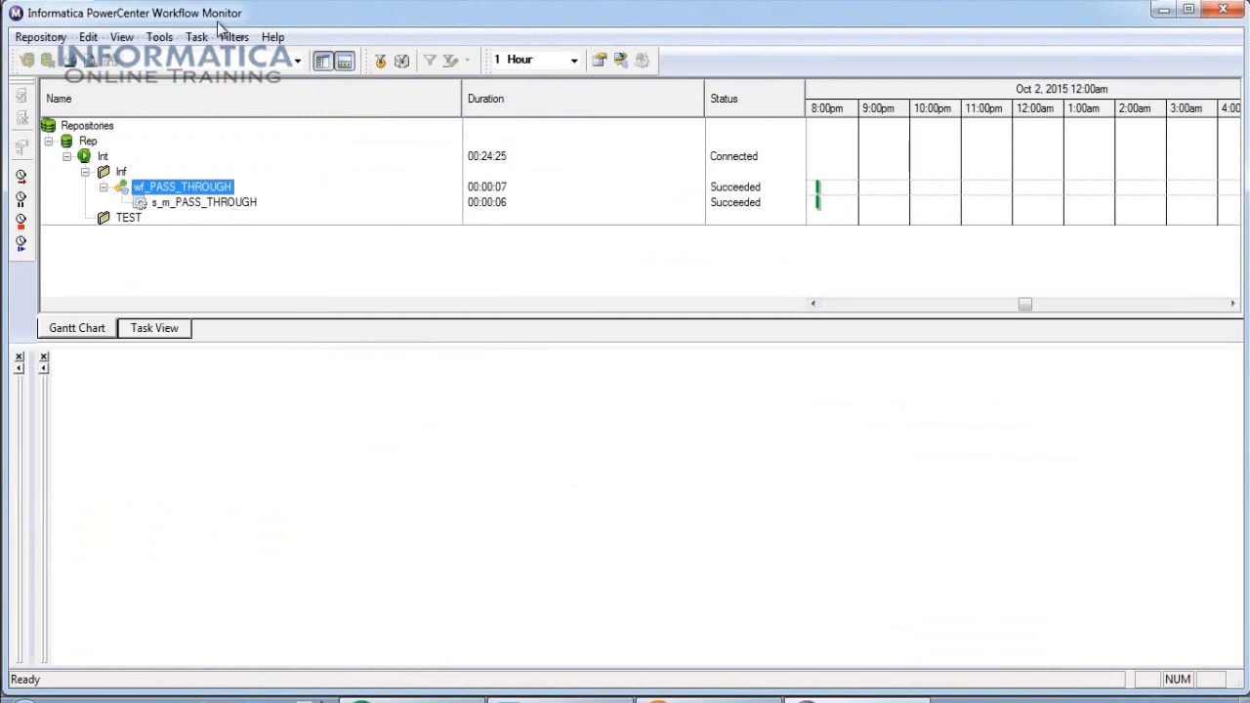
Select s_m_PASS_THROUGH and review its integration service, node, start and end times.
left_click(245, 203)
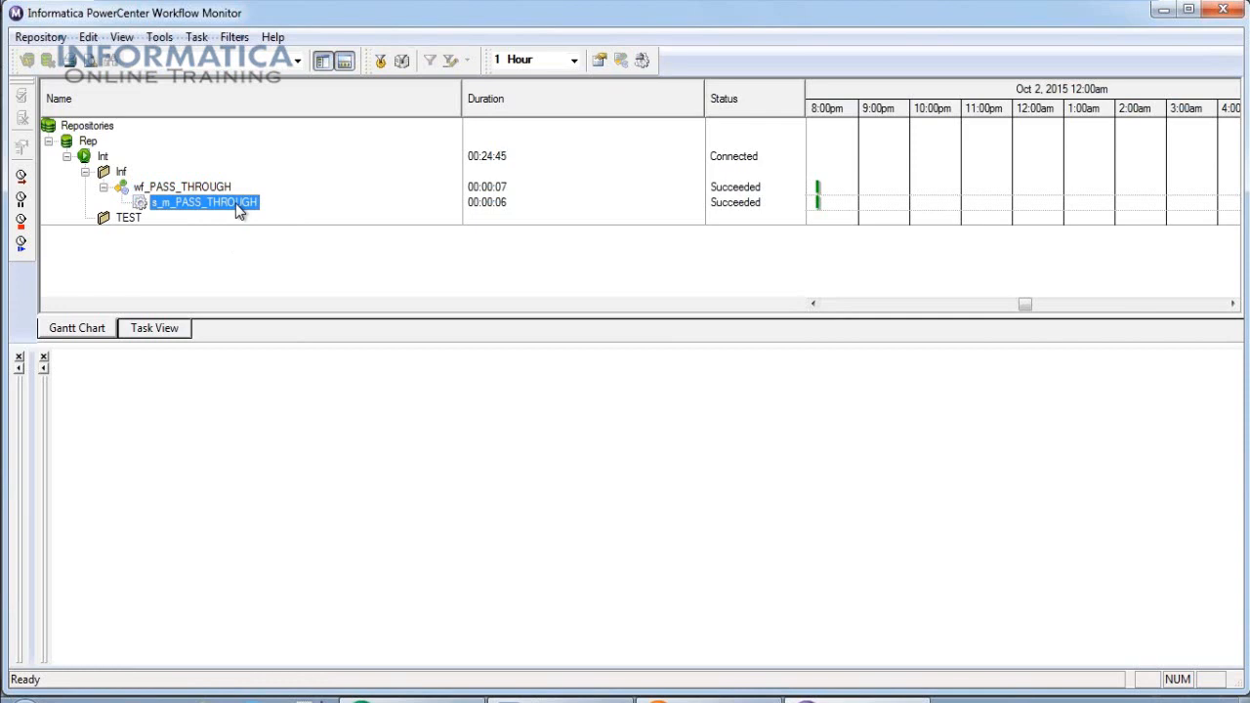
left_click(235, 203)
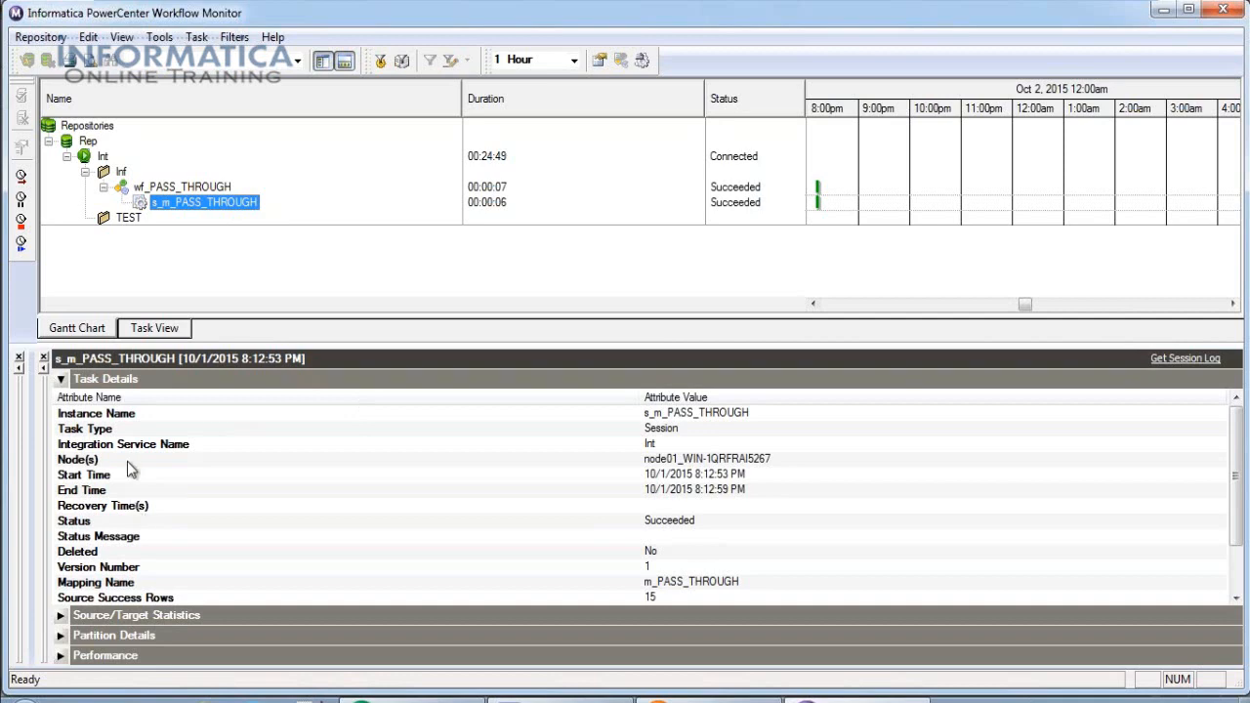
left_click(657, 448)
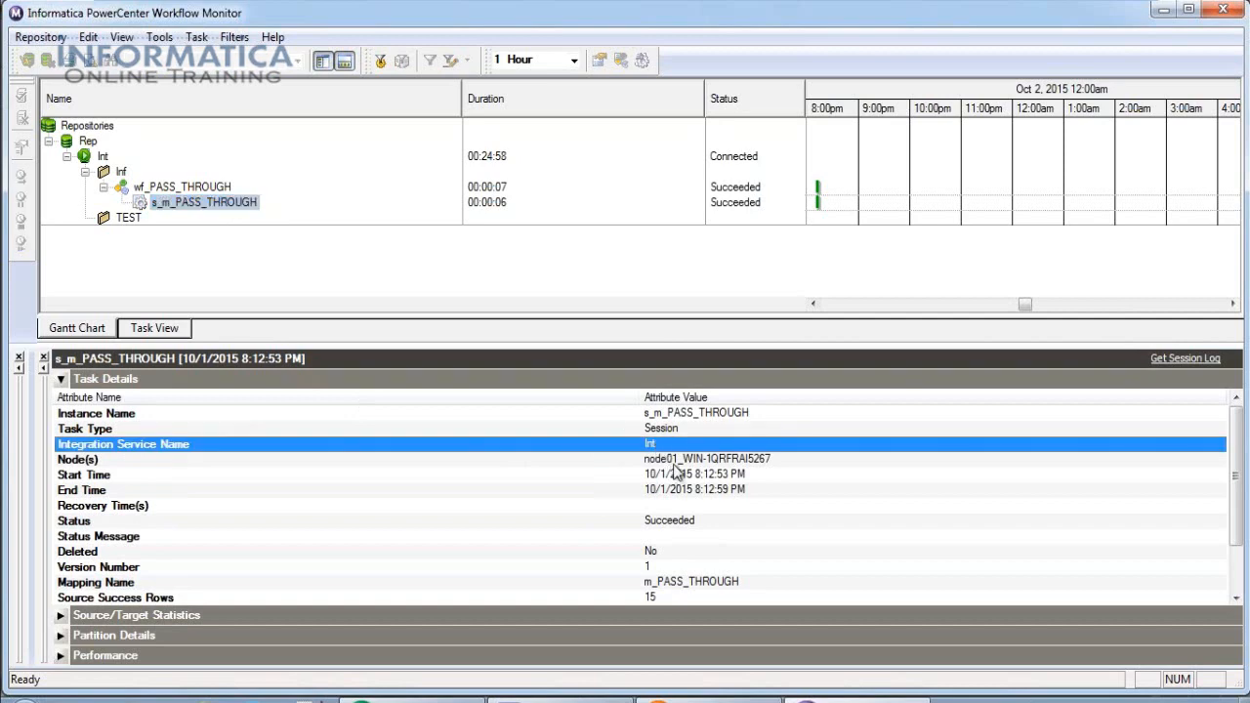
left_click(675, 463)
left_click(681, 476)
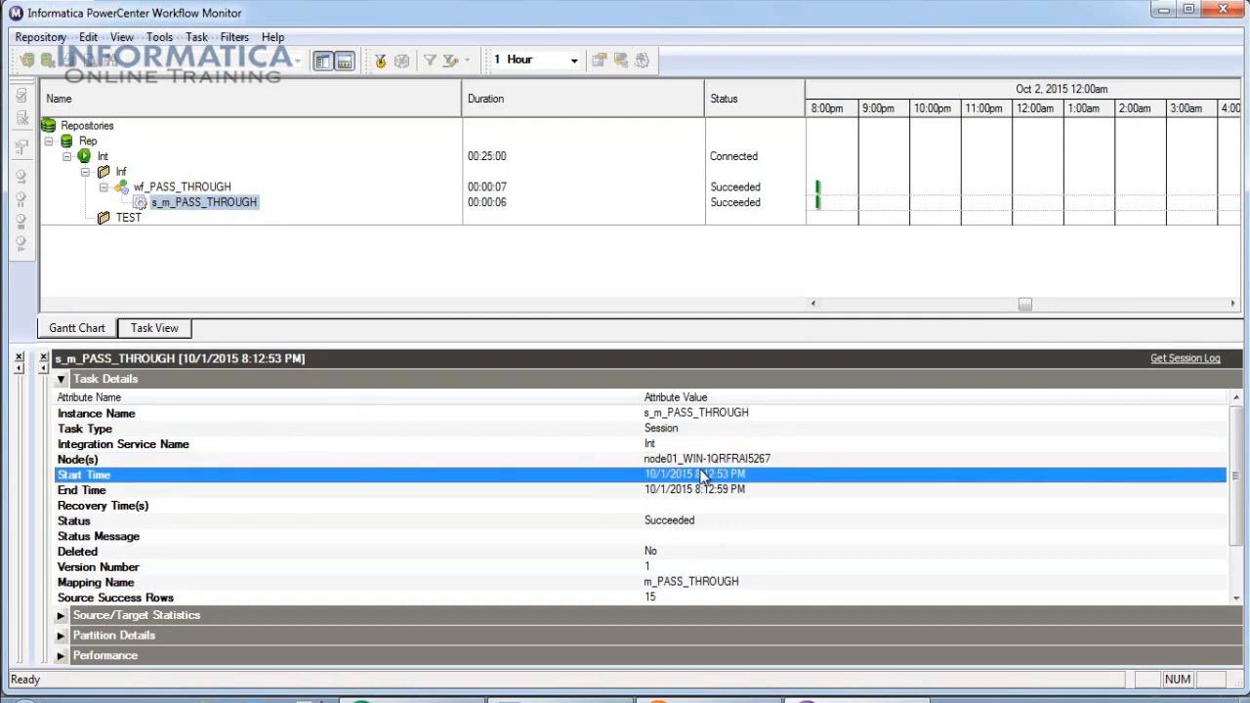
left_click(716, 490)
Confirm Succeeded status with 15 source and 15 target rows, then collapse Task Details.
scroll(717, 512, "down", 1)
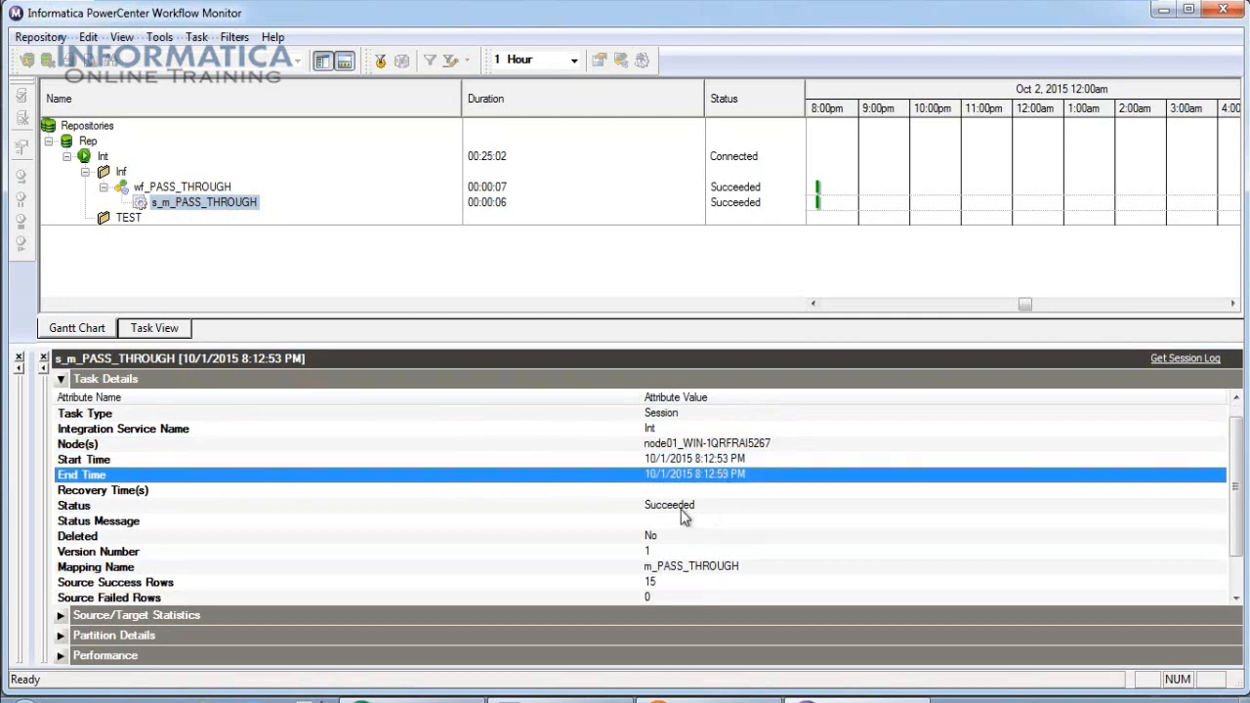
left_click(676, 505)
scroll(740, 501, "down", 1)
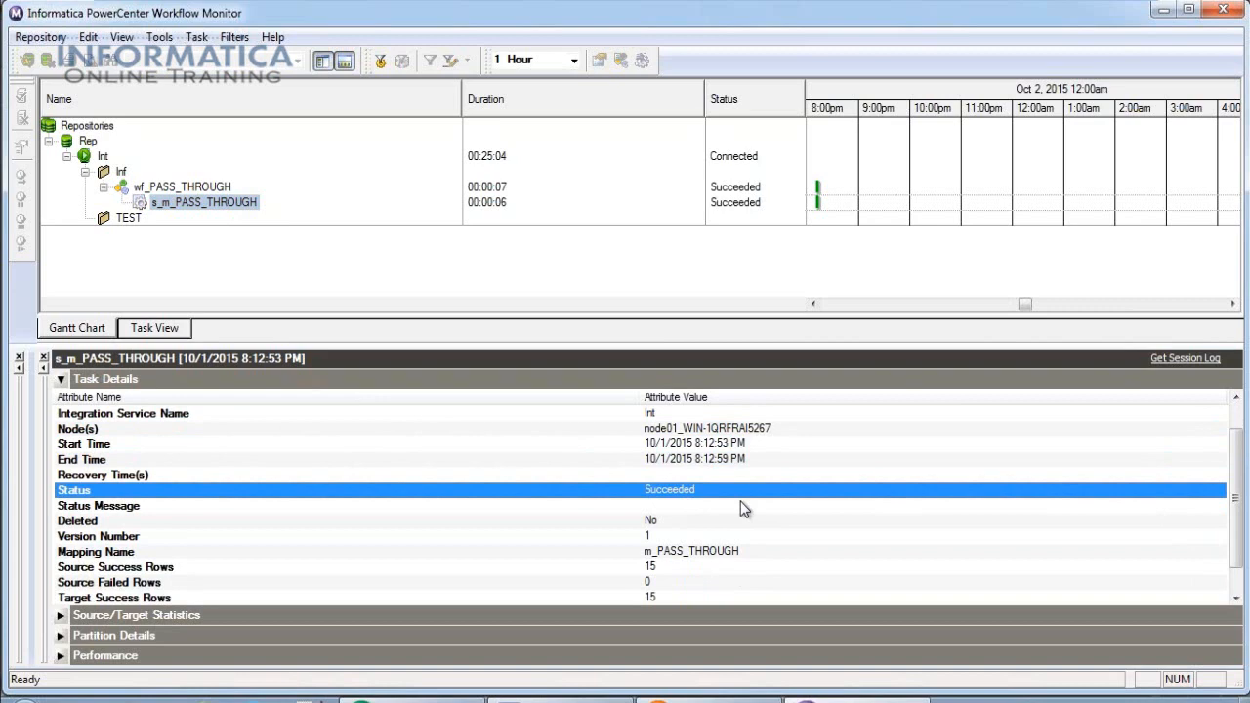
scroll(740, 508, "down", 2)
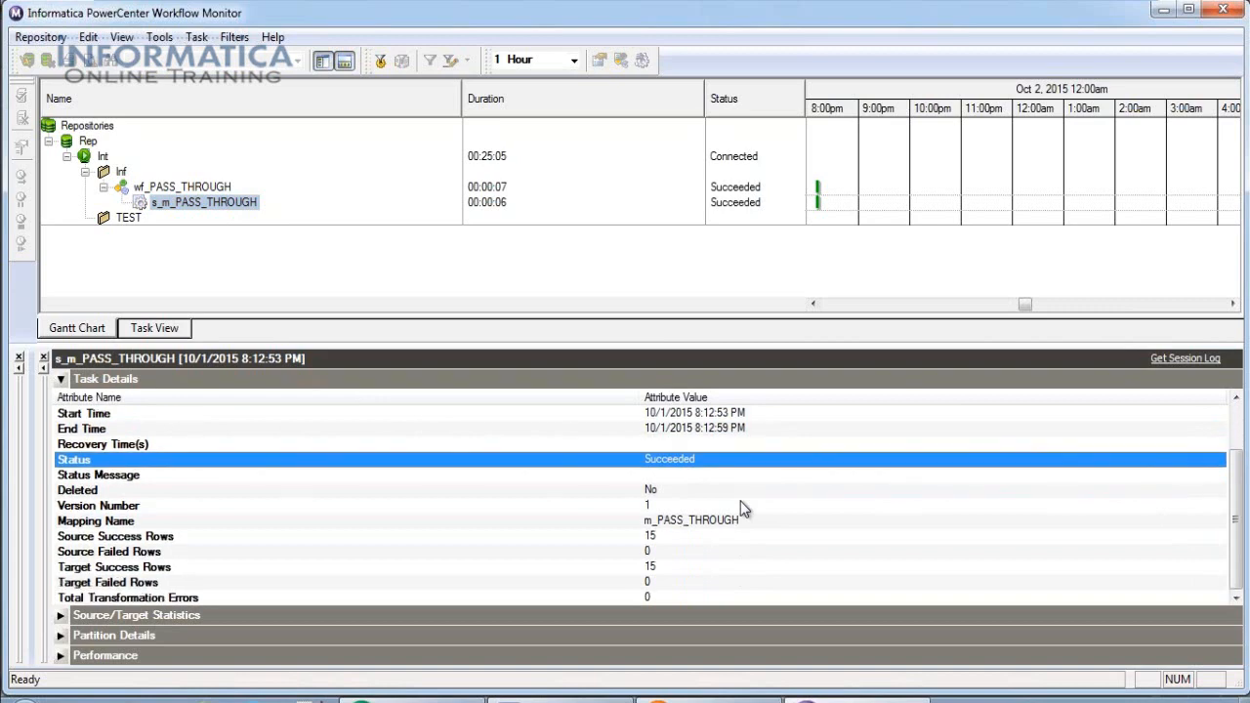
left_click(667, 541)
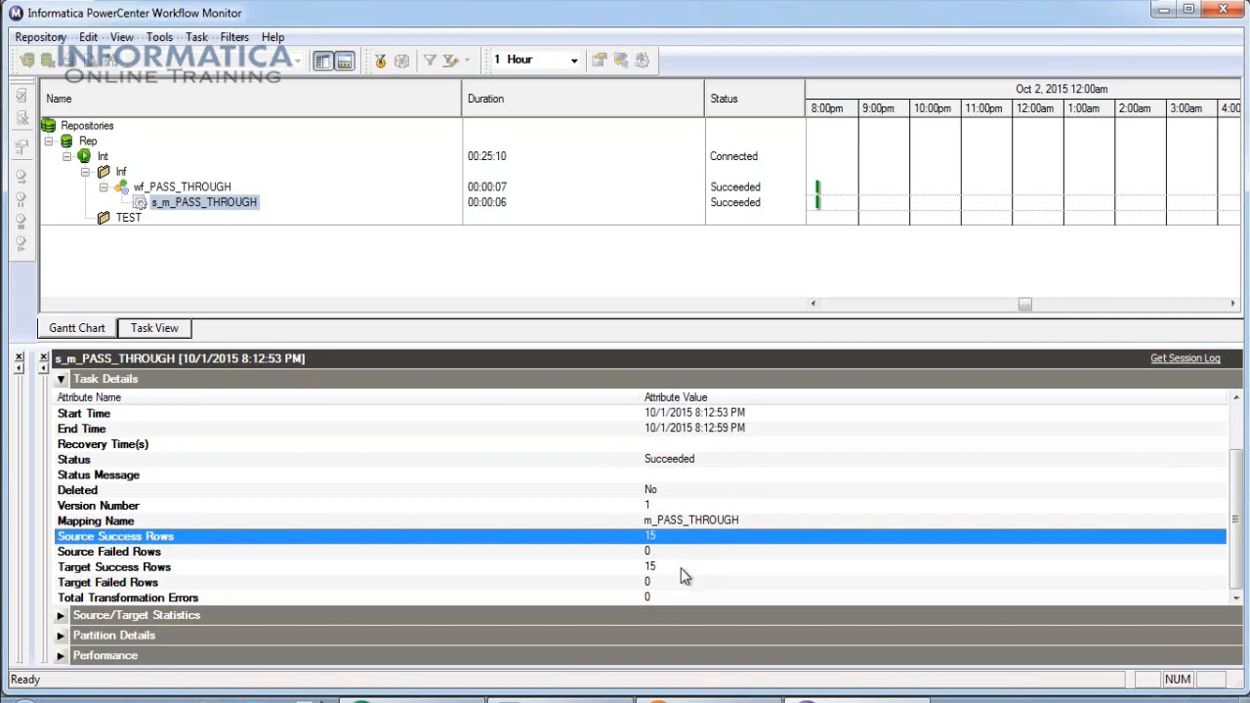
left_click(684, 572)
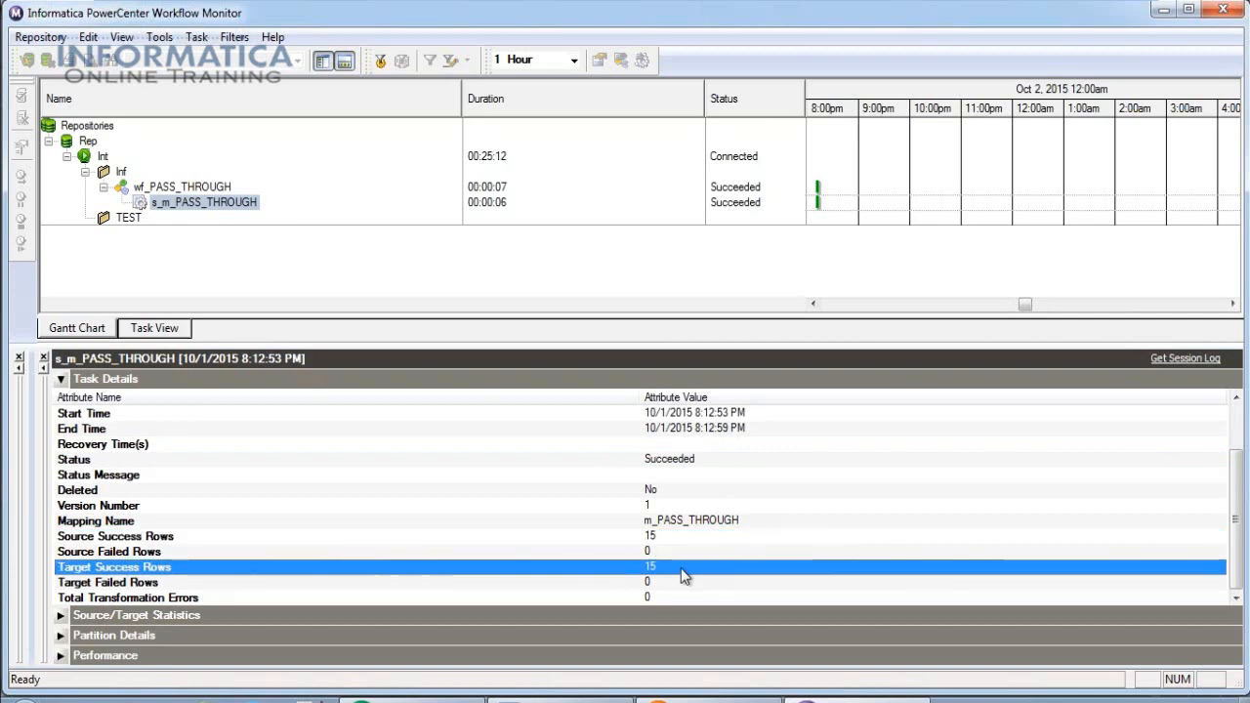
left_click(61, 380)
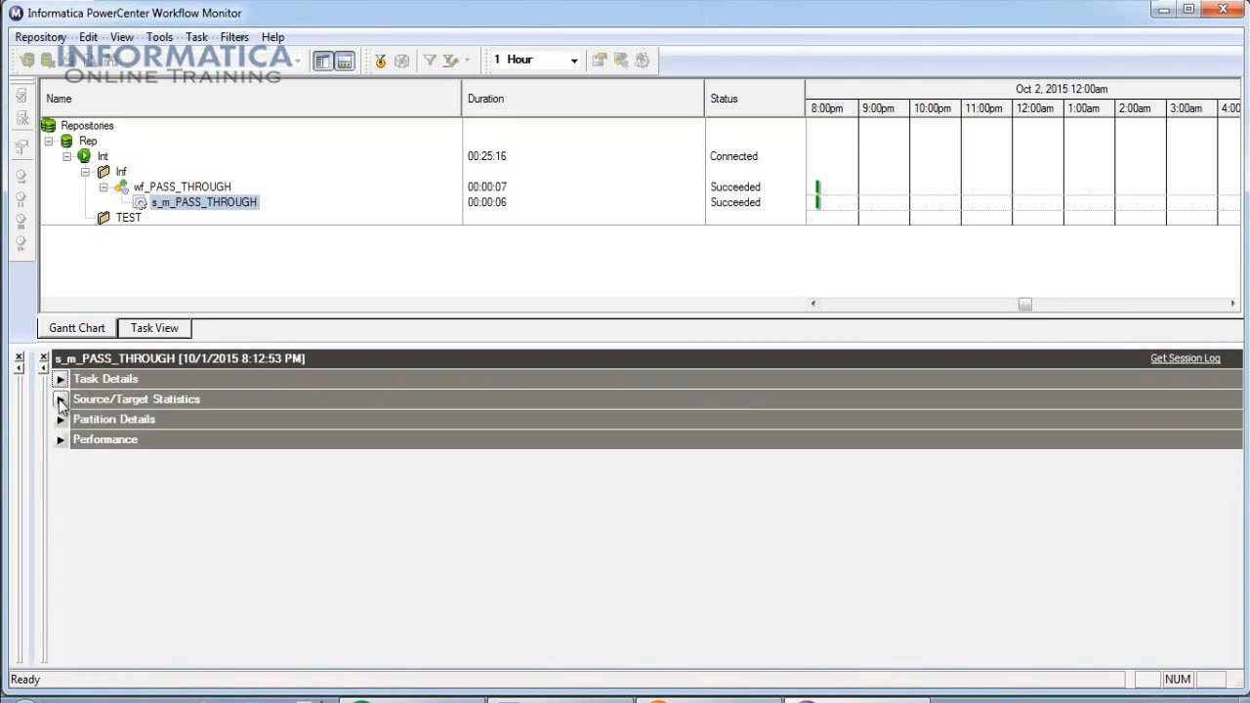
Check Source/Target Statistics: SQ_EMP and EMP_TGT_LOAD each processed 15 rows, no errors.
left_click(61, 399)
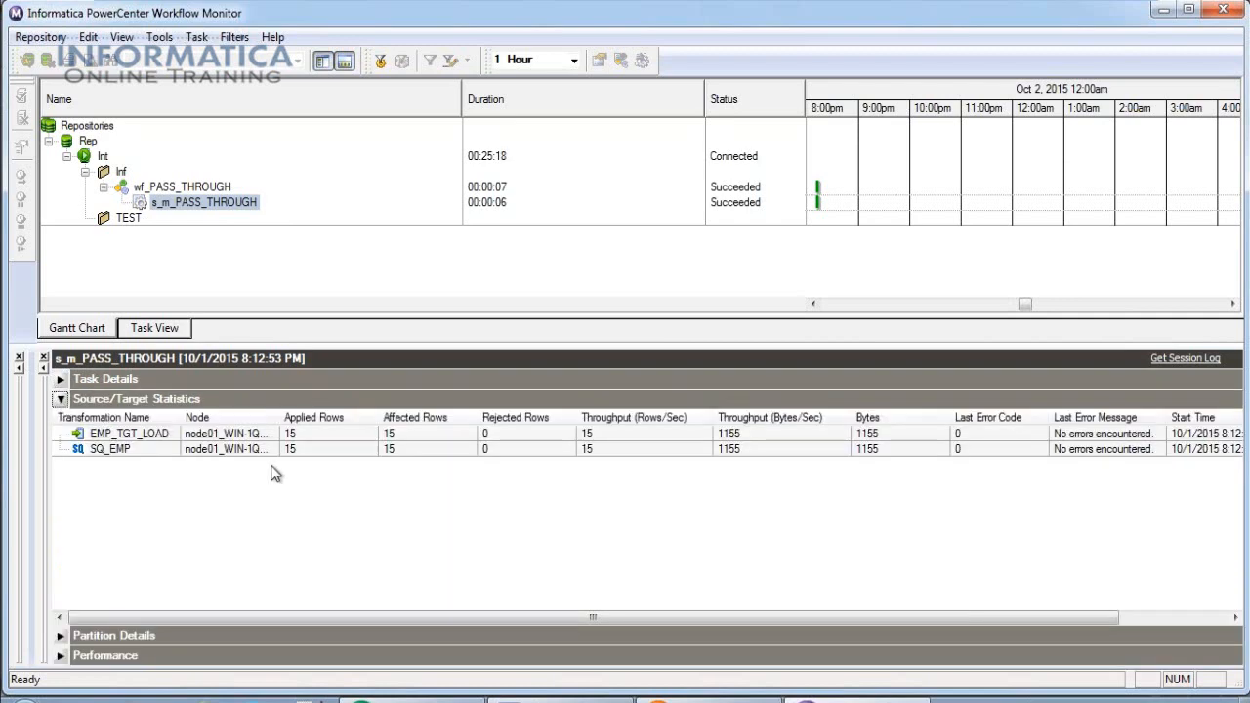
left_click(100, 449)
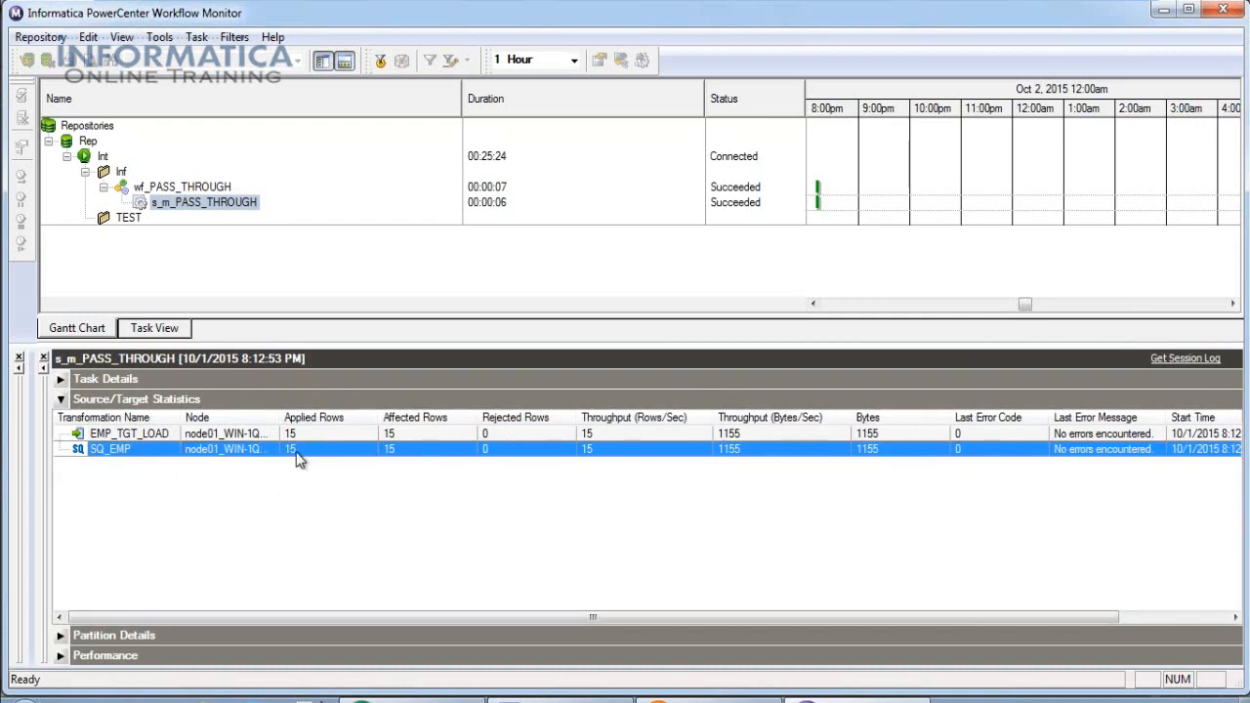
left_click(330, 434)
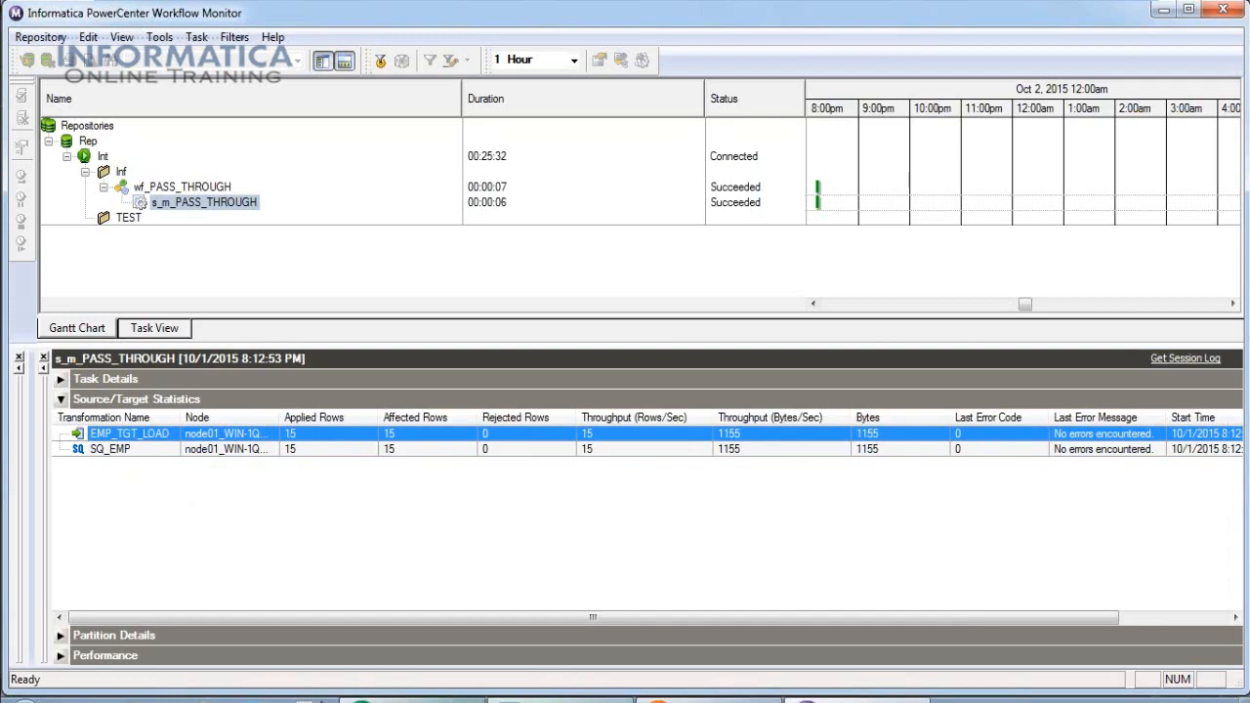
In Designer's m_PASS_THROUGH mapping, check the exact EMP_TGT_LOAD target name without changing it.
left_click(508, 695)
left_click(469, 166)
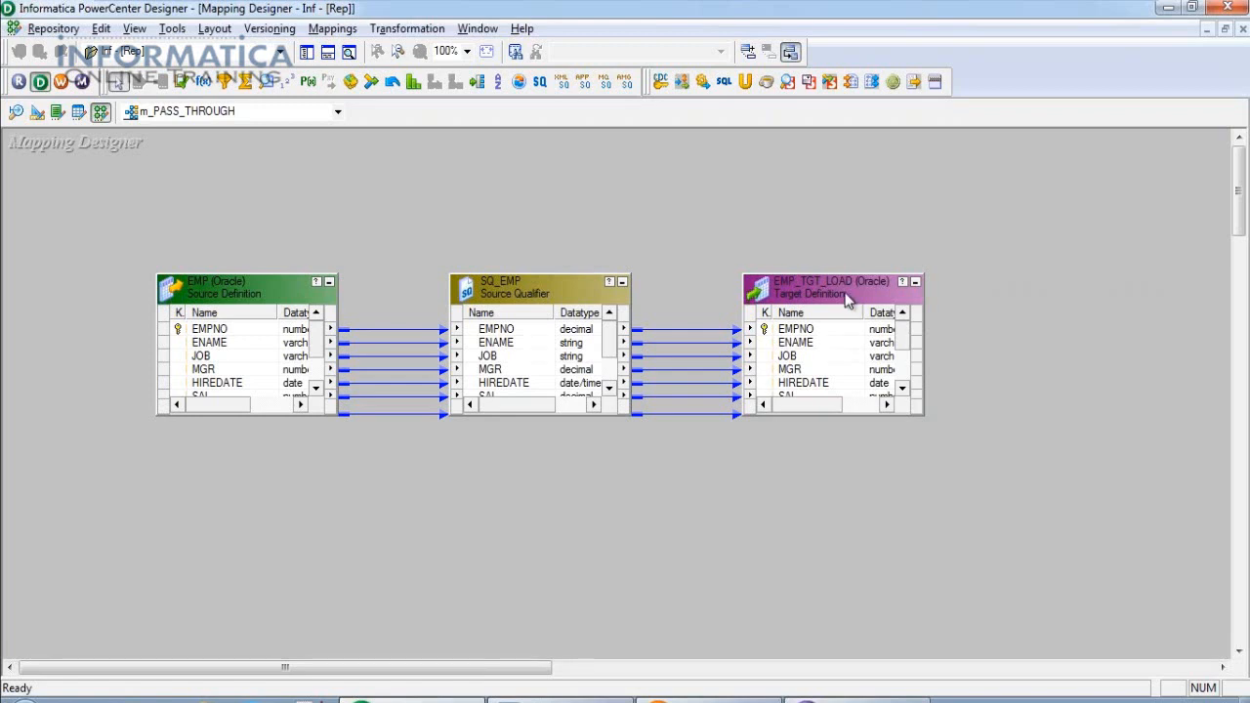
double_click(851, 285)
left_click(1137, 78)
key("ctrl+c")
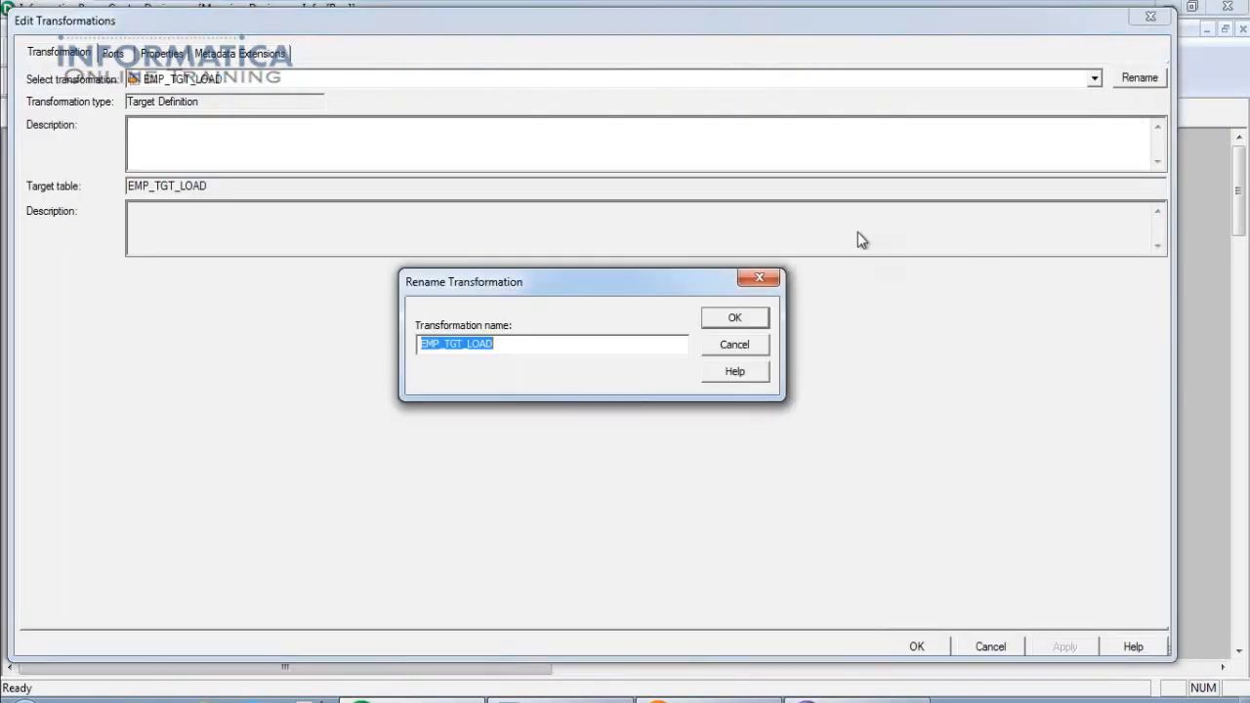
key("Escape")
key("Escape")
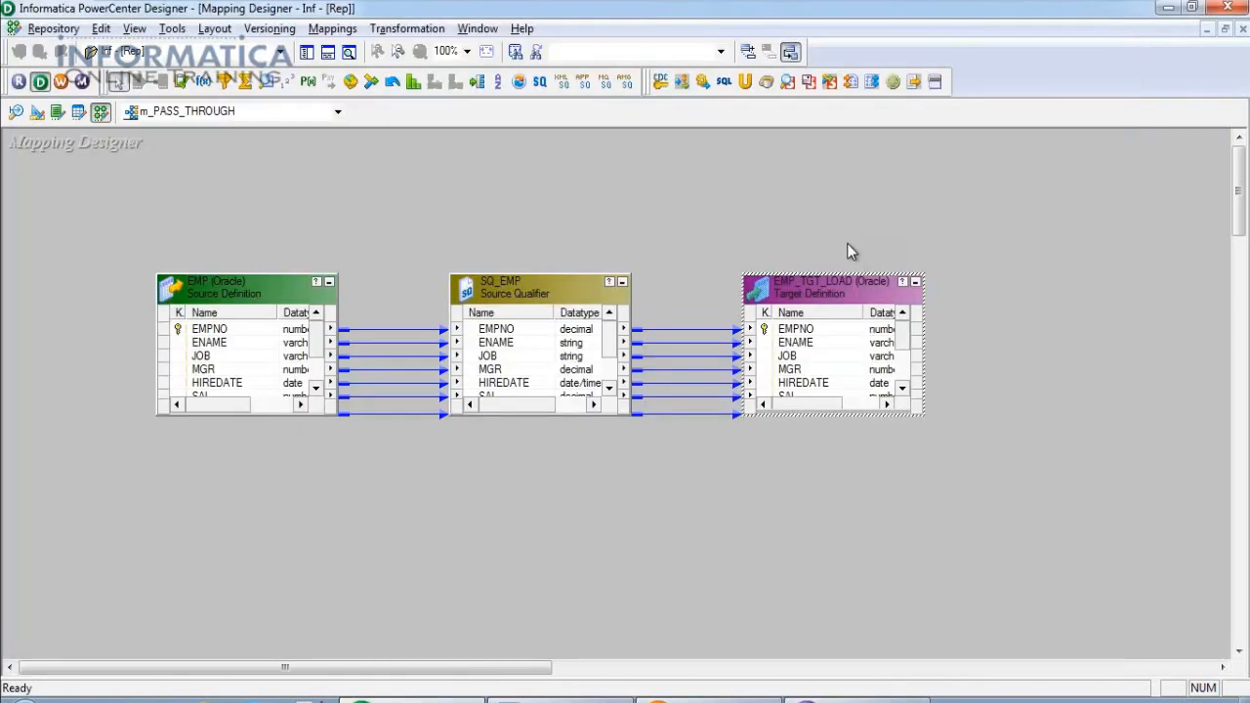
key("alt+Tab")
Query EMP_TGT_LOAD in the TARGET worksheet and show all 15 loaded rows.
double_click(401, 168)
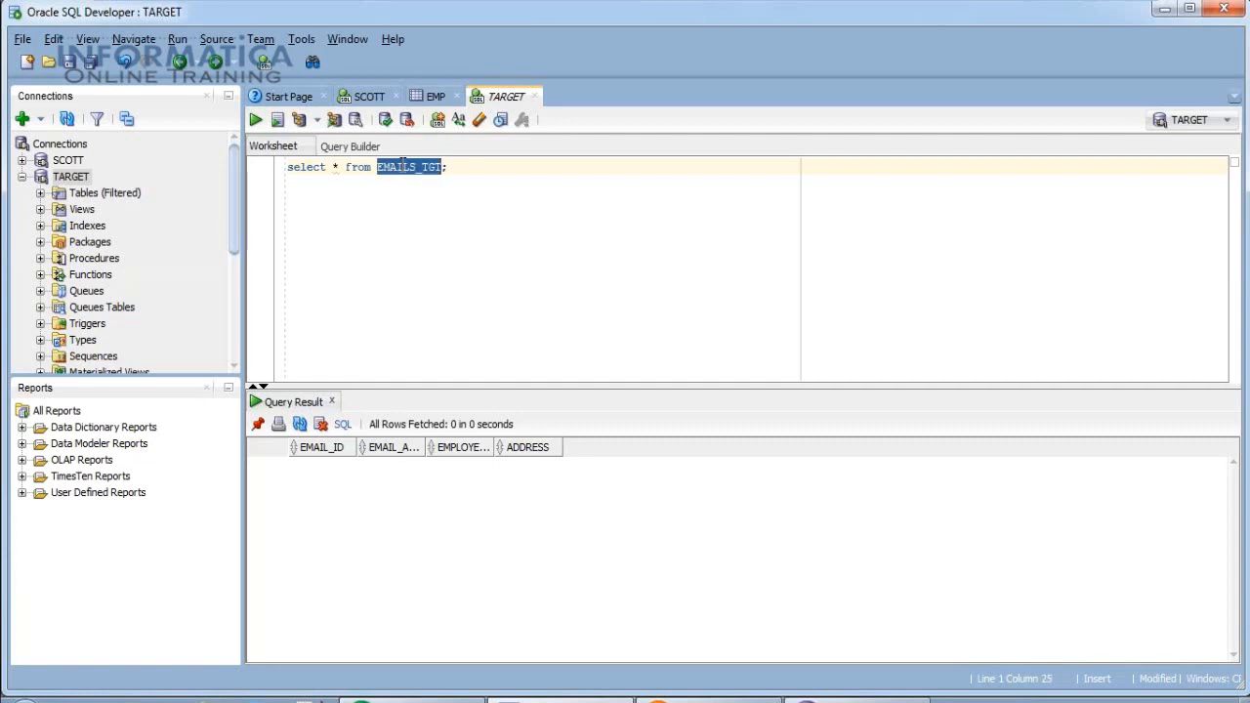
key("ctrl+v")
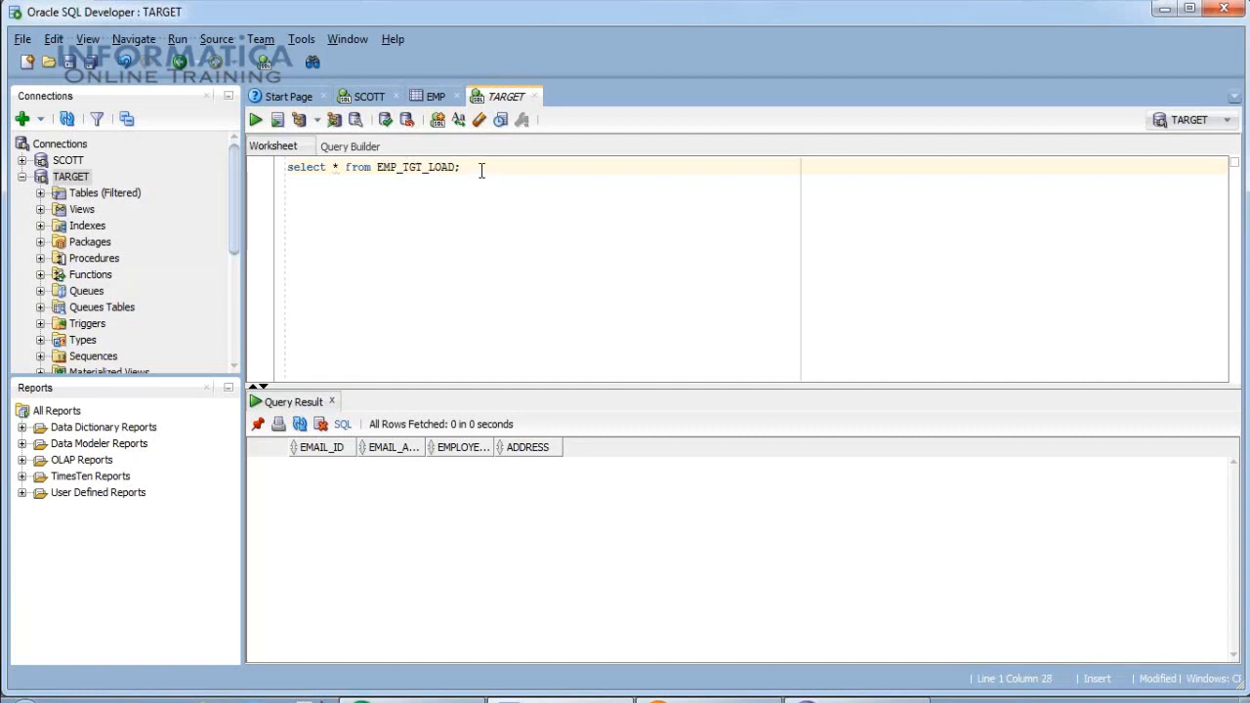
key("ctrl+Return")
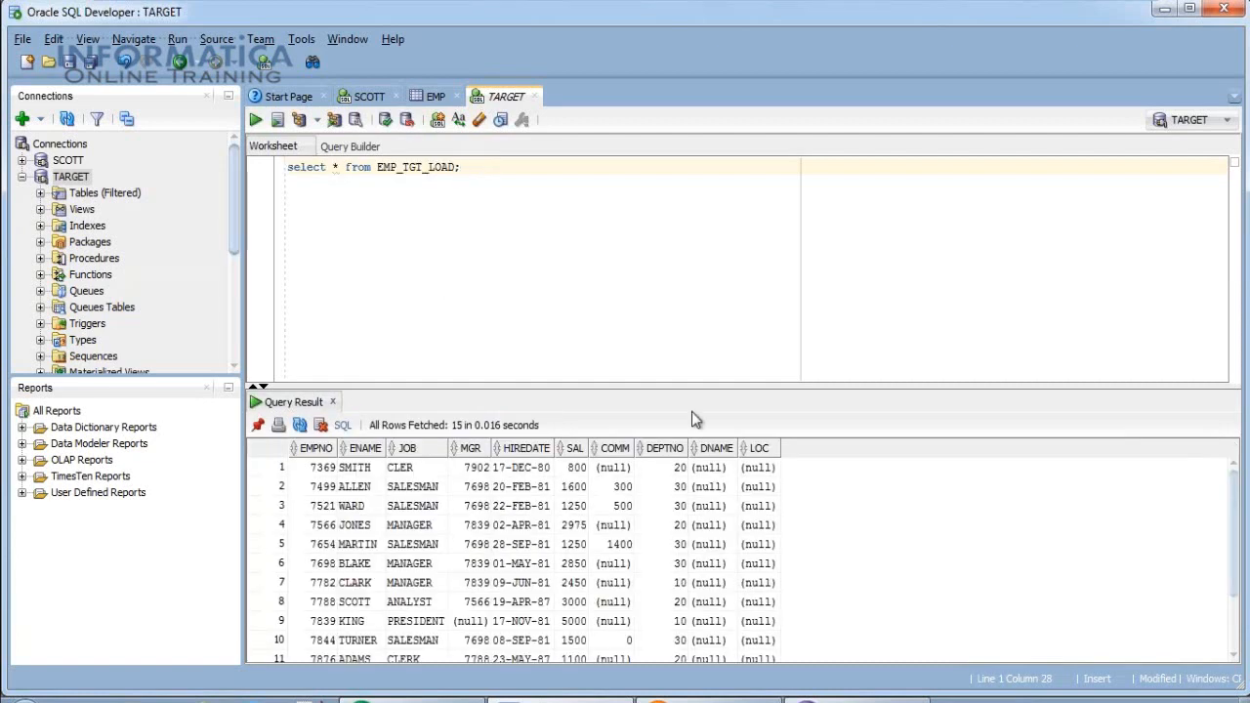
left_click_drag(725, 386, 728, 298)
left_click(405, 571)
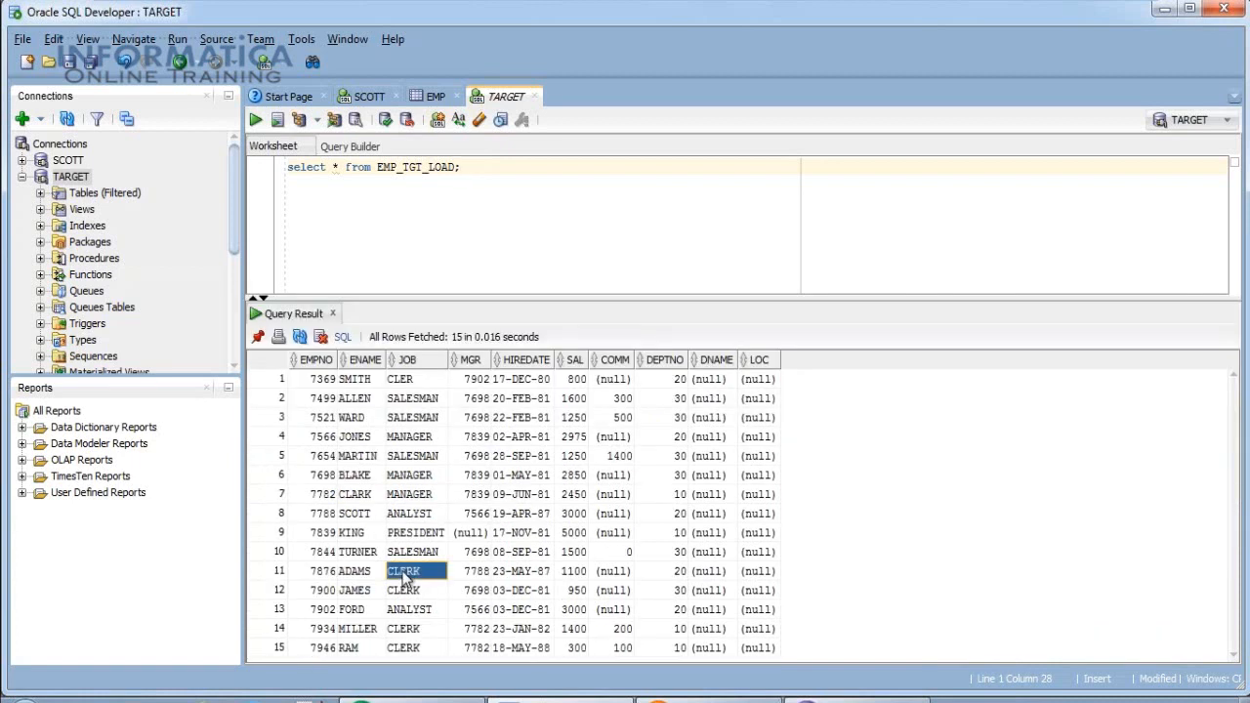
left_click_drag(314, 381, 759, 649)
Run 'select * from emp;' in the SCOTT worksheet and view its 15 rows.
left_click(369, 96)
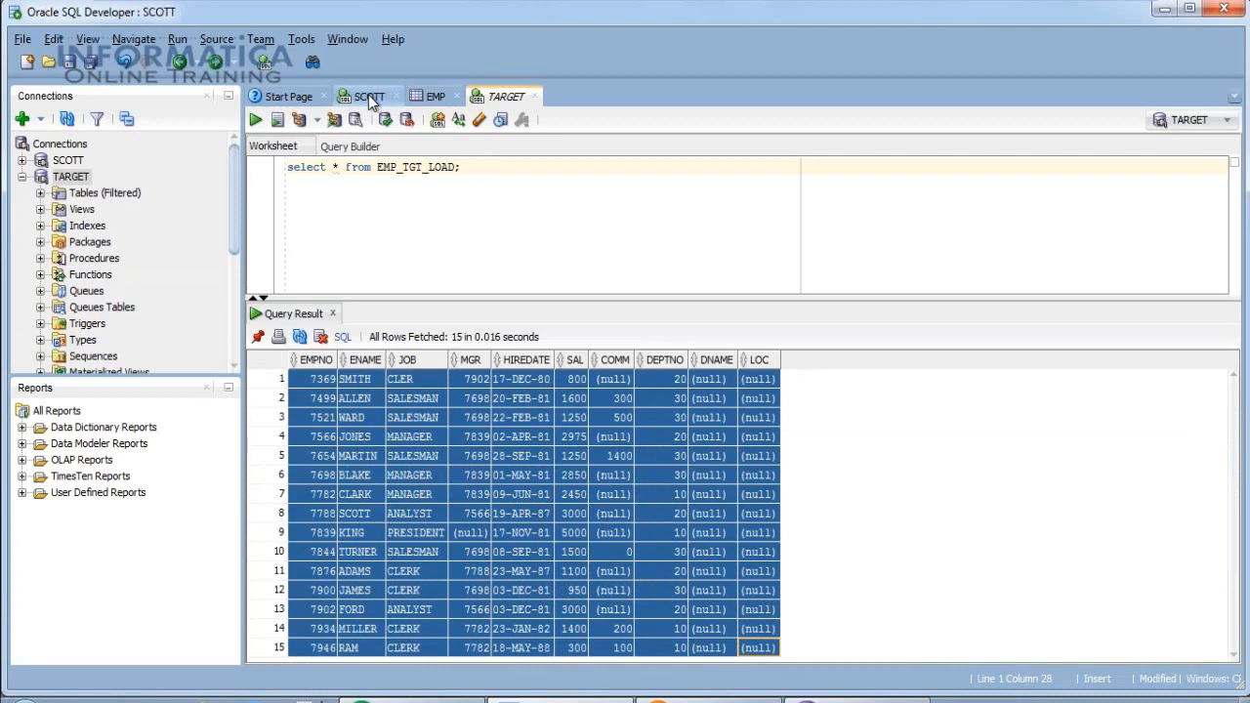
type("select ")
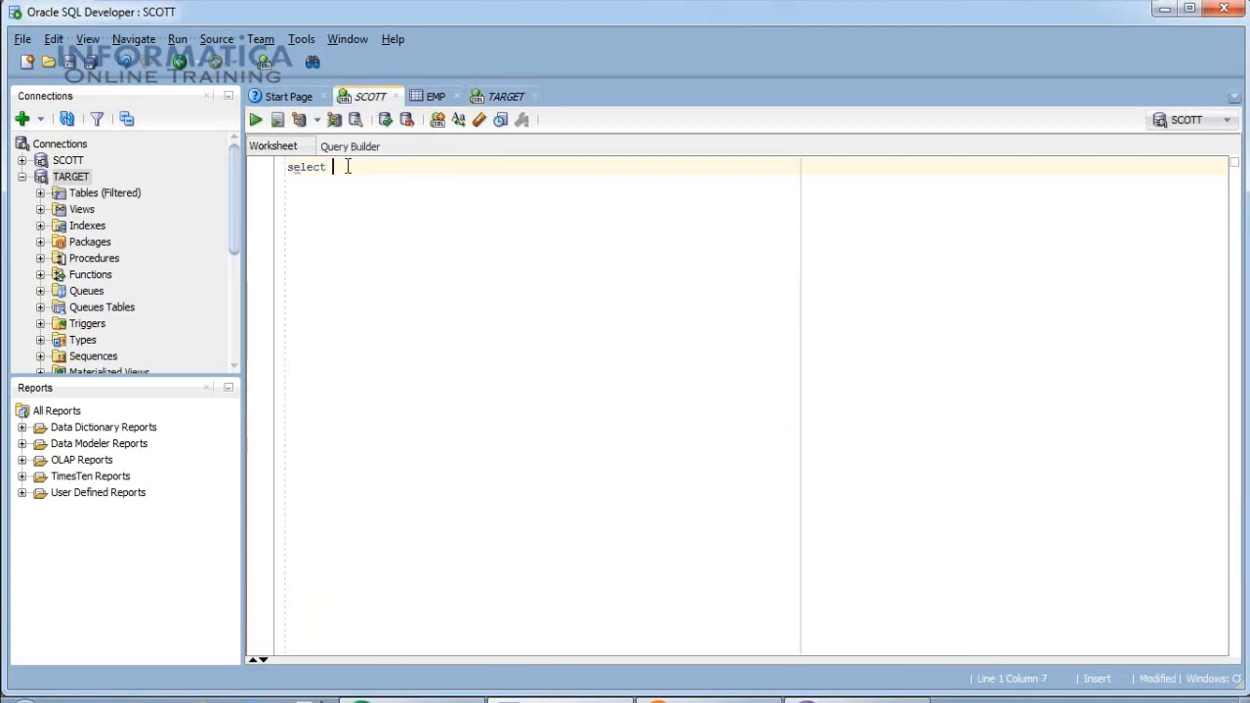
type("* from emp;")
key("ctrl+Return")
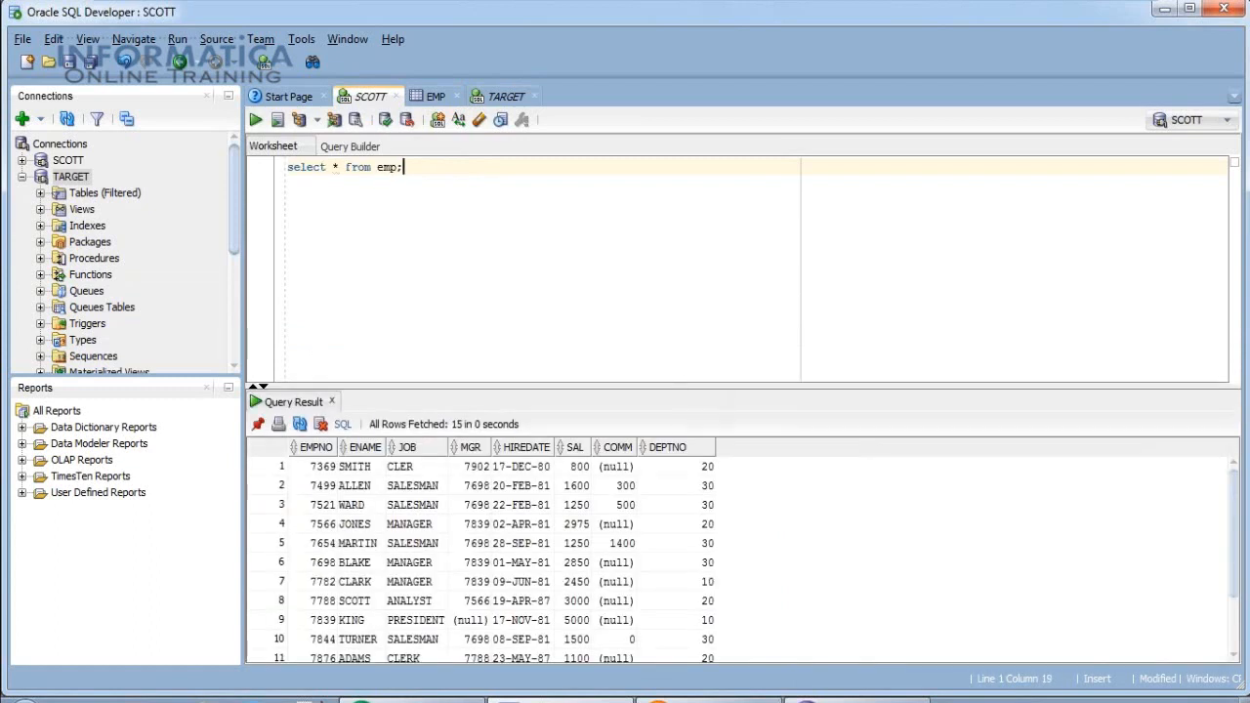
left_click_drag(690, 387, 696, 291)
left_click(441, 506)
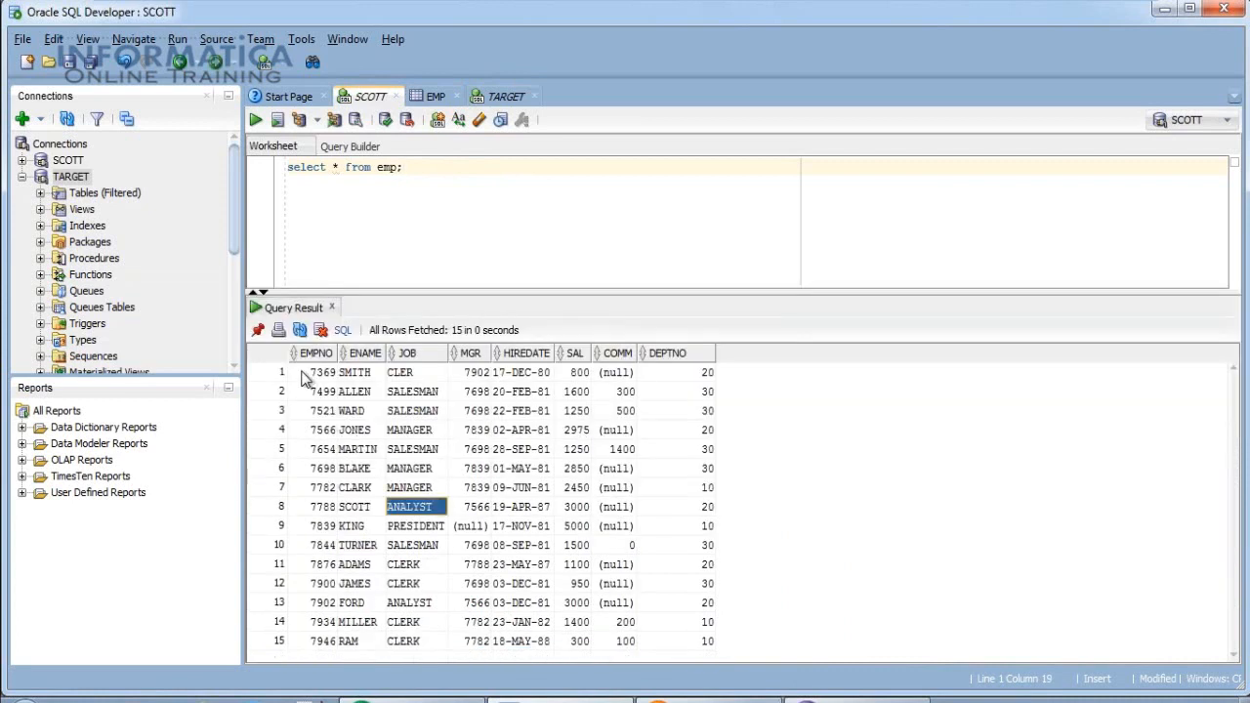
left_click_drag(309, 376, 681, 649)
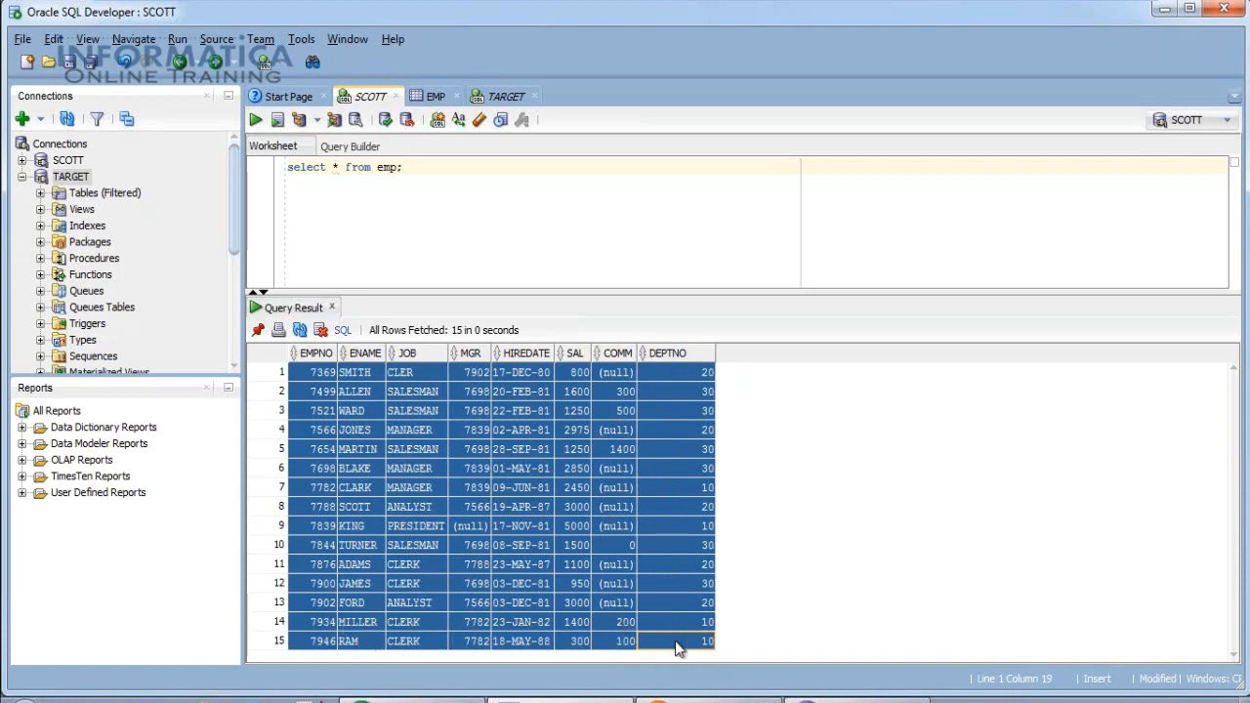
Return to the TARGET worksheet, then back to the Designer mapping window.
left_click(502, 98)
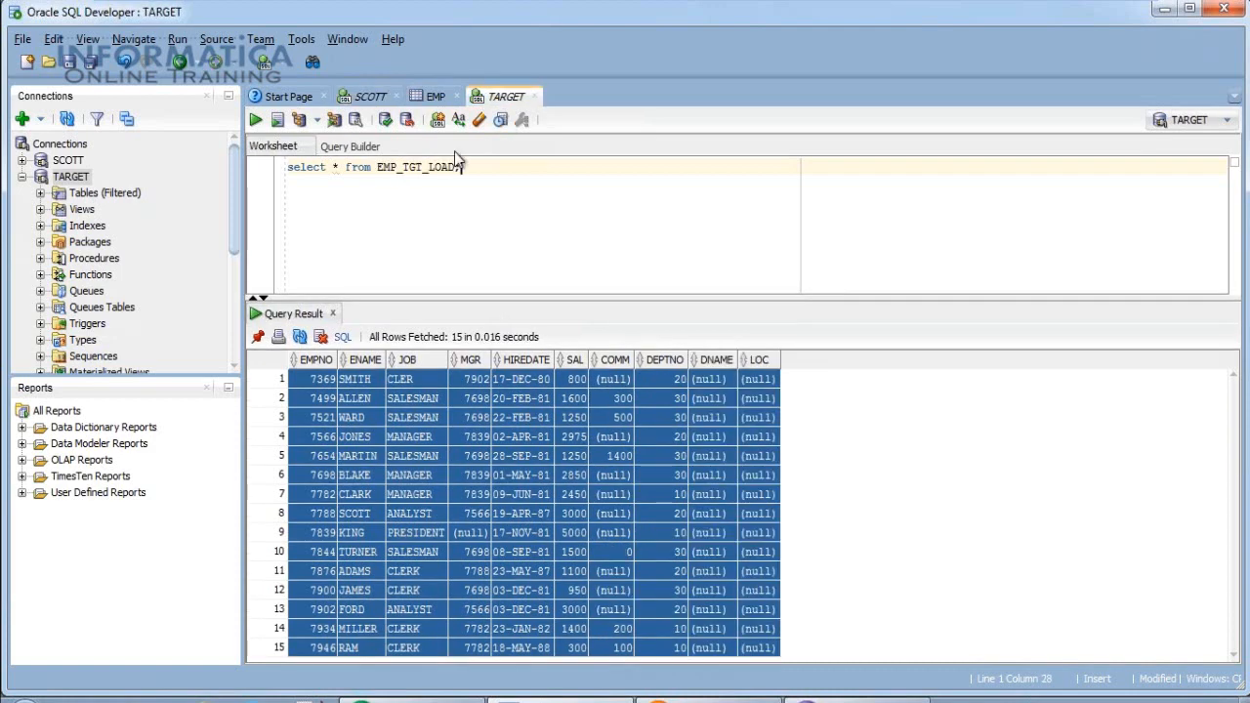
double_click(423, 168)
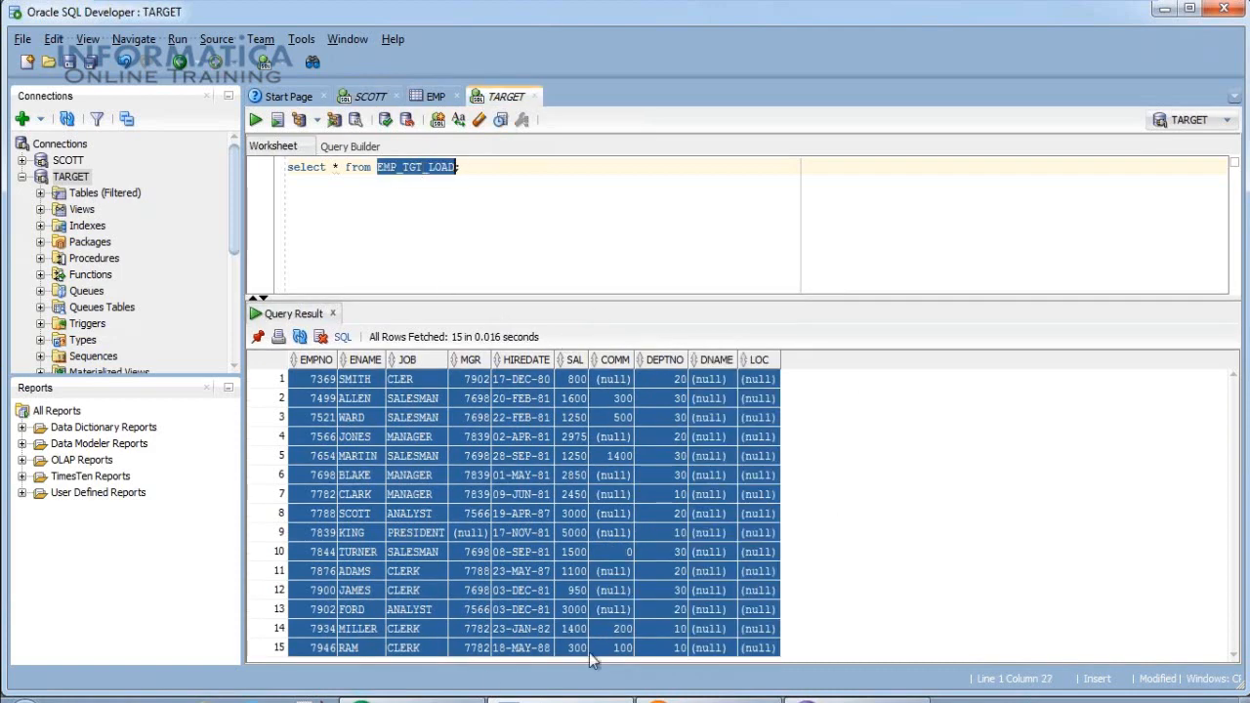
left_click(418, 699)
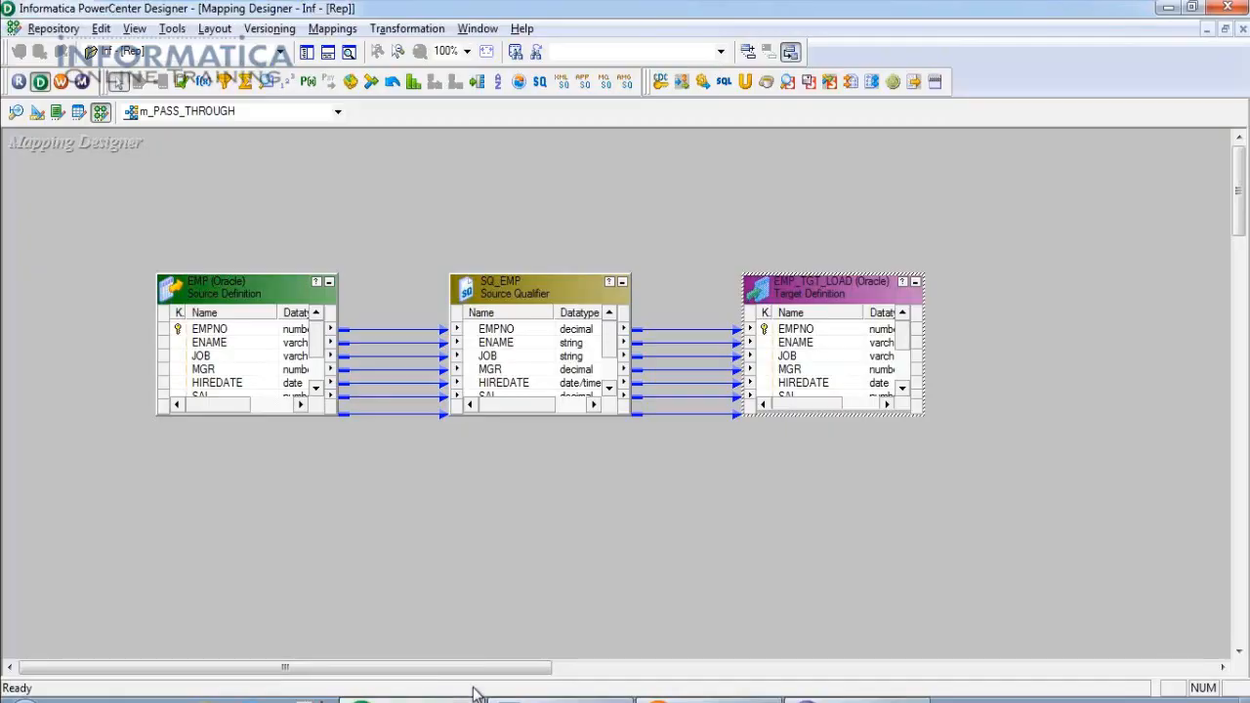
Preview EMP_TGT_LOAD's data through the Target ODBC source, signing in with the database username.
right_click(814, 290)
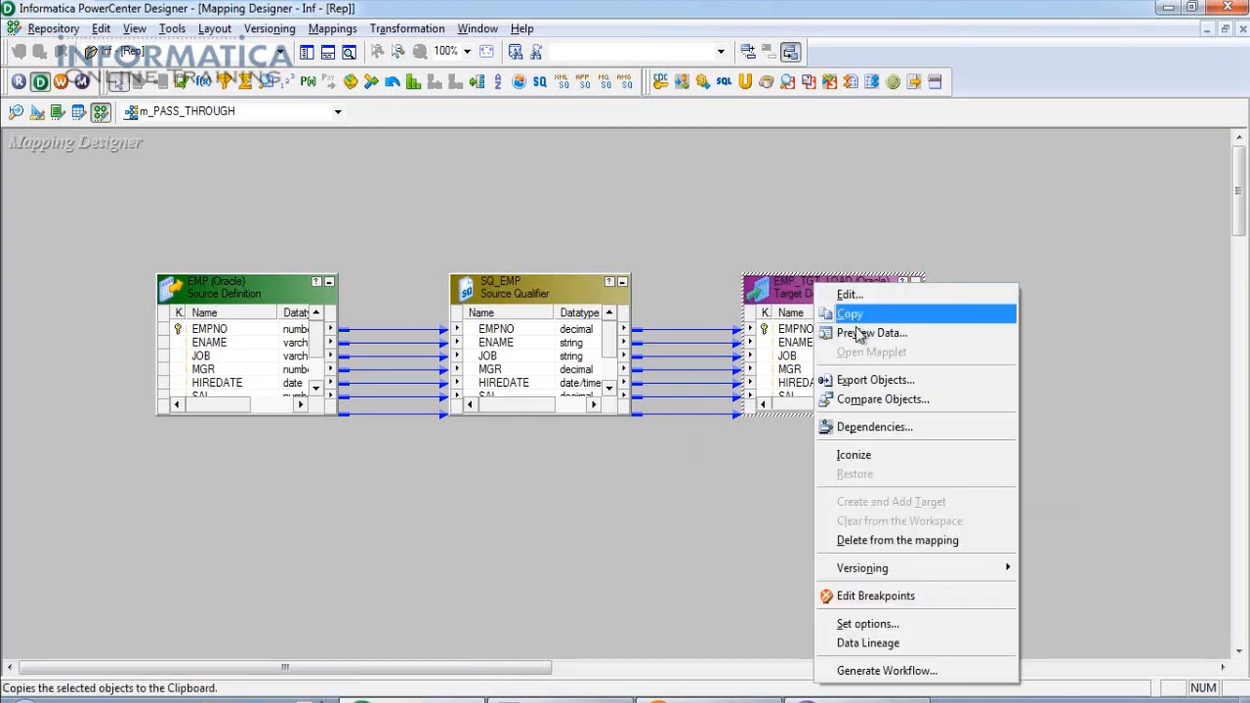
left_click(863, 332)
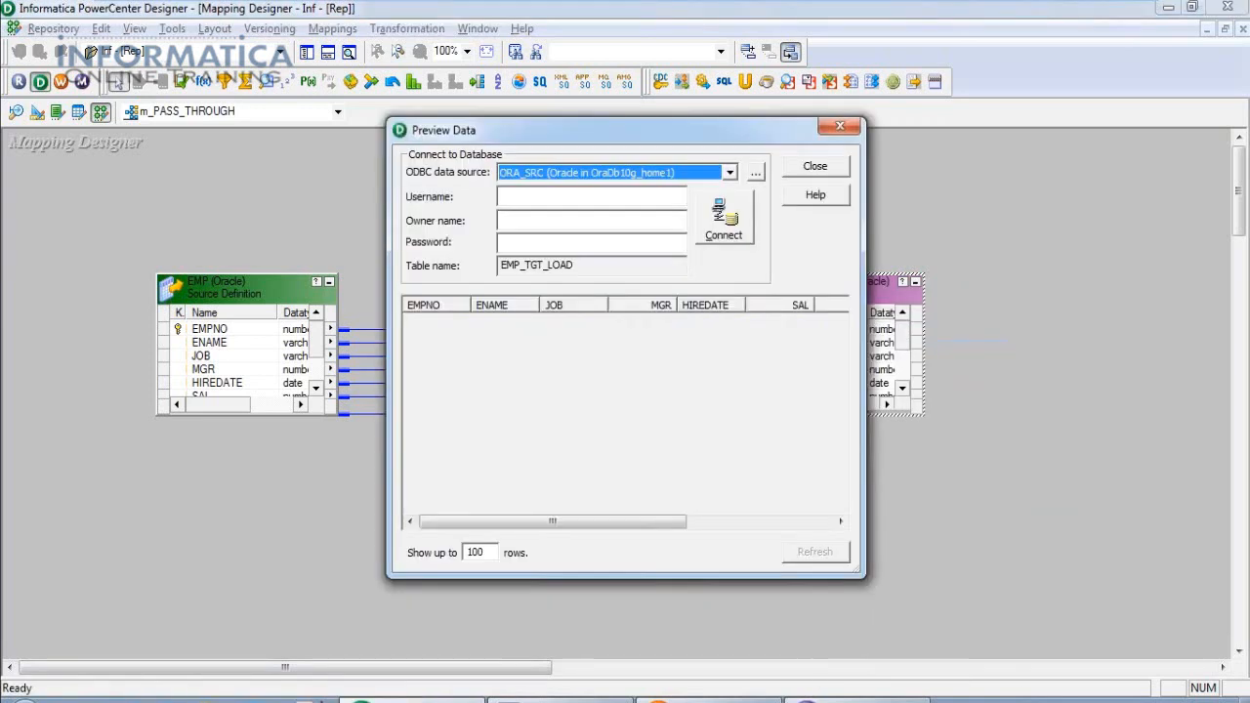
left_click(729, 173)
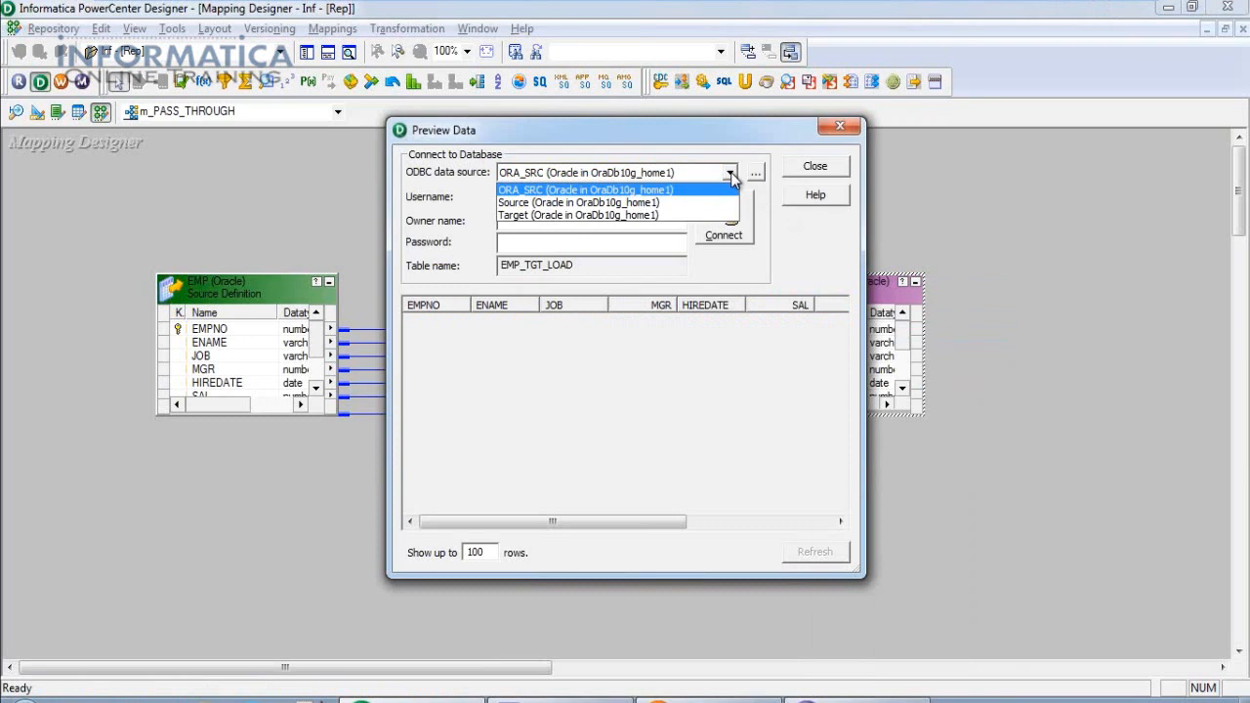
left_click(521, 215)
left_click(523, 196)
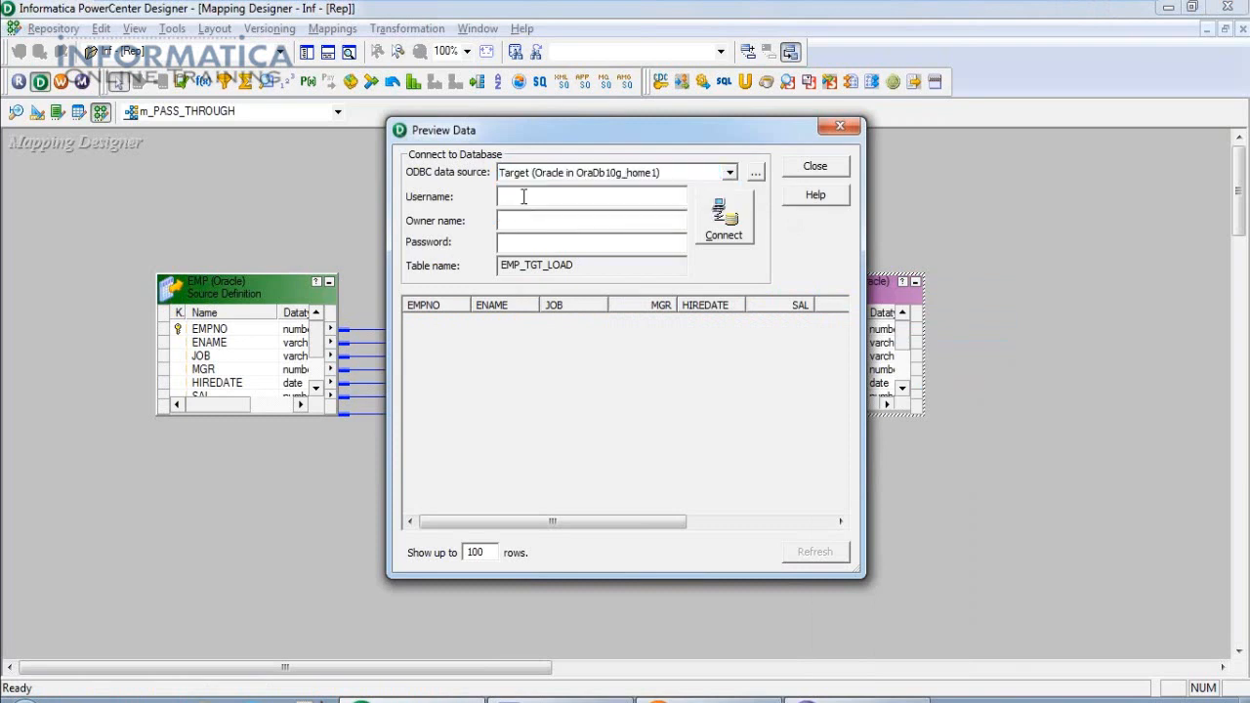
type("prasad")
left_click(502, 219)
left_click(723, 222)
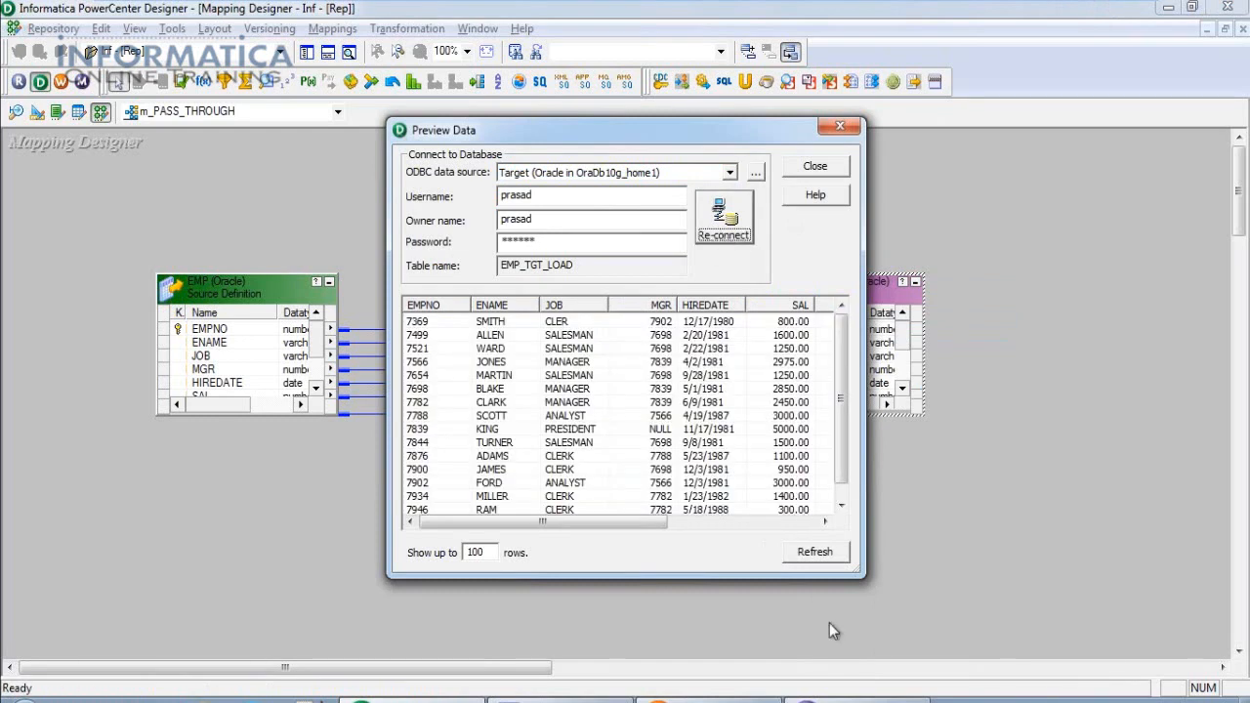
Enlarge the preview to review all 15 loaded rows, then close it.
left_click_drag(865, 578, 1160, 677)
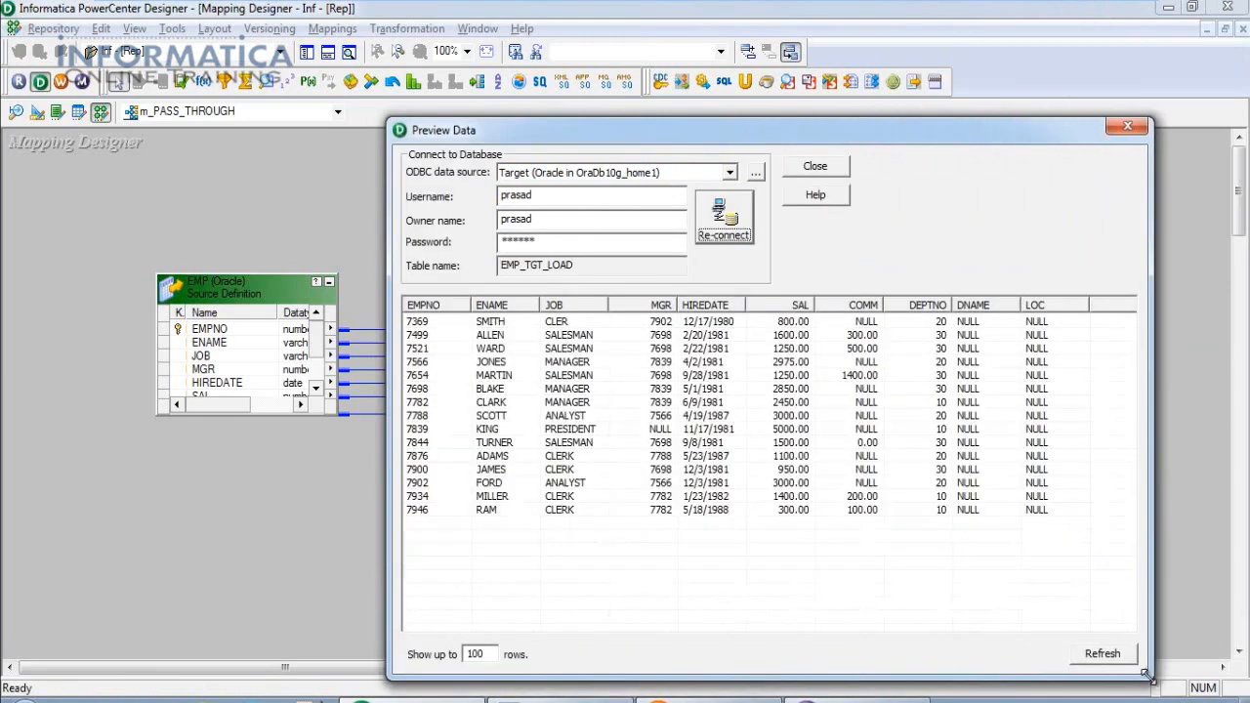
left_click(417, 325)
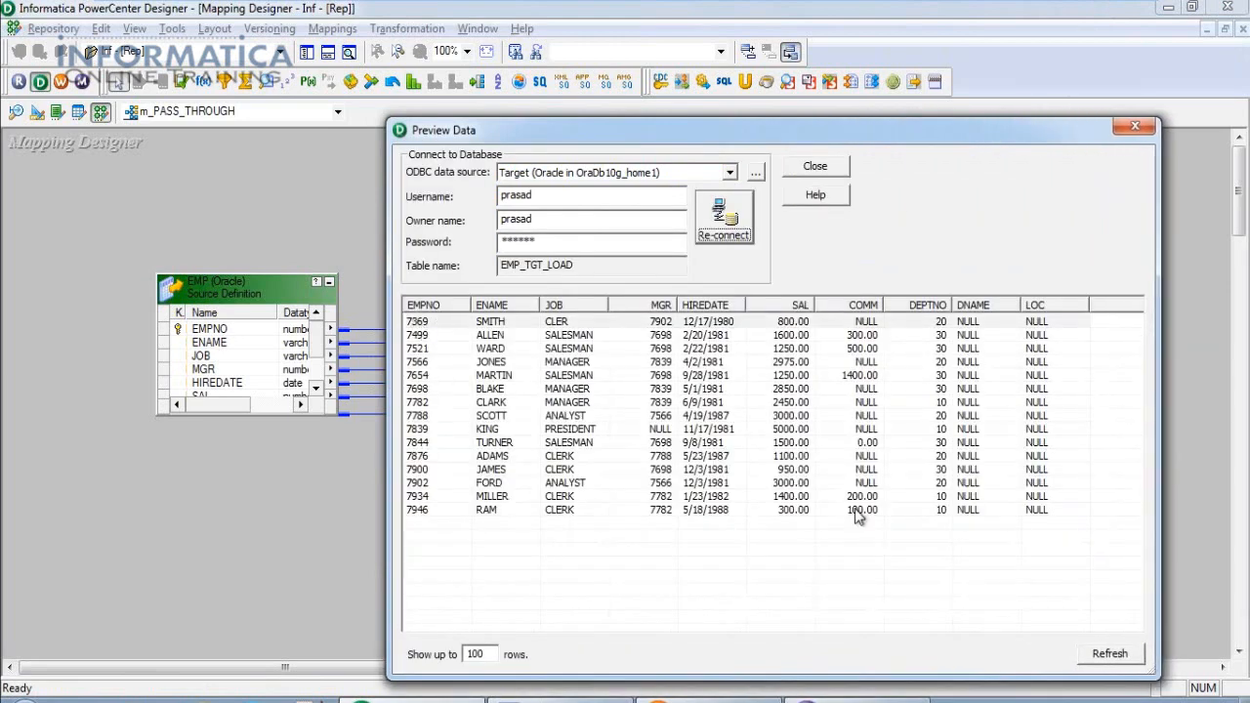
left_click(1043, 510, "shift")
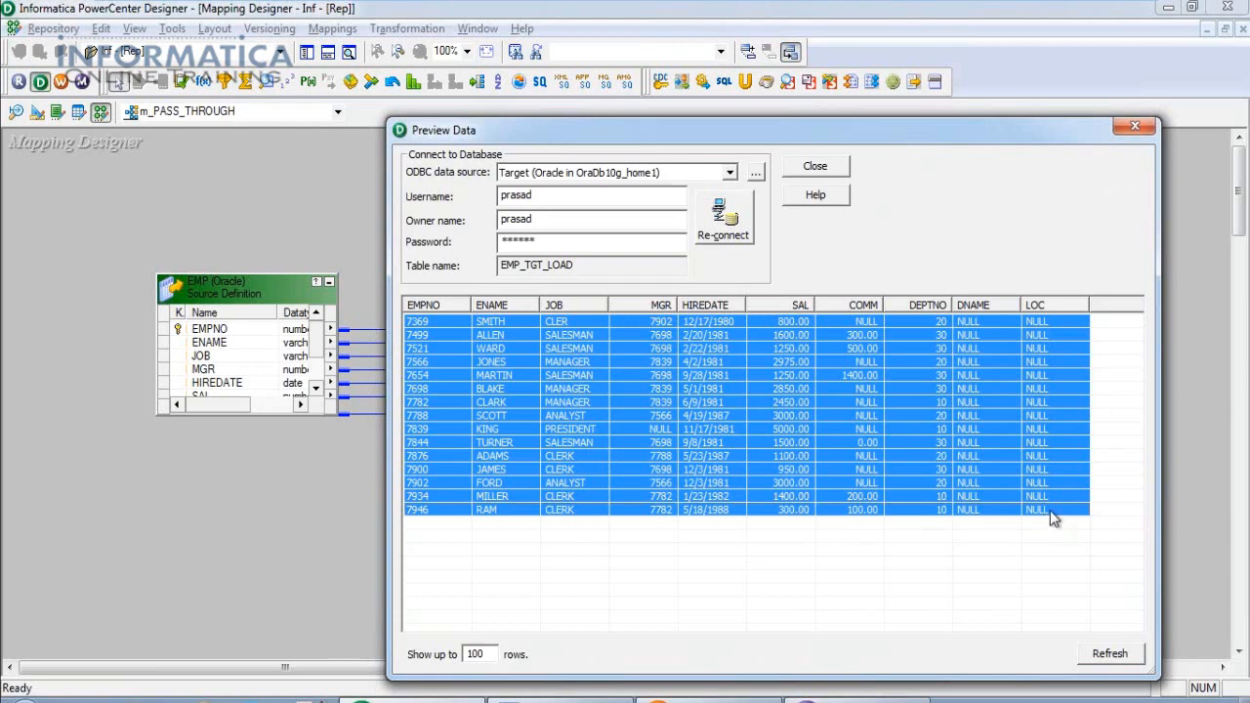
left_click(1136, 124)
right_click(210, 296)
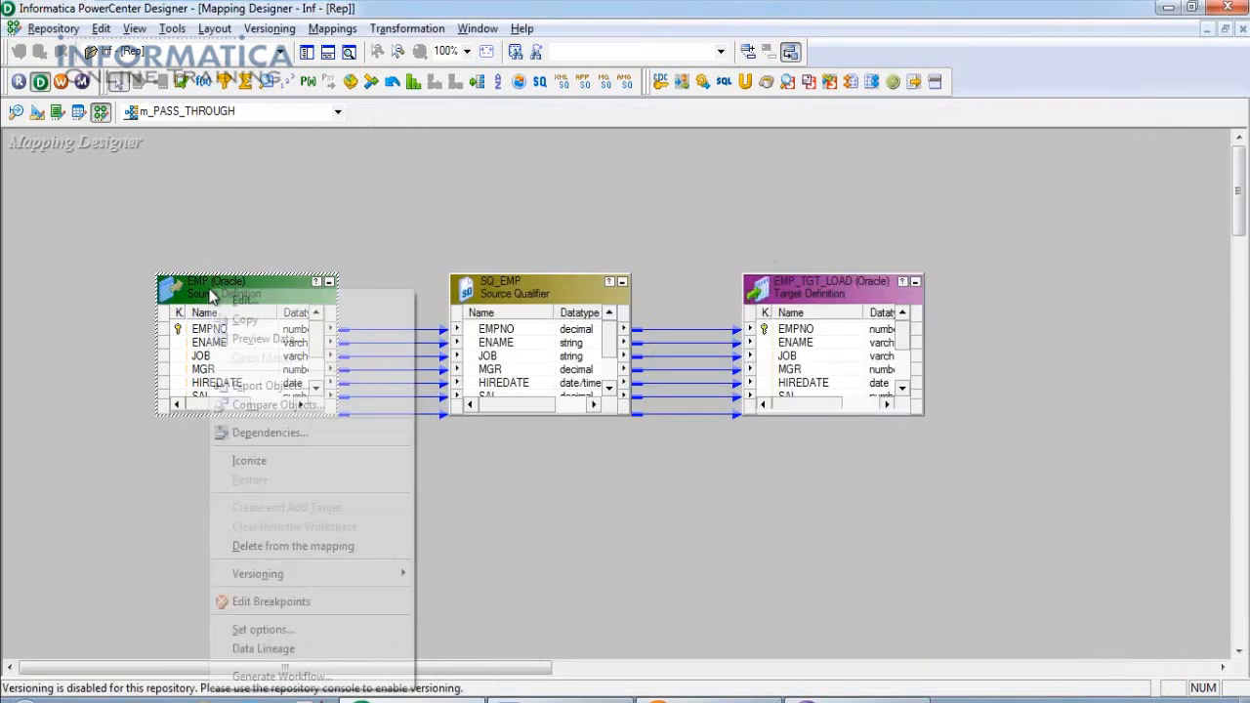
Connect the EMP source preview through the Source ODBC source with the source username and password.
left_click(244, 340)
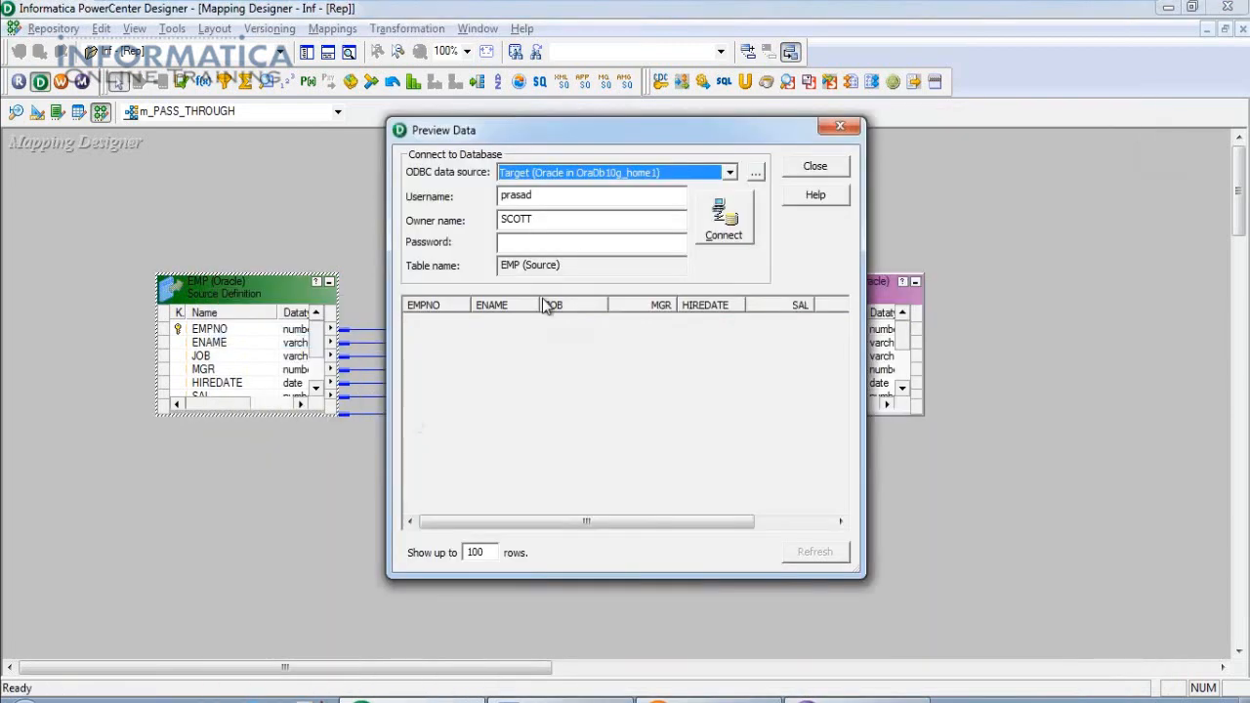
left_click(729, 173)
left_click(632, 204)
key("Tab")
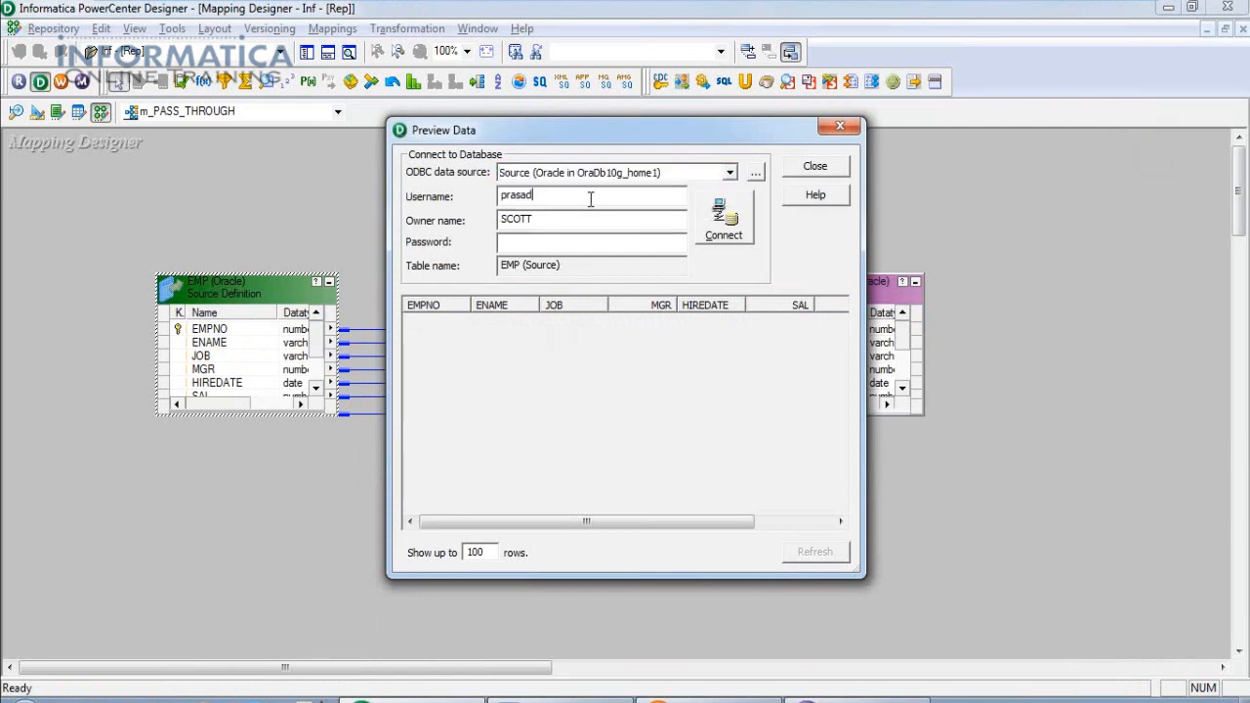
type("scott")
key("Tab")
key("Tab")
left_click(724, 220)
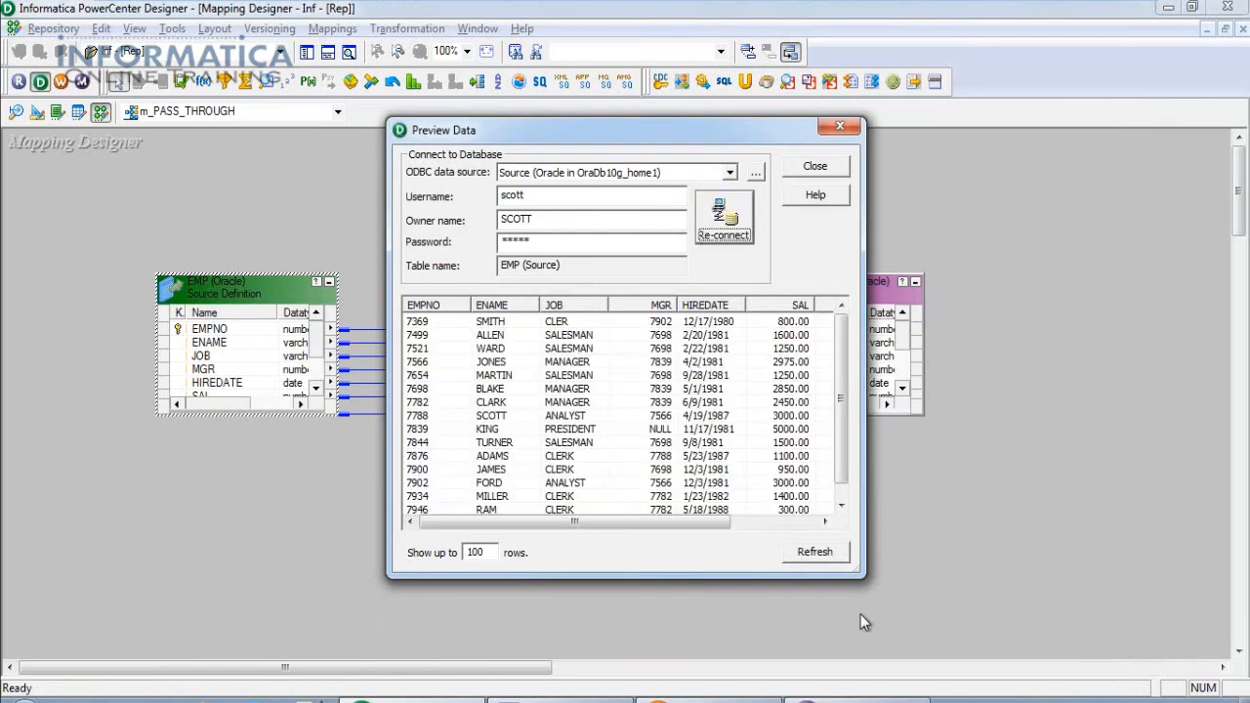
Enlarge the preview to inspect the 15 employee rows, then close it.
left_click_drag(863, 577, 1088, 645)
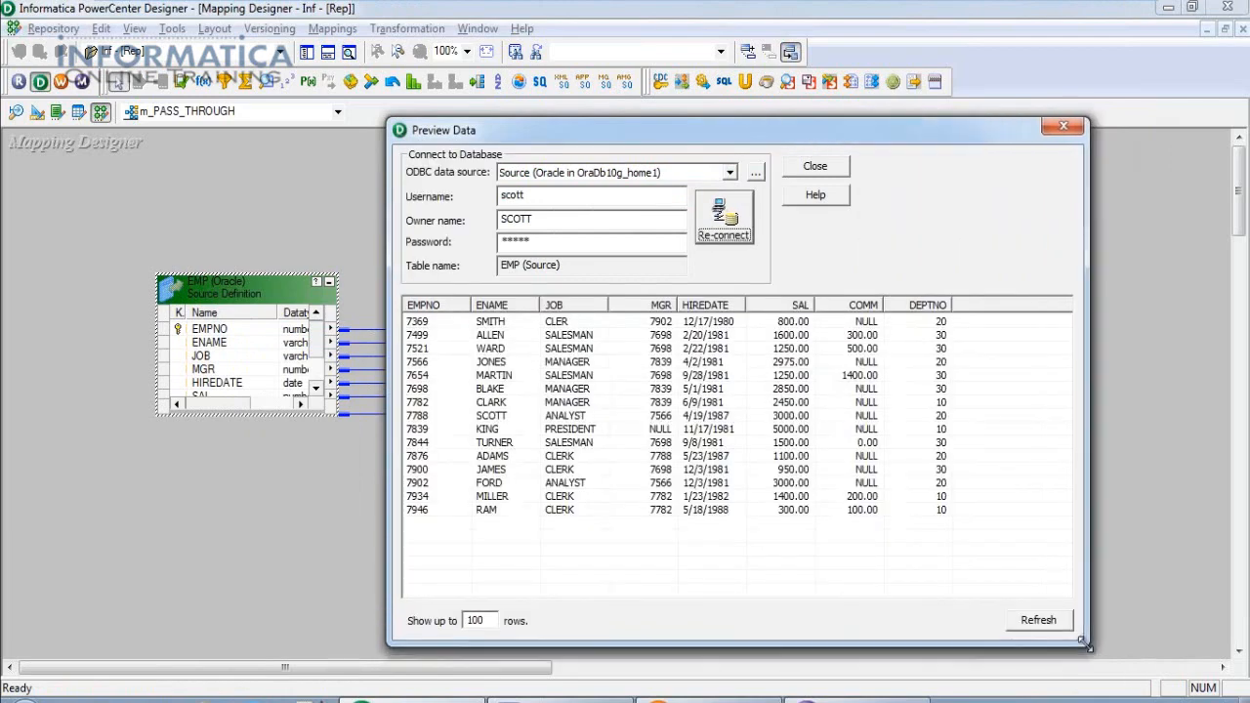
left_click(415, 322)
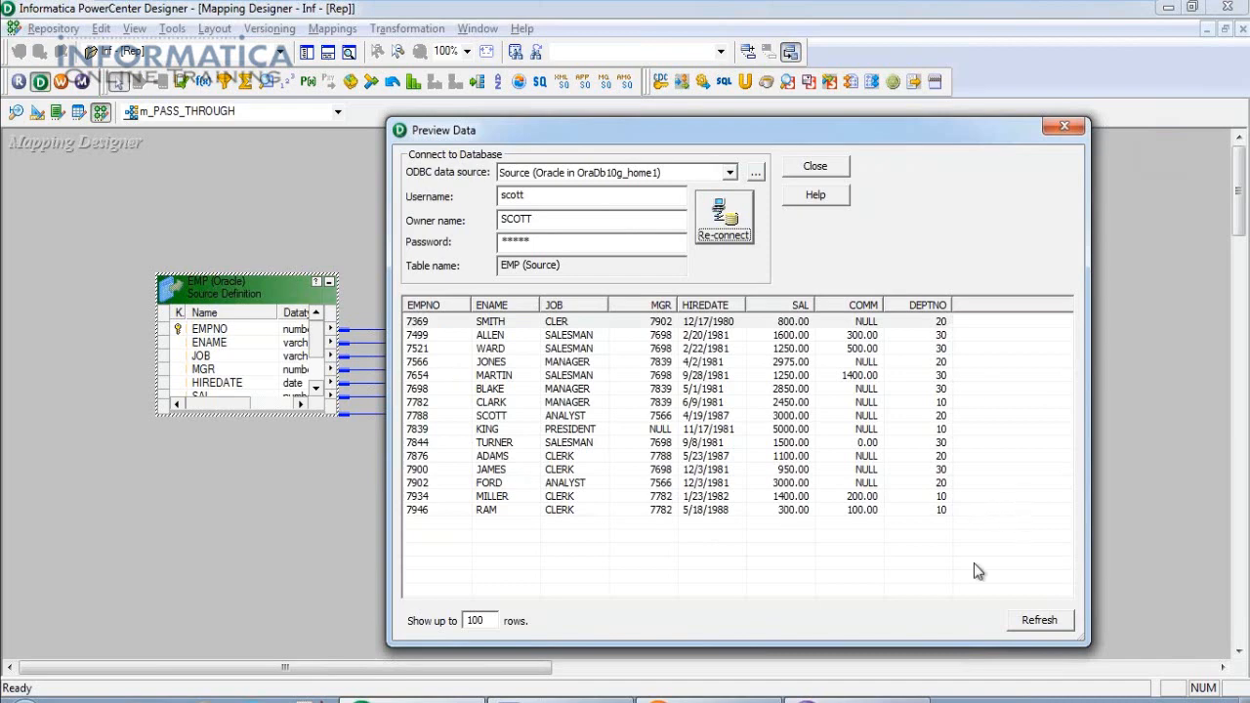
left_click(1064, 126)
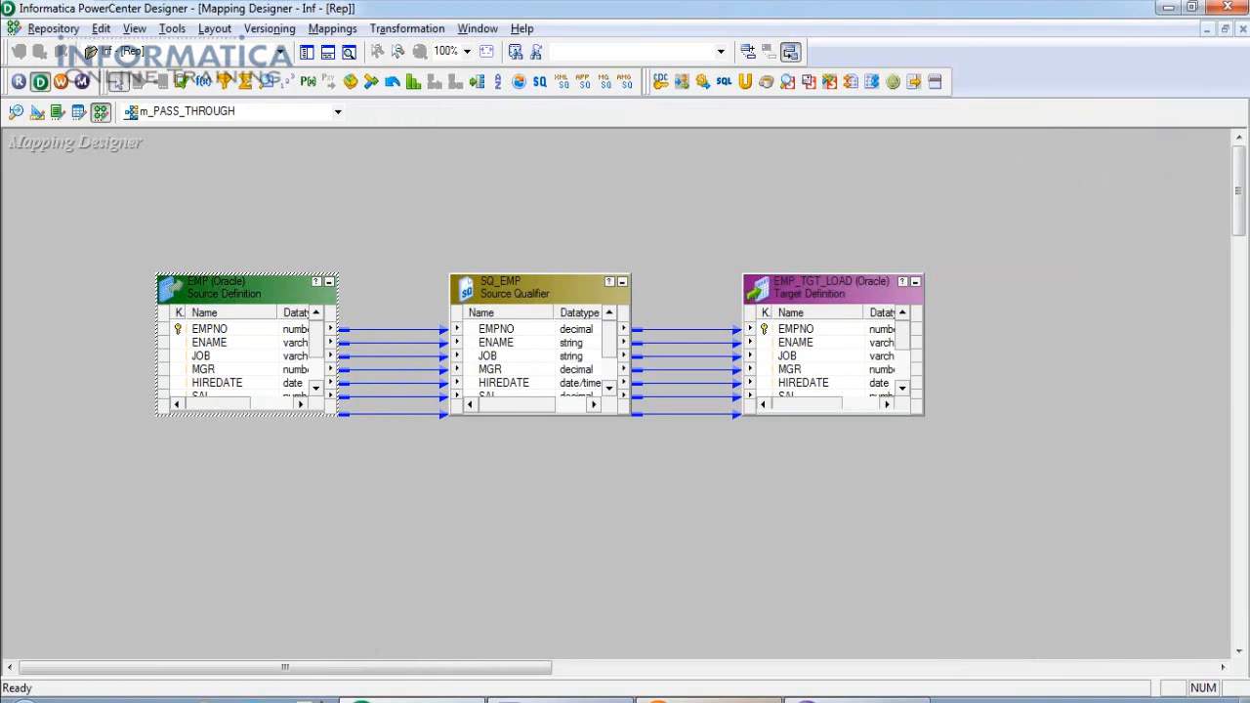
Return to Workflow Monitor's s_m_PASS_THROUGH statistics showing 15 applied and 0 rejected rows.
left_click(708, 699)
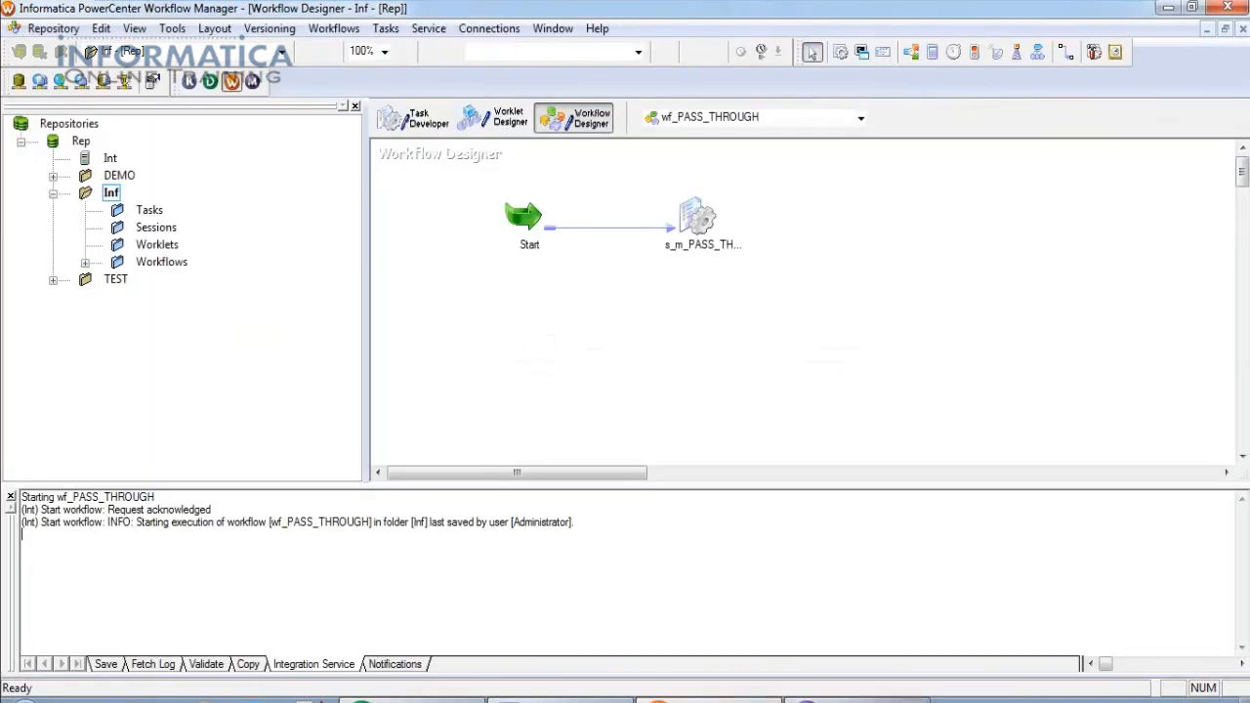
left_click(856, 699)
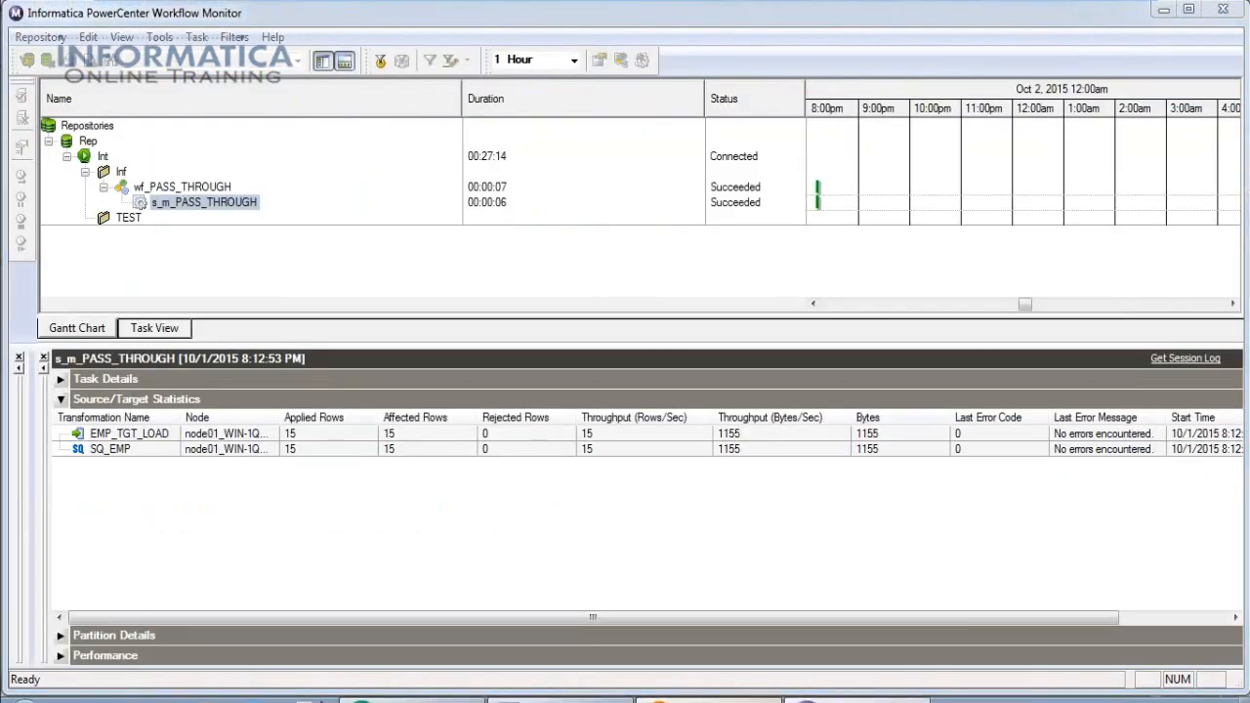
left_click(709, 699)
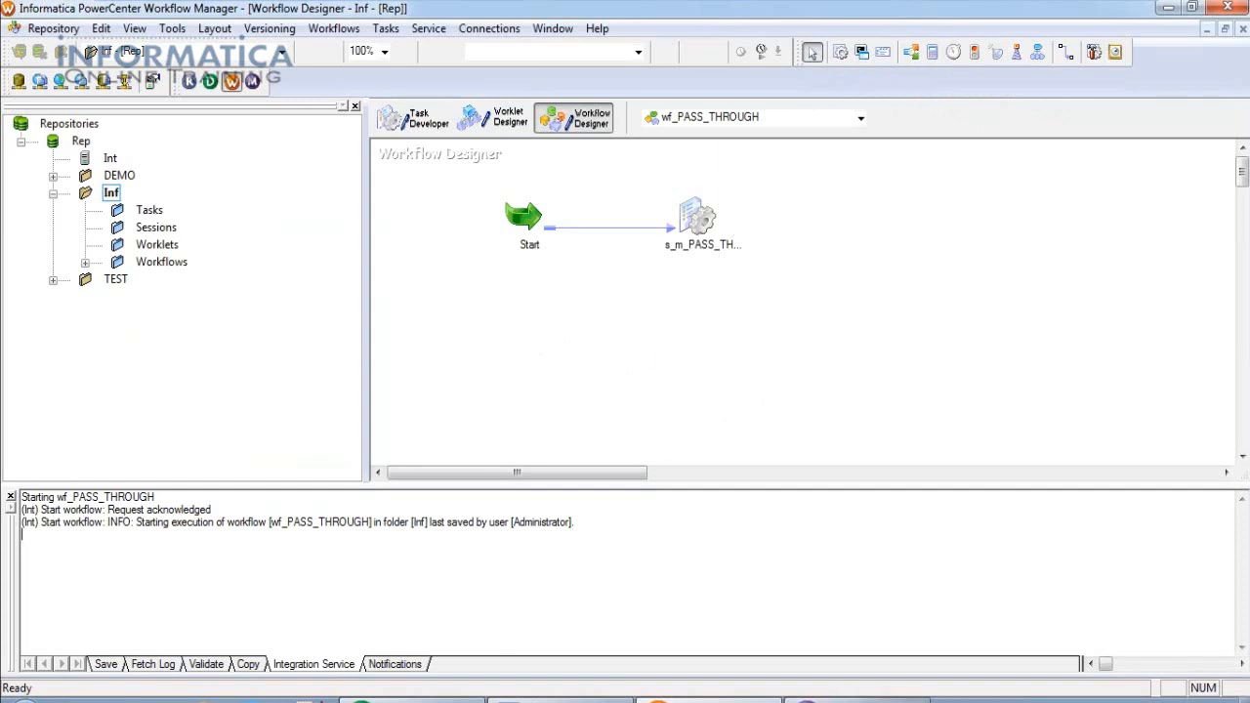
left_click(860, 697)
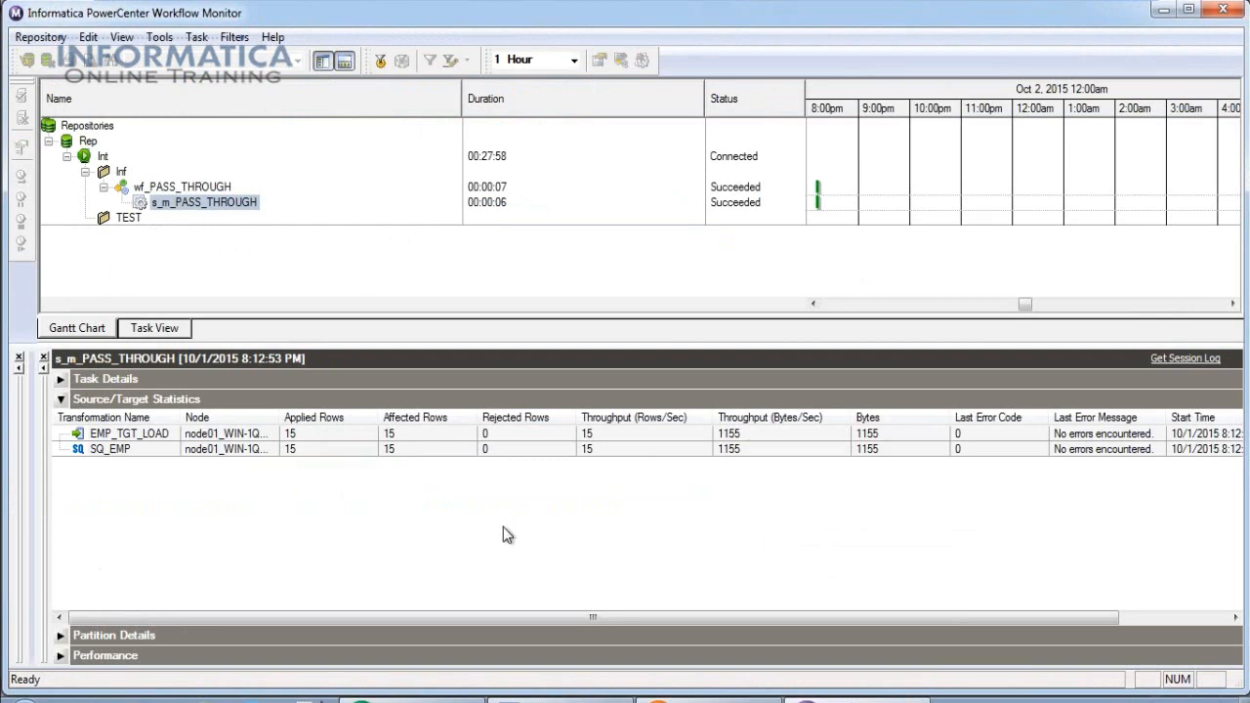
Open the s_m_PASS_THROUGH session log maximized and inspect the TM_6007 entry.
left_click(1185, 358)
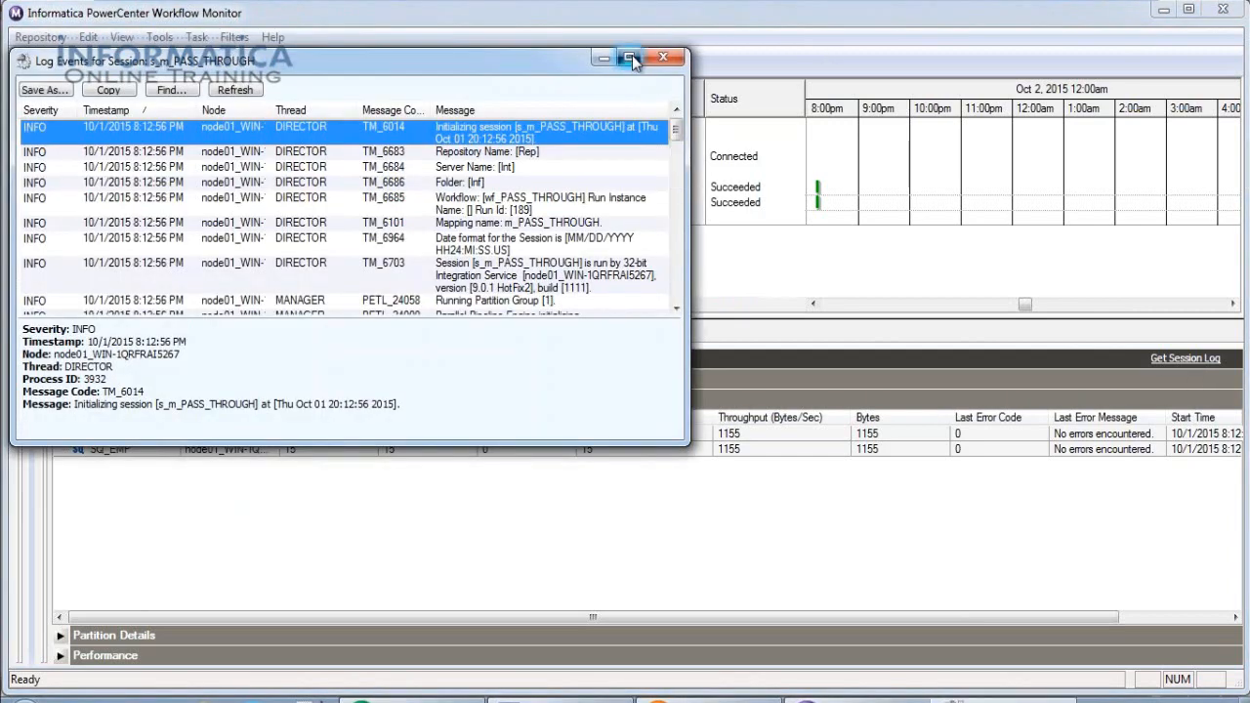
left_click(631, 57)
left_click(667, 381)
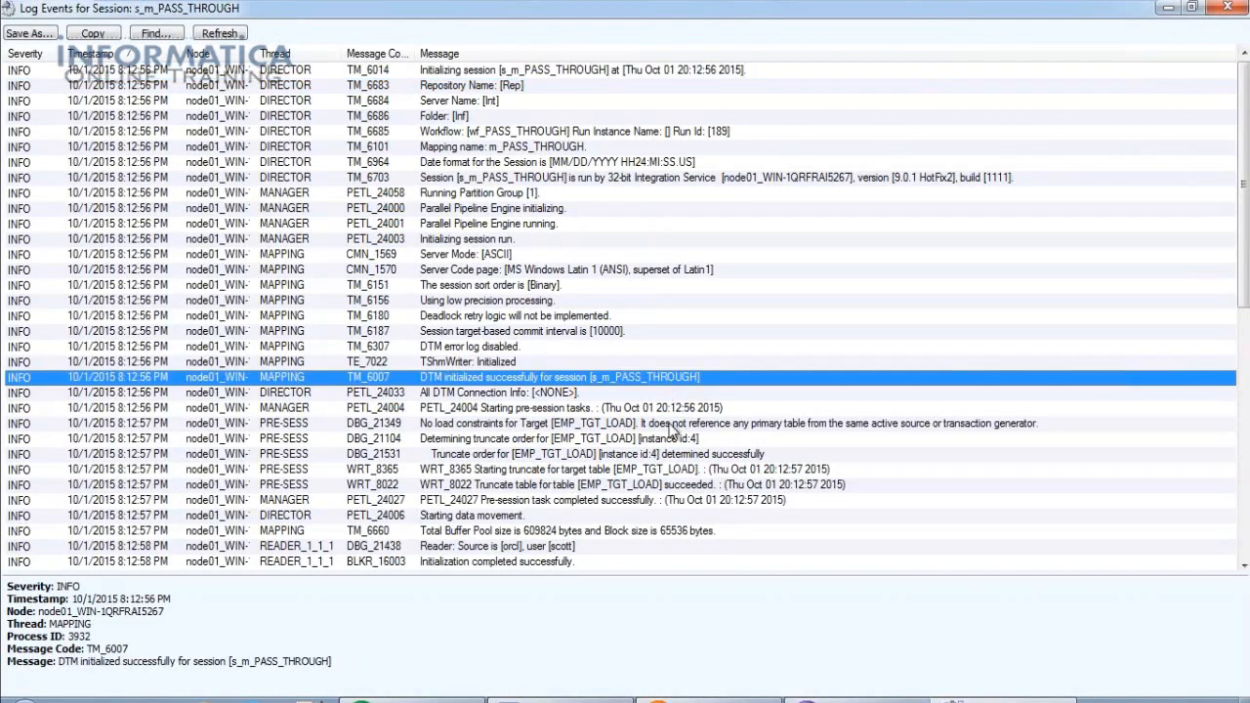
Scroll down to the load summary showing 15 rows applied, then close the log.
scroll(669, 410, "down", 2)
scroll(670, 431, "down", 3)
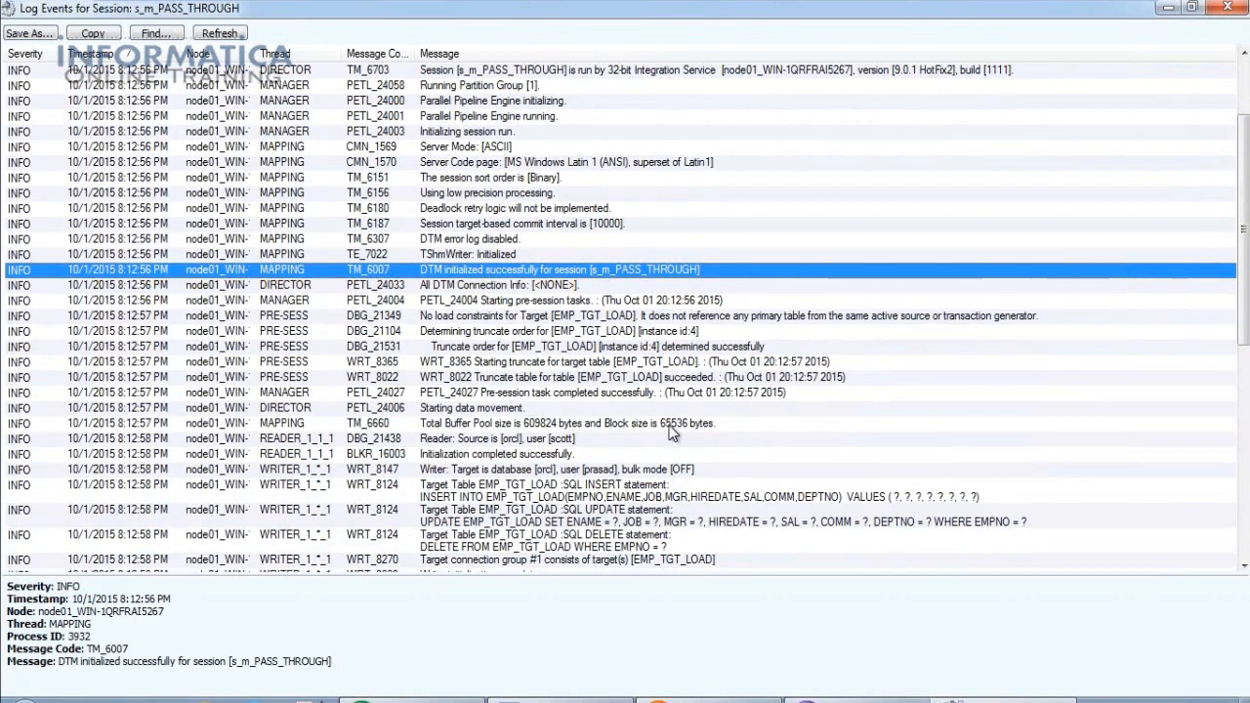
scroll(564, 456, "up", 1)
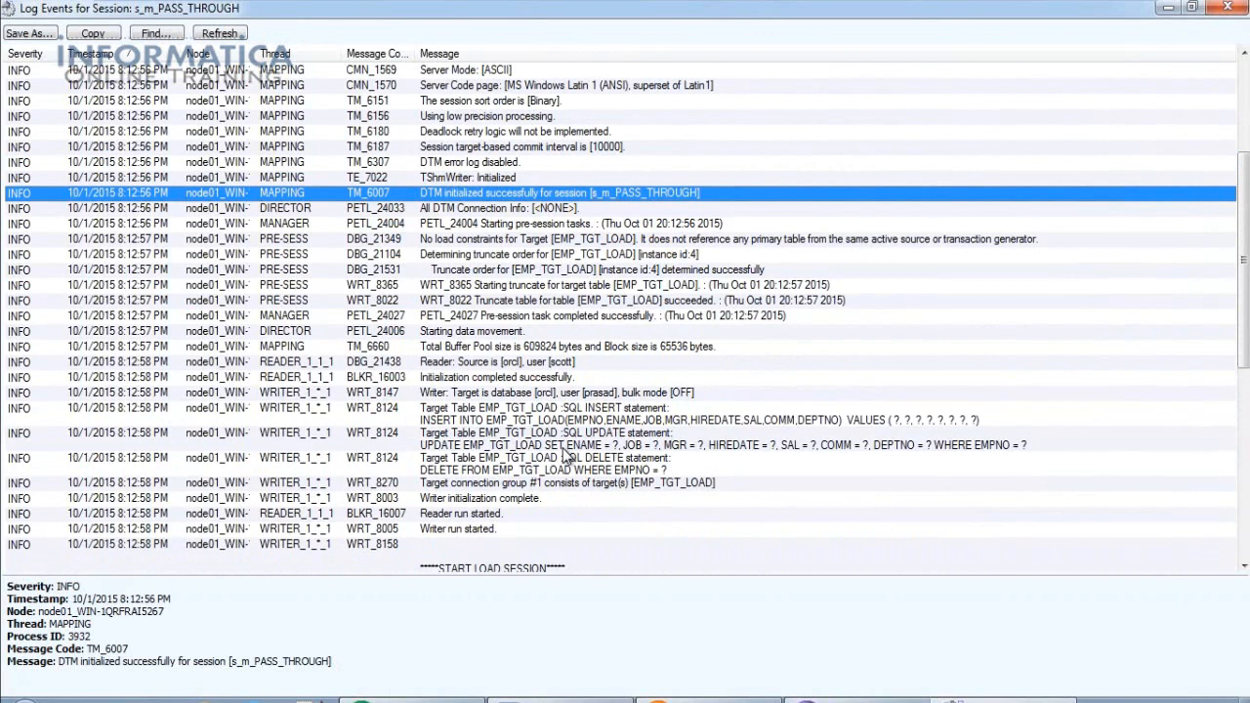
scroll(604, 444, "down", 1)
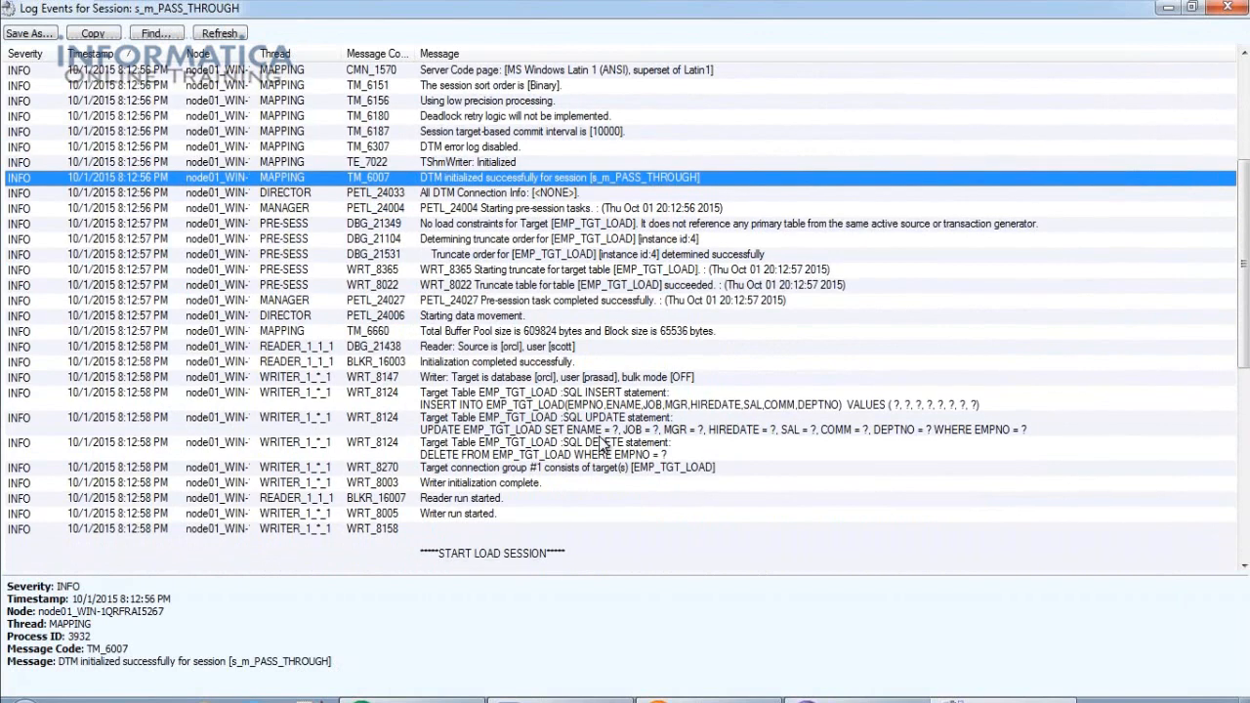
scroll(603, 444, "down", 2)
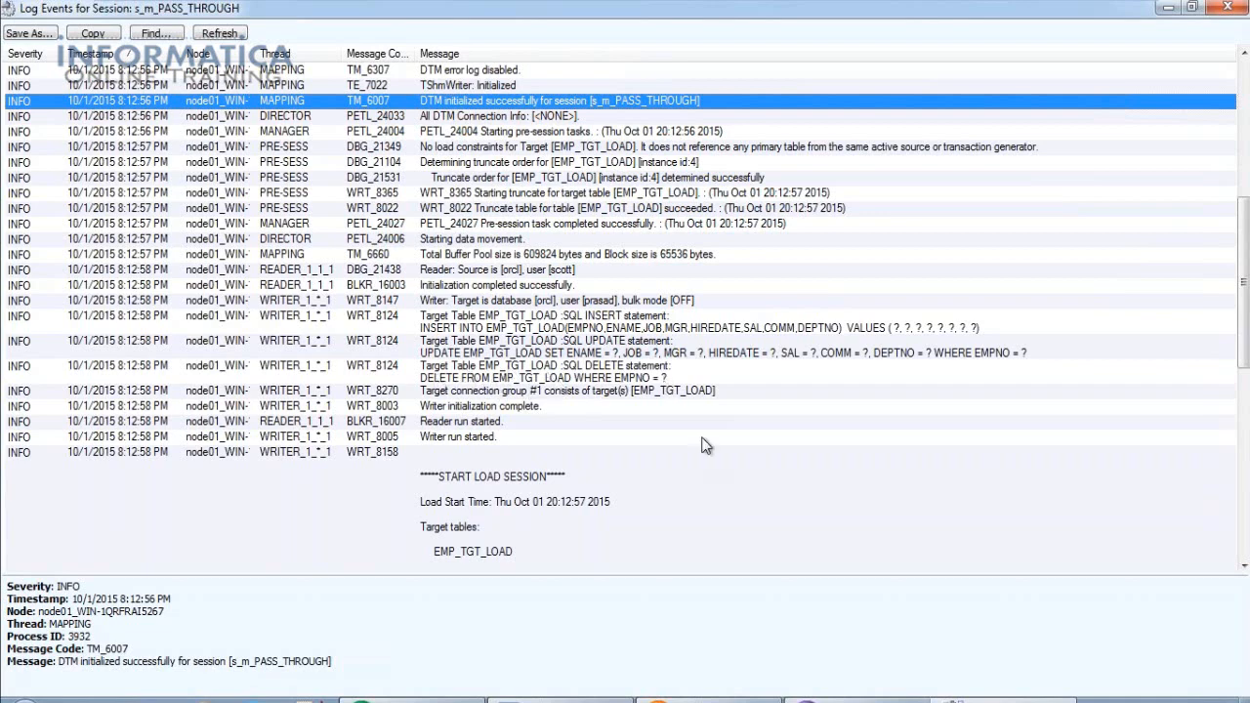
scroll(706, 446, "down", 10)
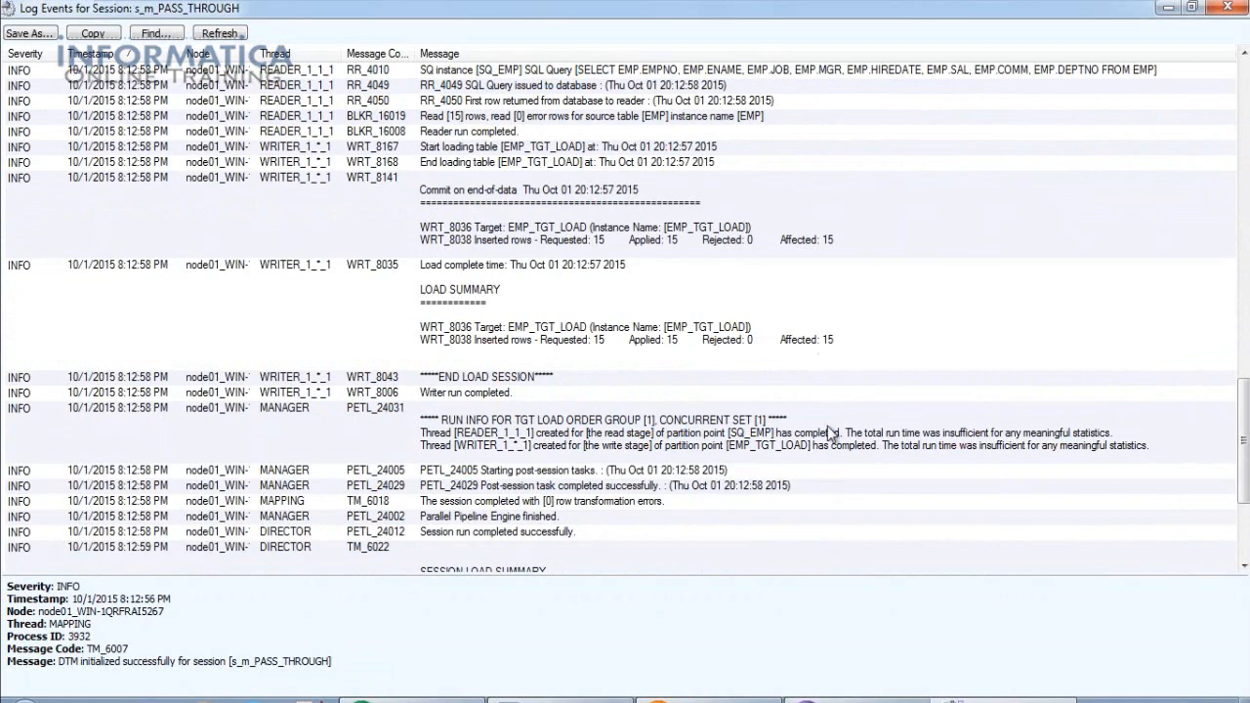
scroll(829, 430, "down", 2)
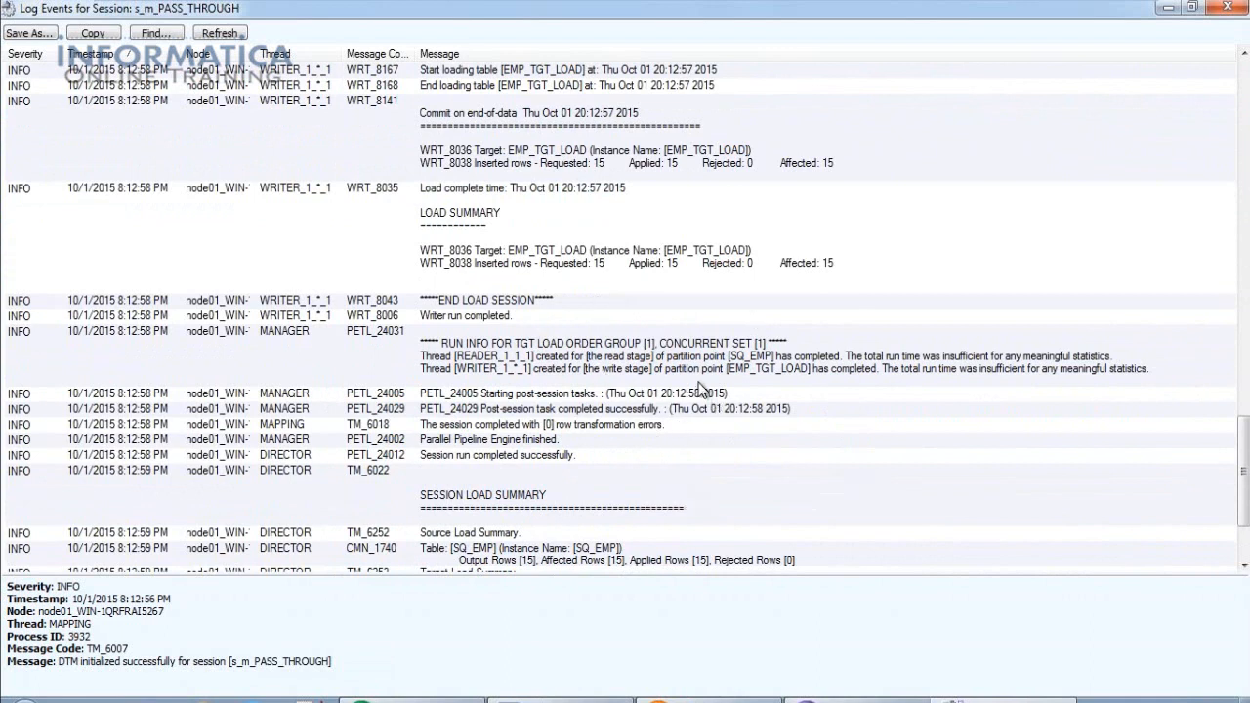
left_click(1225, 8)
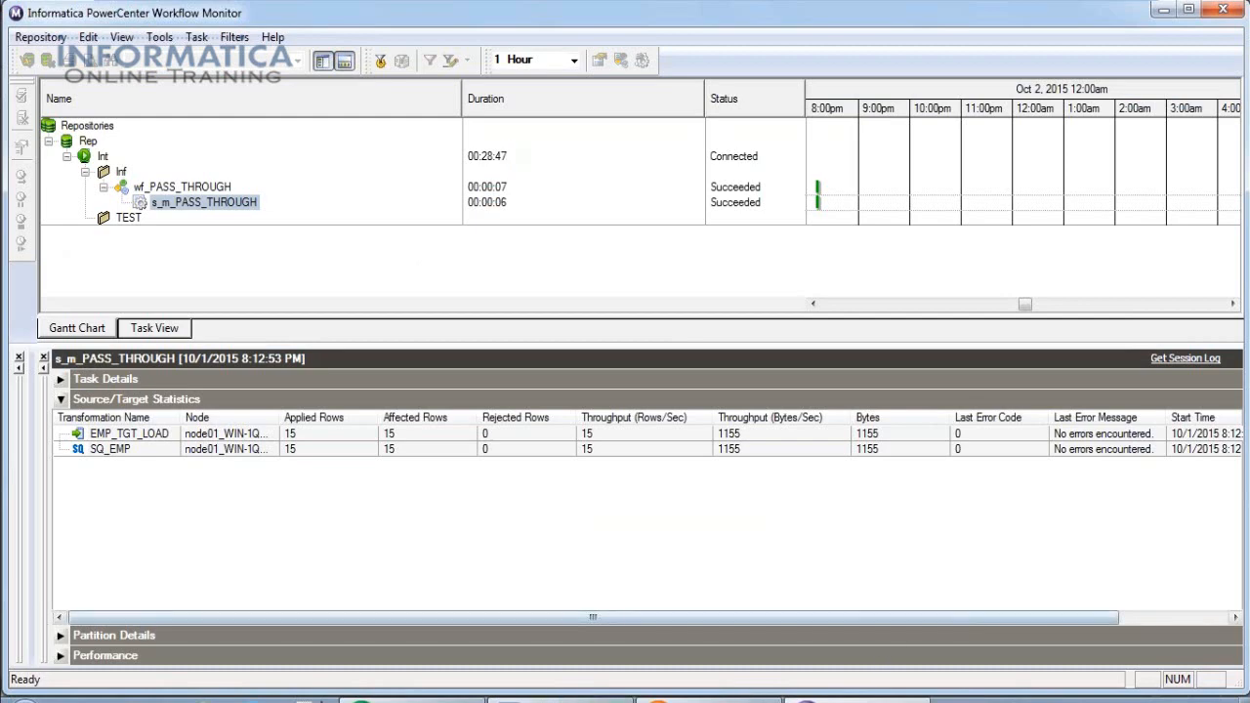
Launch Repository Manager from Informatica 9.0.1 > Client > PowerCenter Client, dismiss the tip, and maximize it.
left_click(19, 697)
left_click(71, 633)
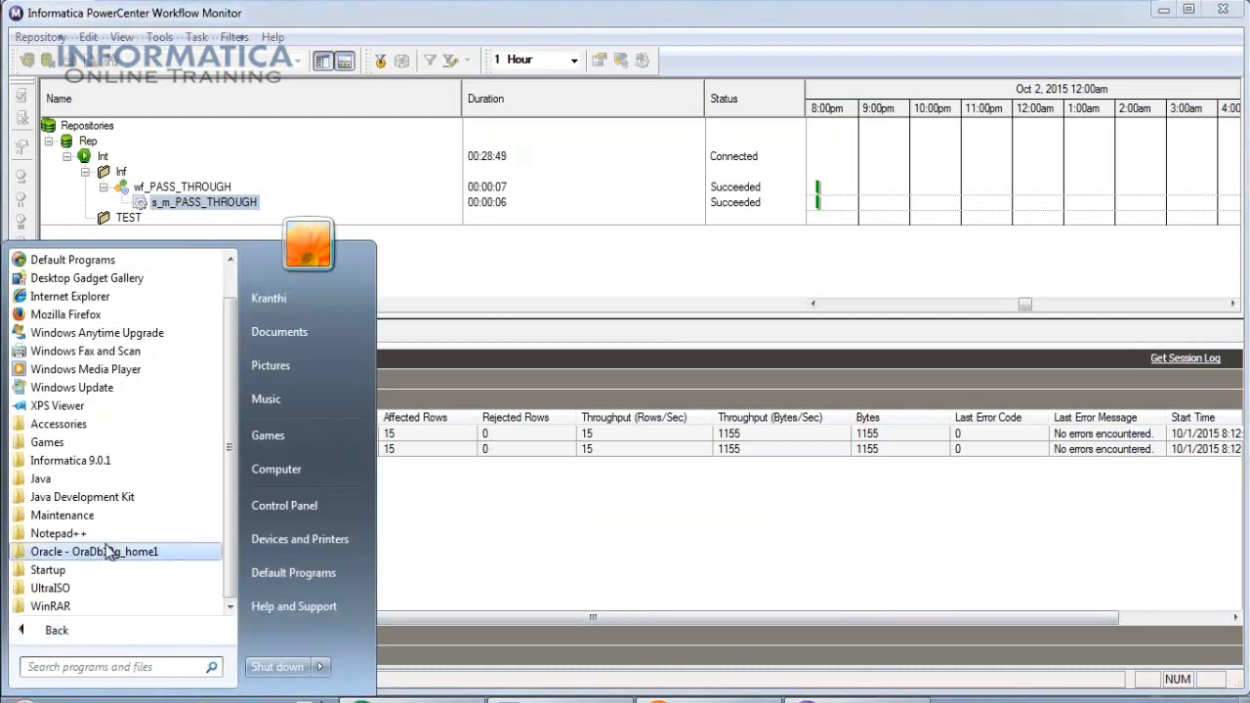
left_click(82, 463)
left_click(80, 481)
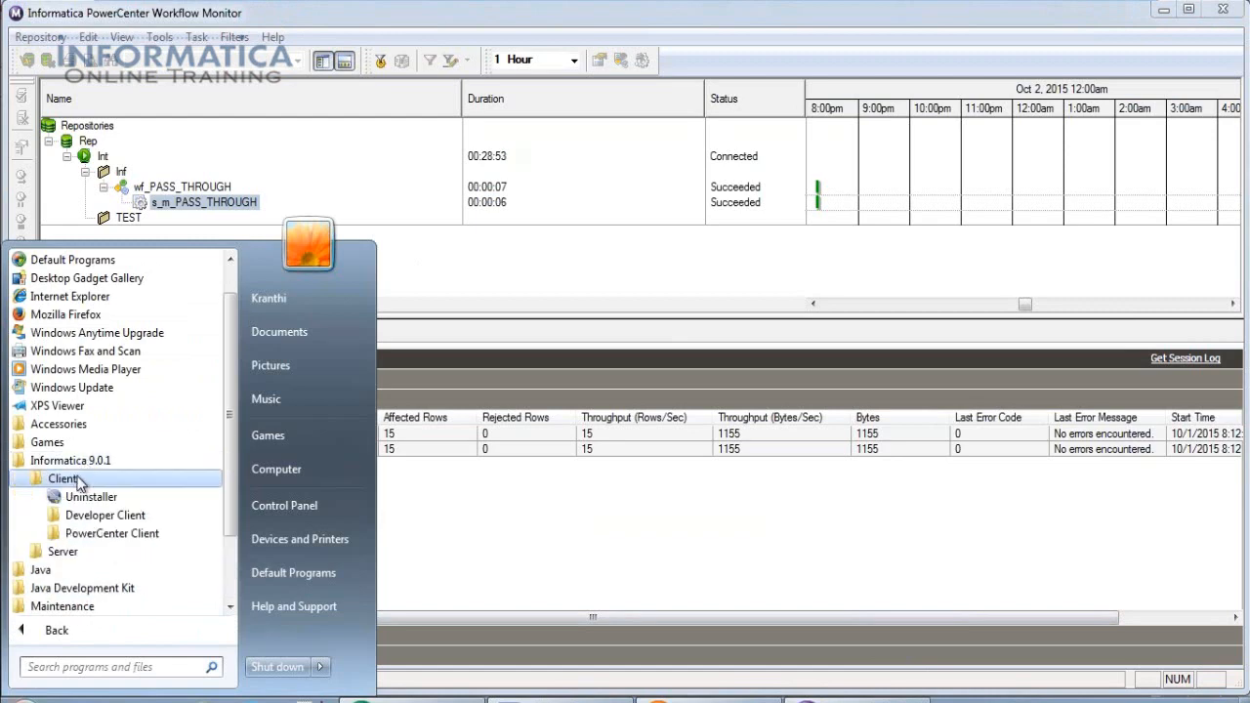
left_click(111, 533)
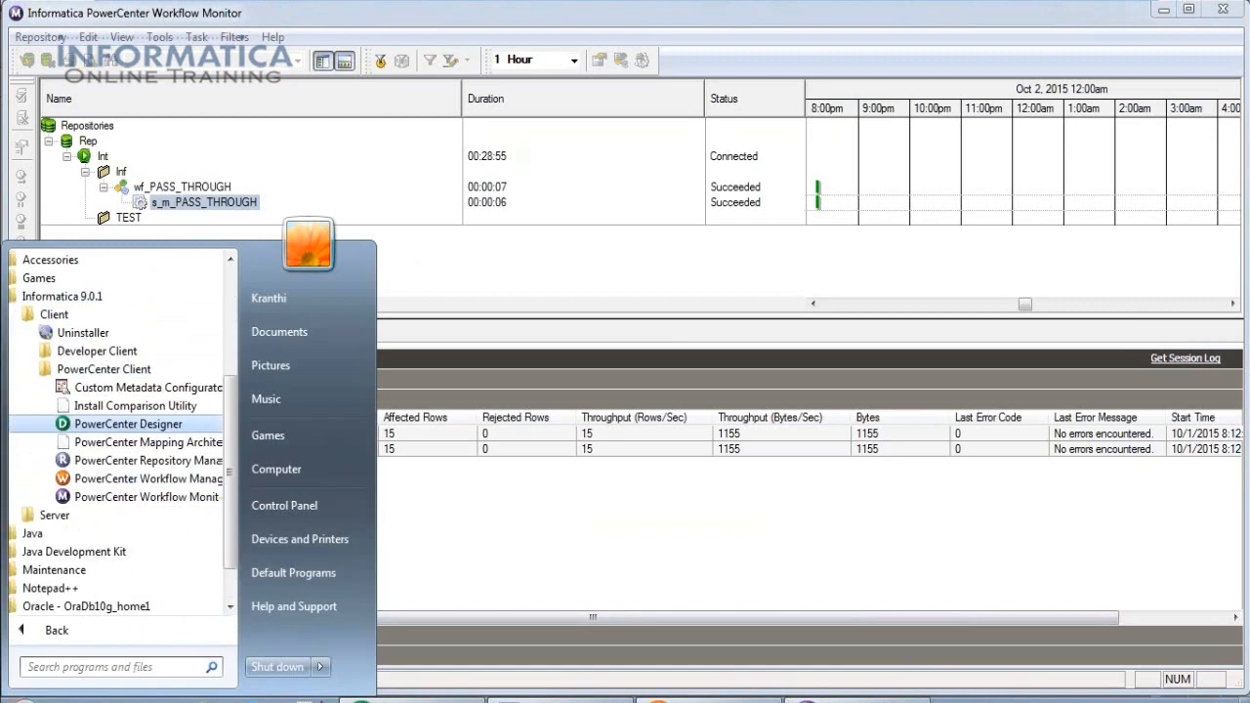
left_click(115, 463)
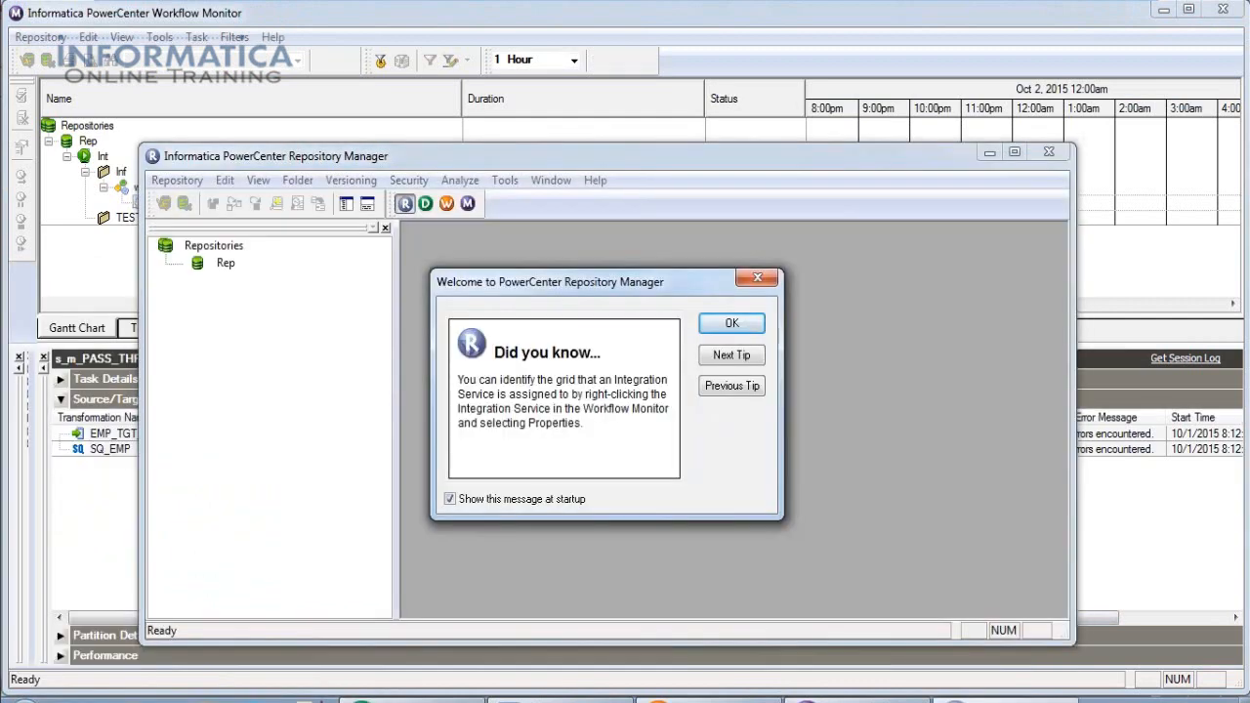
left_click(758, 323)
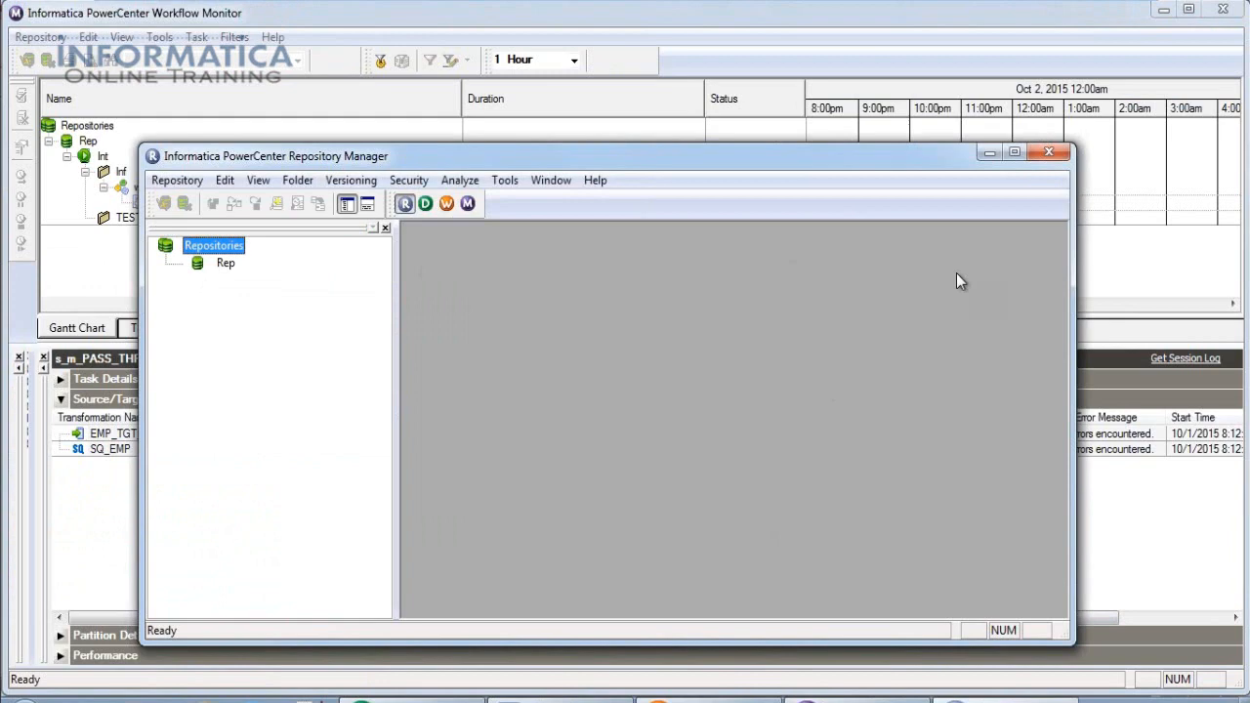
left_click(1013, 153)
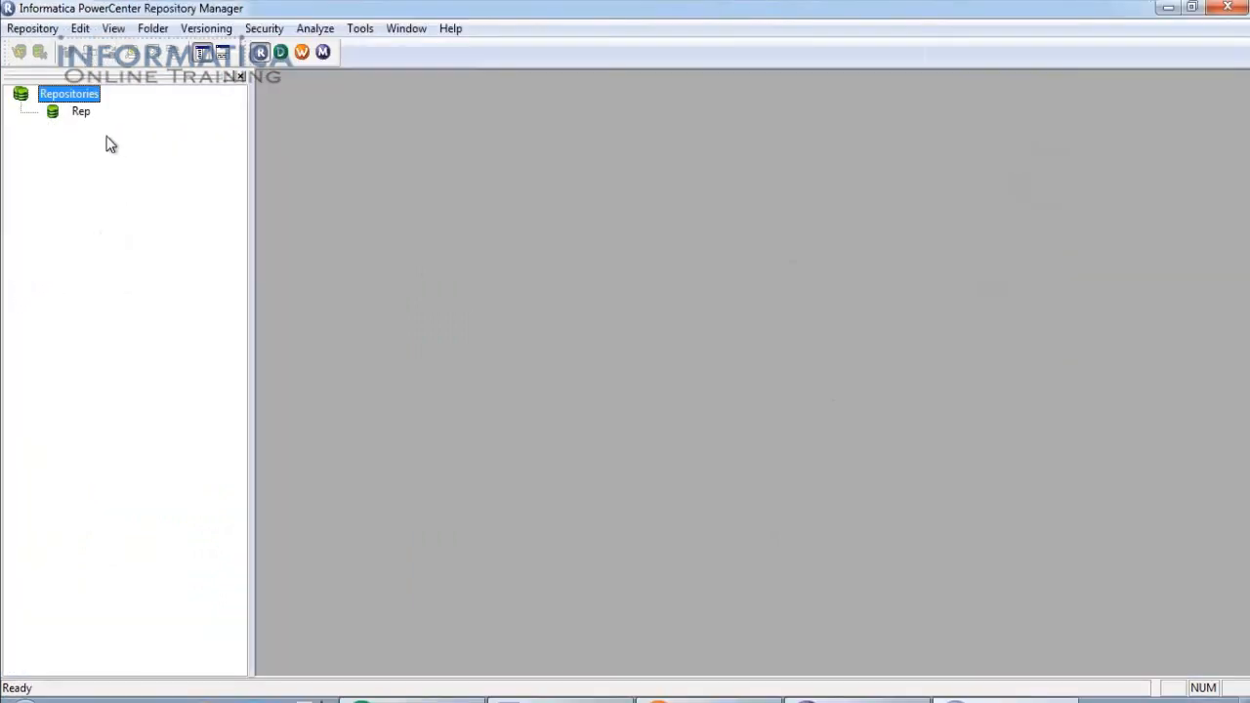
Connect to the Rep repository by entering the repository password.
left_click(468, 695)
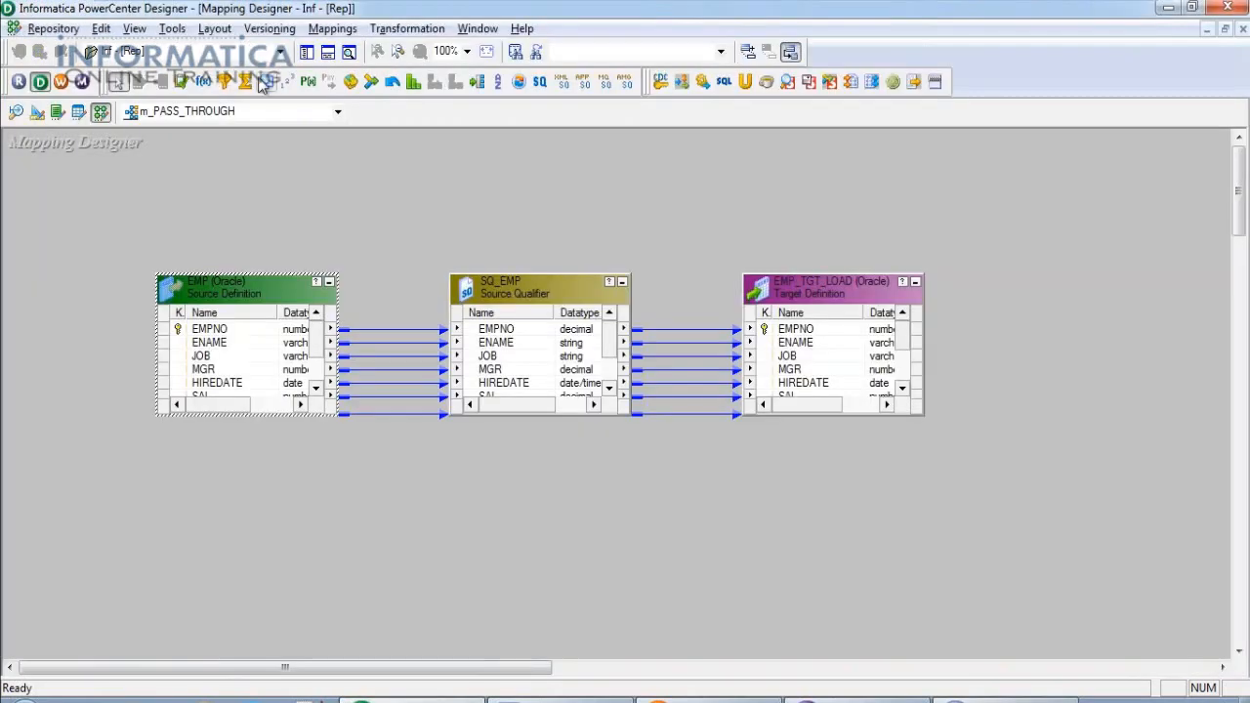
left_click(306, 52)
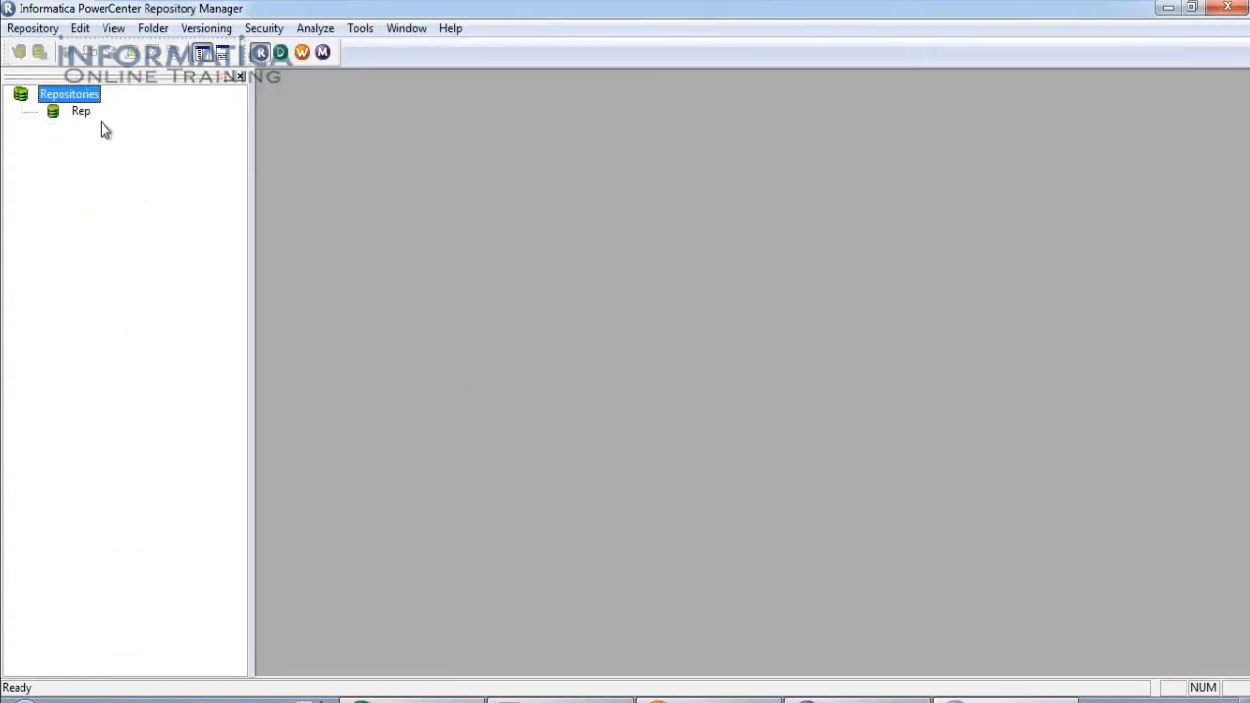
double_click(86, 112)
key("Tab")
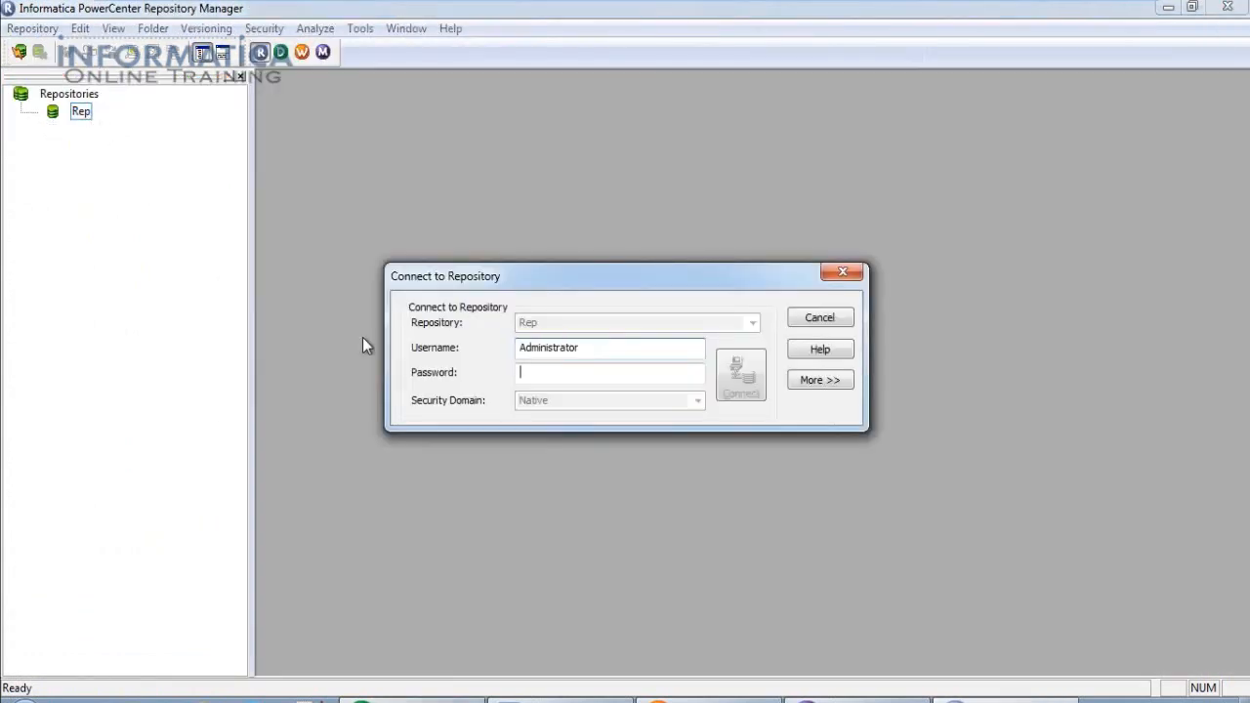
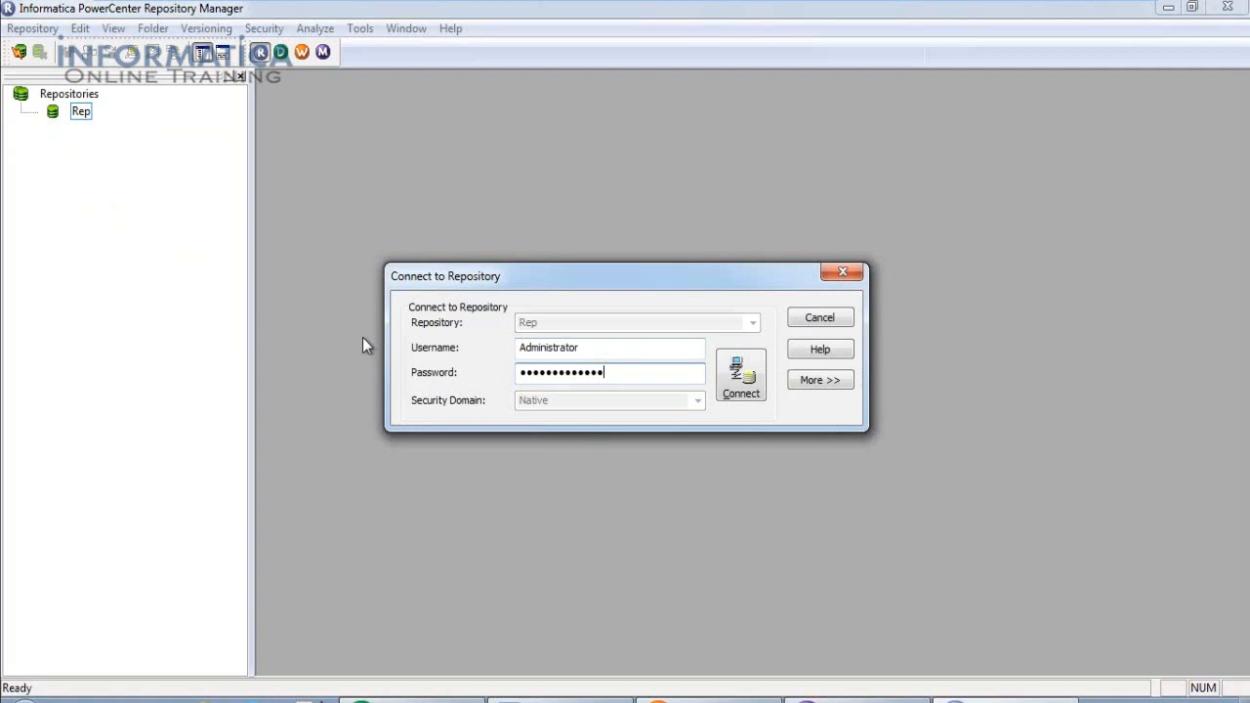
left_click(739, 381)
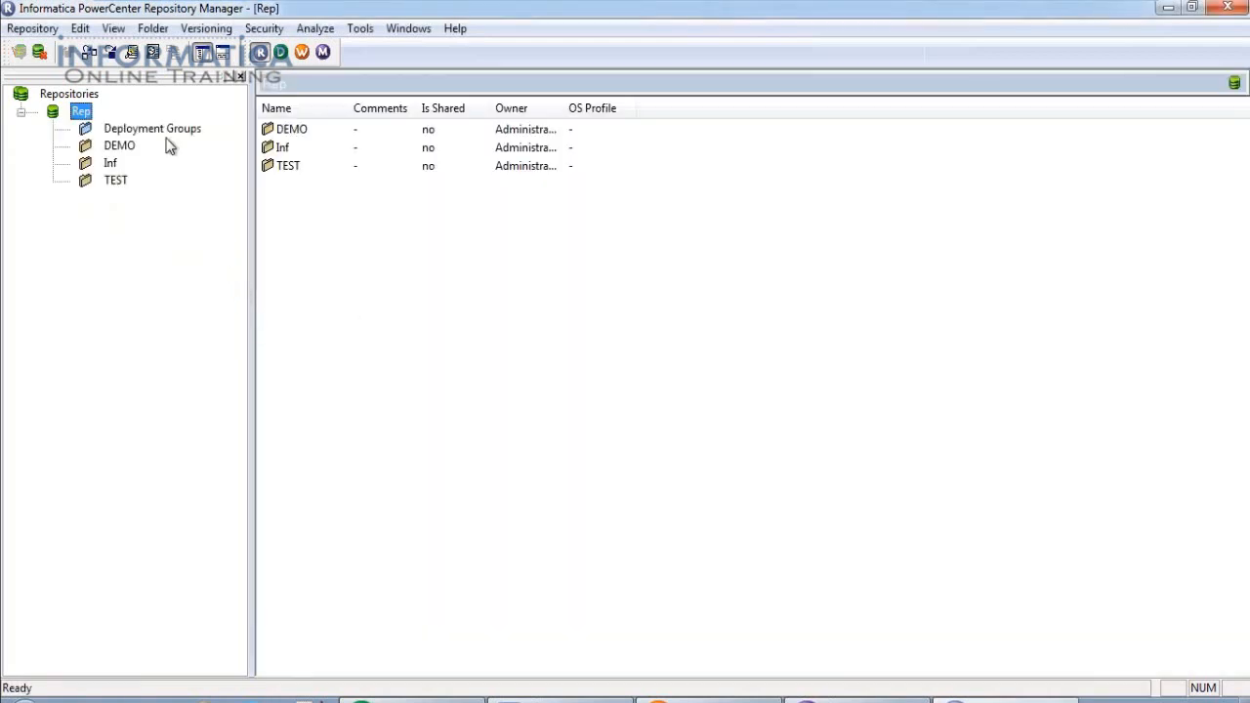
Create a new folder named DEMO1 and review its Administrator and other-user permissions.
left_click(157, 33)
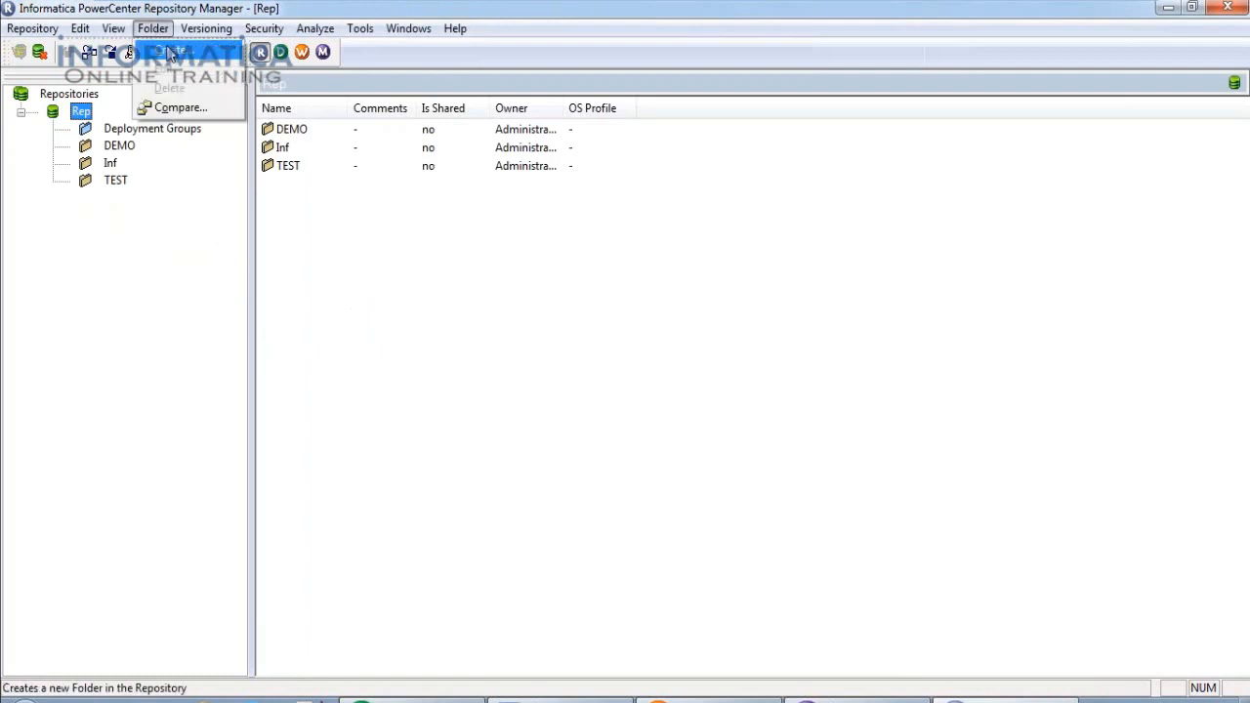
left_click(171, 54)
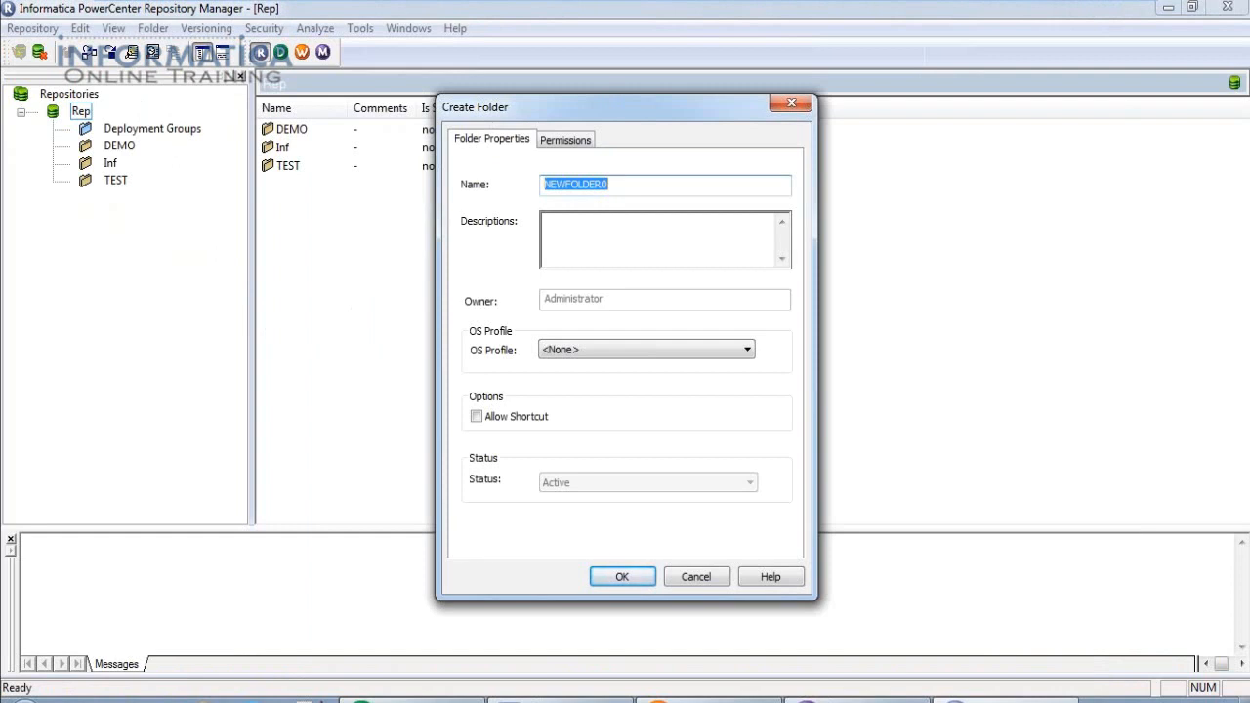
type("DEMO1")
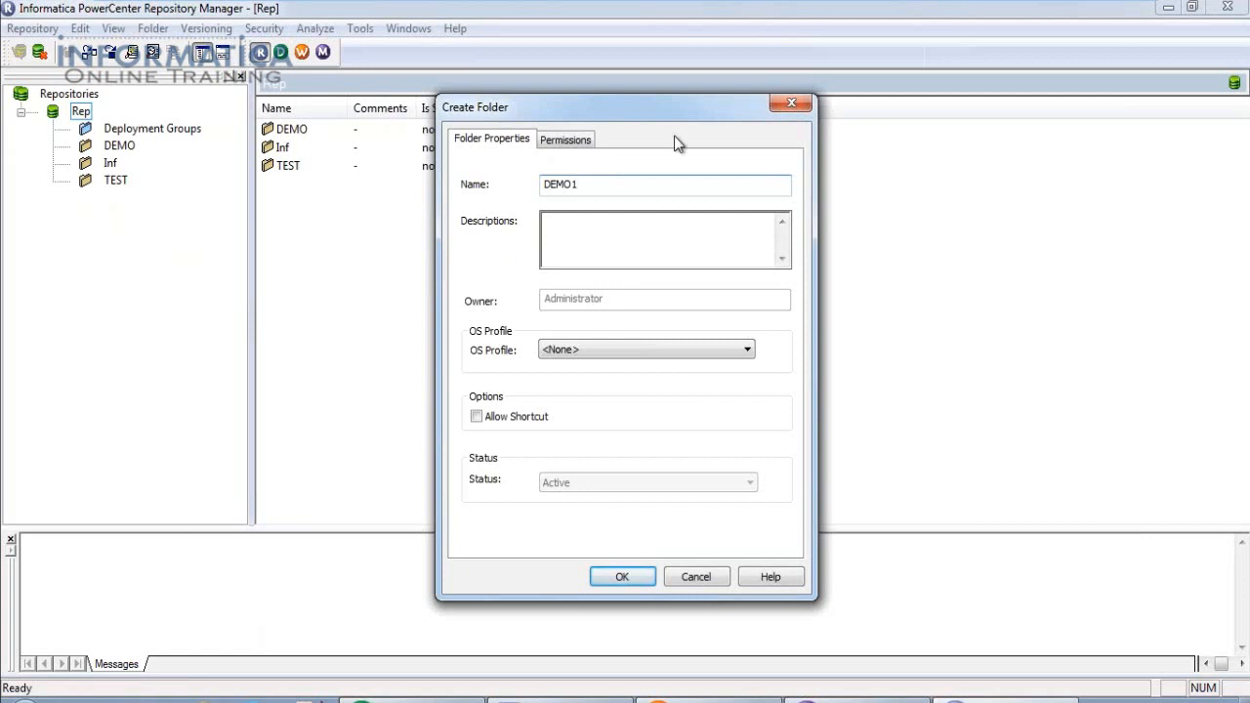
left_click(566, 142)
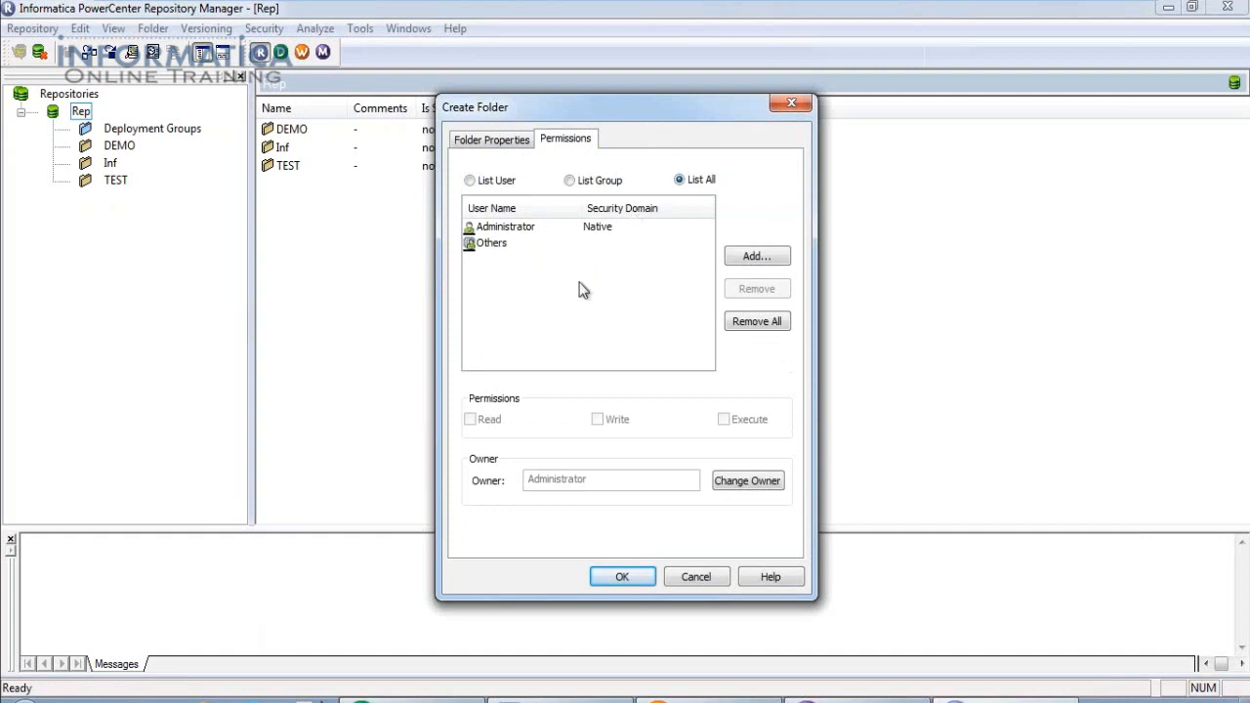
left_click(514, 232)
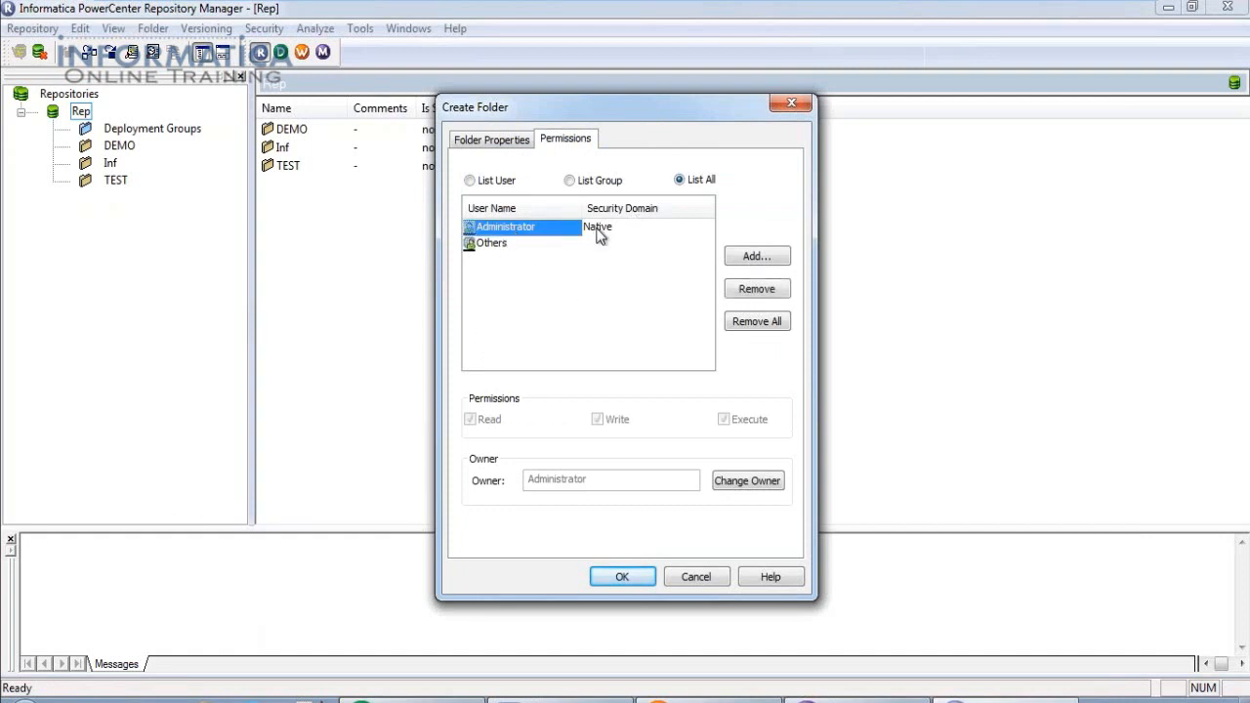
left_click(598, 235)
left_click(496, 245)
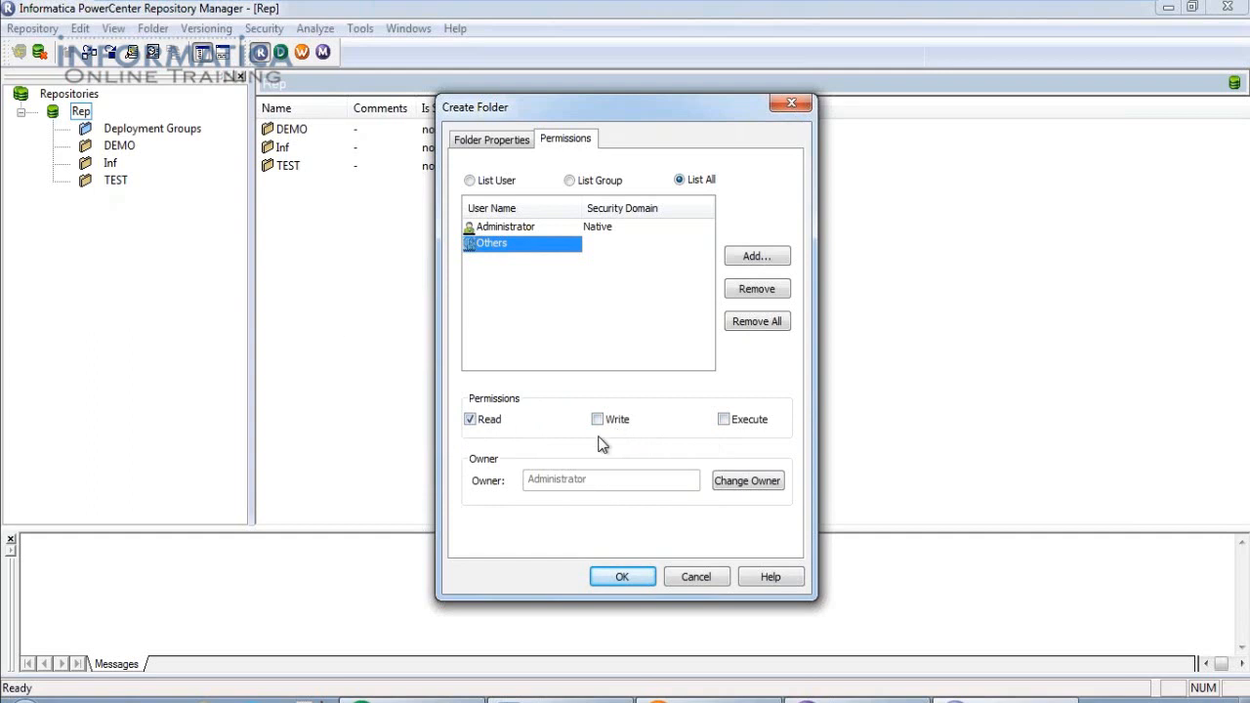
left_click(535, 229)
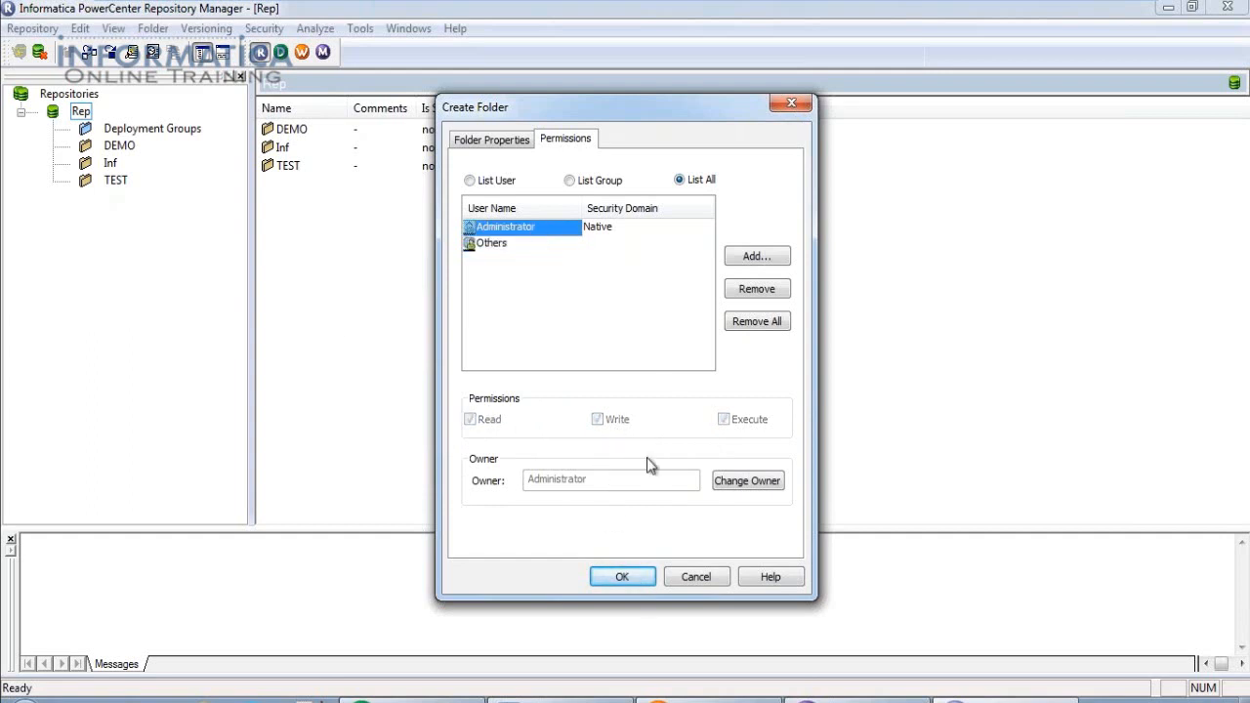
Confirm creating DEMO1, acknowledge the success message, and select the folder.
left_click(623, 577)
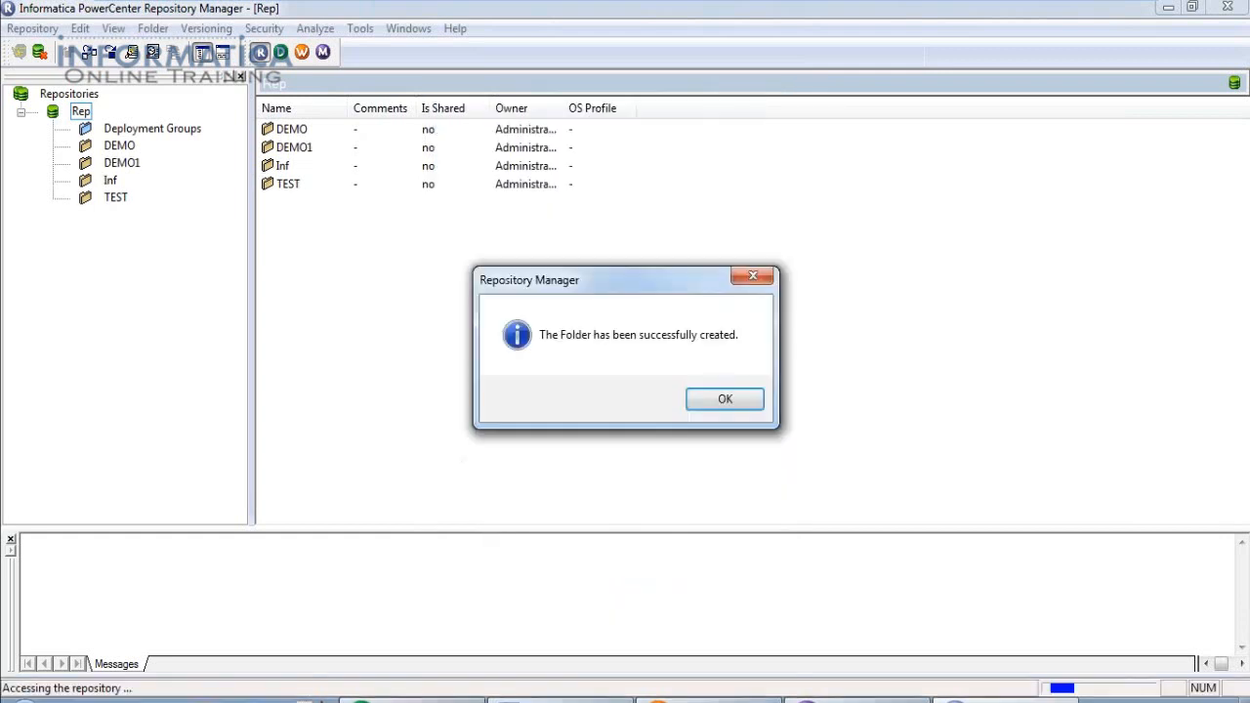
left_click(725, 401)
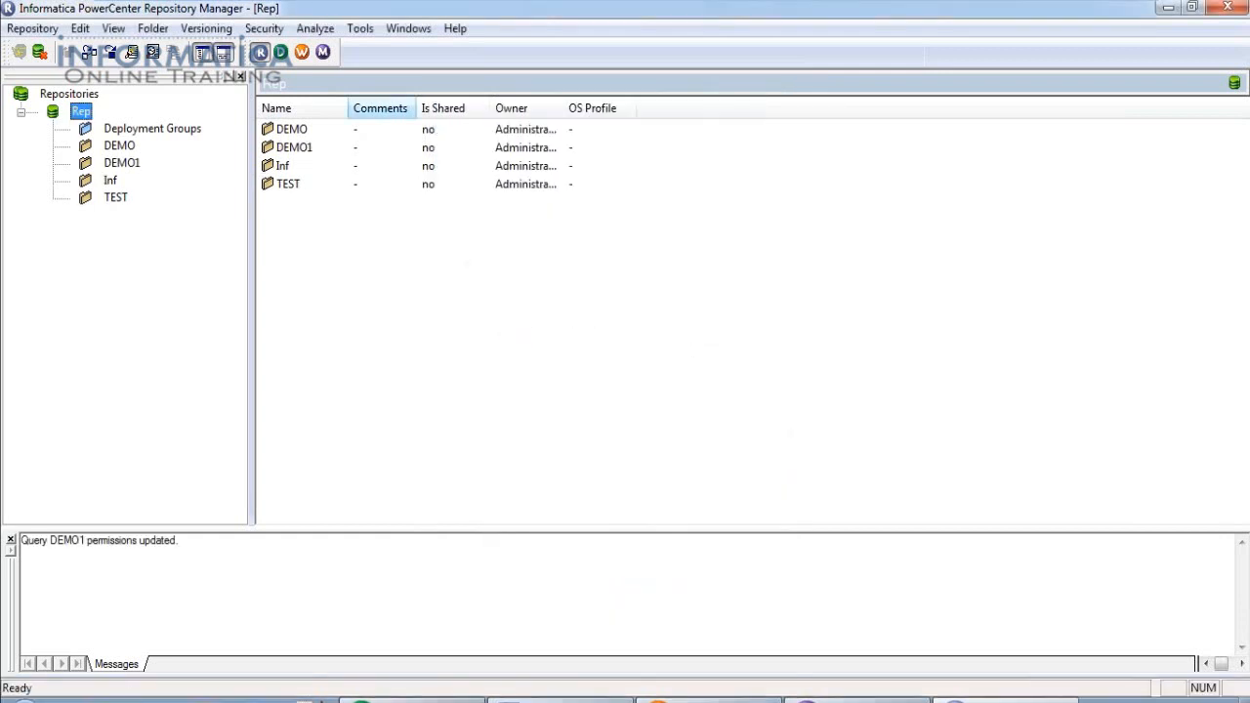
left_click(122, 163)
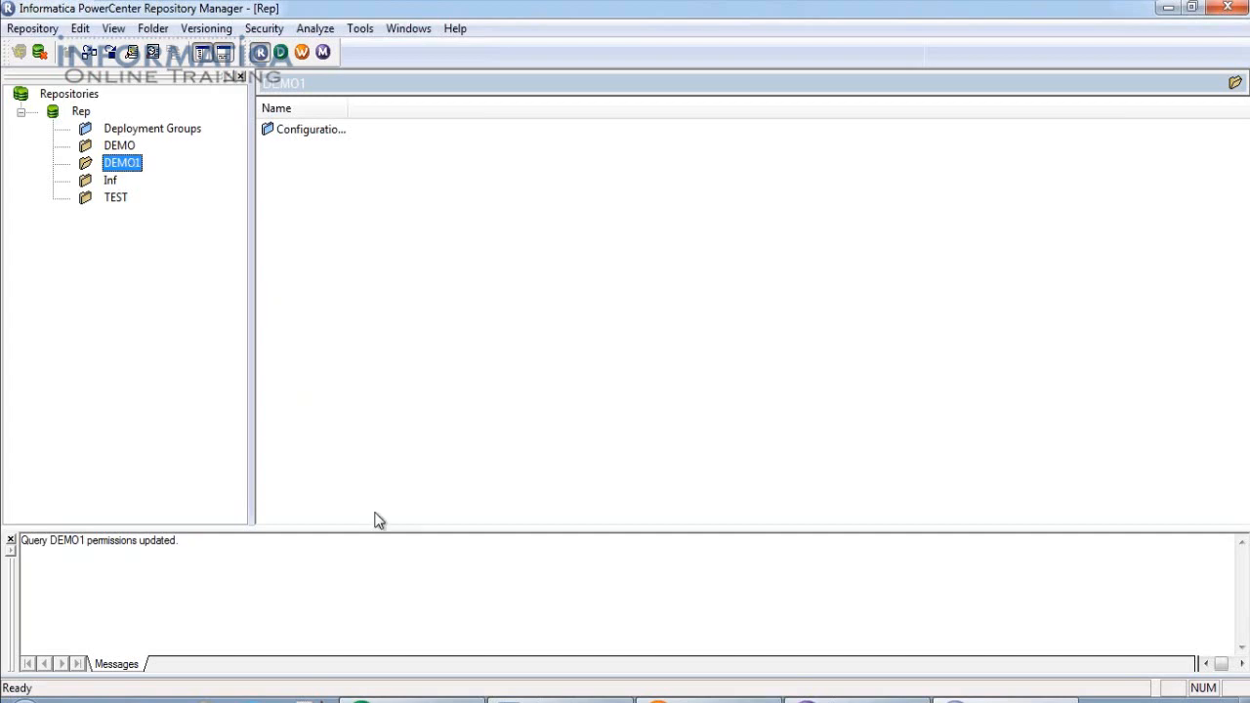
Expand the Inf folder and list its workflows, wf_DEMO through wf_VARIABLE.
left_click(410, 699)
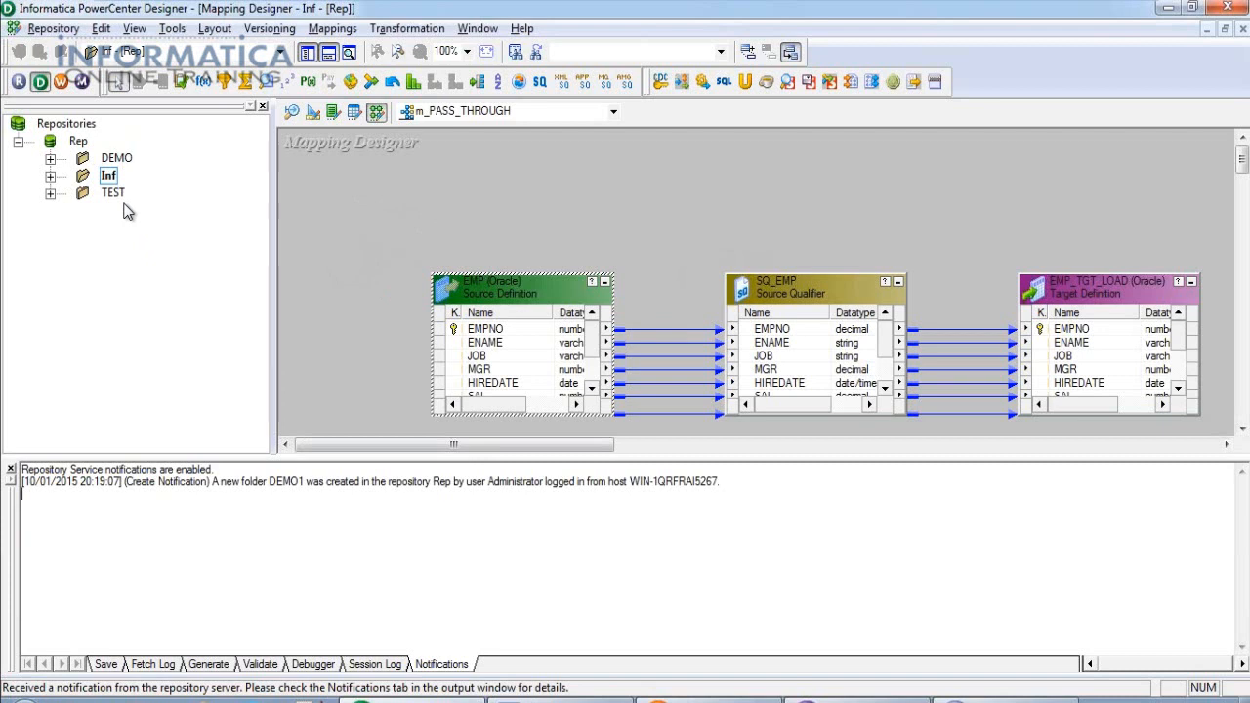
left_click(1004, 698)
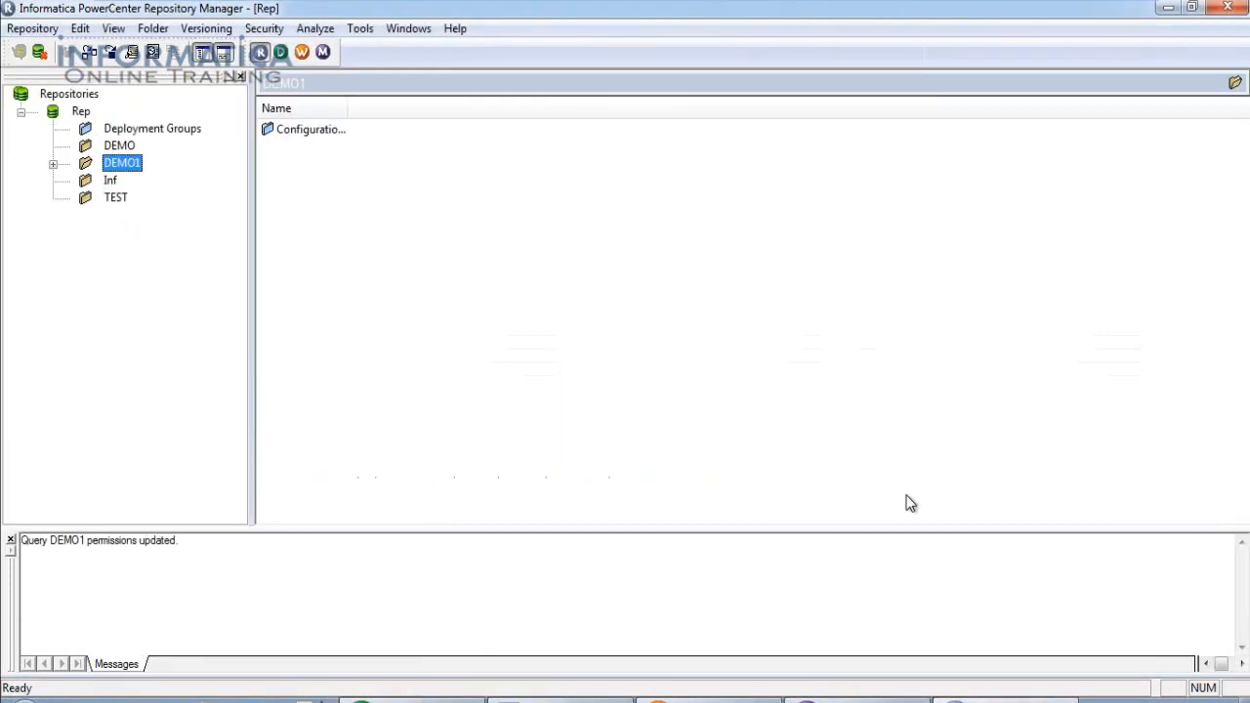
left_click(115, 183)
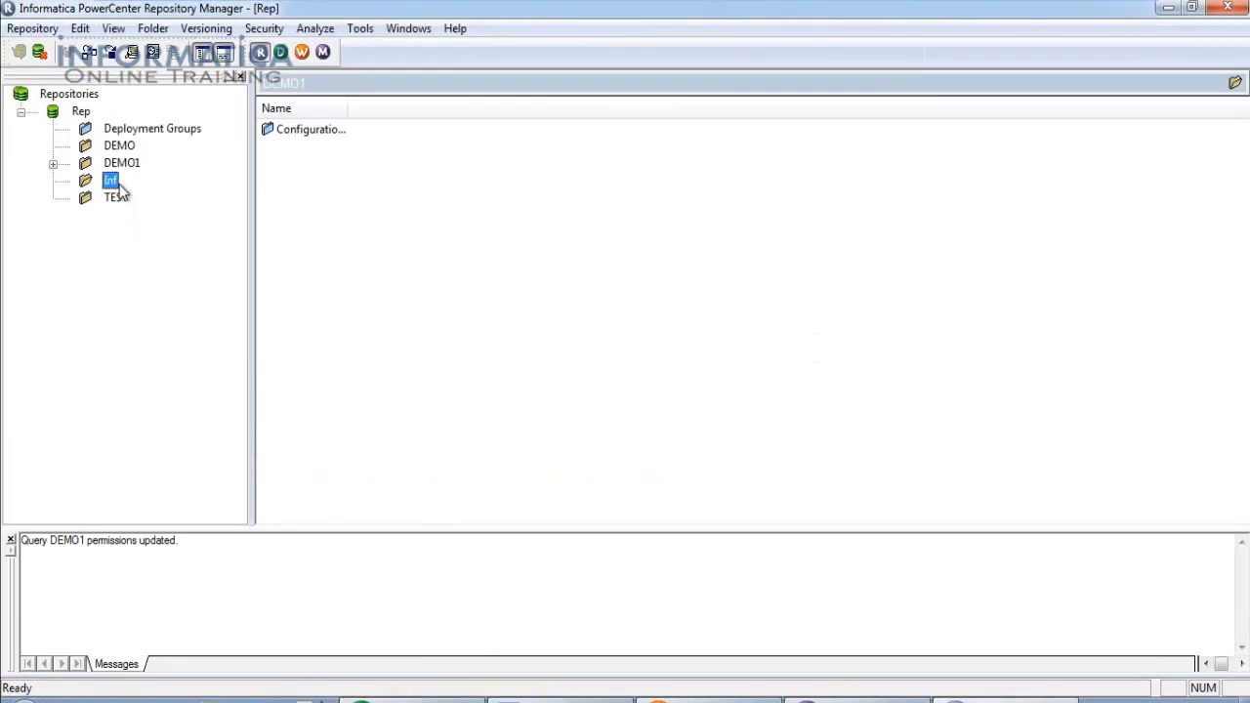
double_click(115, 183)
left_click(173, 270)
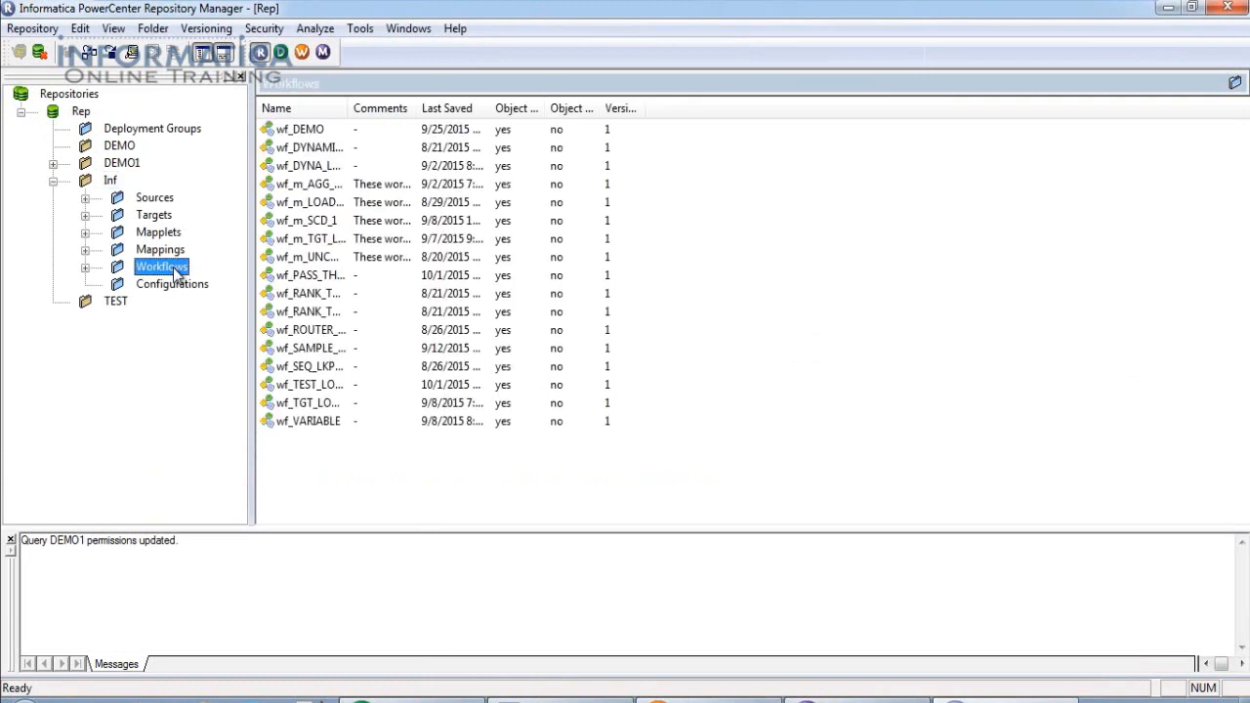
Select wf_PASS_THROUGH and export it as wf_PASS_THROUGH.XML on the Desktop.
double_click(173, 269)
left_click_drag(252, 327, 474, 327)
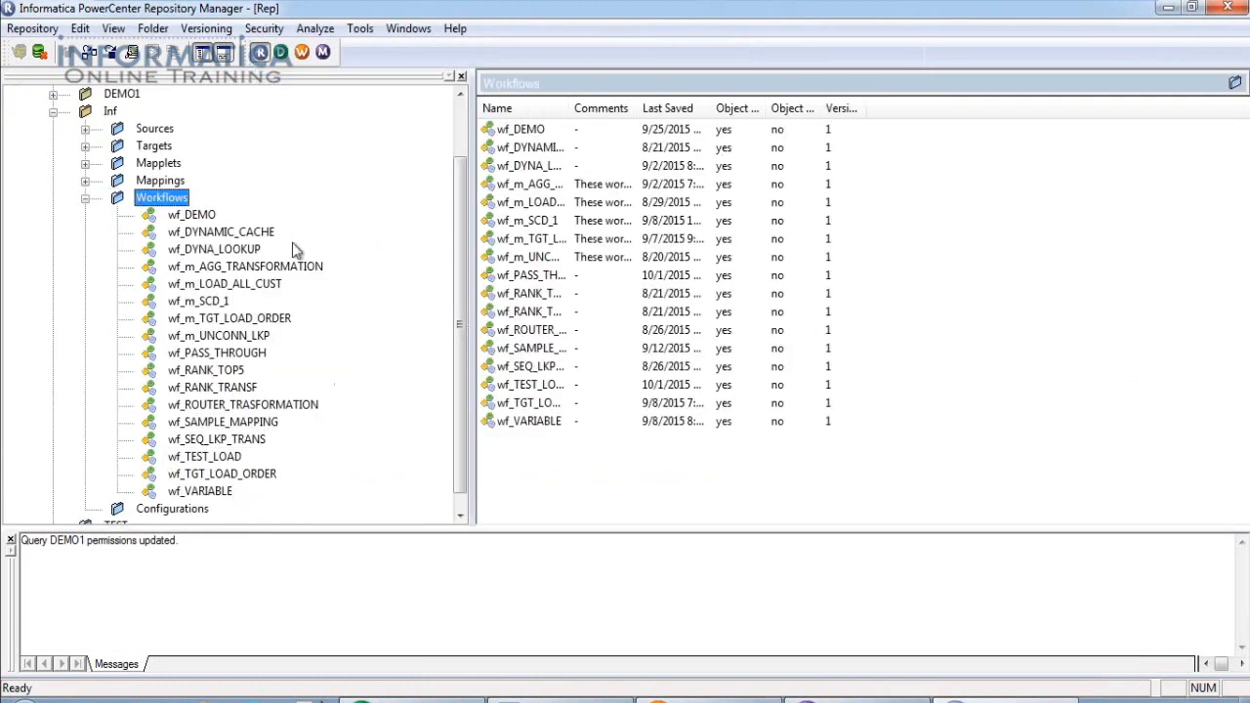
left_click(259, 357)
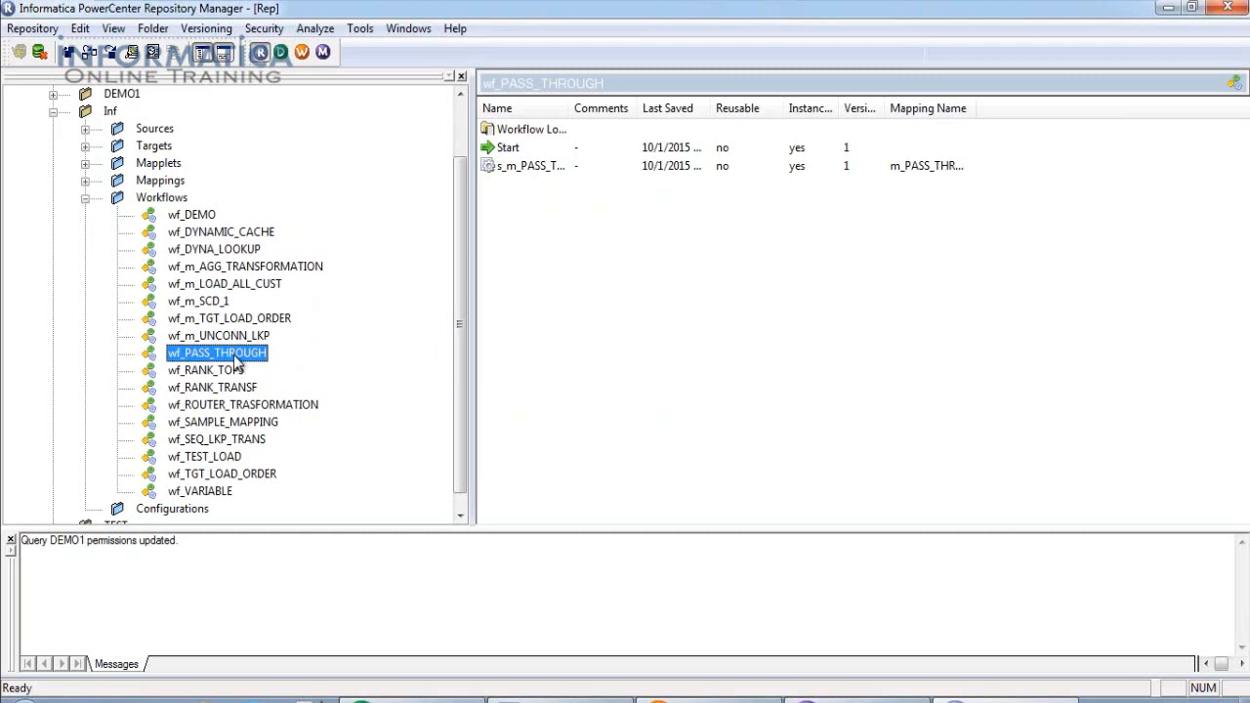
left_click(33, 29)
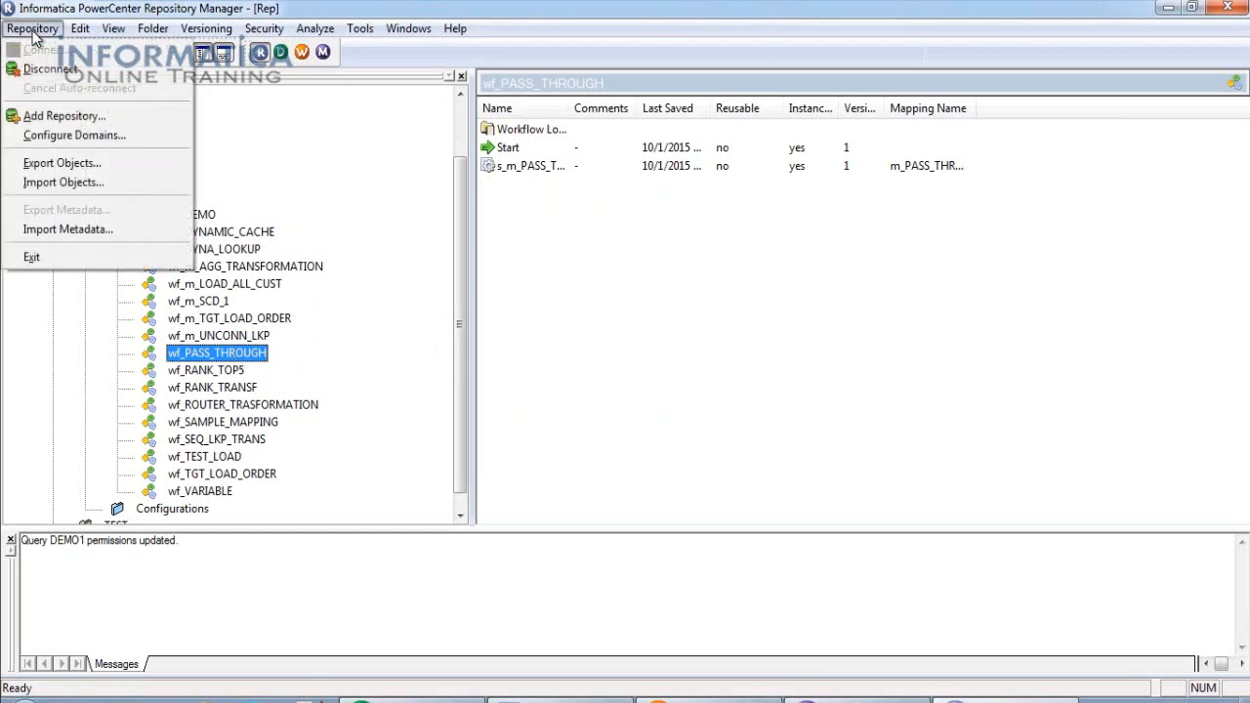
left_click(54, 166)
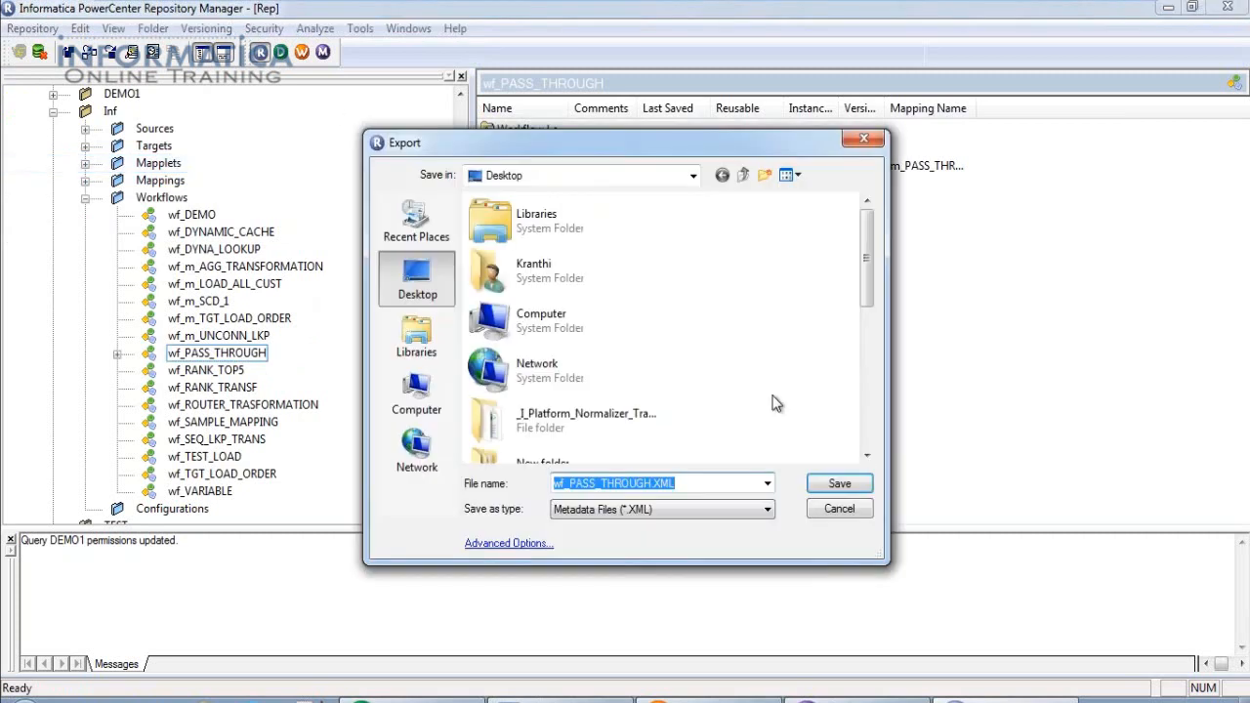
left_click(696, 485)
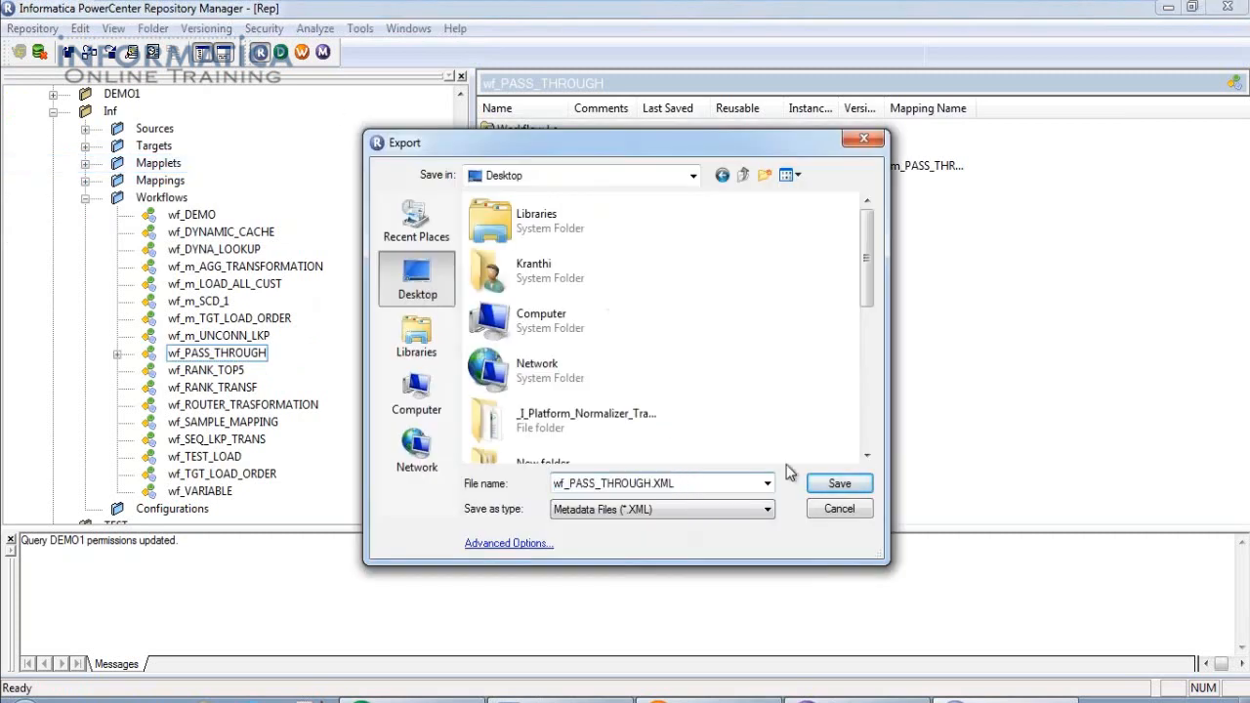
left_click(837, 485)
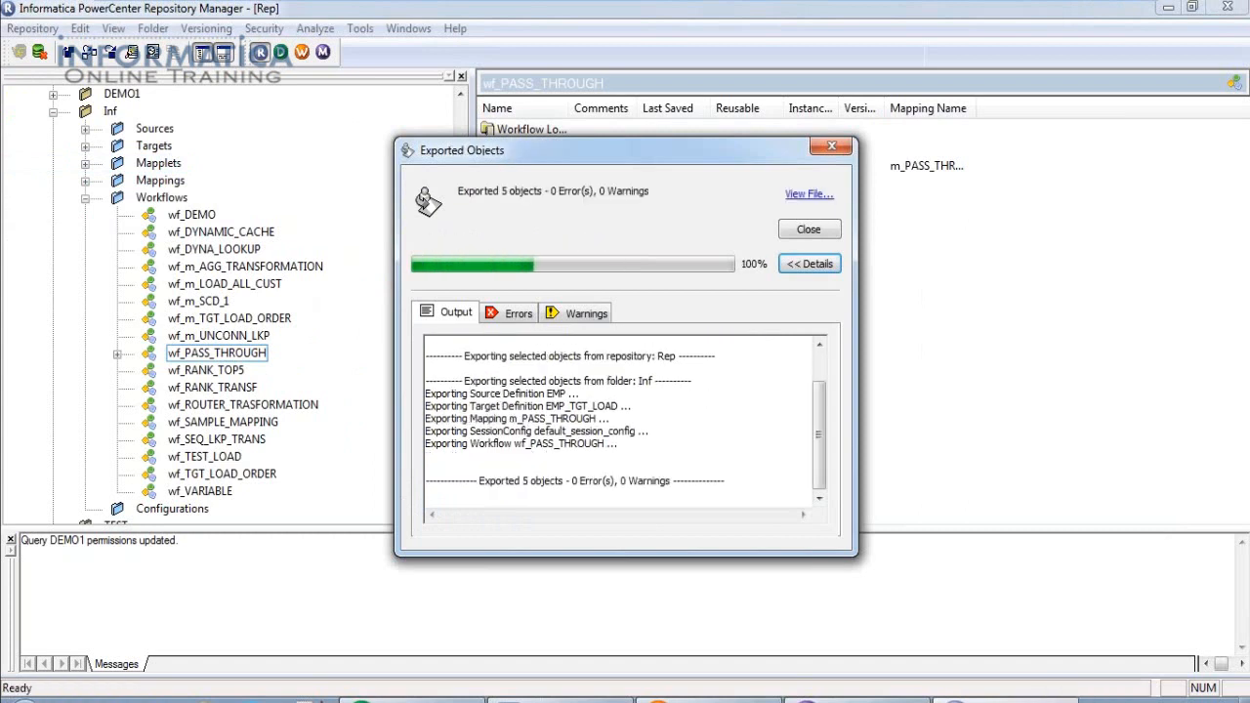
left_click(810, 231)
Collapse the Inf folder and open the DEMO1 folder.
left_click_drag(454, 259, 465, 213)
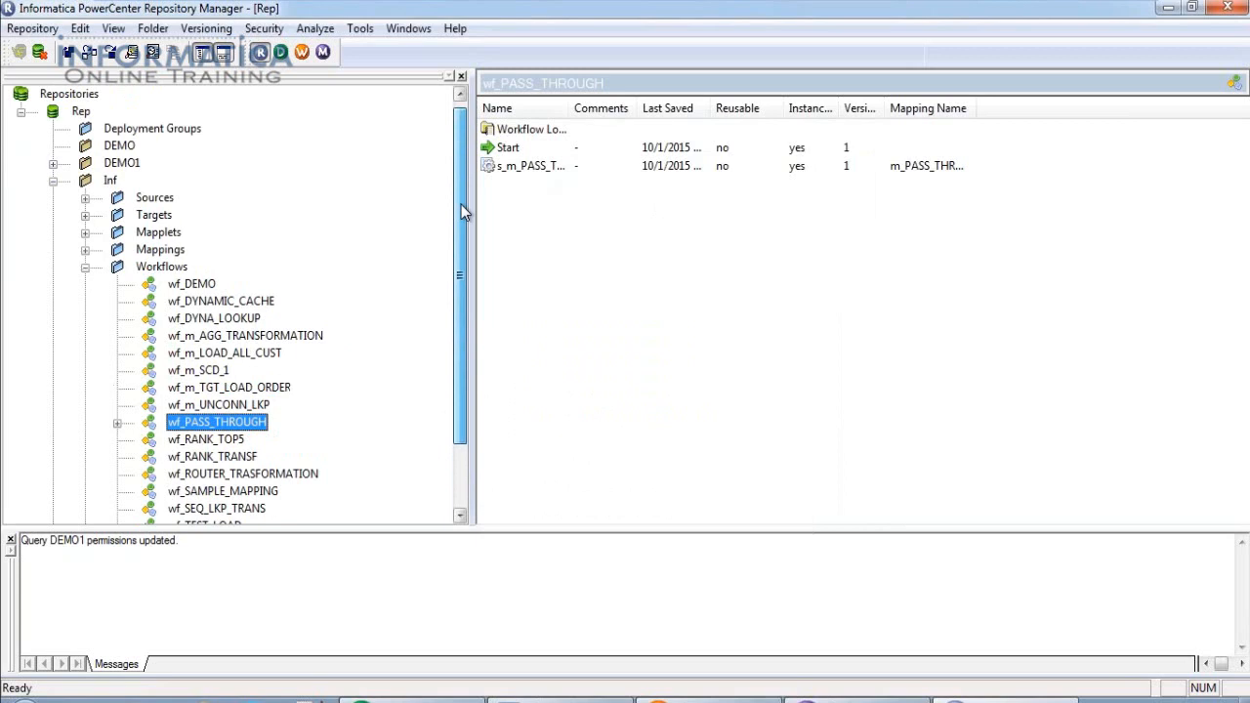
left_click(53, 181)
double_click(122, 163)
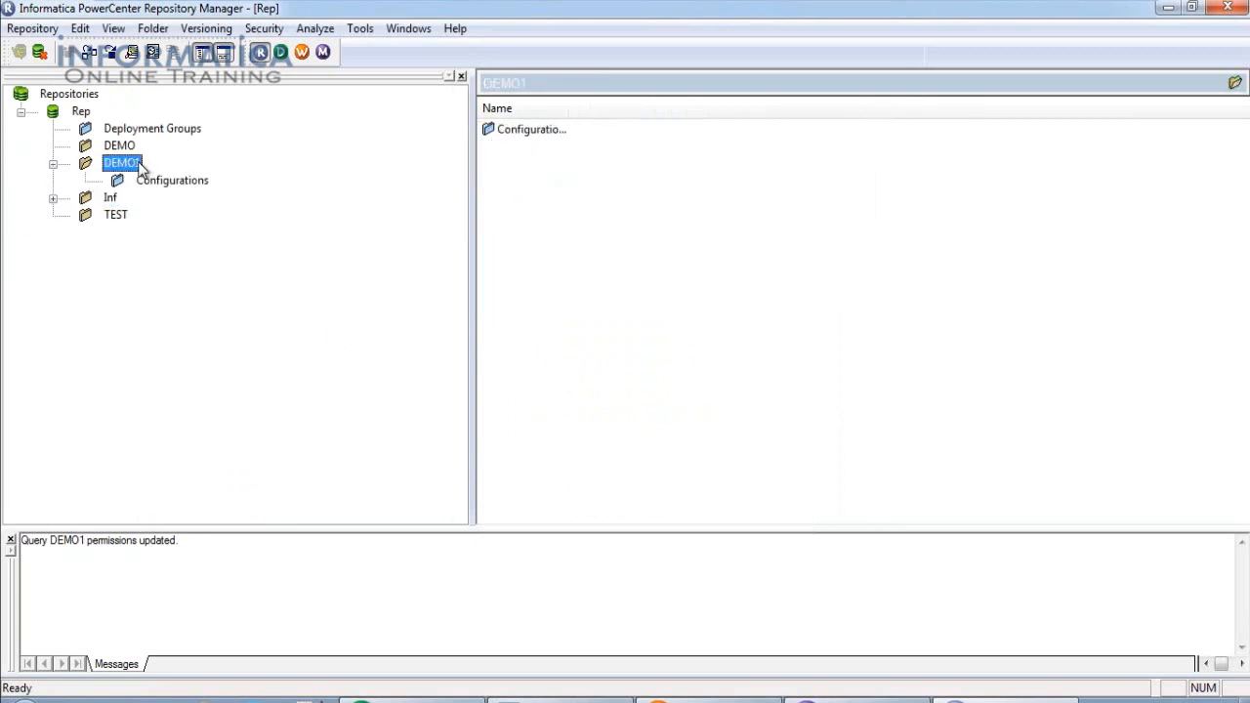
left_click(43, 31)
left_click(39, 184)
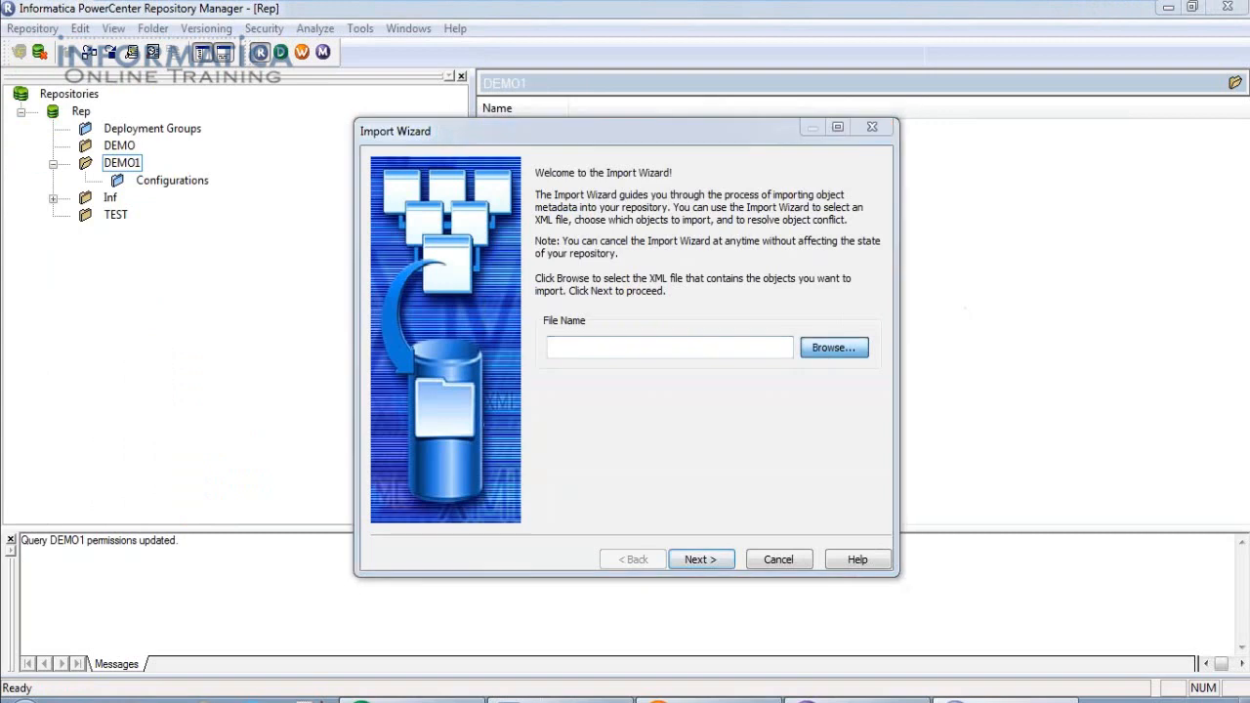
left_click(833, 347)
left_click(566, 347)
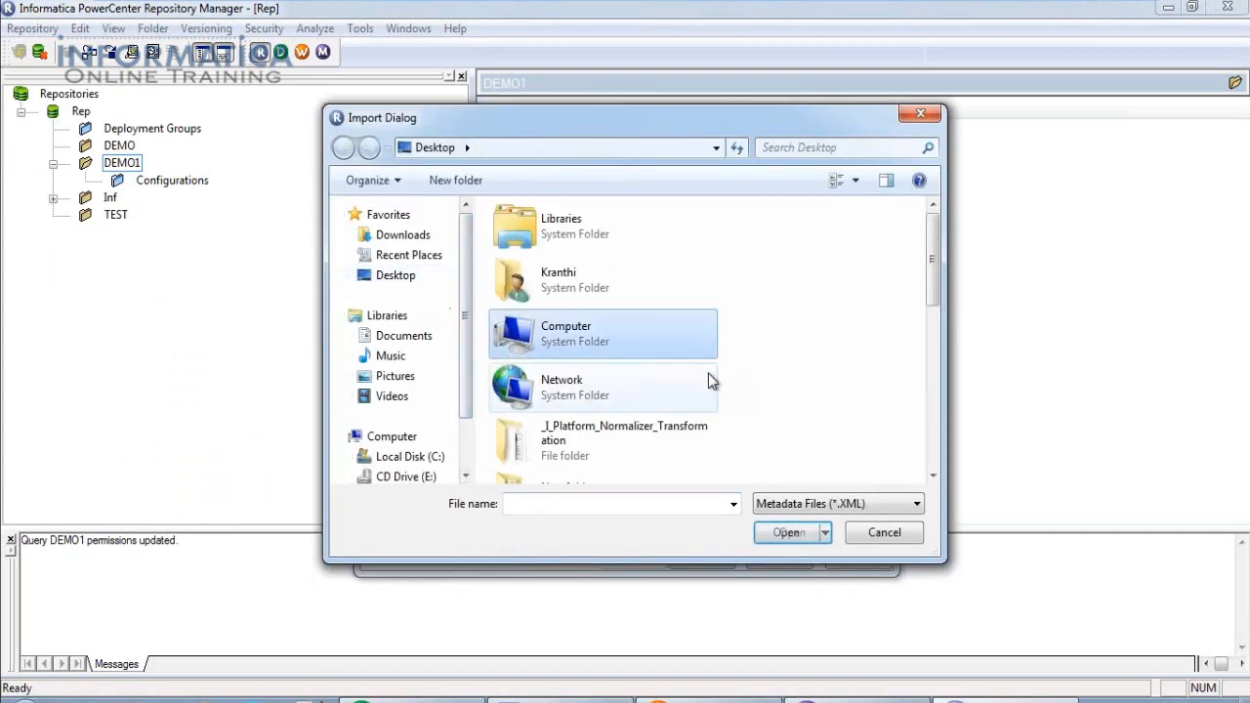
scroll(709, 381, "down", 10)
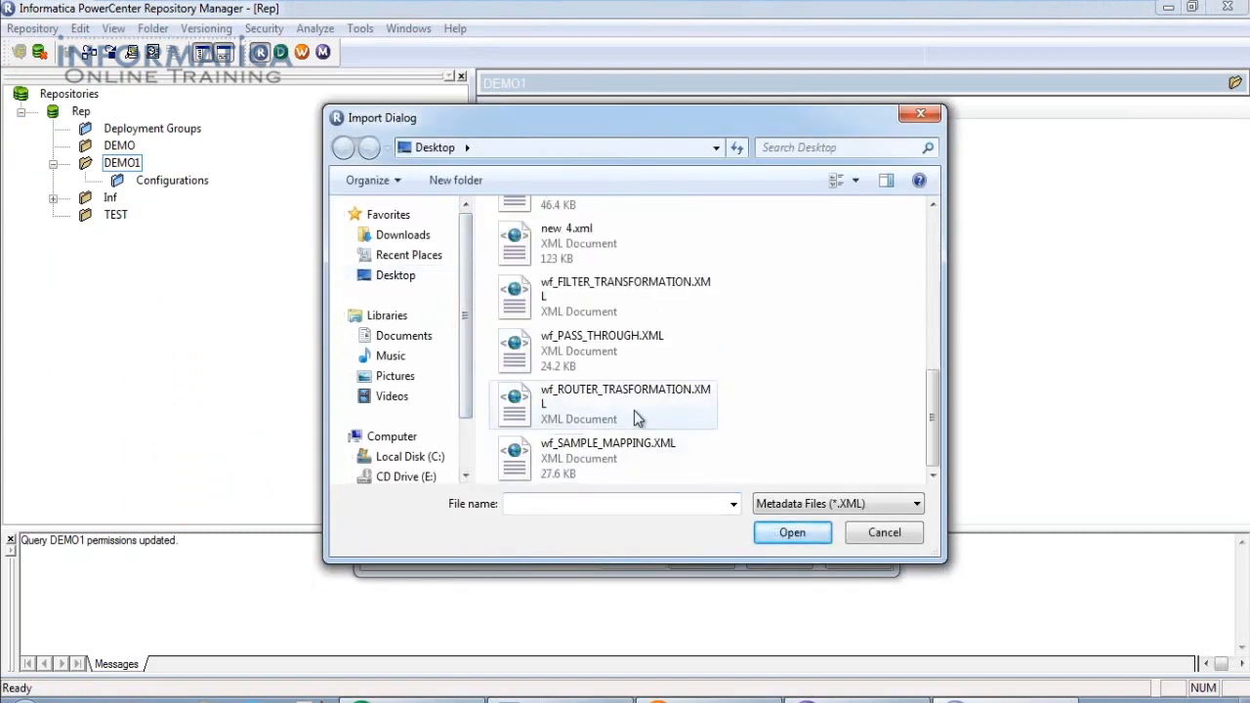
left_click(618, 359)
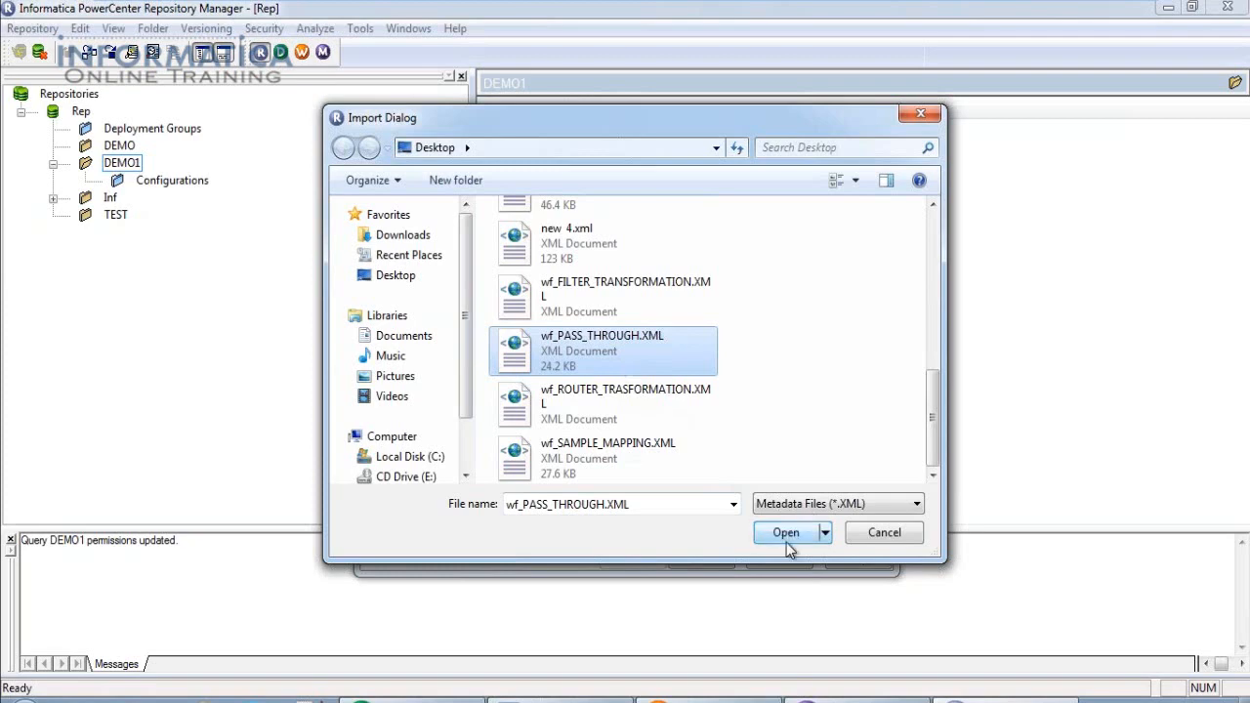
left_click(786, 533)
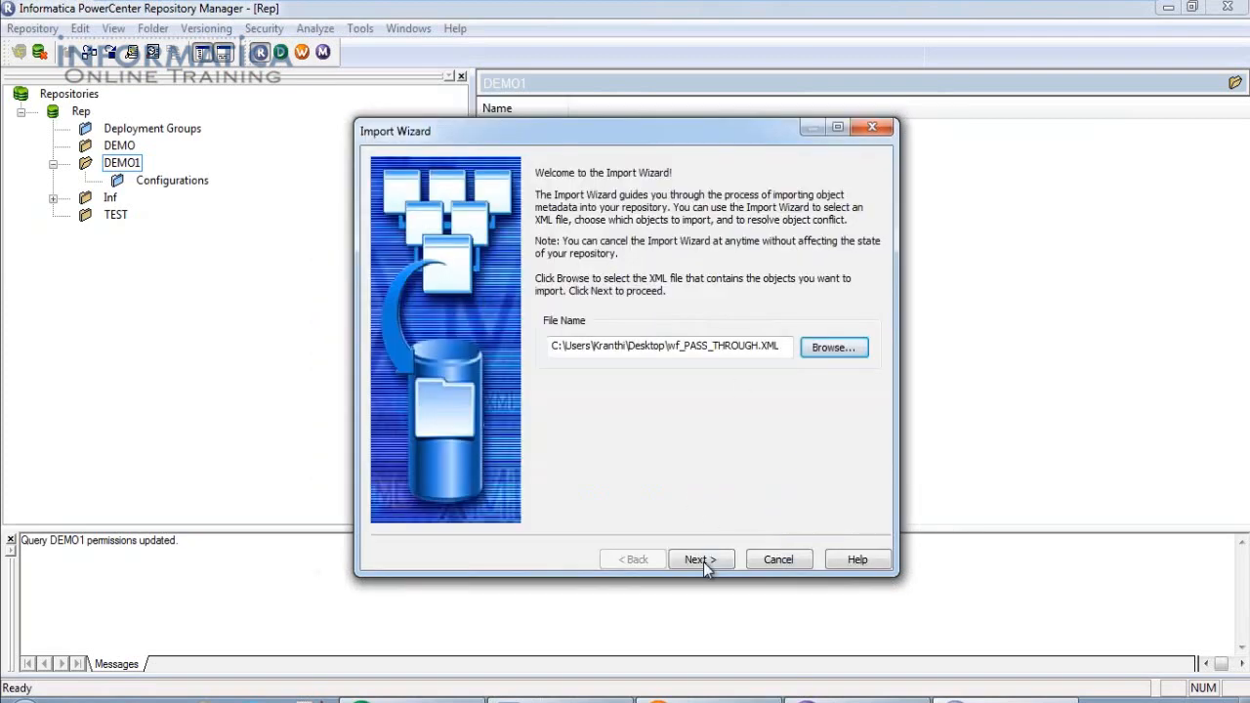
left_click(701, 559)
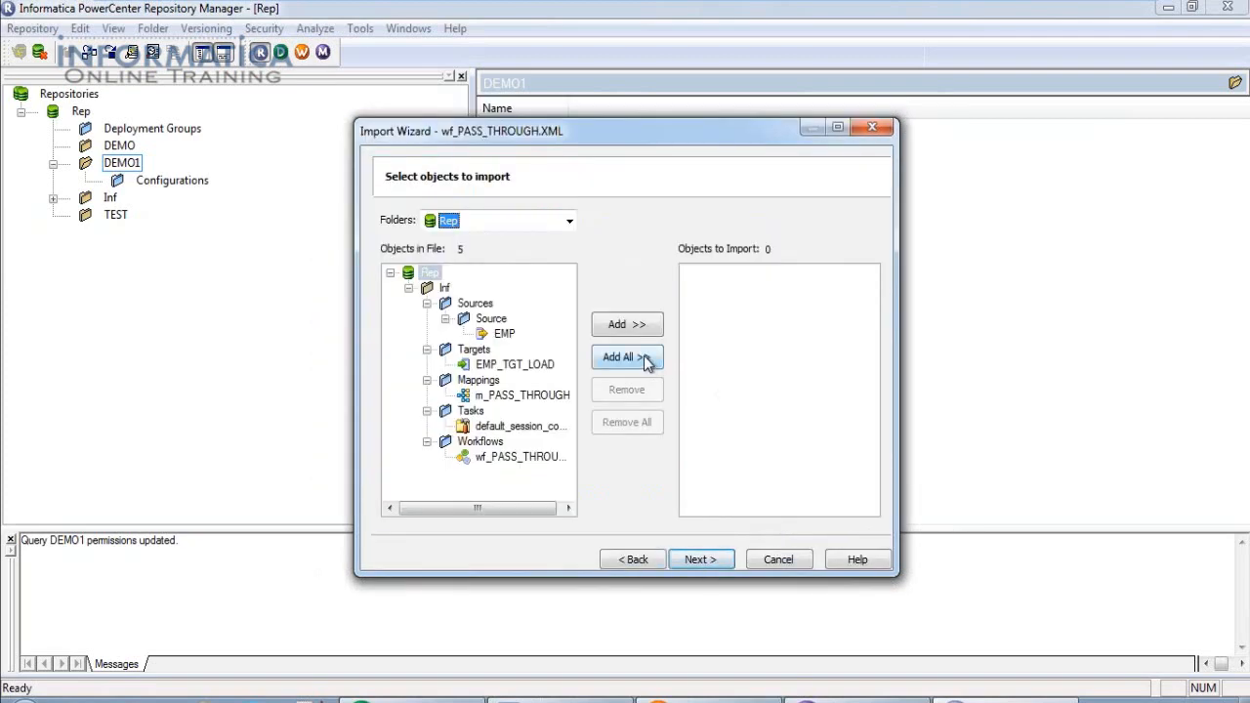
left_click(645, 359)
left_click(703, 559)
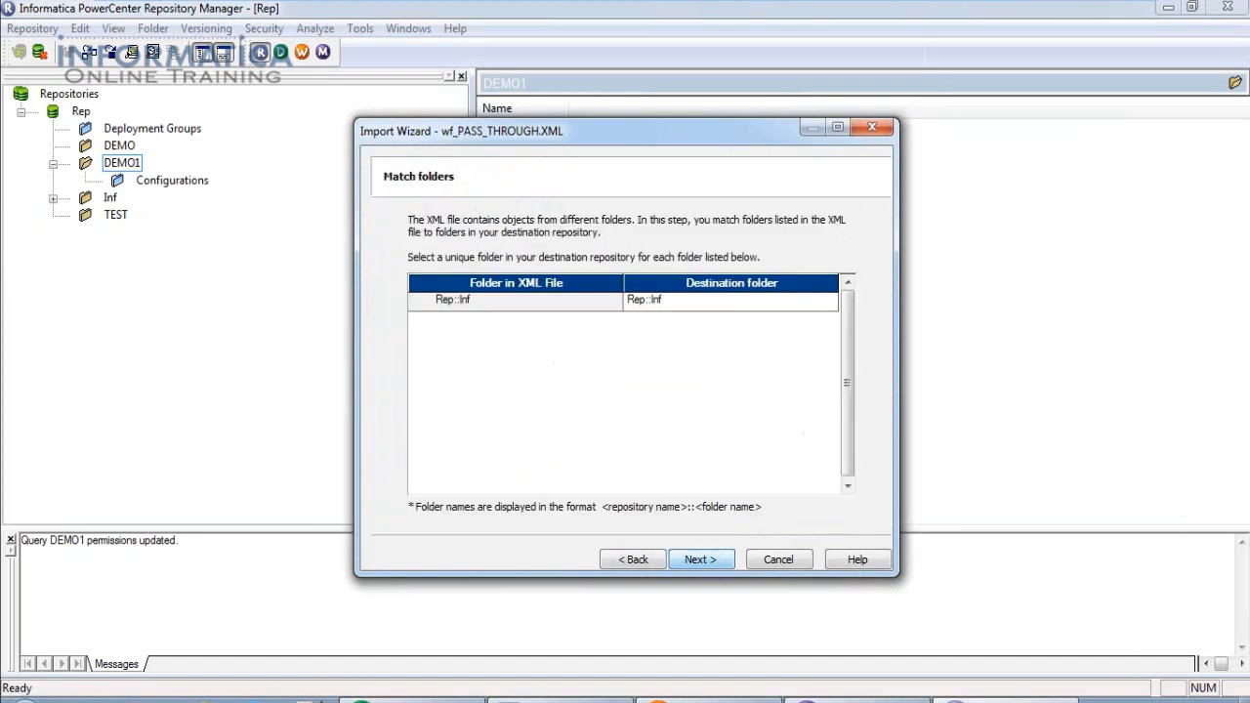
left_click(701, 560)
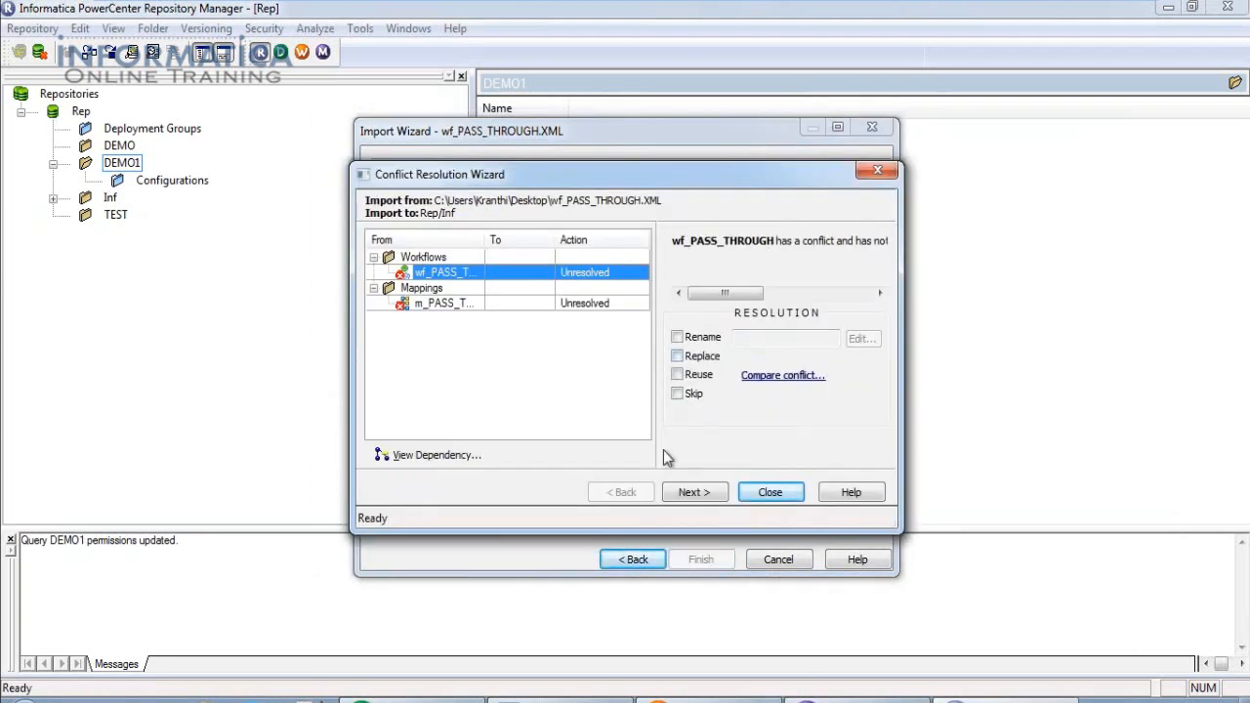
left_click(766, 496)
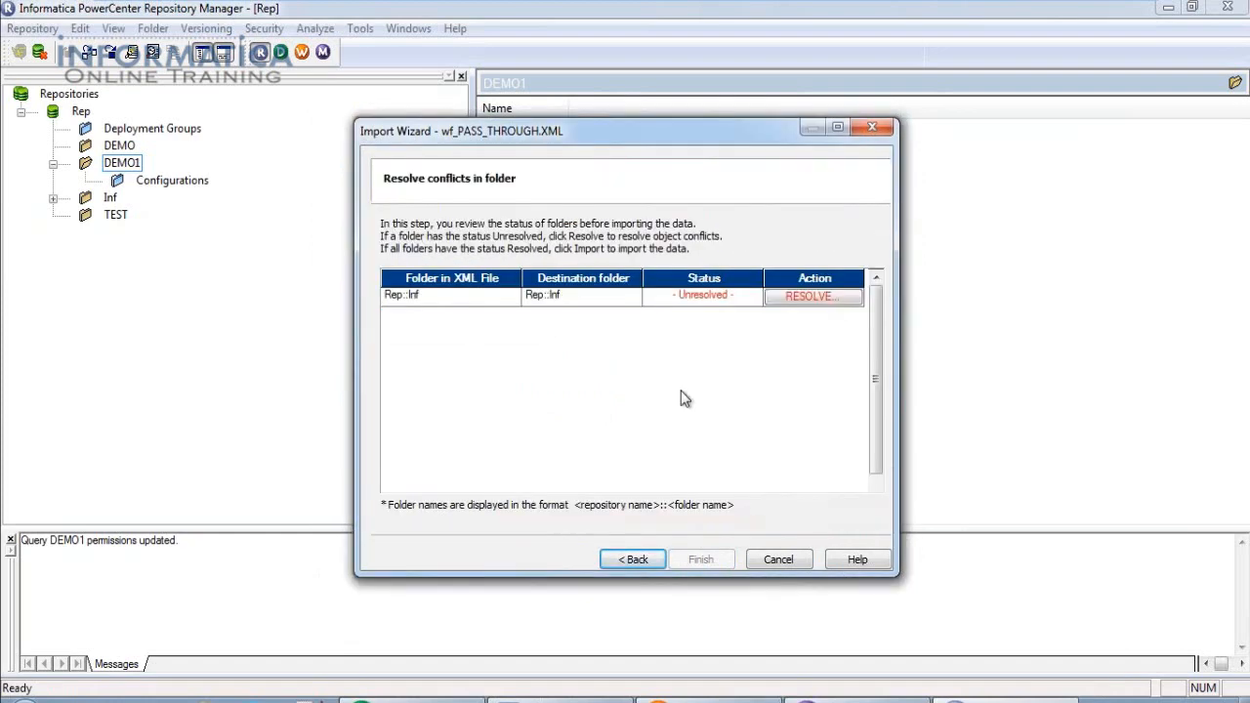
left_click(633, 300)
left_click(769, 296)
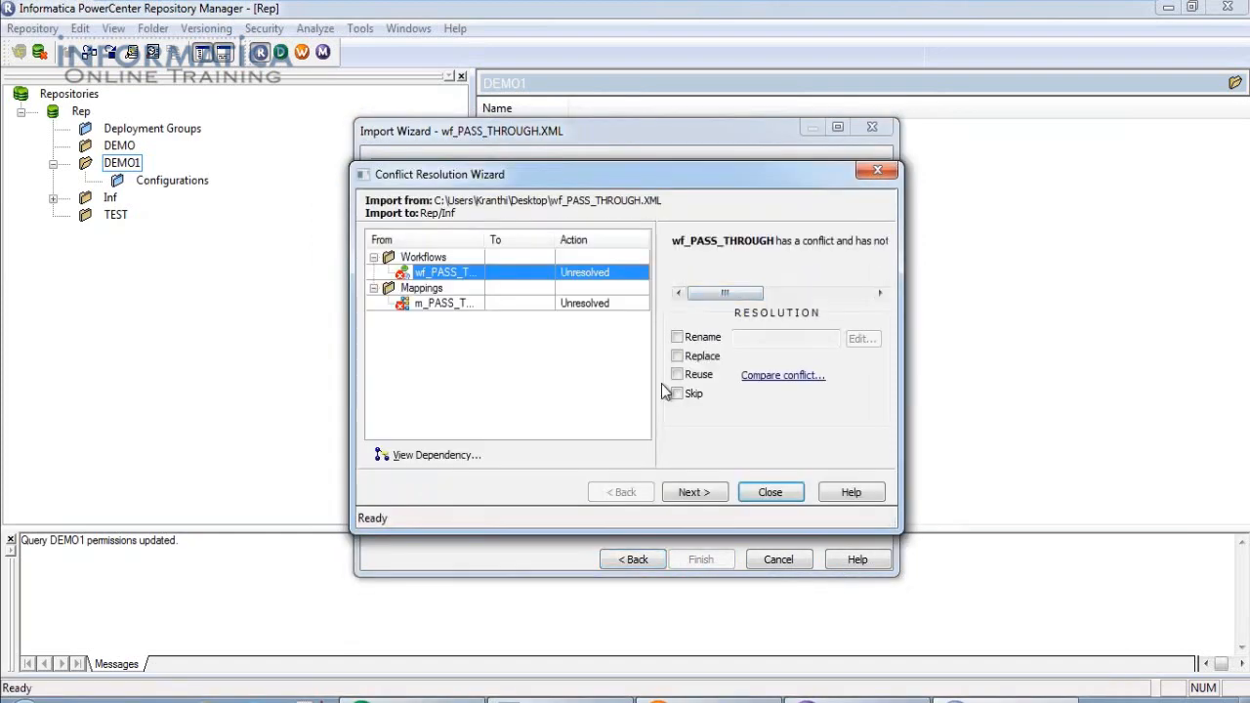
left_click(679, 357)
left_click(761, 420)
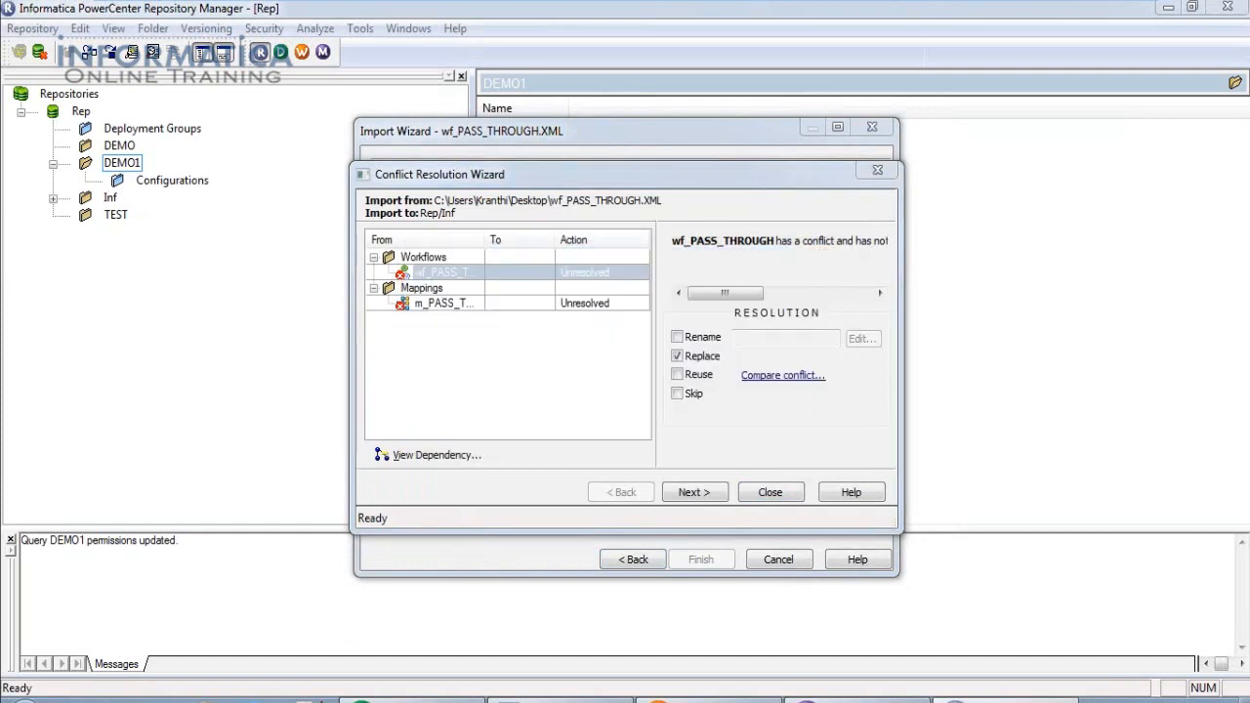
left_click(770, 493)
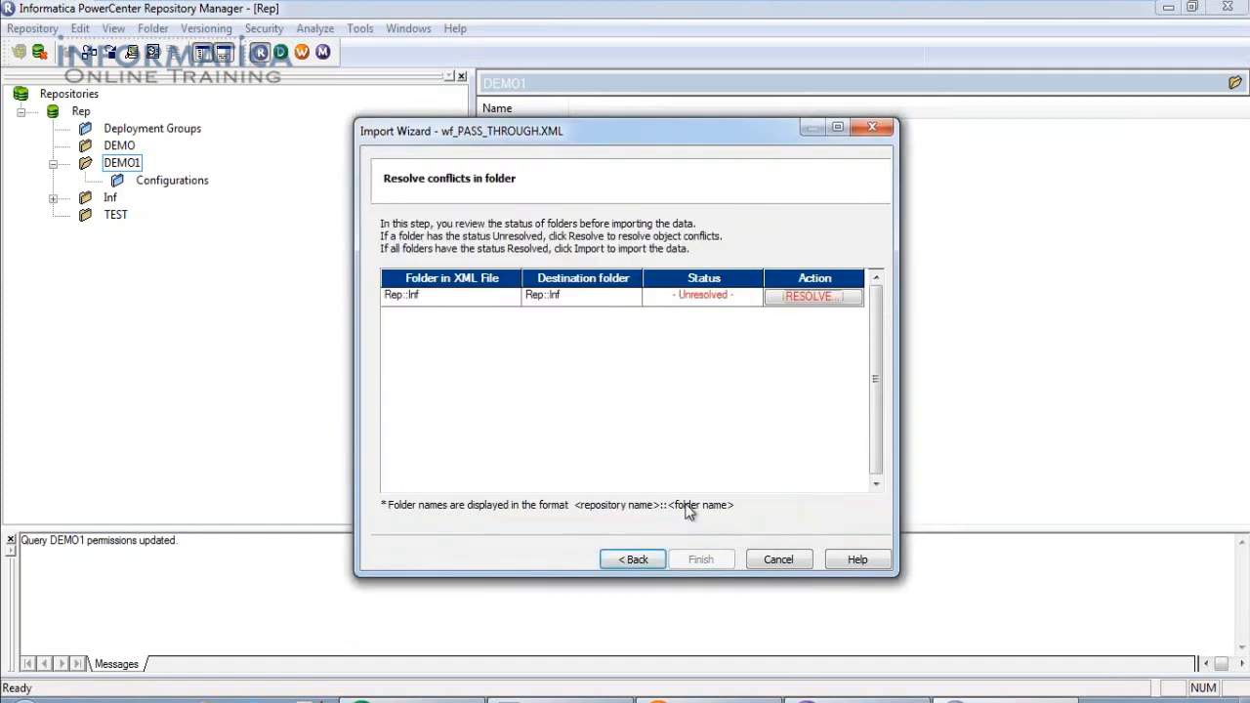
left_click(781, 562)
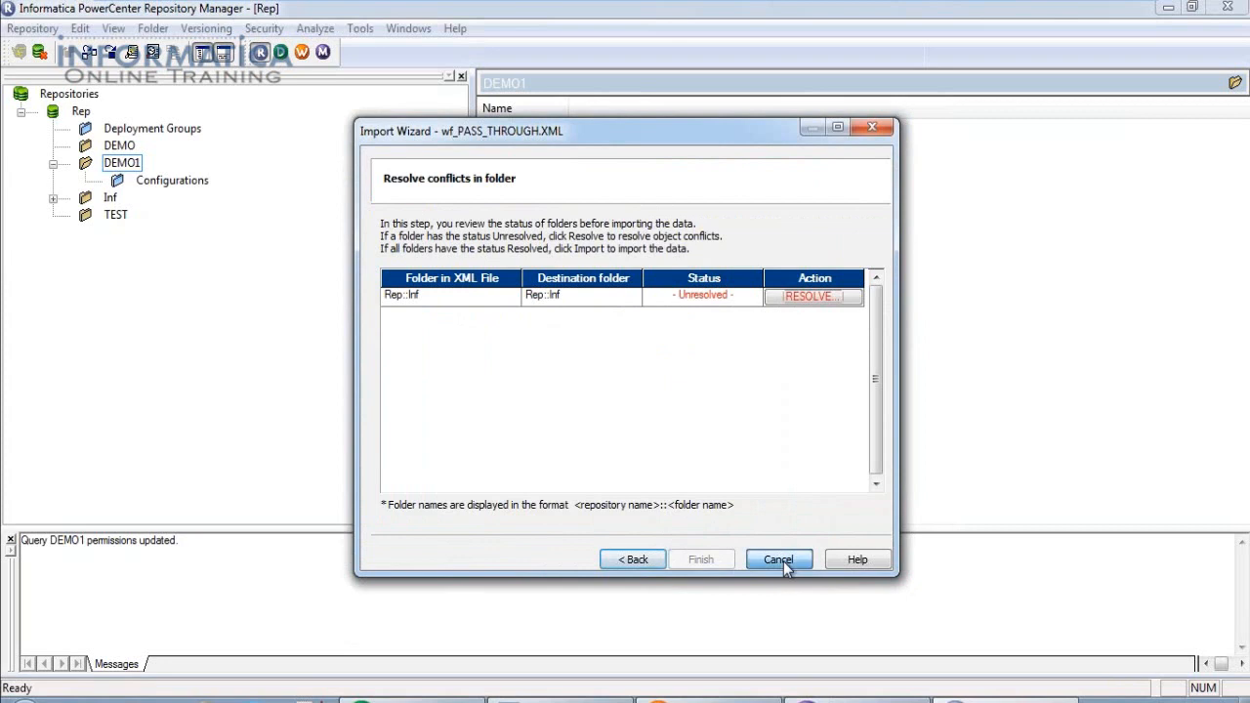
left_click(649, 402)
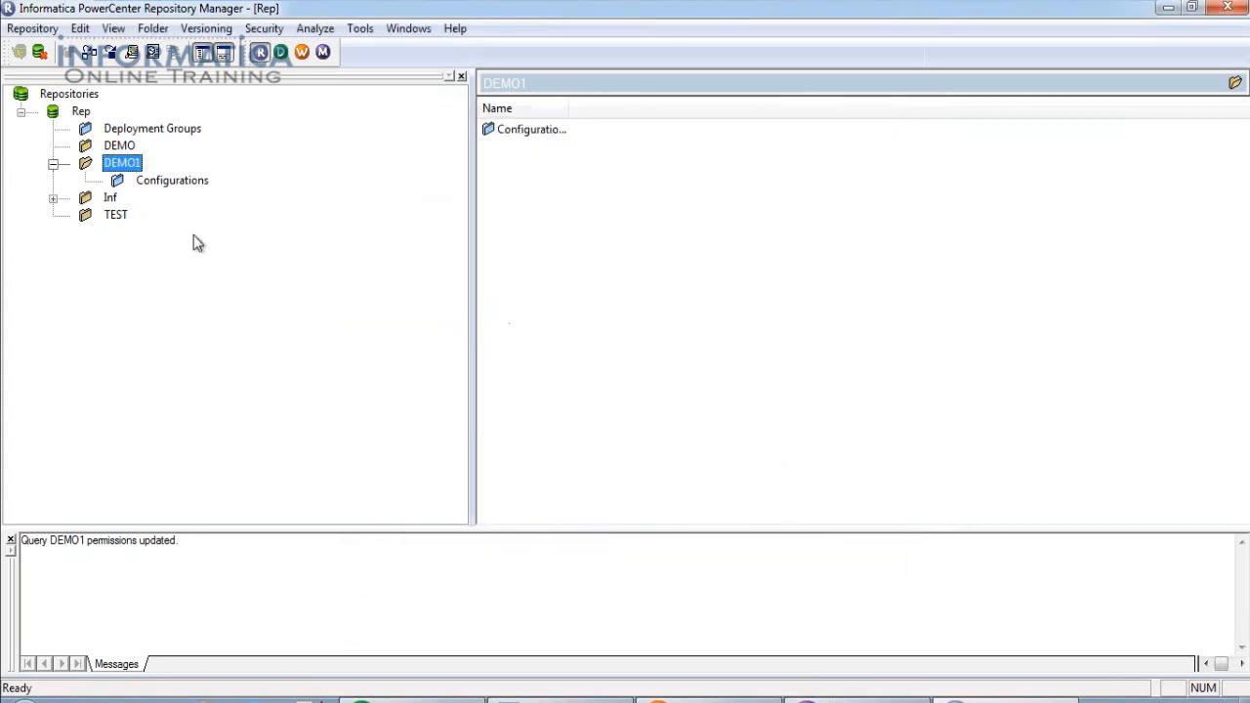
In the TEST folder, start importing wf_PASS_THROUGH.XML and add all five objects.
double_click(118, 217)
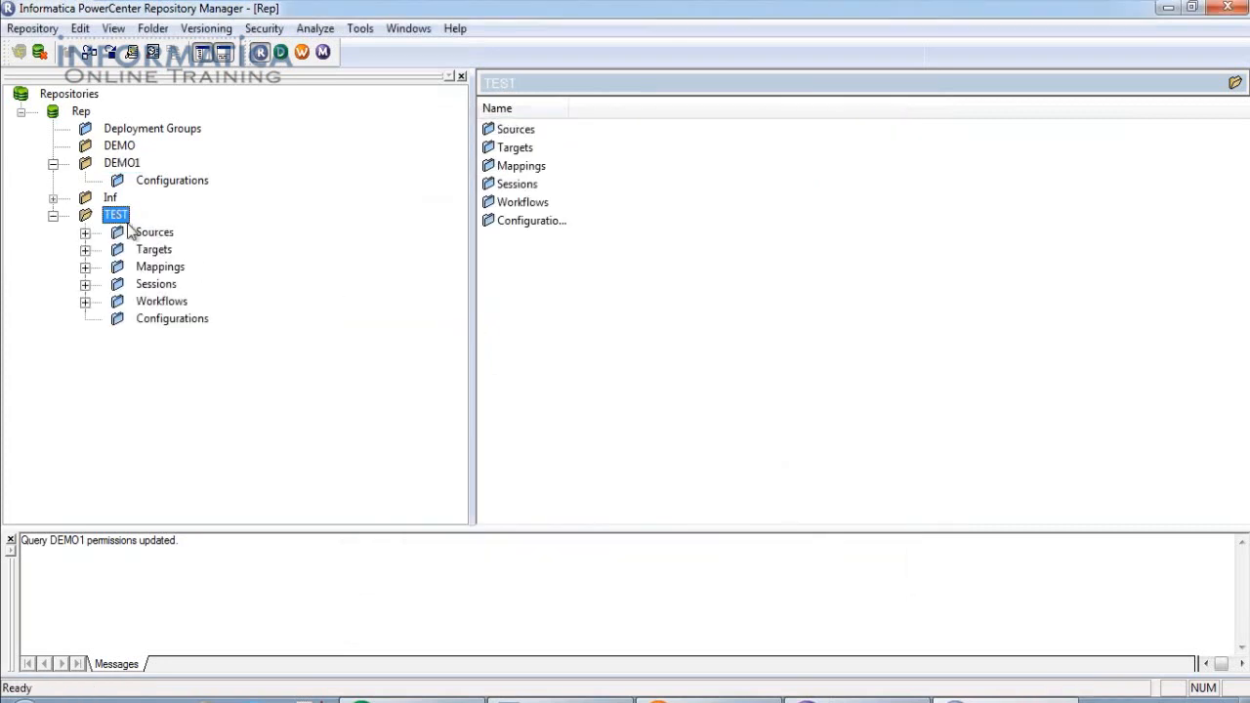
left_click(36, 31)
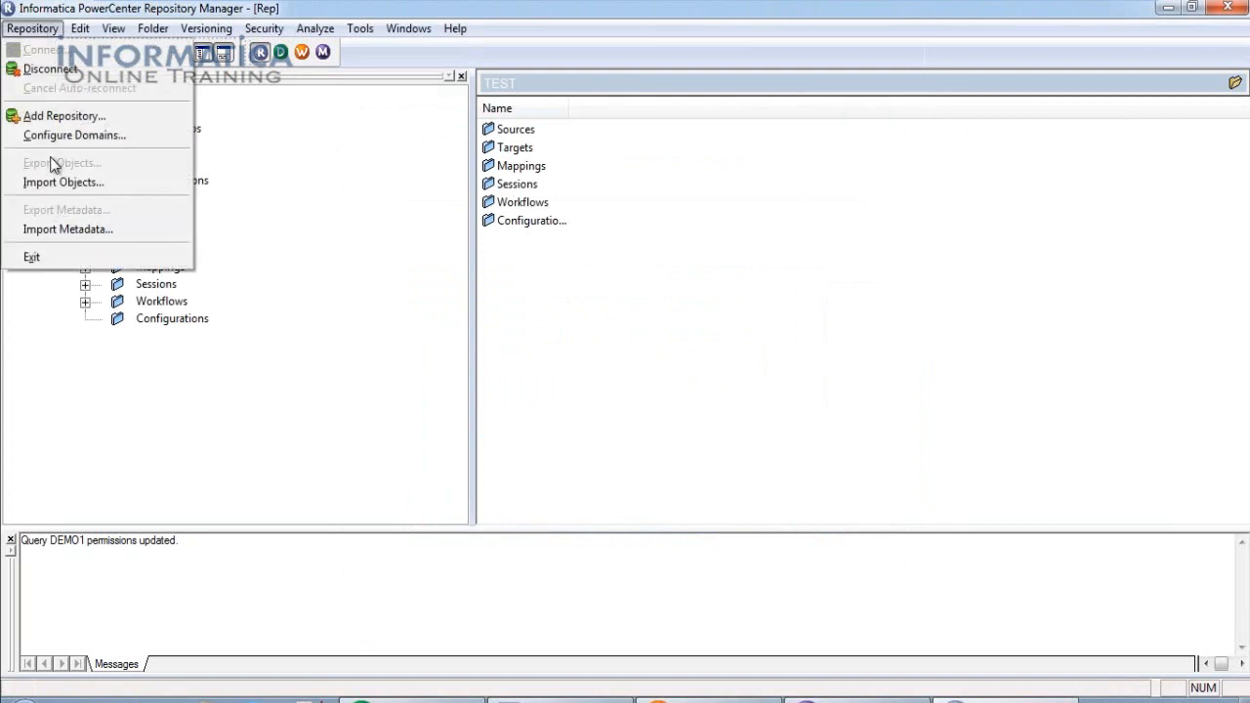
left_click(65, 183)
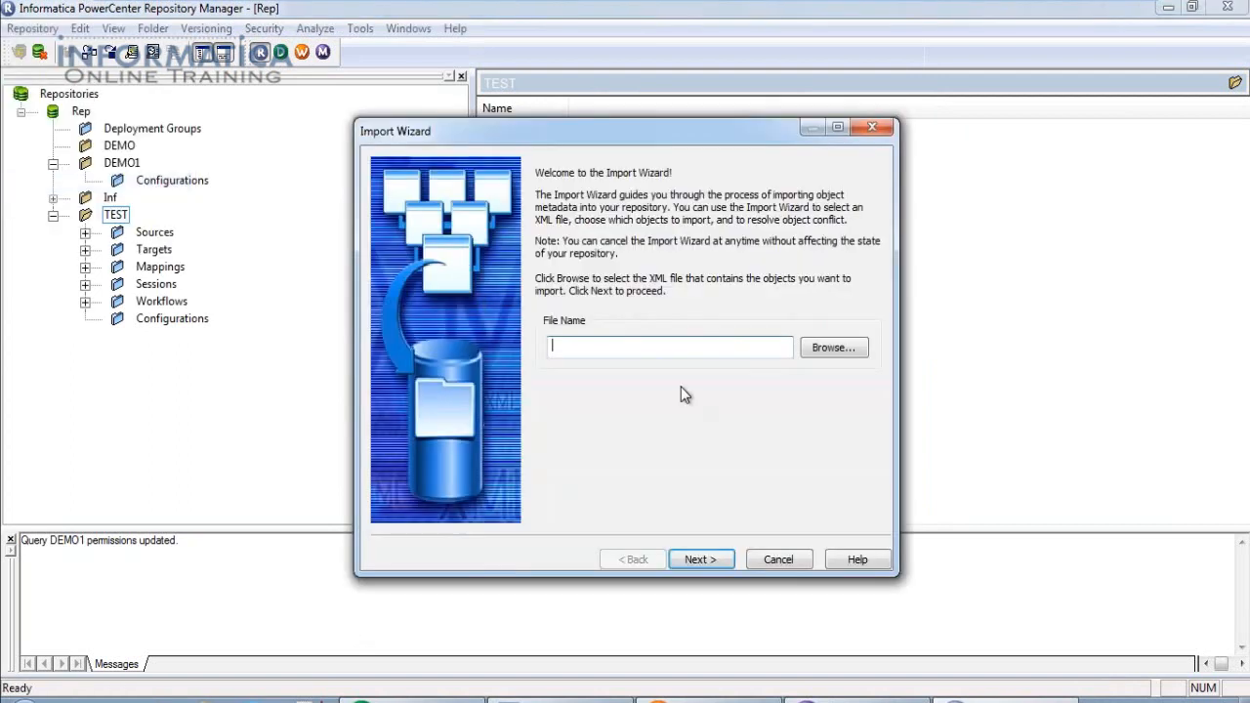
left_click(836, 348)
left_click_drag(933, 283, 935, 393)
double_click(585, 430)
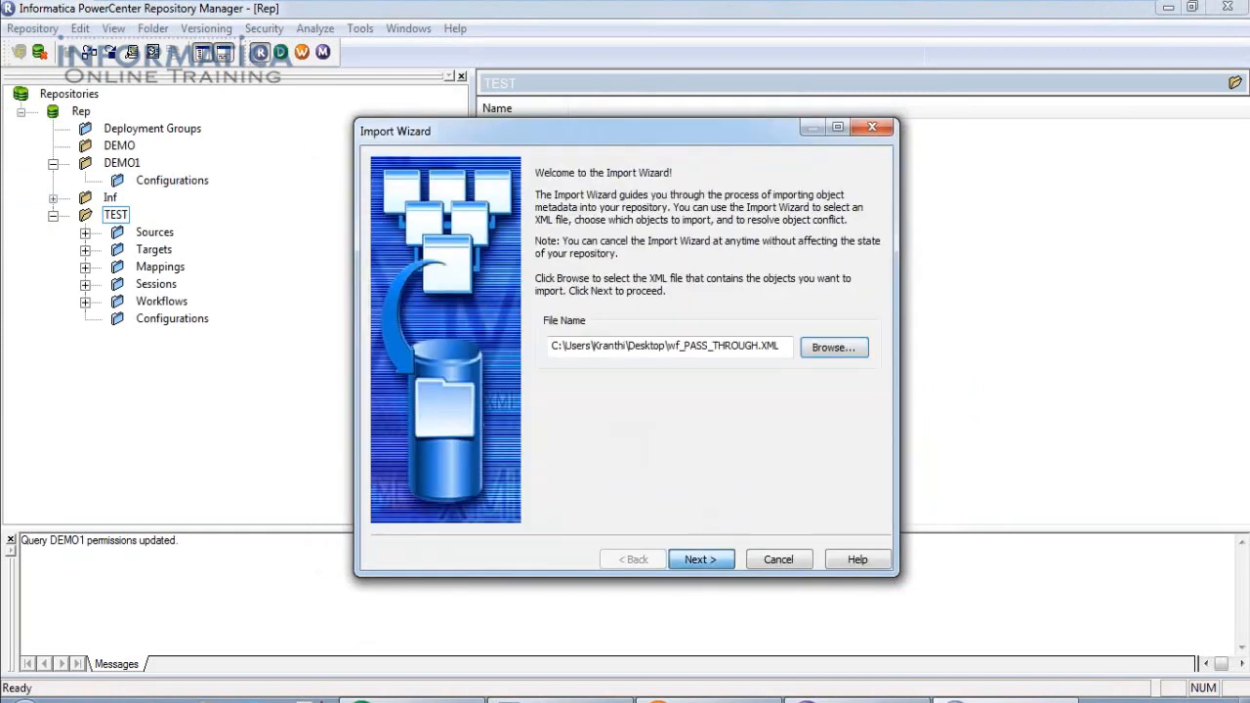
left_click(726, 559)
left_click(636, 358)
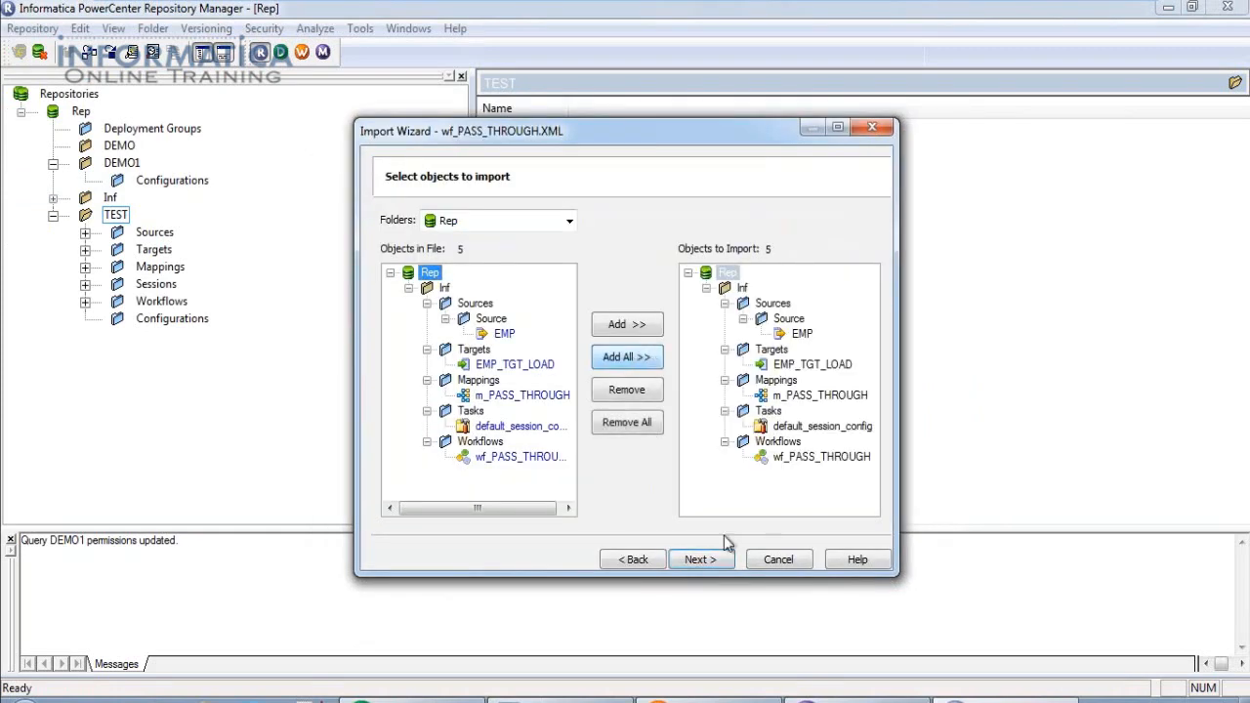
left_click(710, 562)
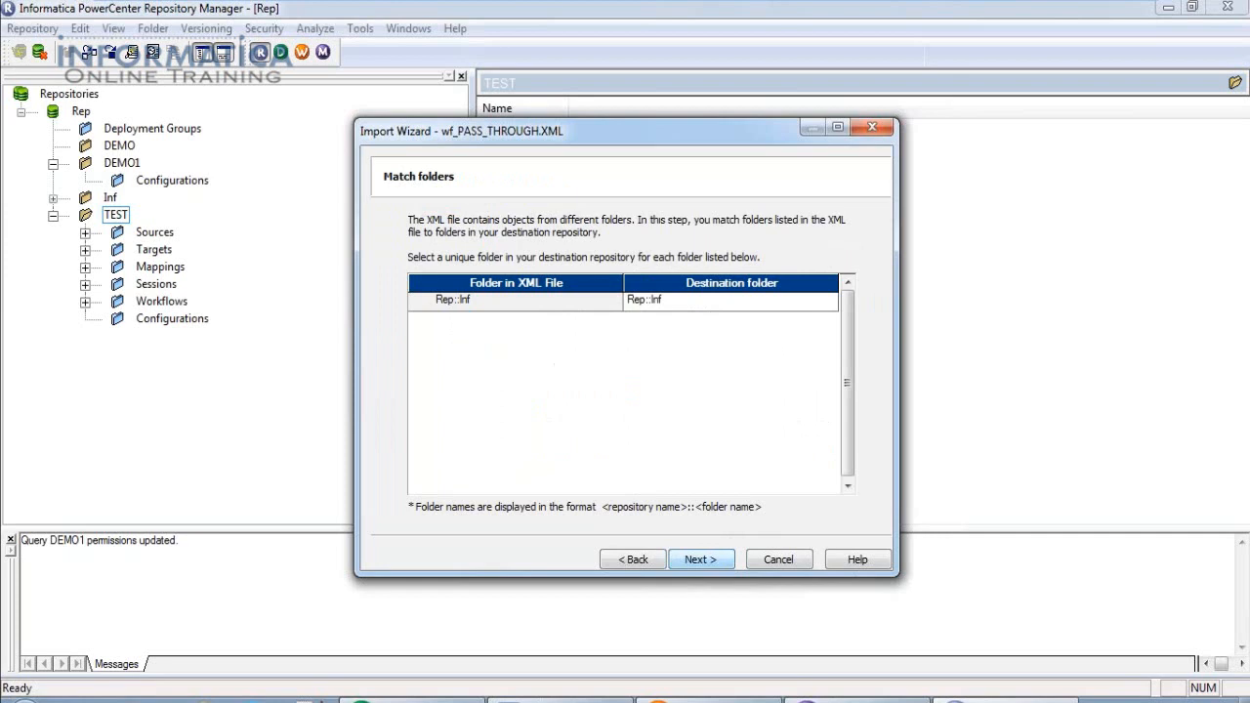
Set Rep::TEST as the import's destination folder.
left_click(830, 300)
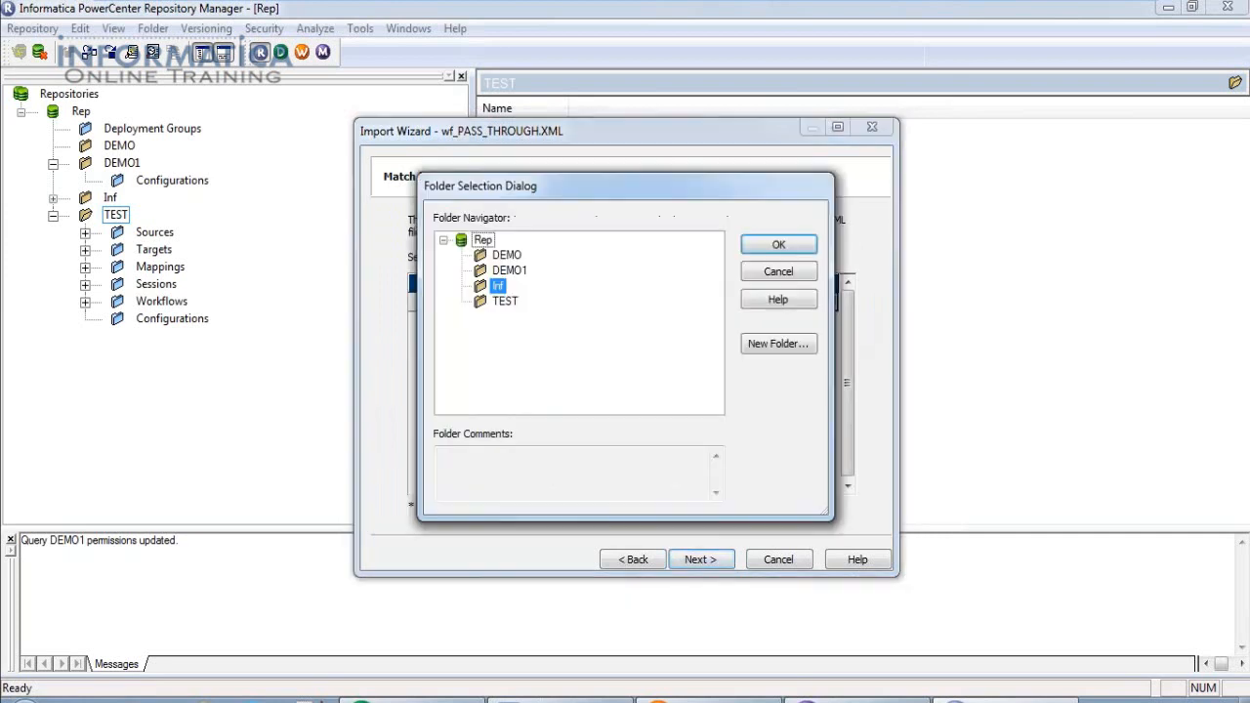
left_click(510, 301)
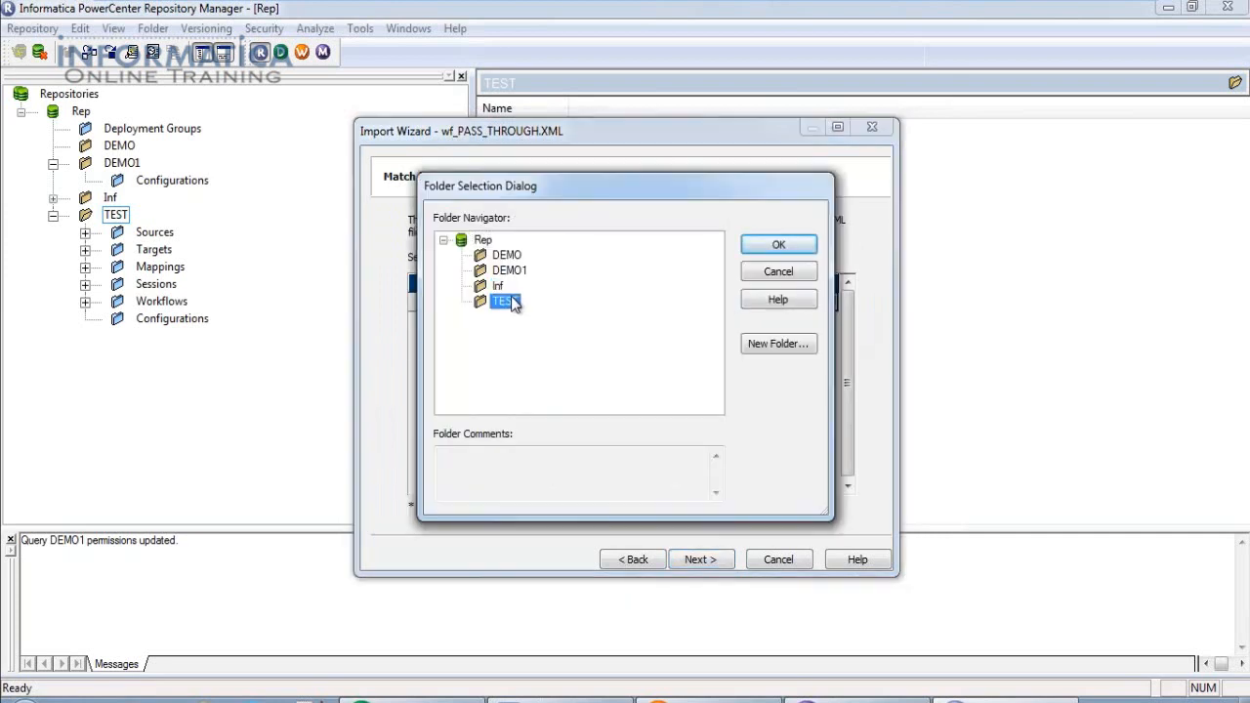
left_click(786, 247)
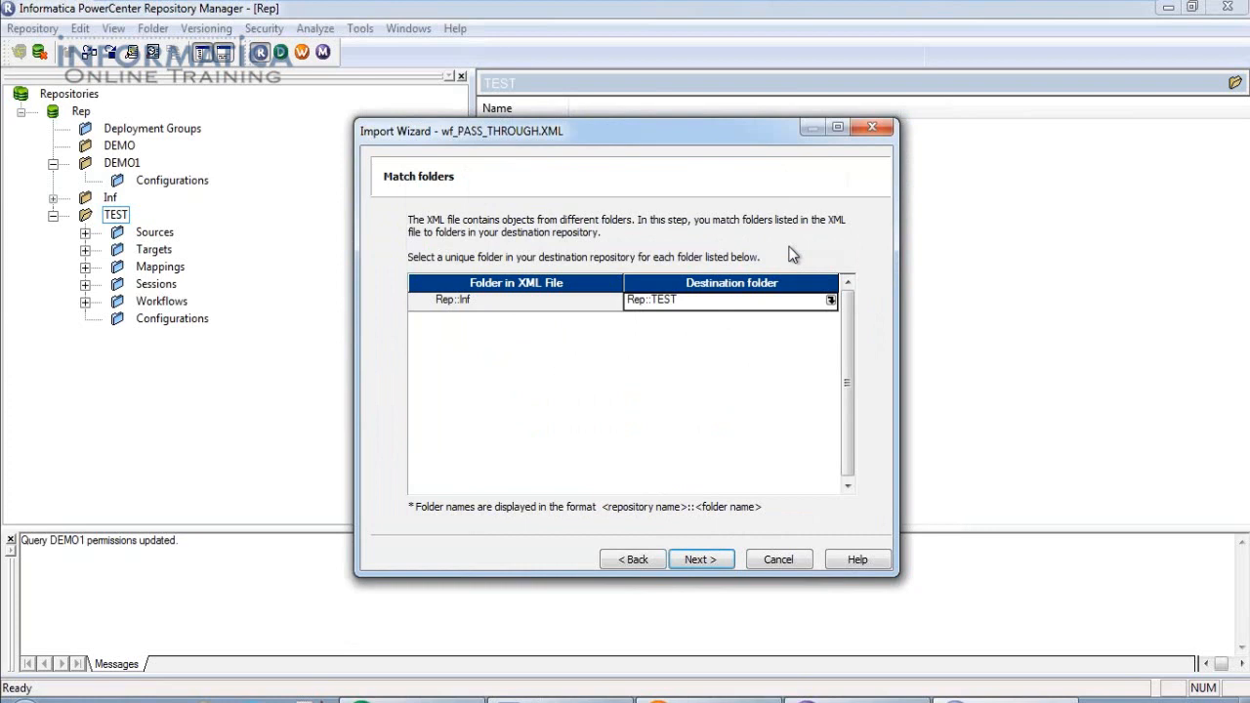
left_click(713, 561)
Replace the conflicting EMP source and default_session_config, then run the import.
left_click(711, 562)
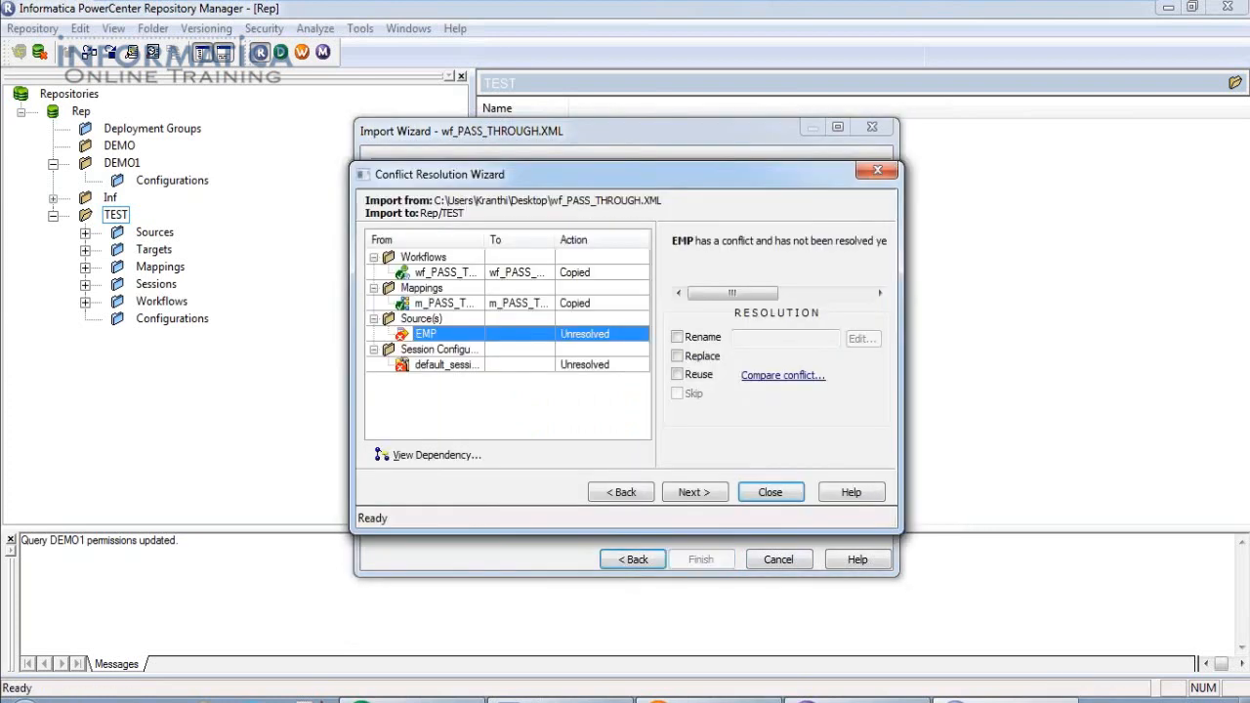
left_click(677, 355)
left_click(438, 365)
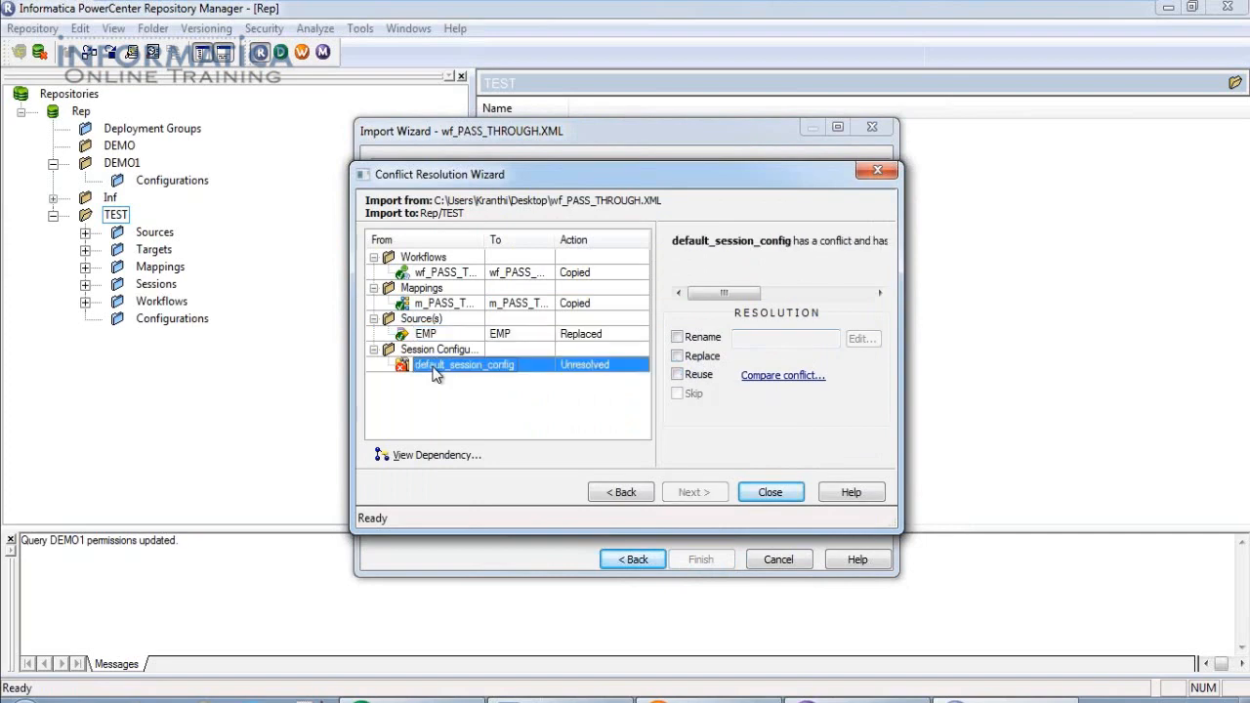
left_click(676, 356)
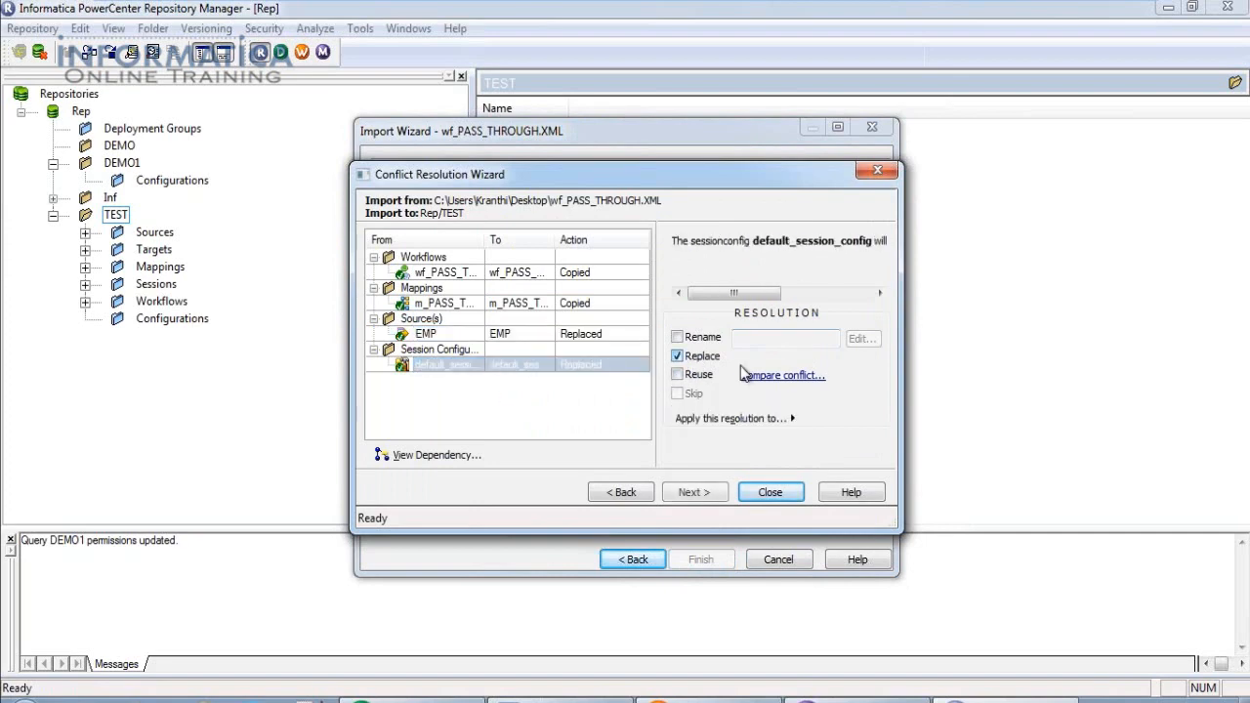
left_click(705, 492)
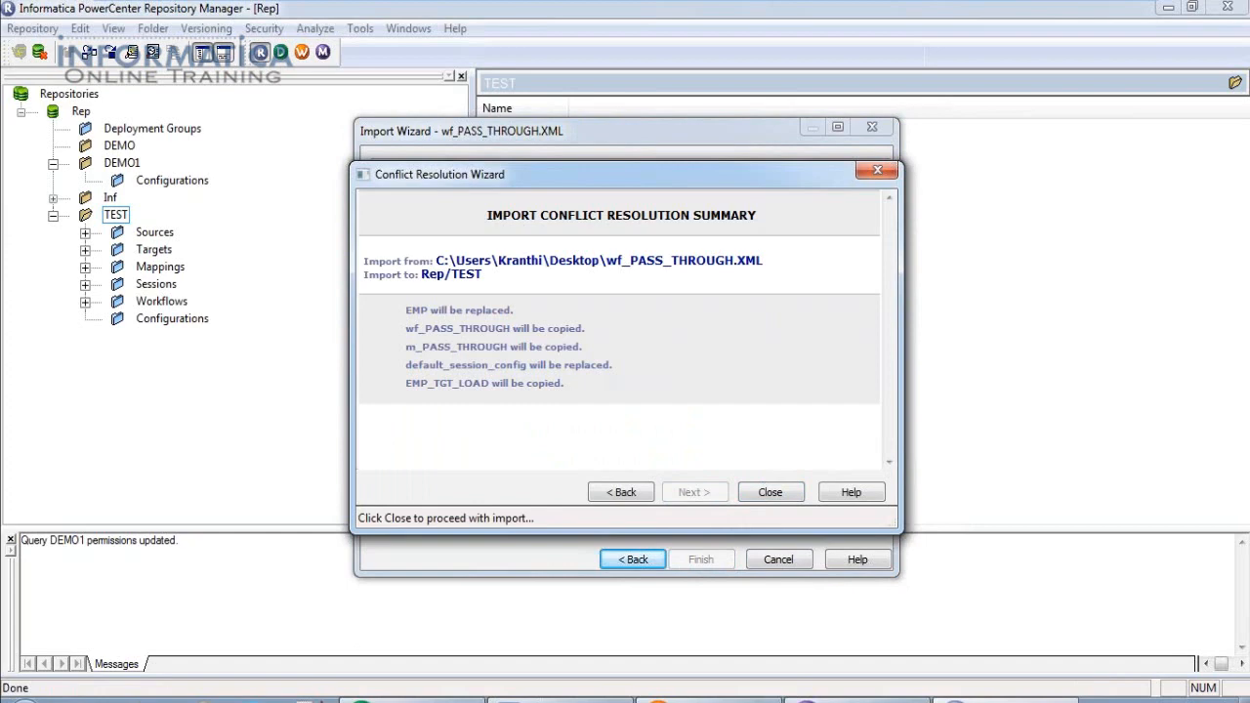
left_click(758, 488)
left_click(700, 559)
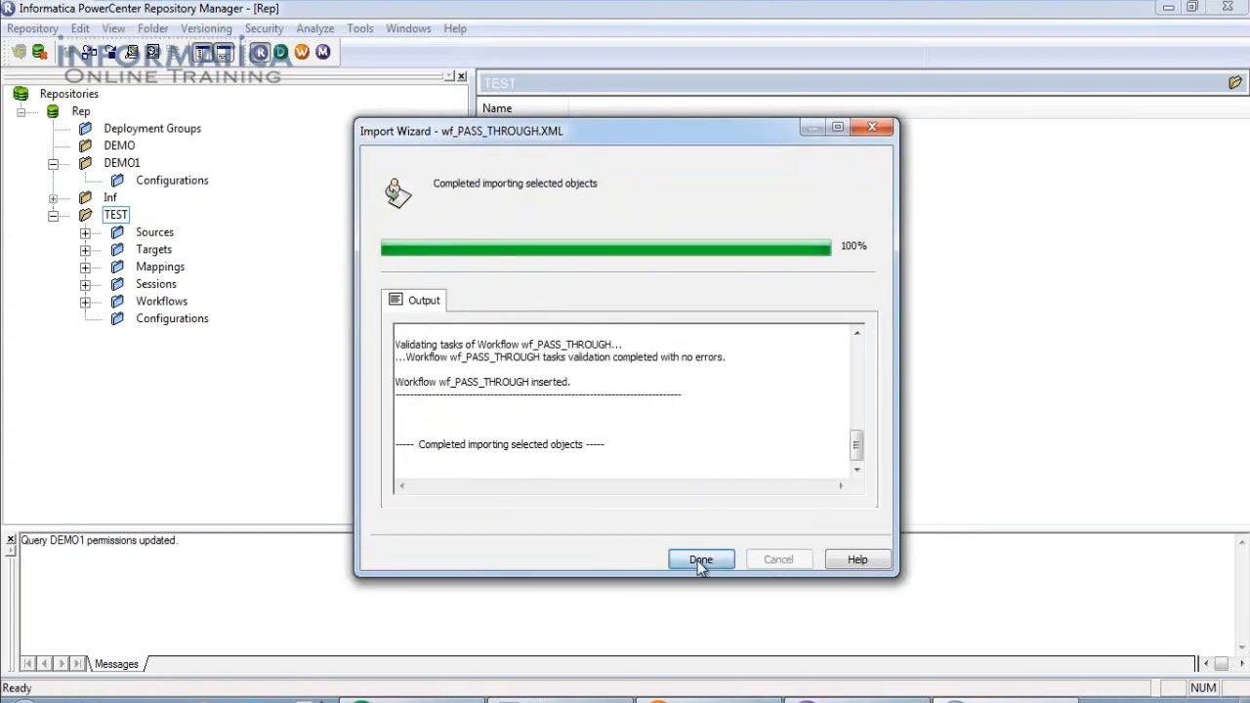
left_click(699, 559)
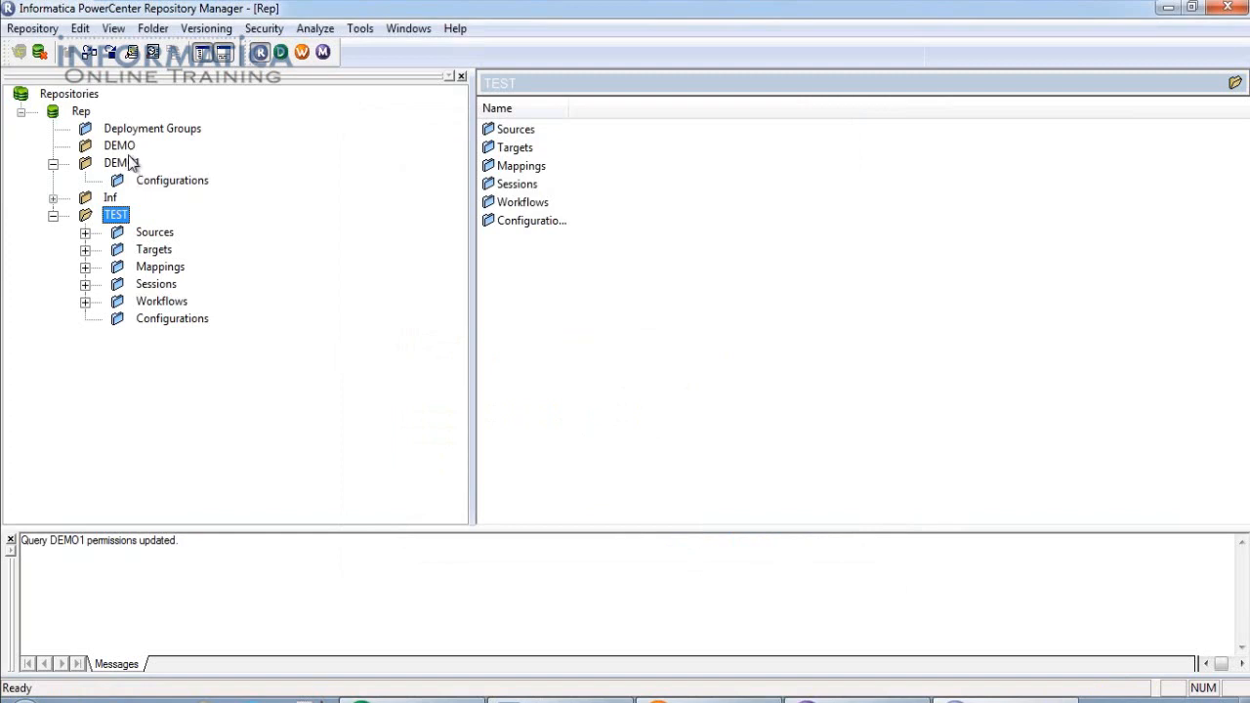
Review TEST's workflows, collapse them, then show Deployment Groups and collapse TEST.
double_click(176, 300)
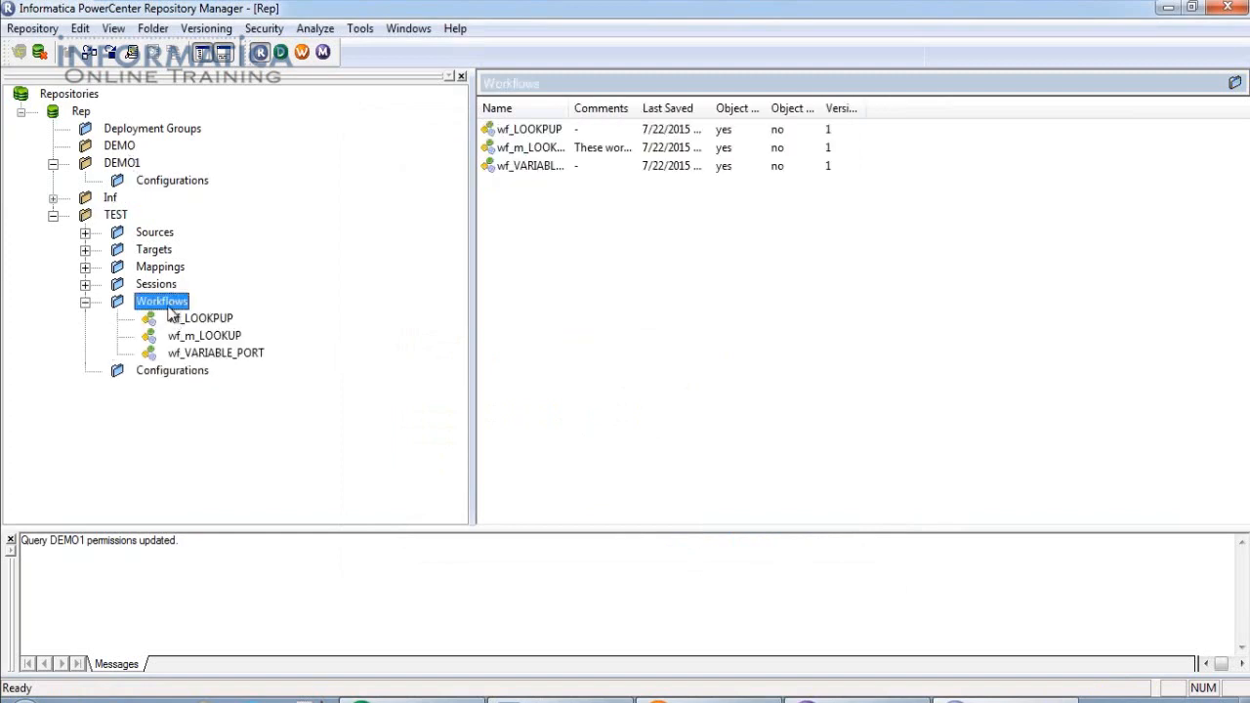
left_click(35, 29)
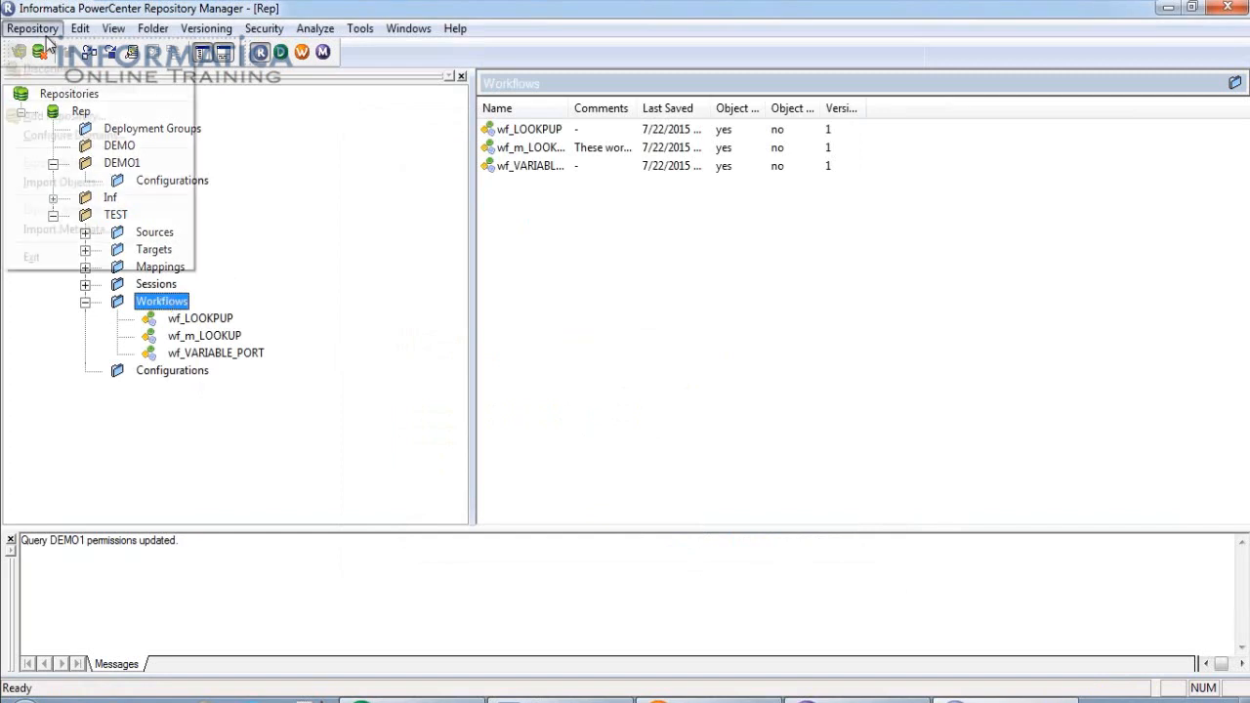
left_click(323, 263)
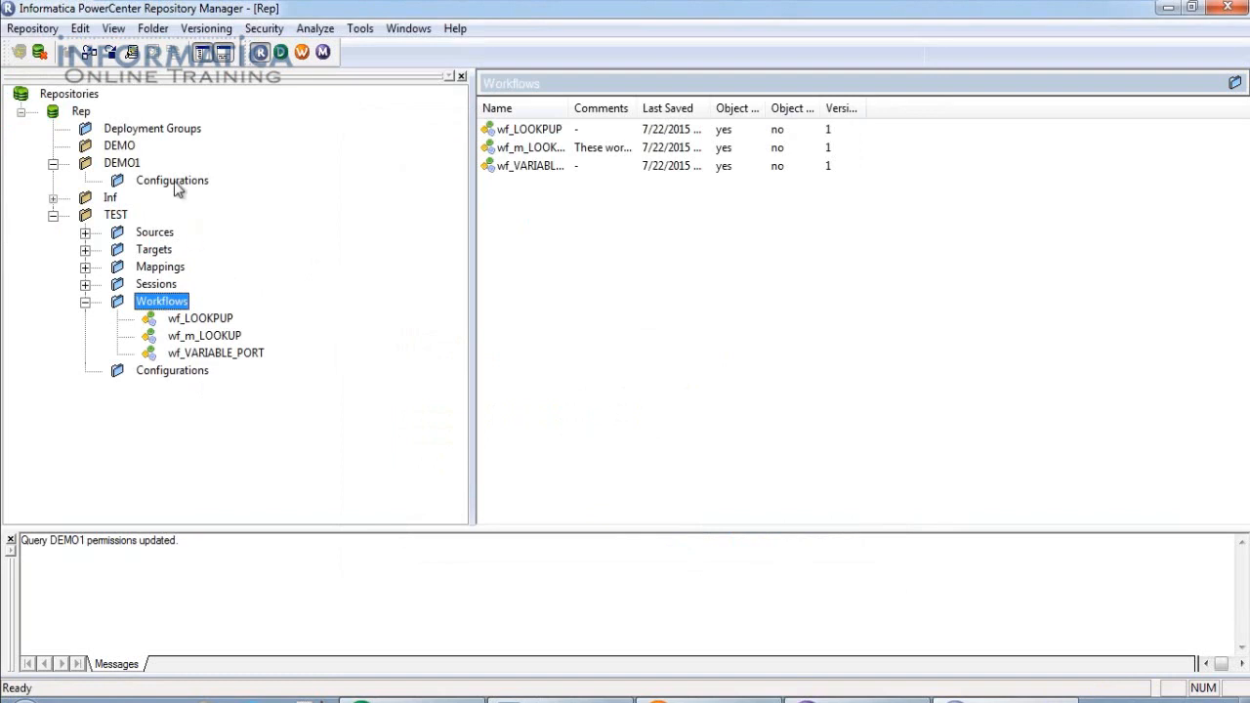
left_click(85, 302)
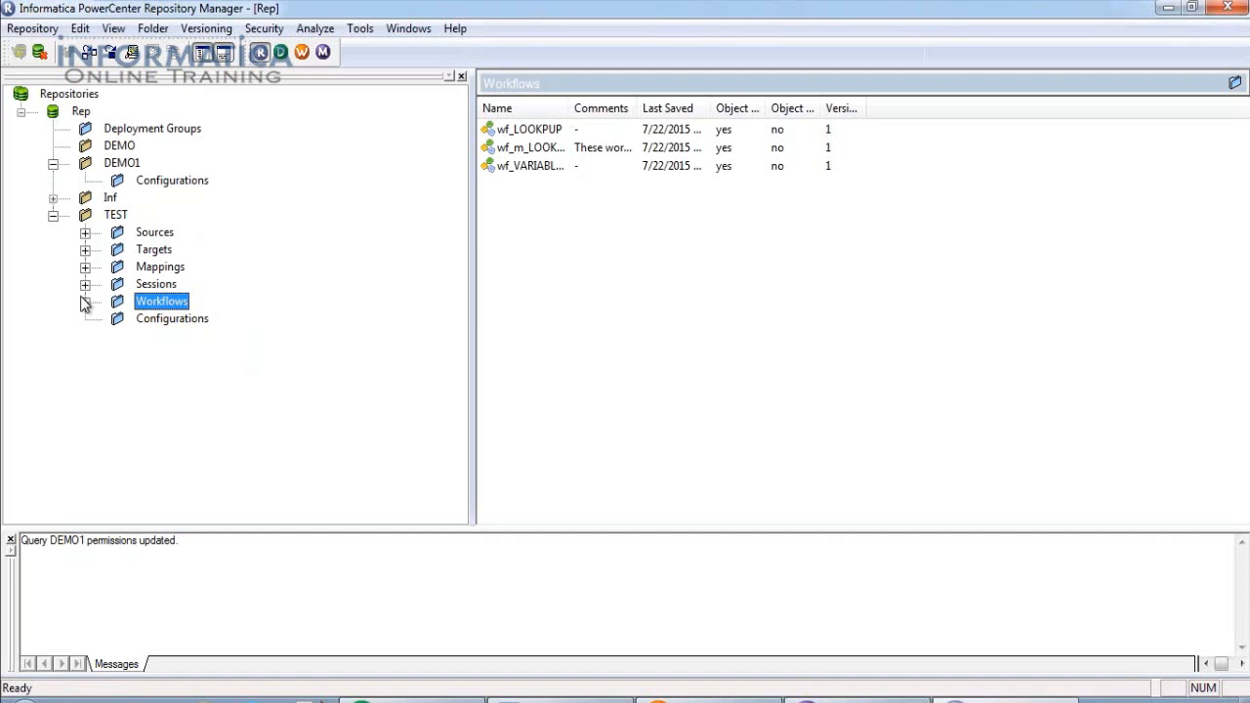
left_click(177, 134)
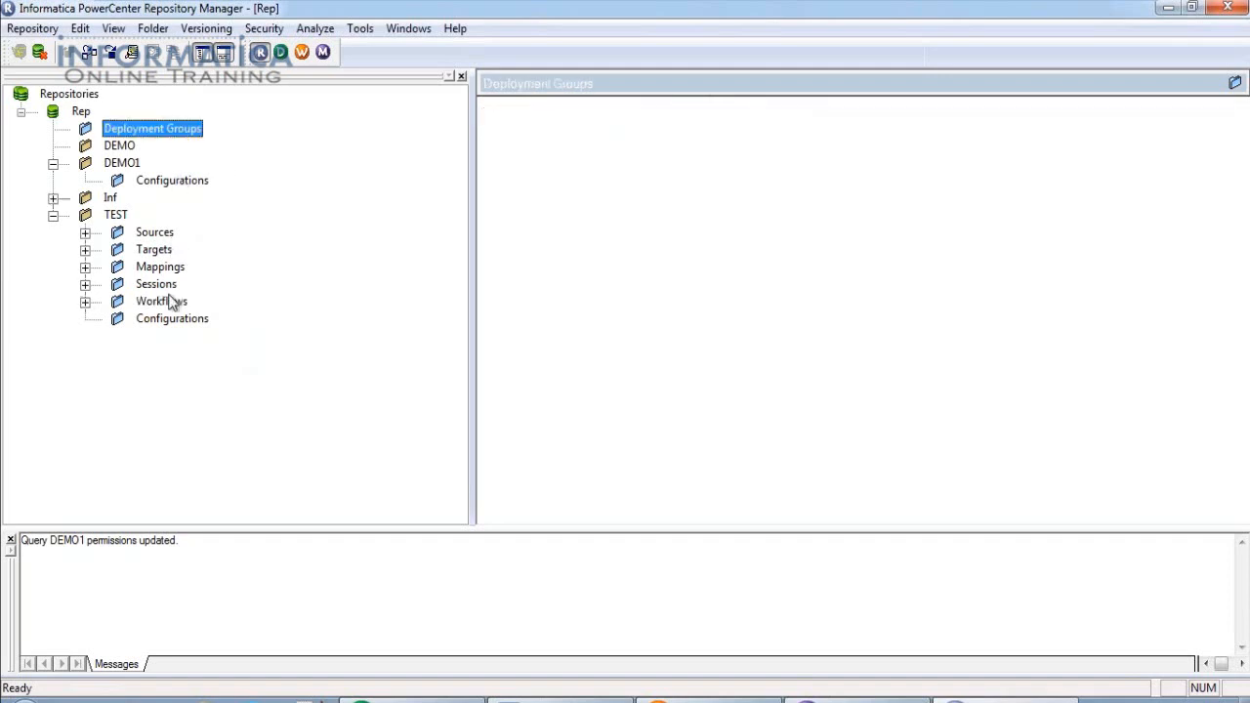
left_click(53, 215)
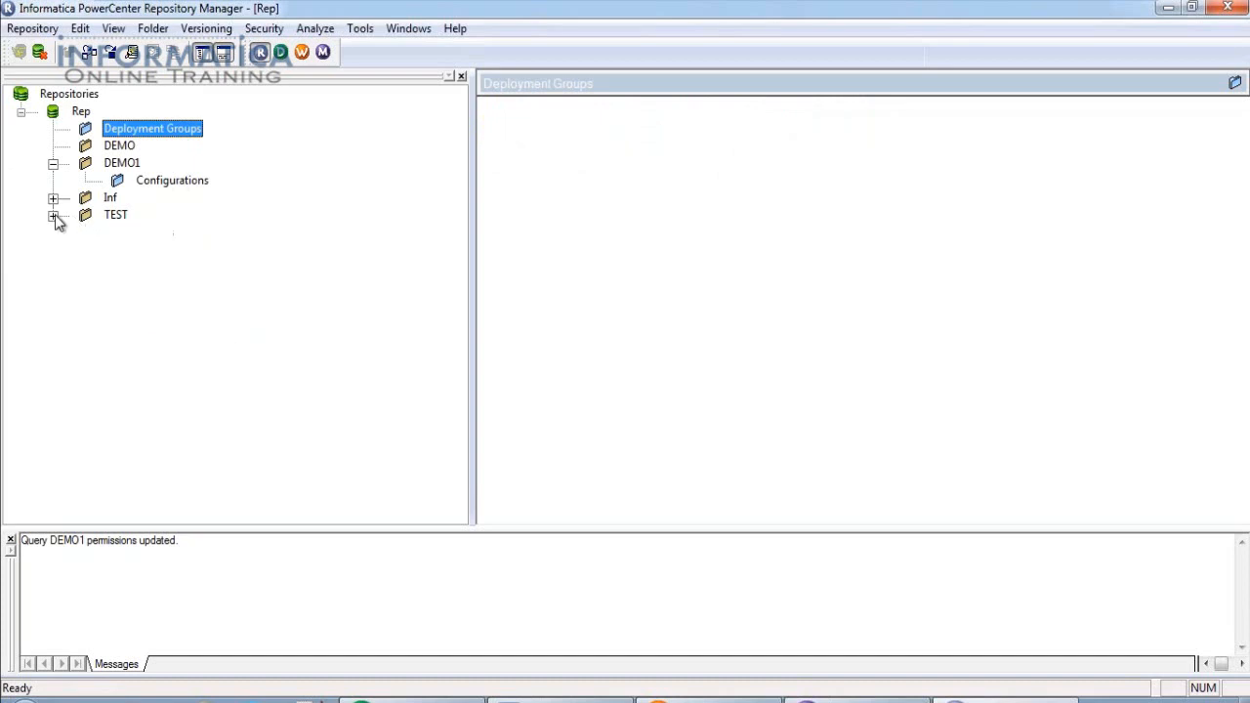
Collapse the DEMO1 folder in the Navigator so all Rep folders are folded.
left_click(52, 163)
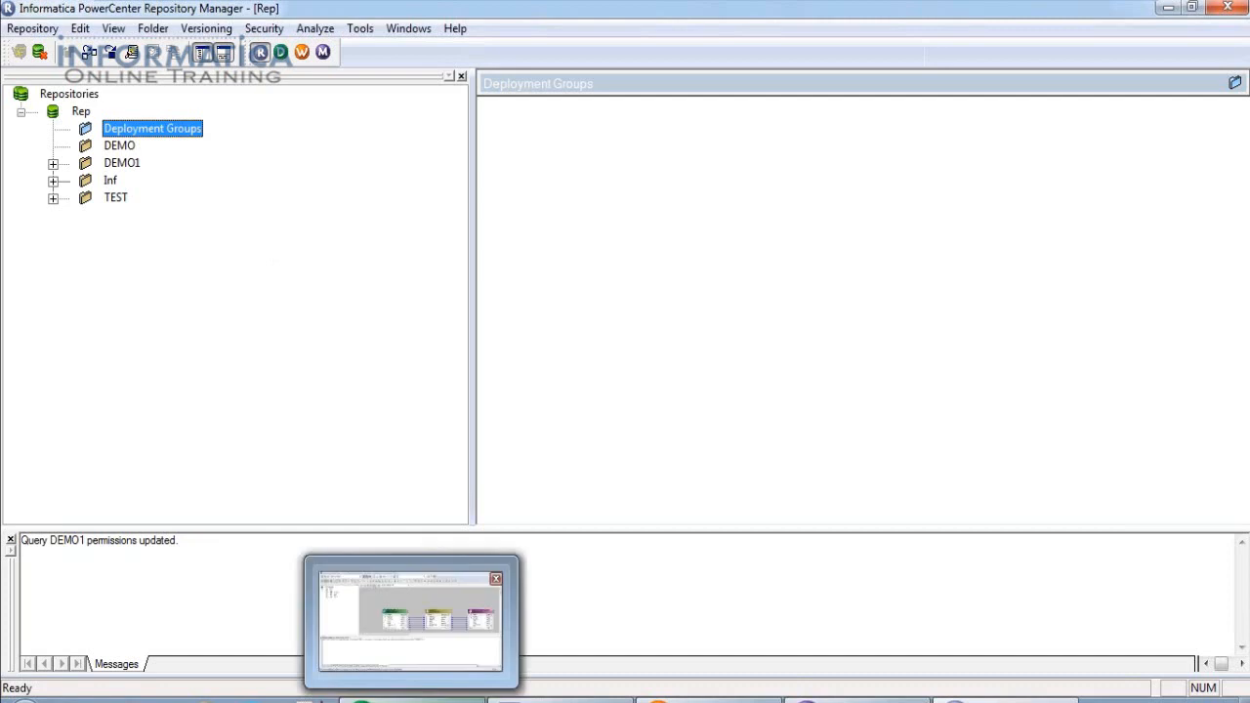
Review the m_PASS_THROUGH mapping in Designer, then bring up Workflow Manager showing wf_PASS_THROUGH.
left_click(411, 699)
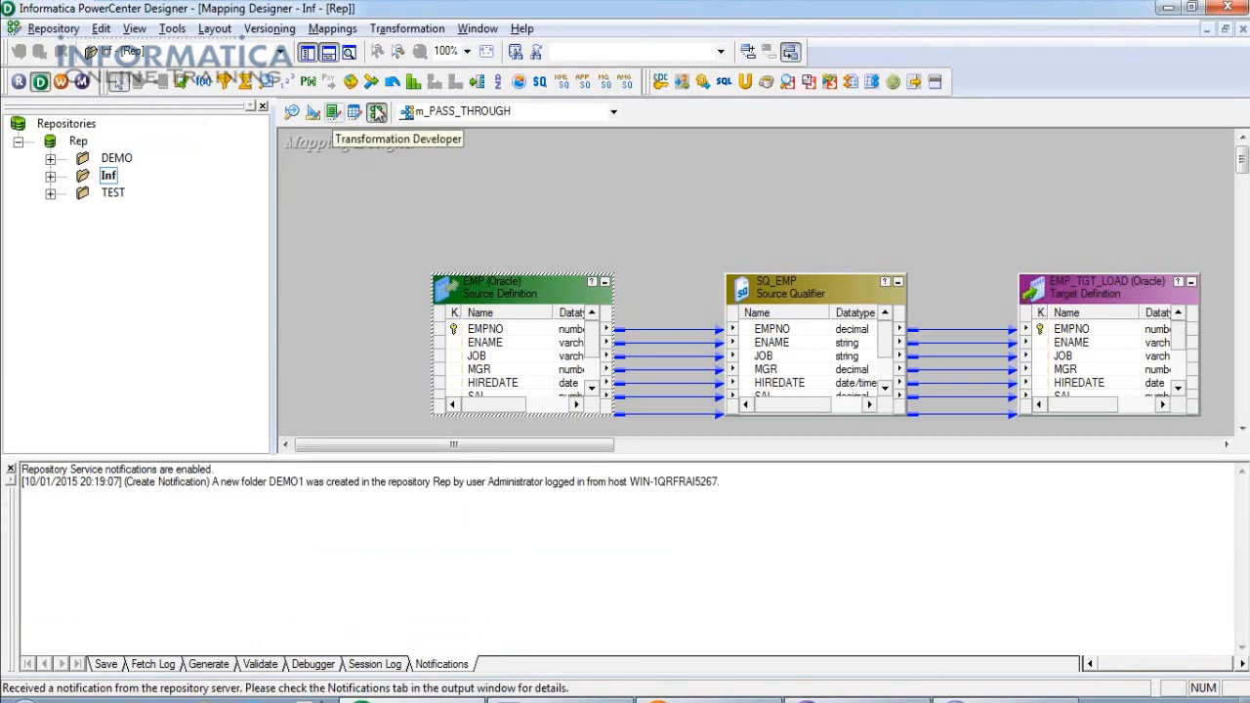
left_click(711, 699)
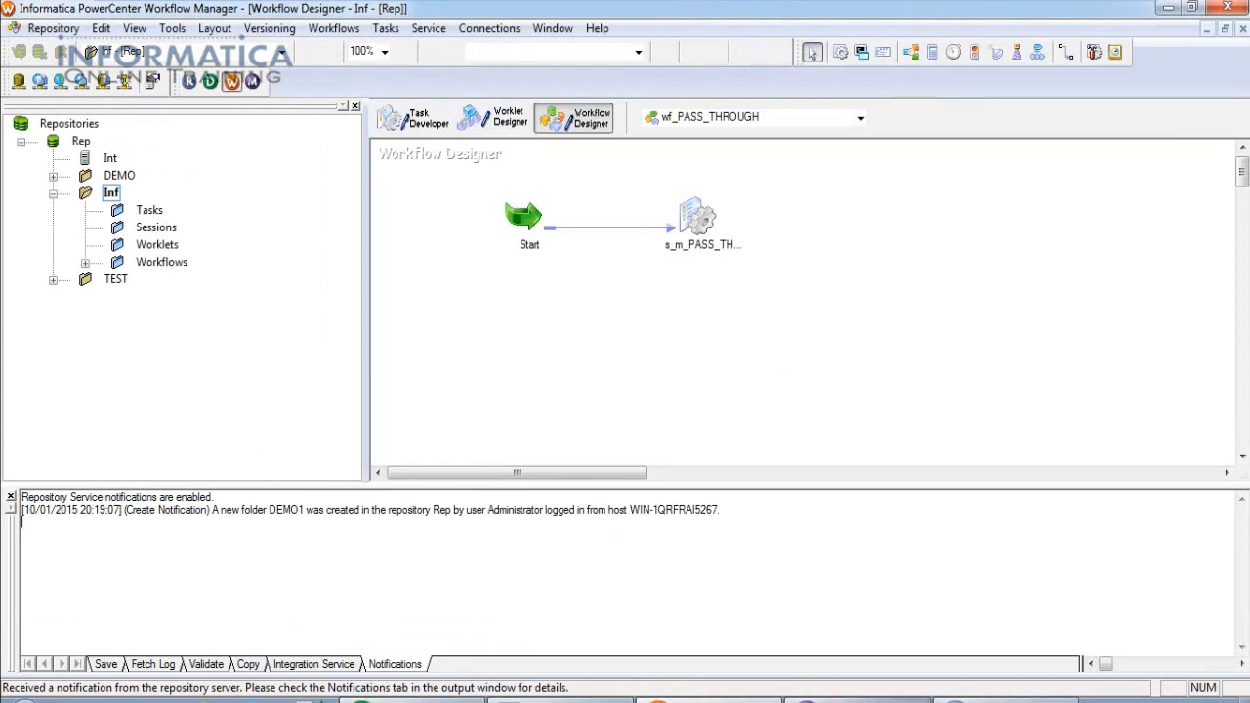
Confirm wf_PASS_THROUGH succeeded in Workflow Monitor, then return to Repository Manager.
left_click(859, 699)
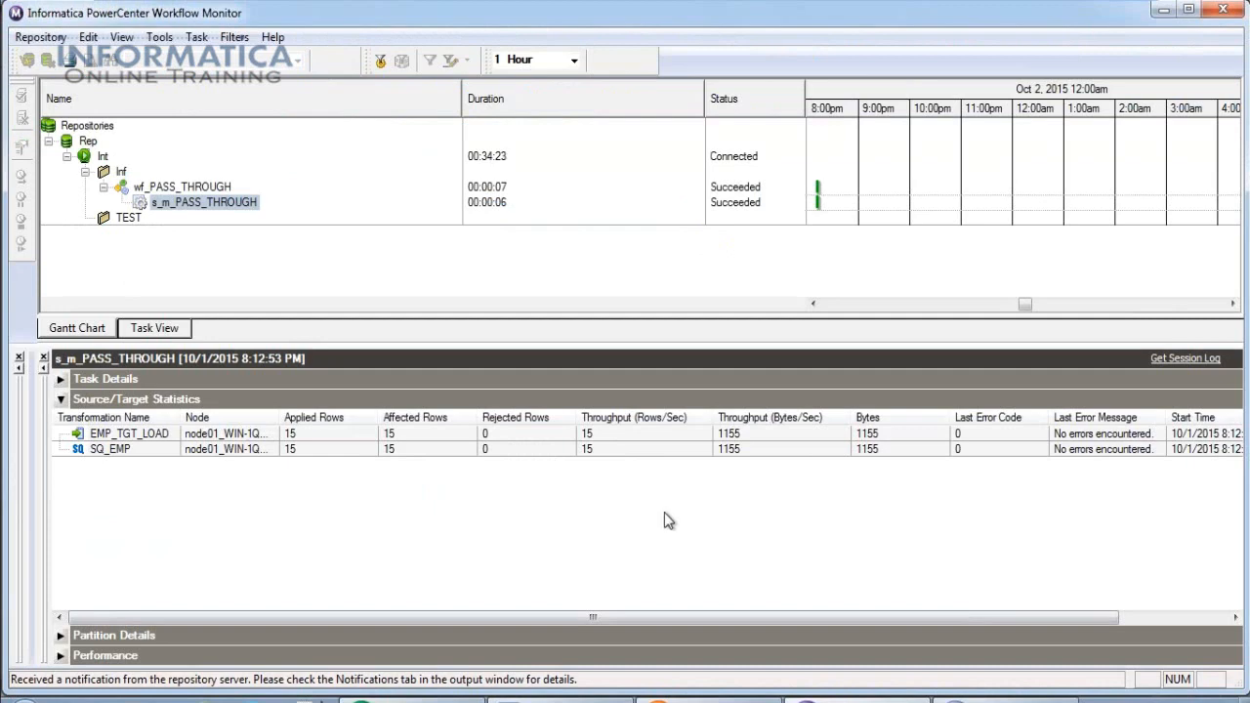
left_click(977, 697)
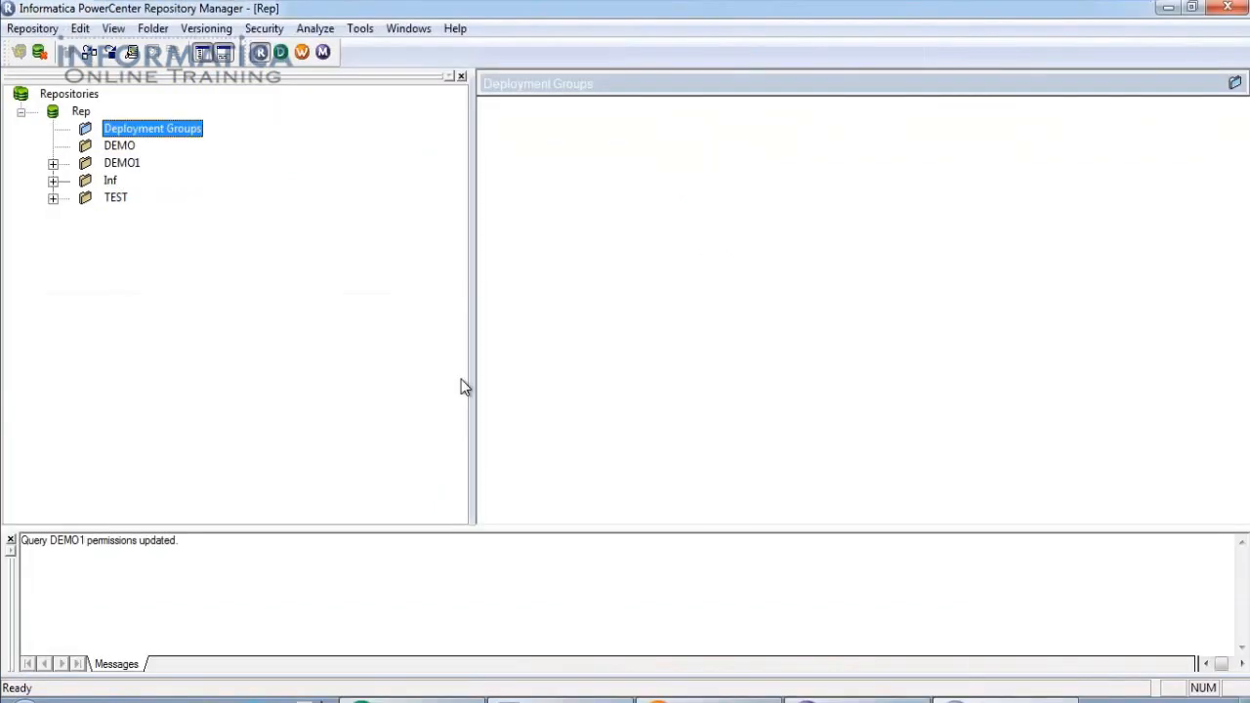